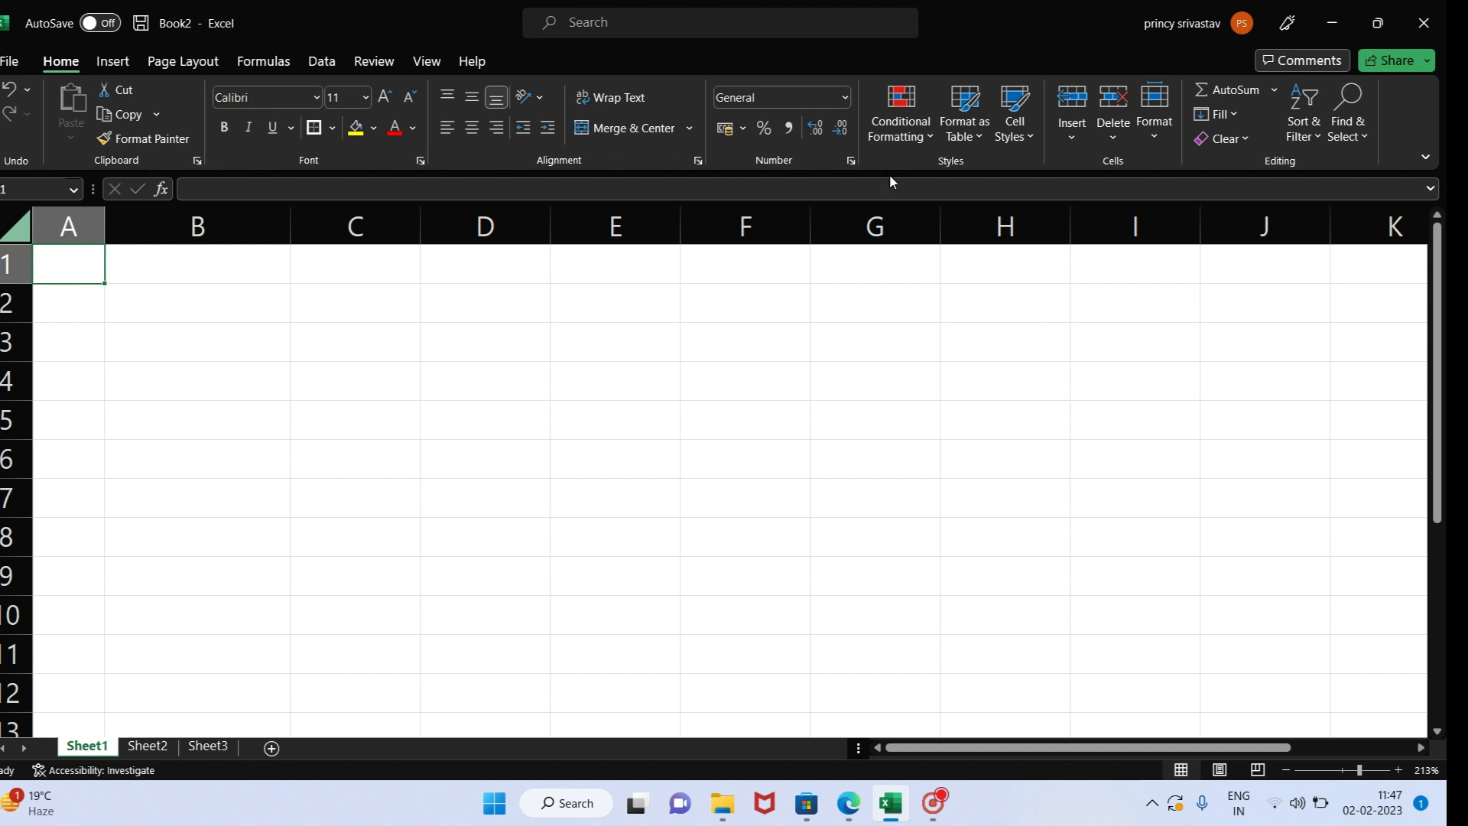
pyautogui.click(113, 63)
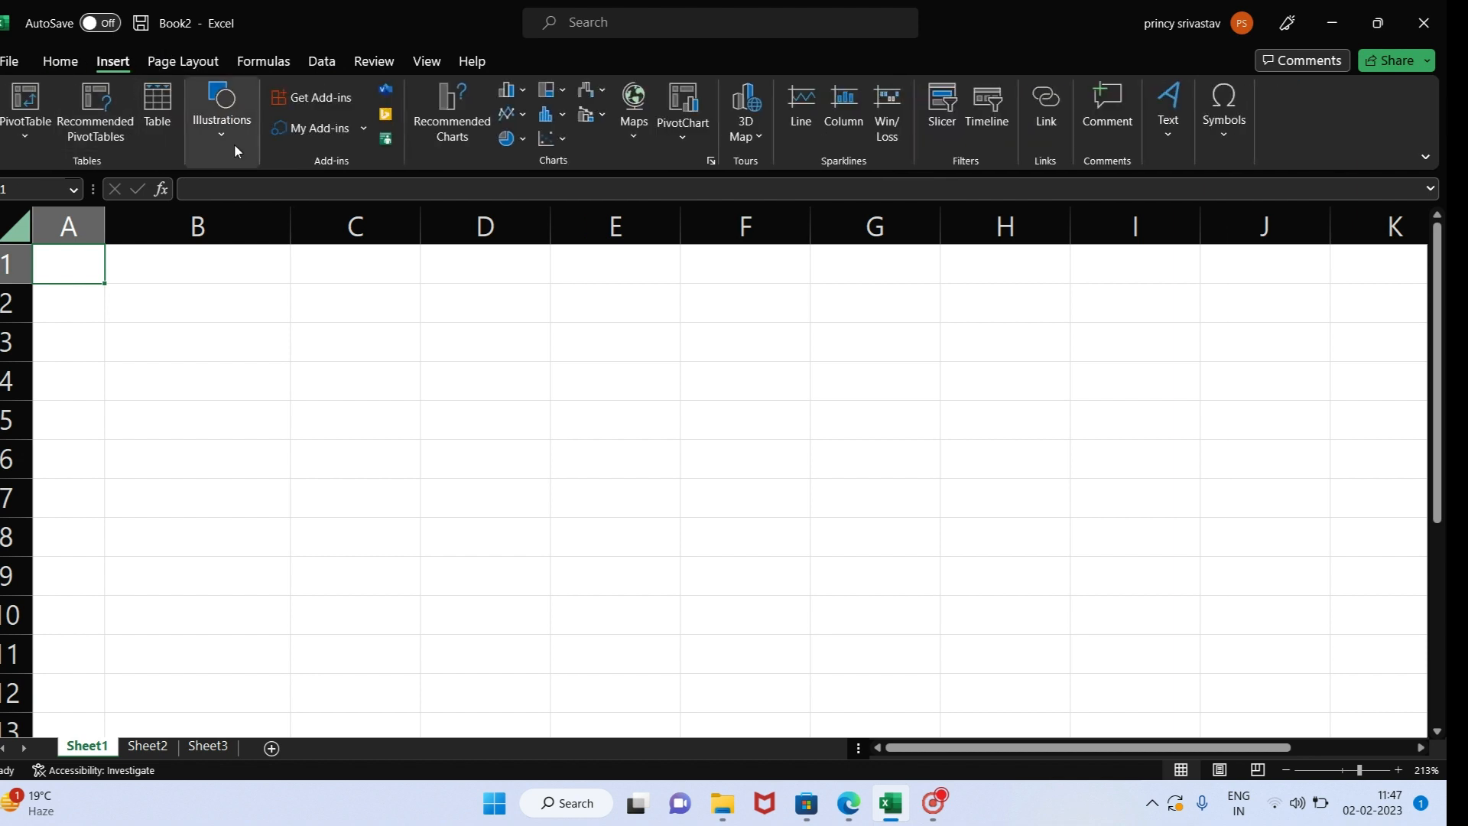
pyautogui.click(180, 62)
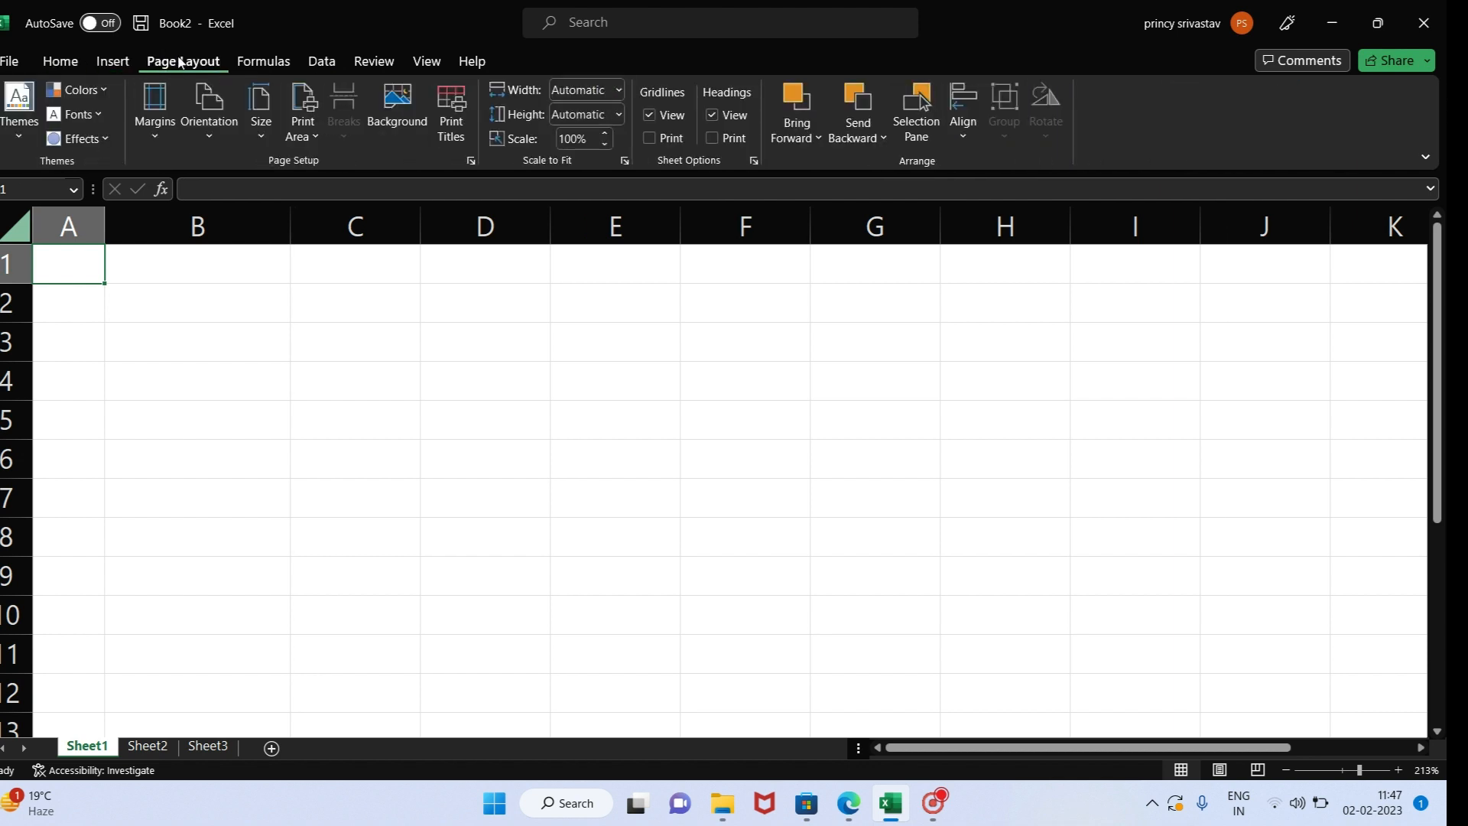
pyautogui.click(47, 65)
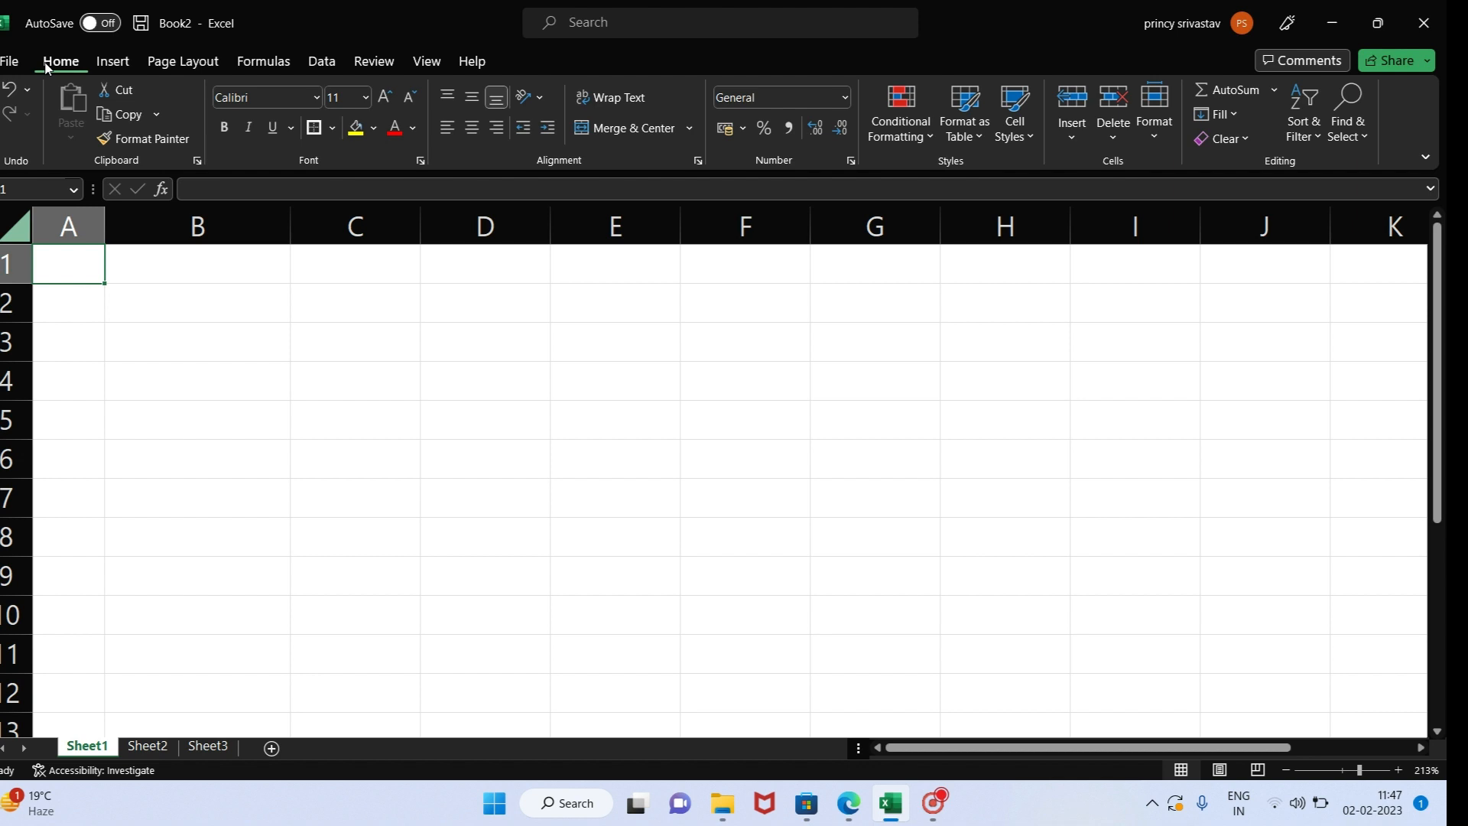
# - Enter the heading S.No in cell A1
pyautogui.write('S')
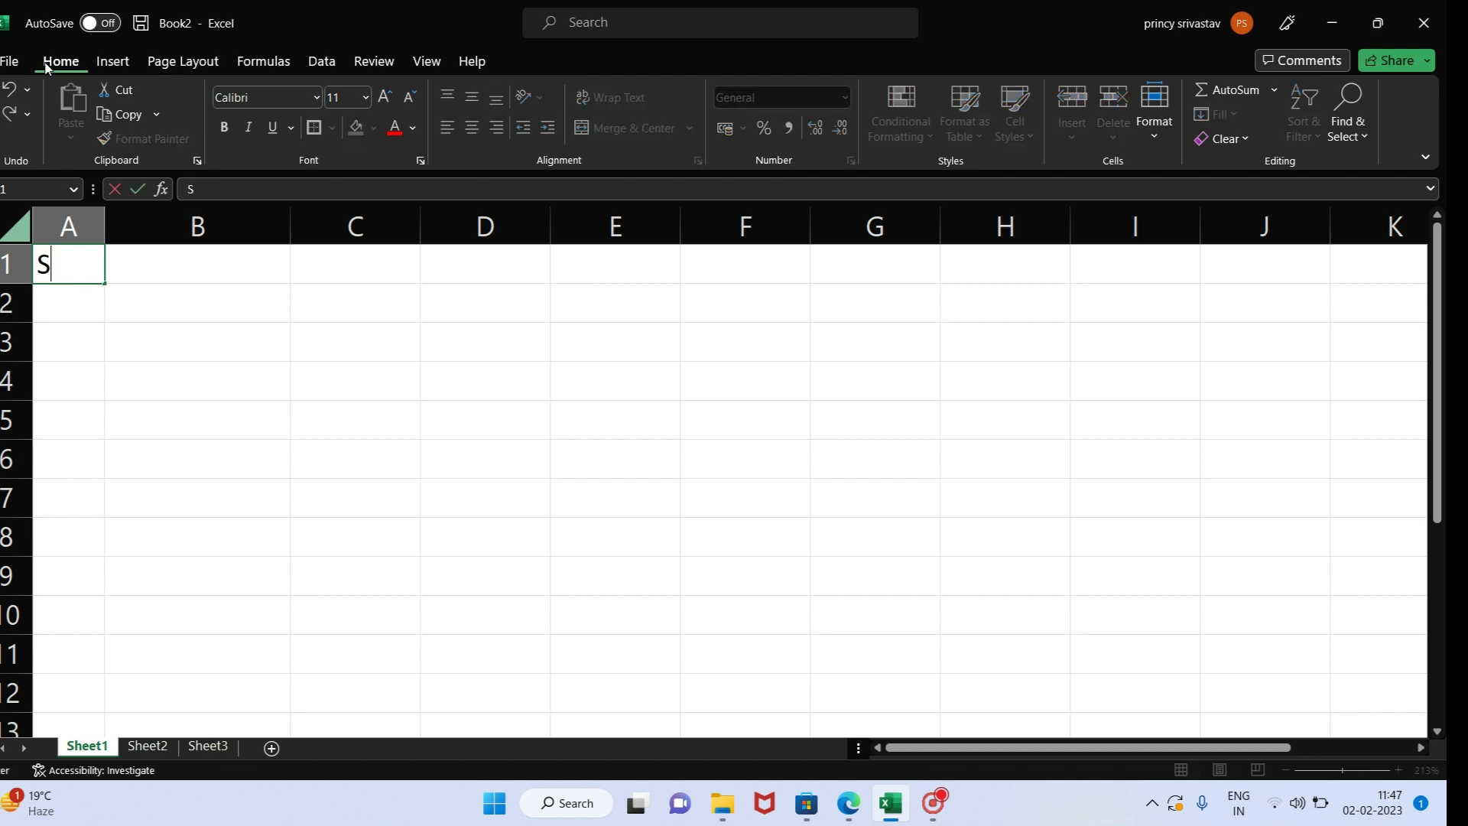
pyautogui.write(',')
pyautogui.press('BackSpace')
pyautogui.write('.n')
pyautogui.press('BackSpace')
pyautogui.write('No')
pyautogui.press('Tab')
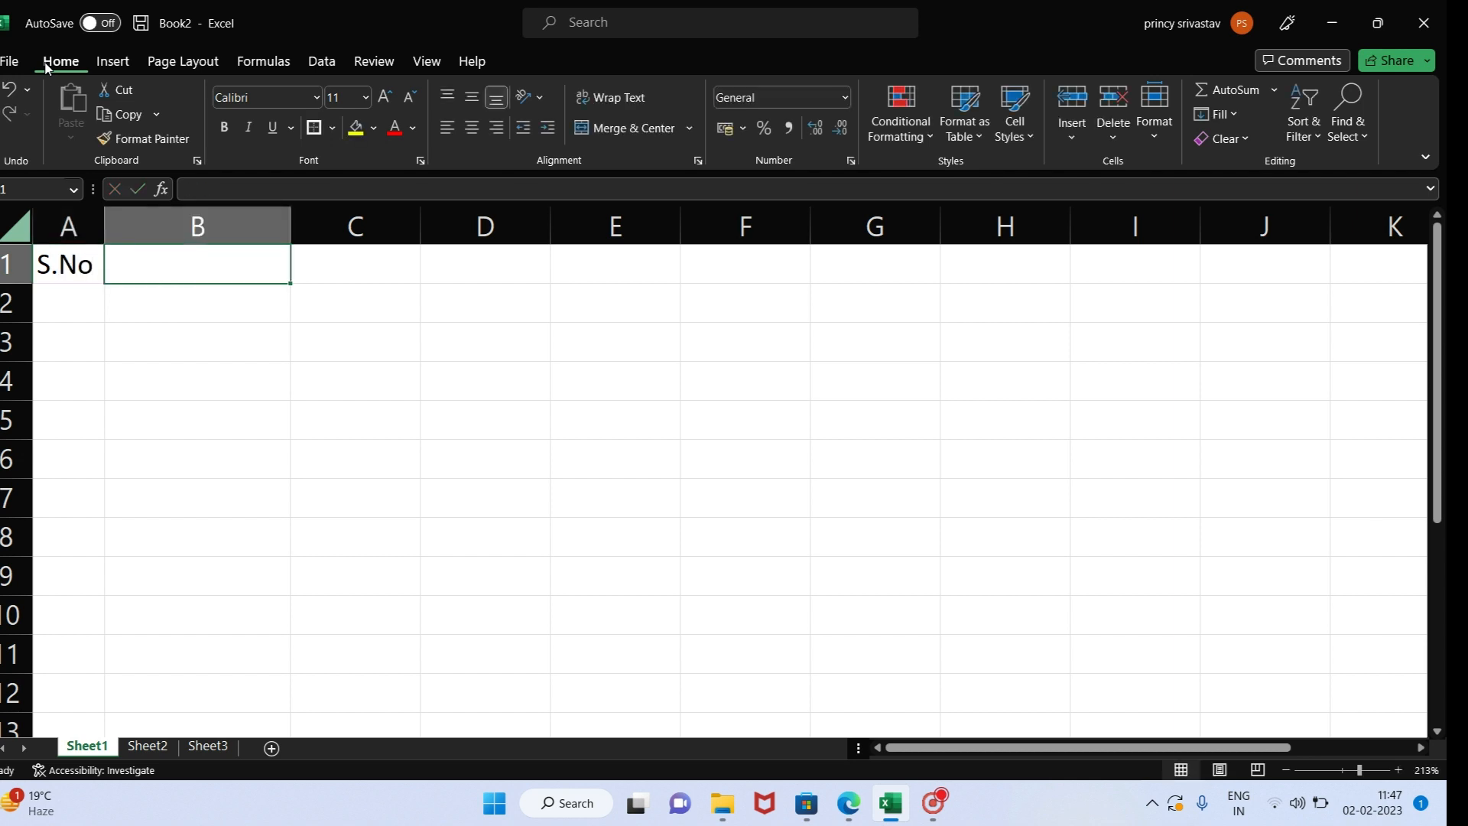
# - Enter the heading Product Name in cell B1 and make column B narrower than its heading text
pyautogui.write('Pr')
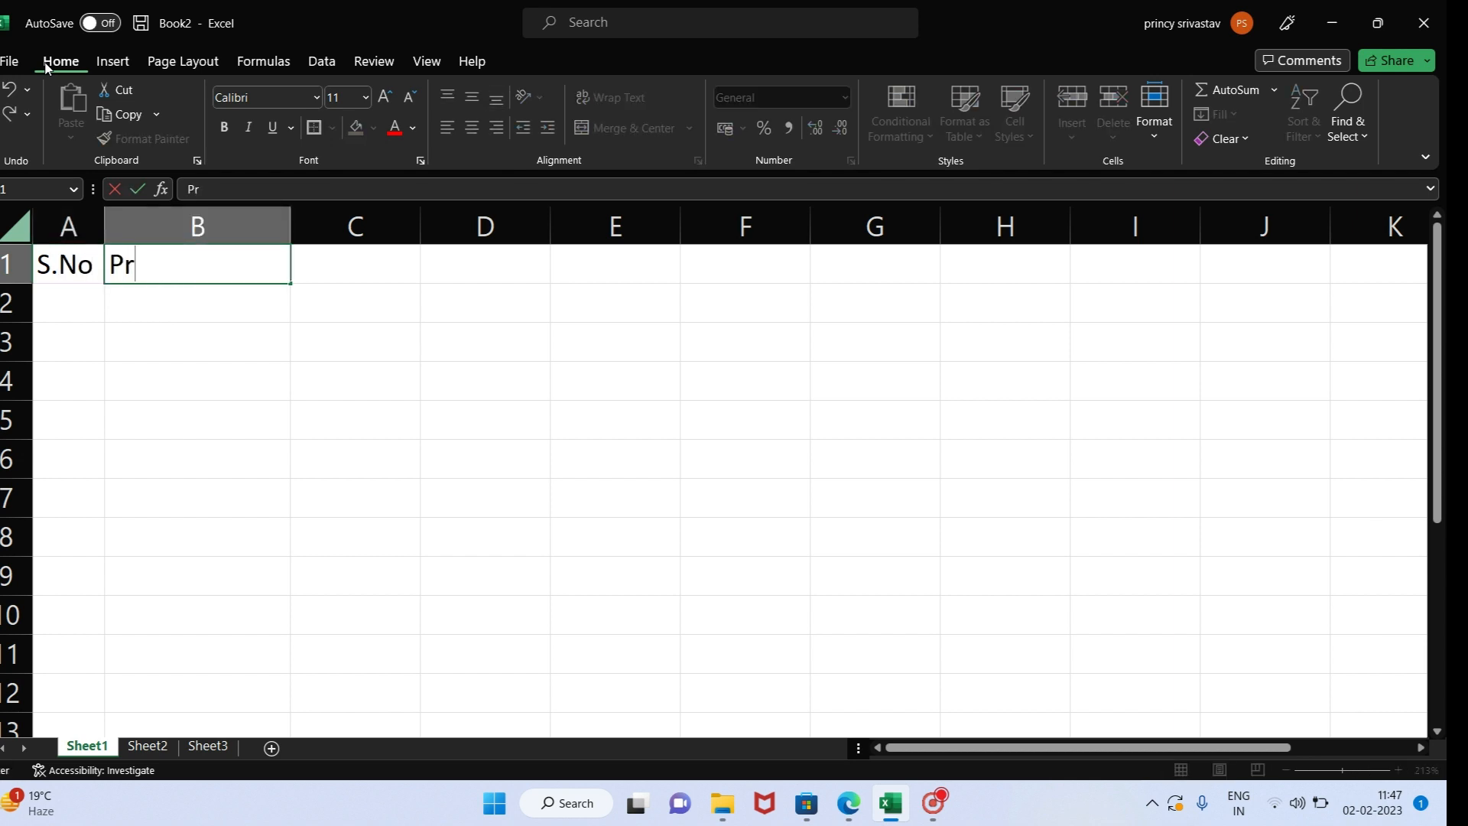
pyautogui.write('oduct Name')
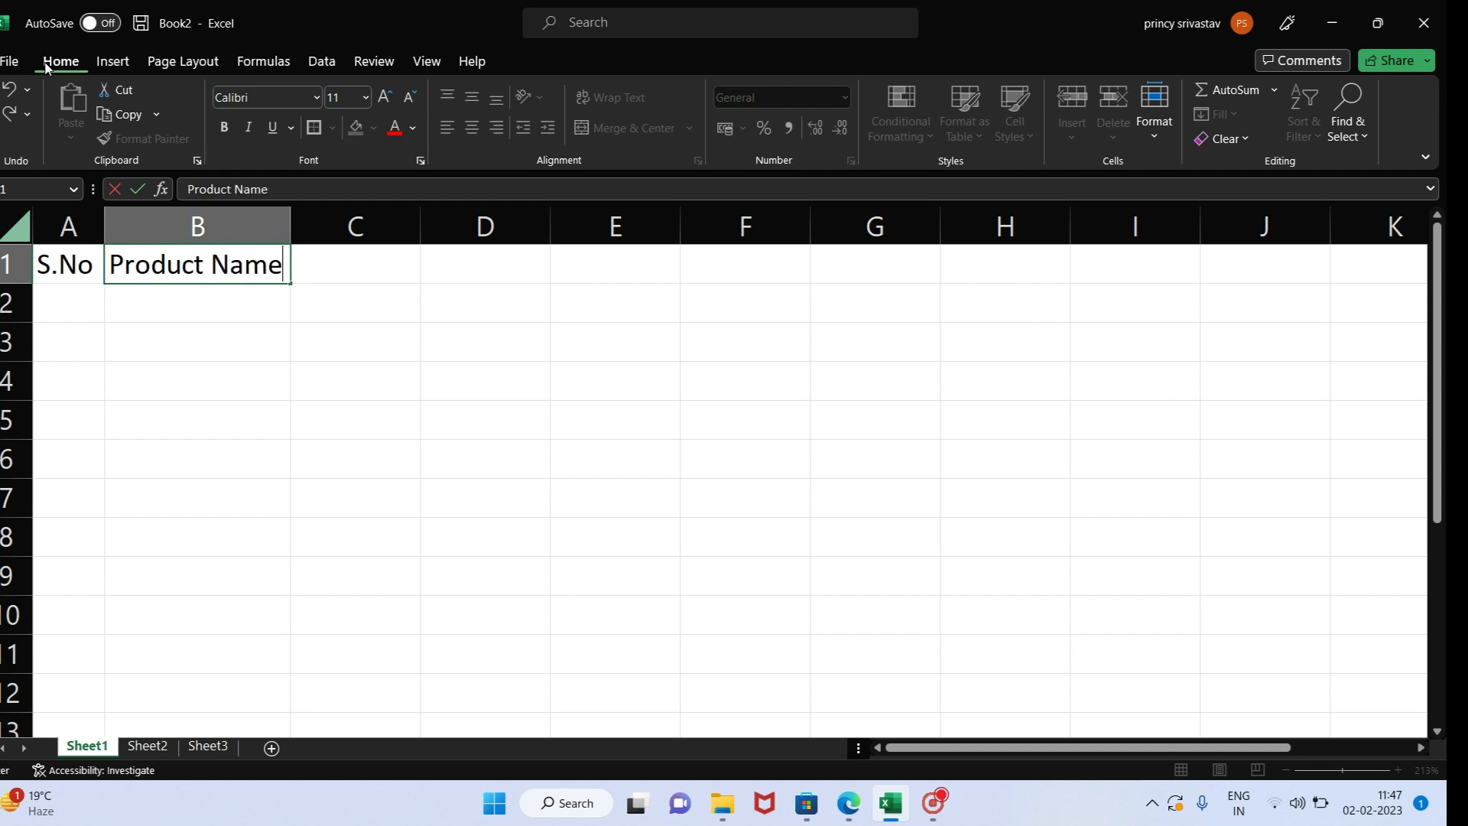
pyautogui.press('Return')
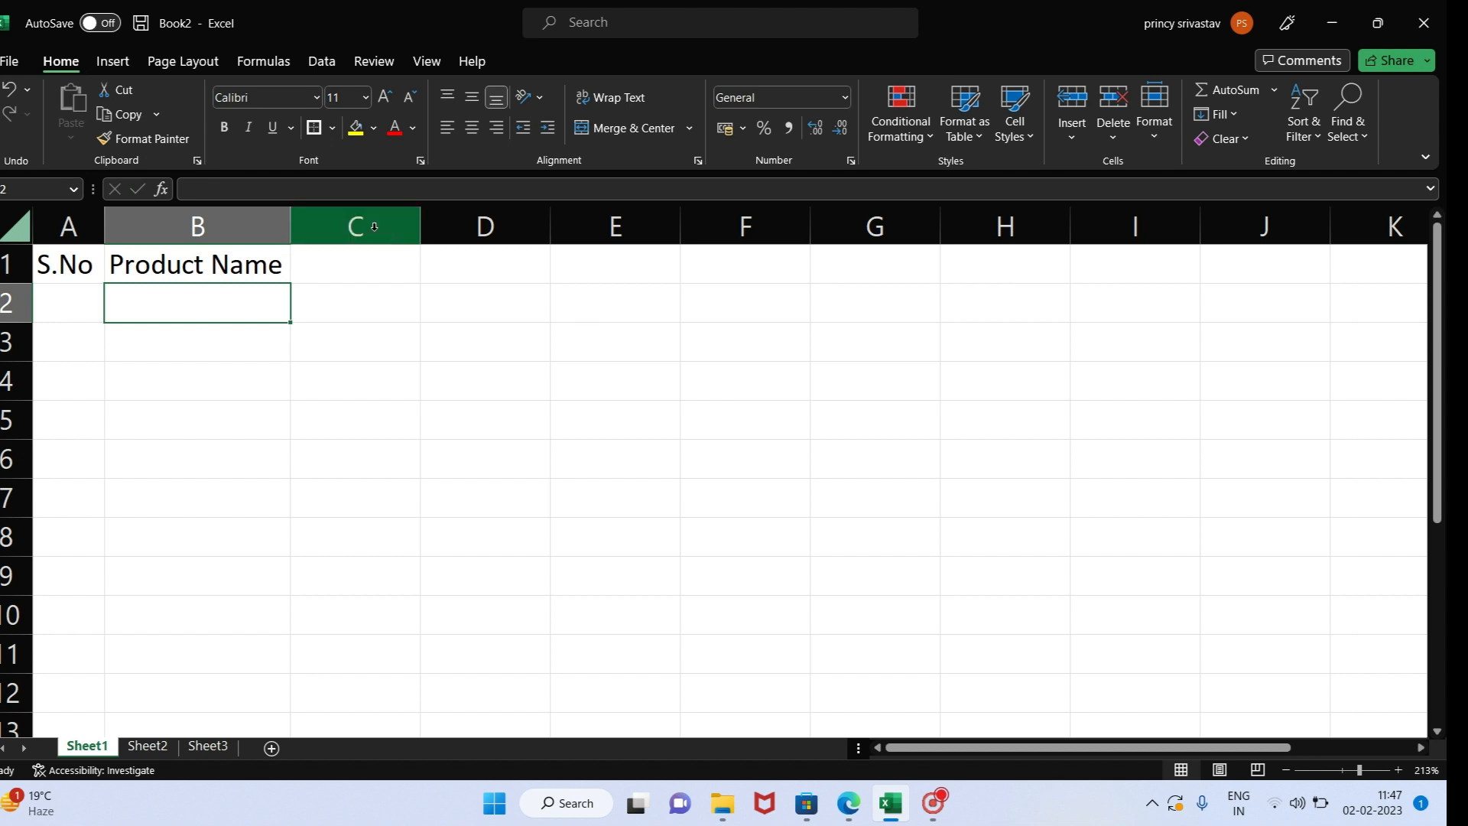
pyautogui.moveTo(285, 232); pyautogui.dragTo(218, 230)
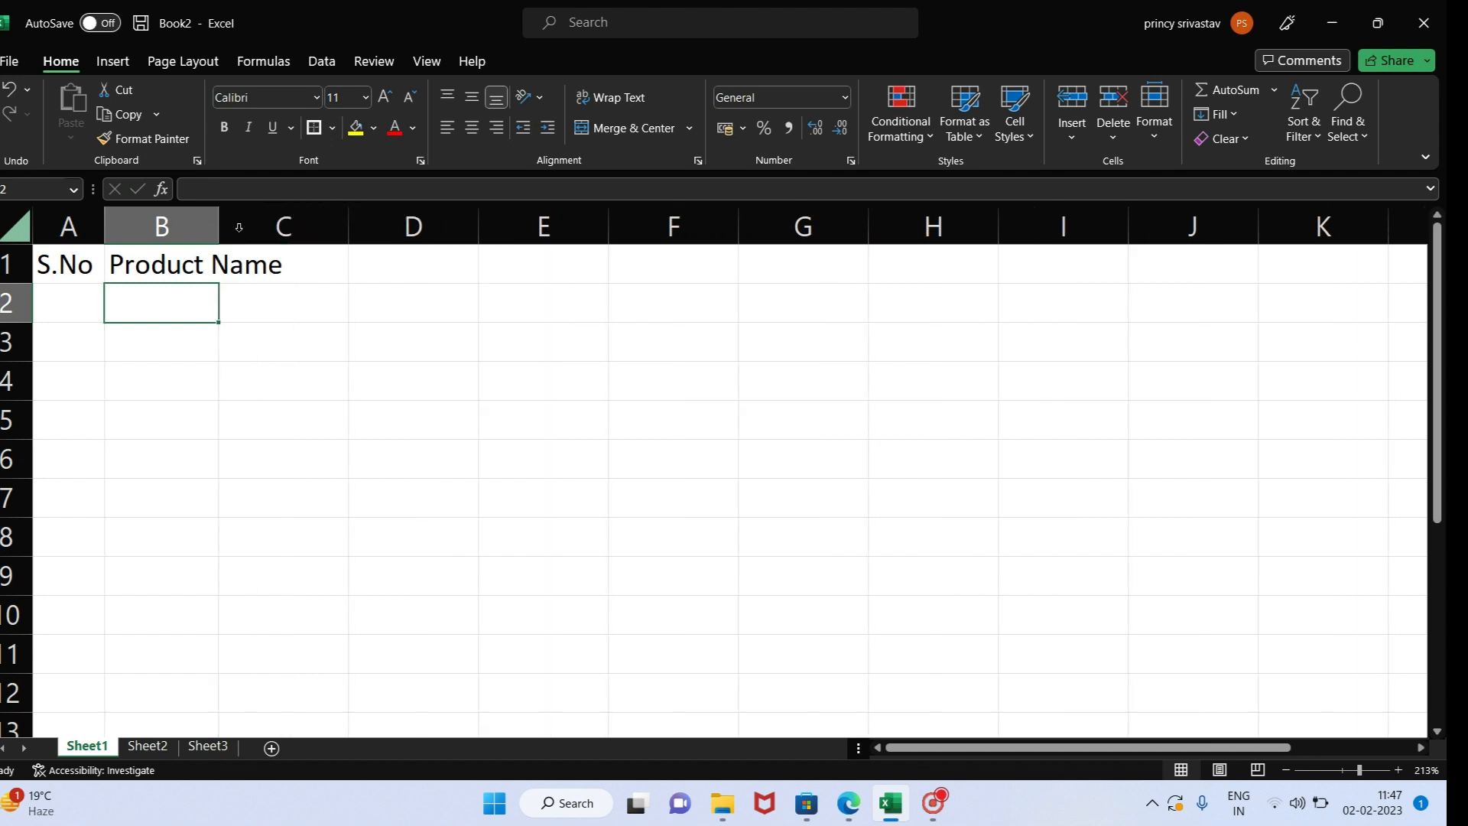
pyautogui.click(200, 267)
# - Enter Jan in cell C1 and autofill the month series across row 1 through E1
pyautogui.click(288, 268)
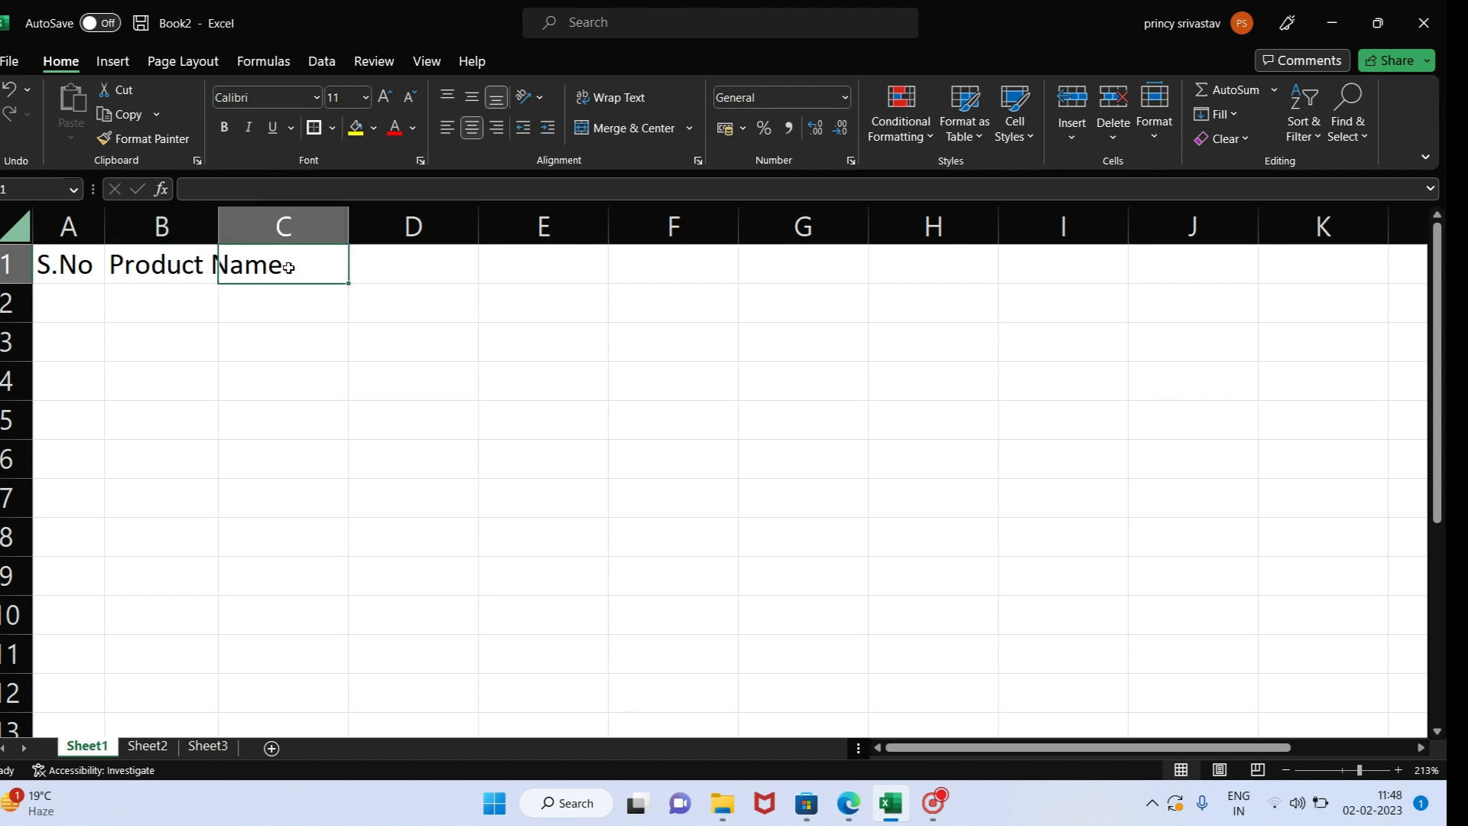
pyautogui.write('Jan')
pyautogui.press('Tab')
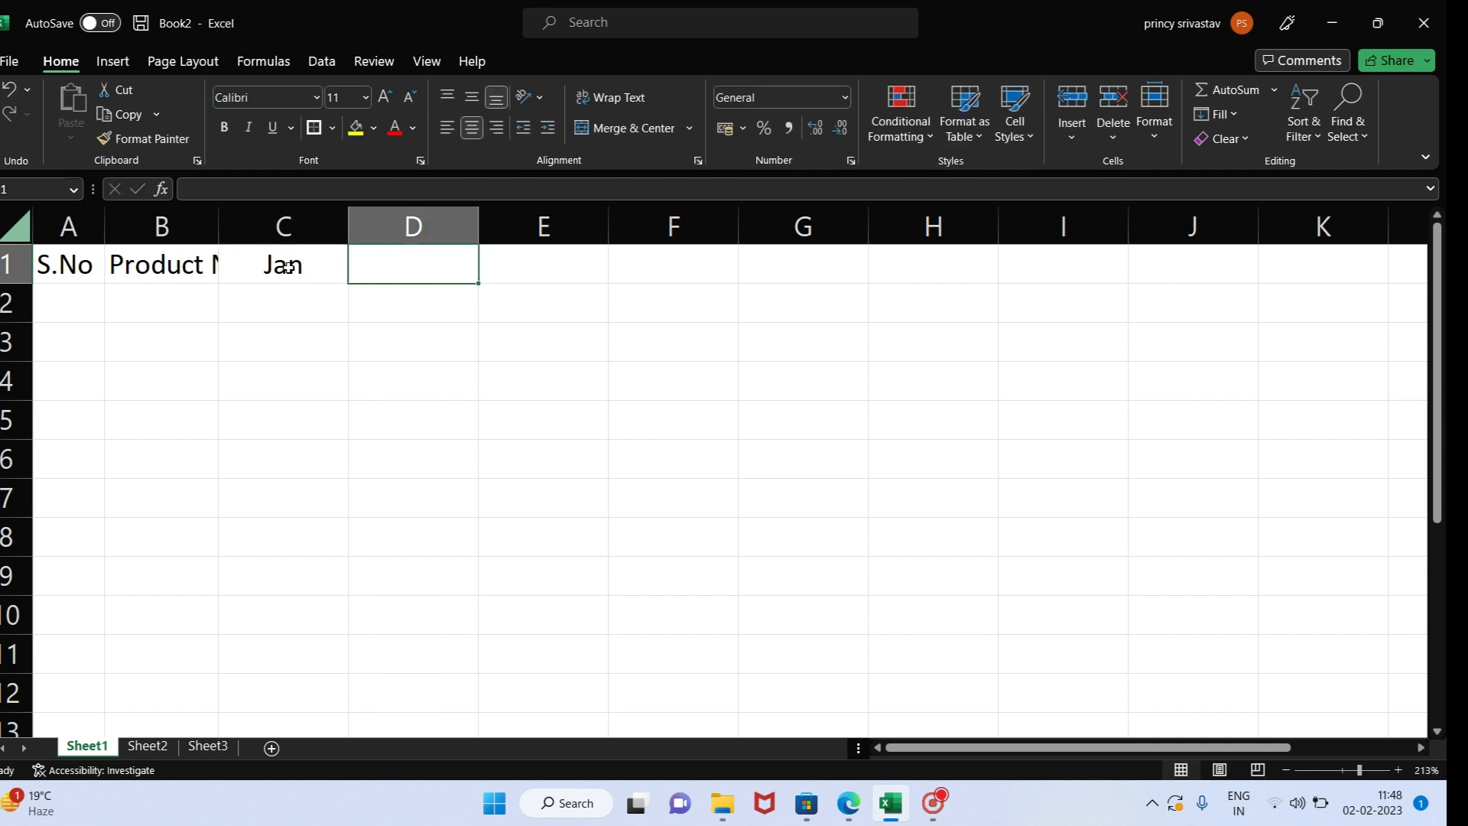
pyautogui.click(288, 267)
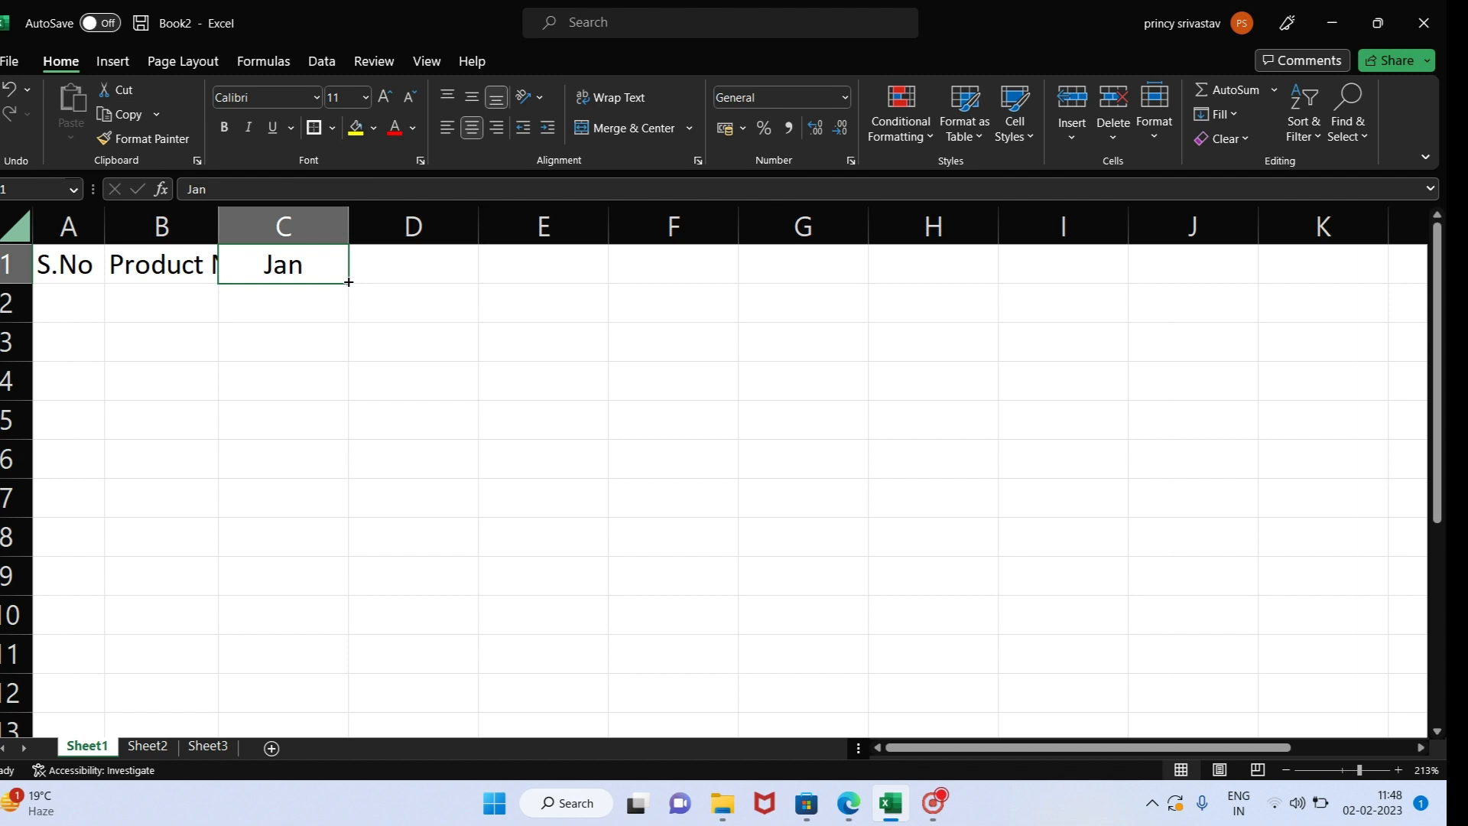
pyautogui.moveTo(348, 283); pyautogui.dragTo(665, 268)
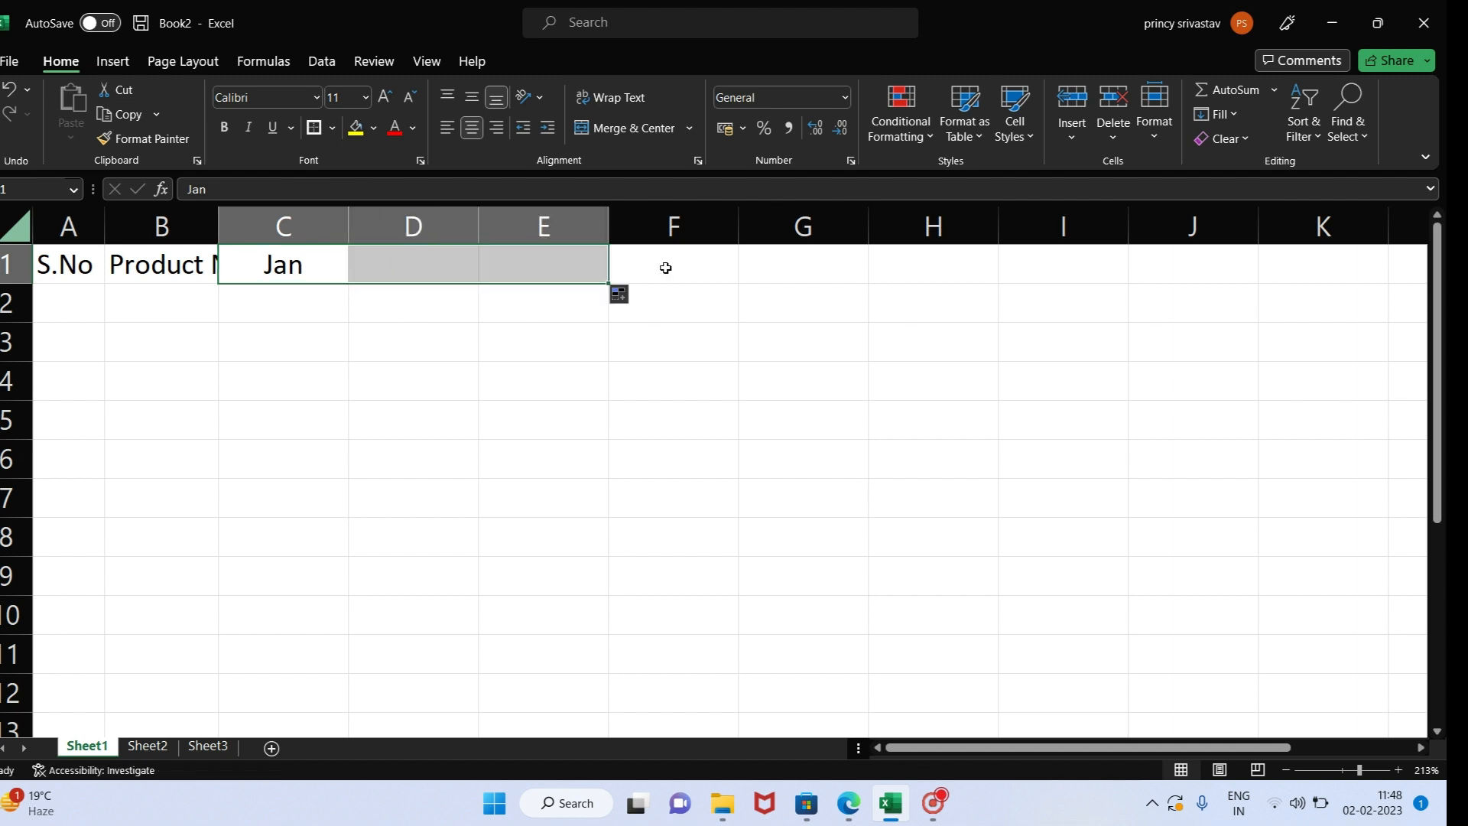
# - Try autofilling the months down from C1 to C5, and clear the filled cells below the Jan heading
pyautogui.click(292, 276)
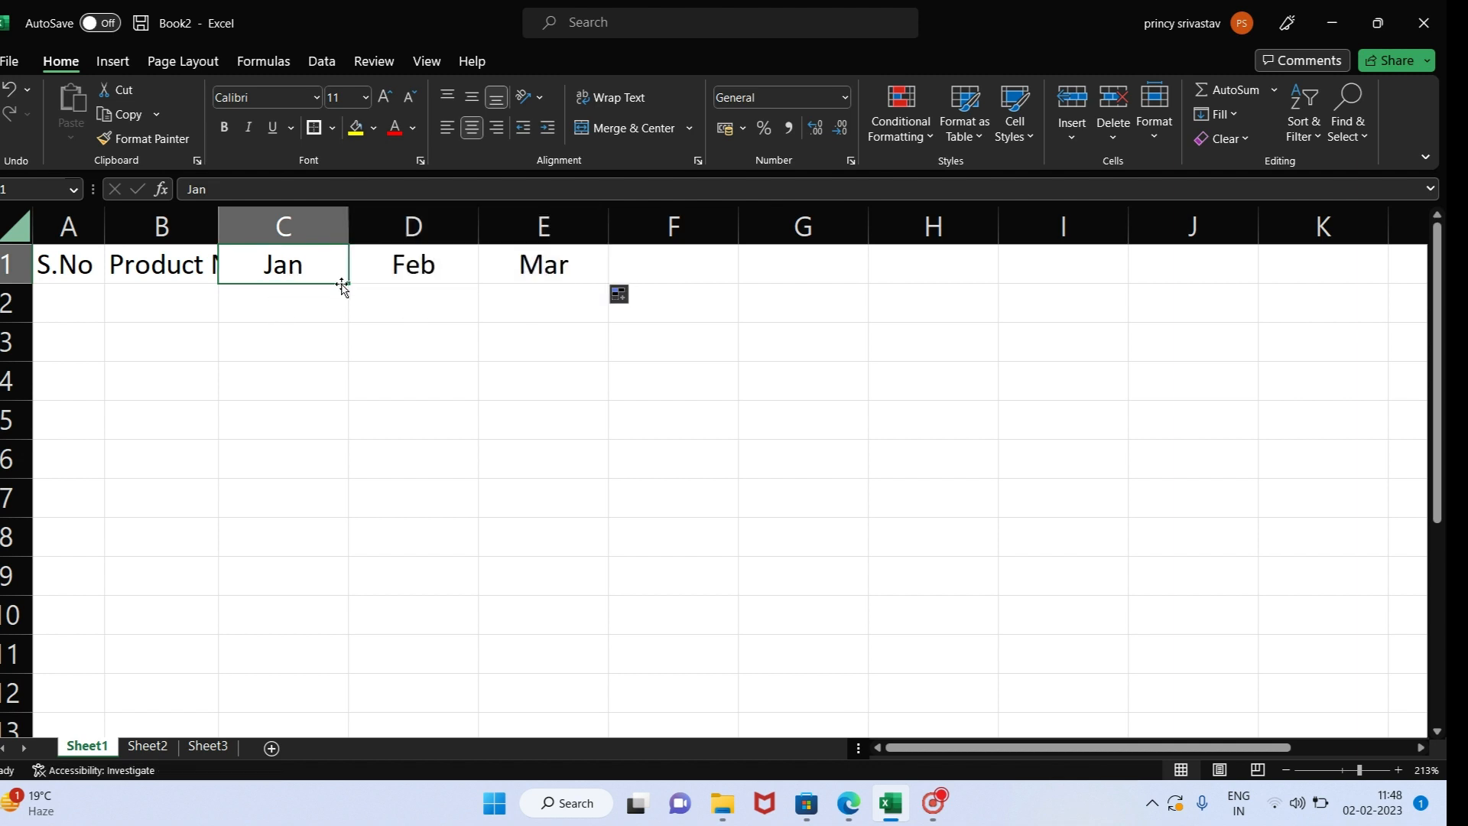
pyautogui.moveTo(348, 283); pyautogui.dragTo(344, 443)
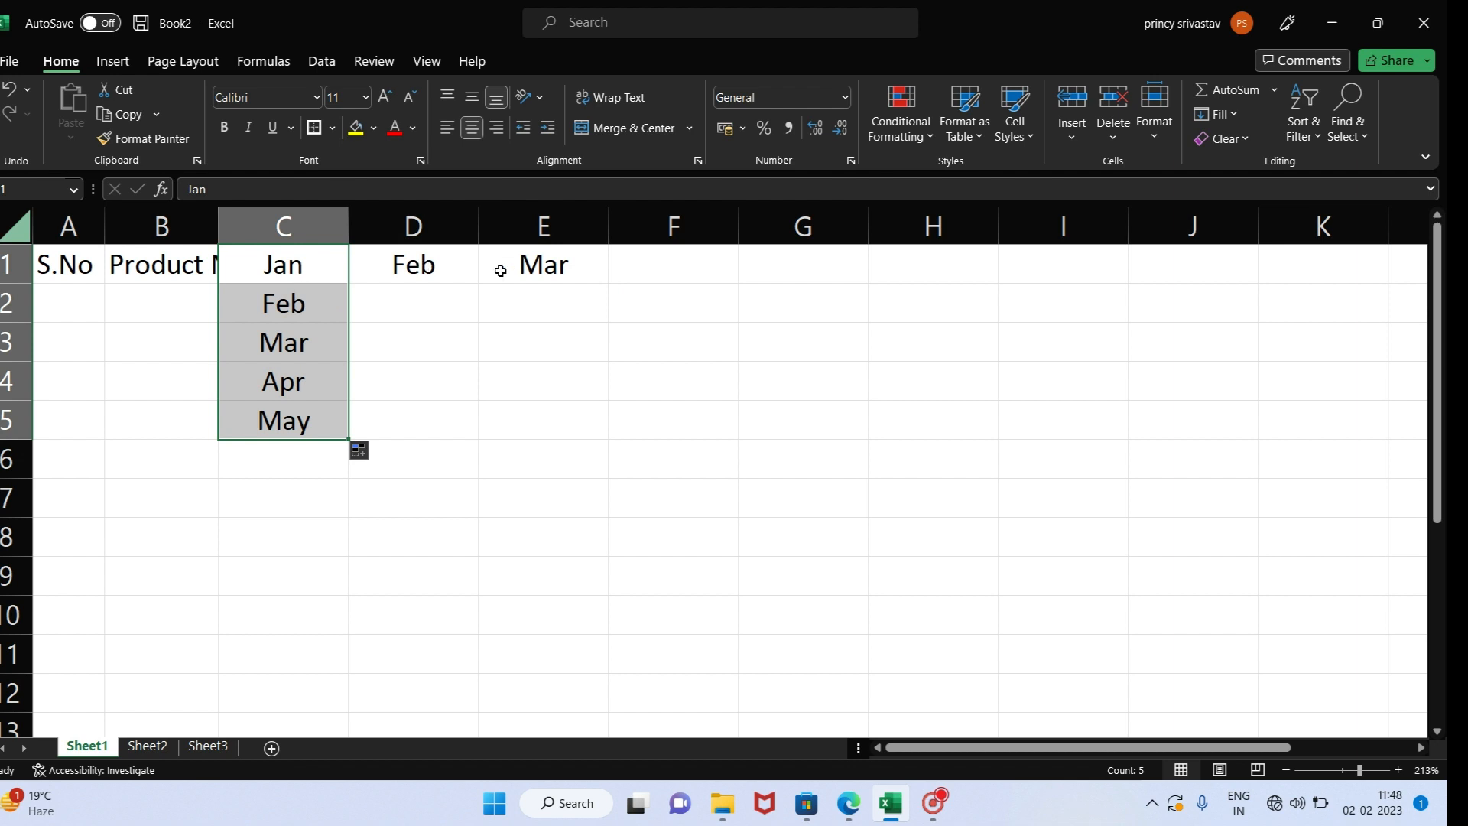
pyautogui.moveTo(305, 302); pyautogui.dragTo(301, 444)
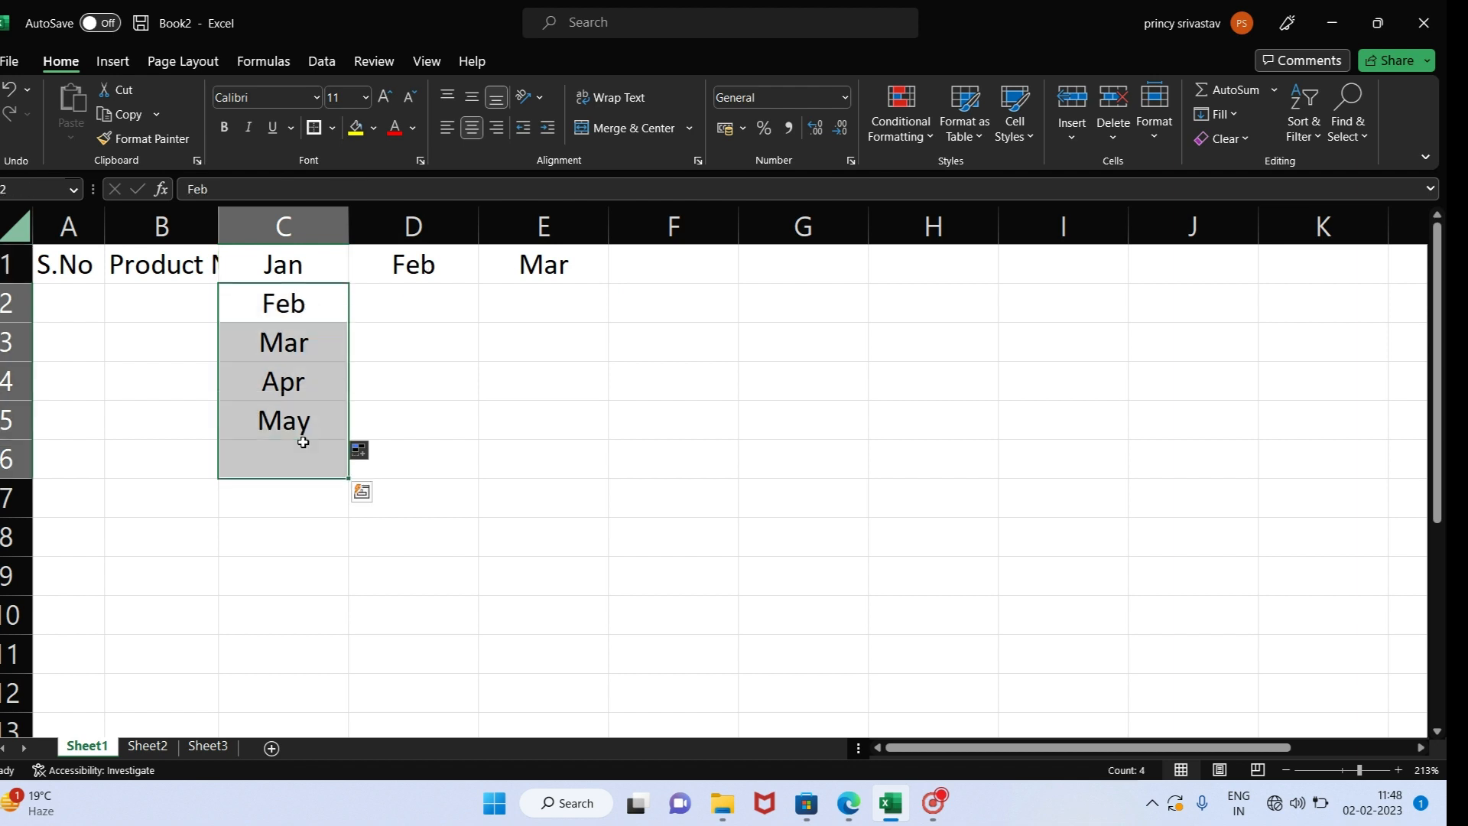
pyautogui.press('Delete')
pyautogui.click(304, 258)
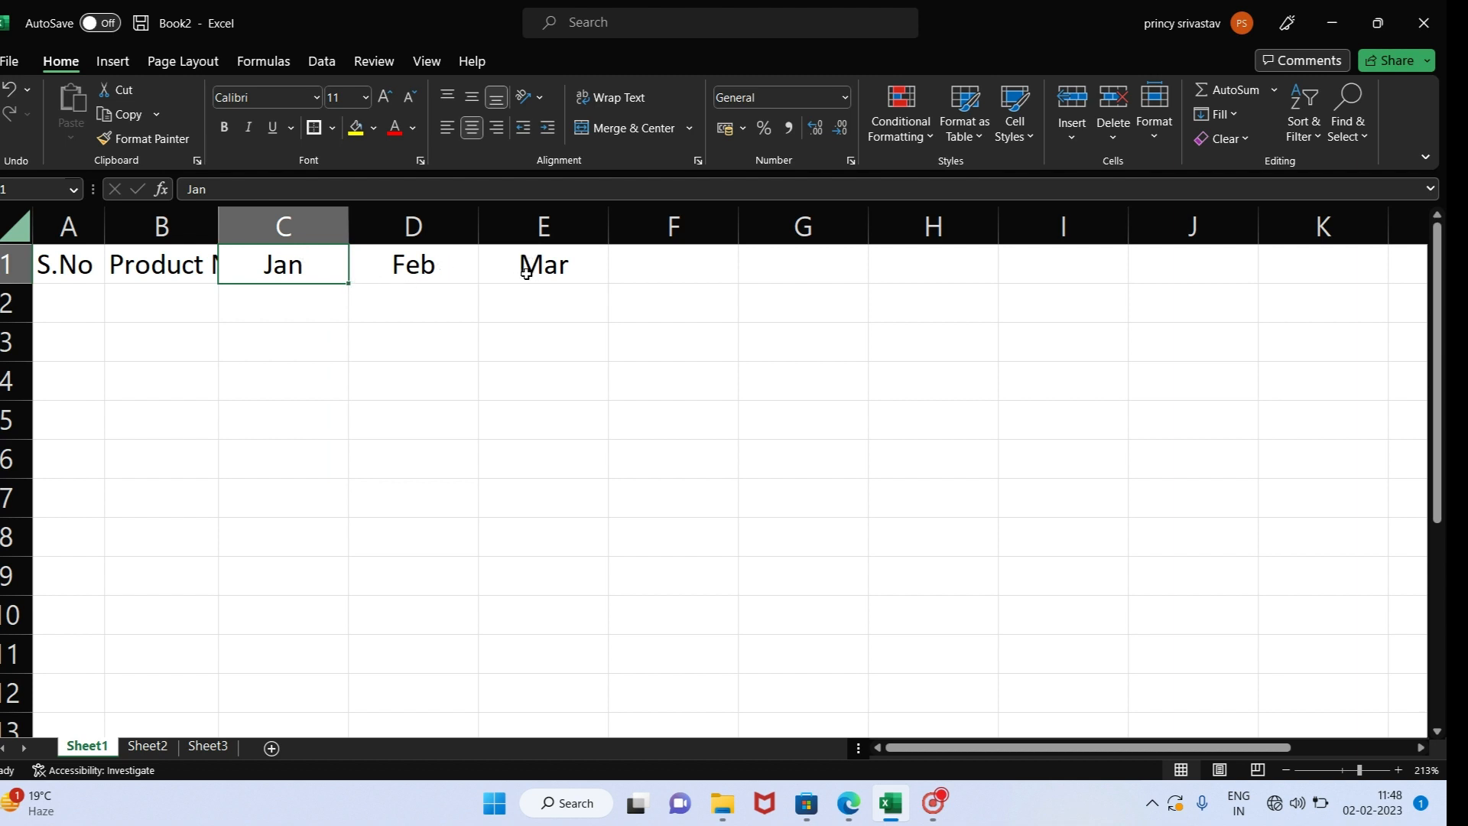
# - Extend the month headings in row 1 by autofilling from Mar in E1 to Apr in F1
pyautogui.click(600, 260)
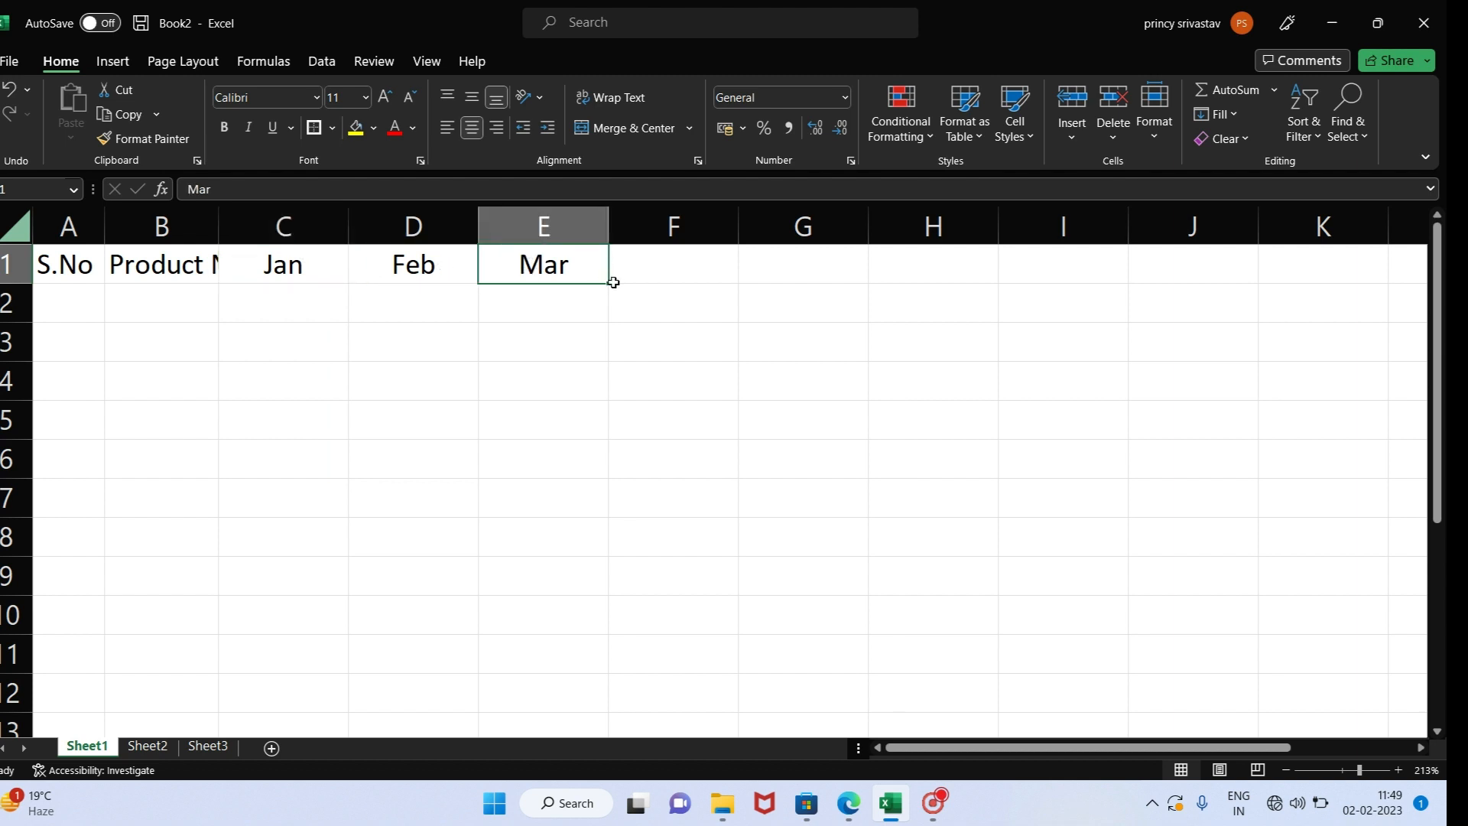
pyautogui.moveTo(613, 283); pyautogui.dragTo(697, 288)
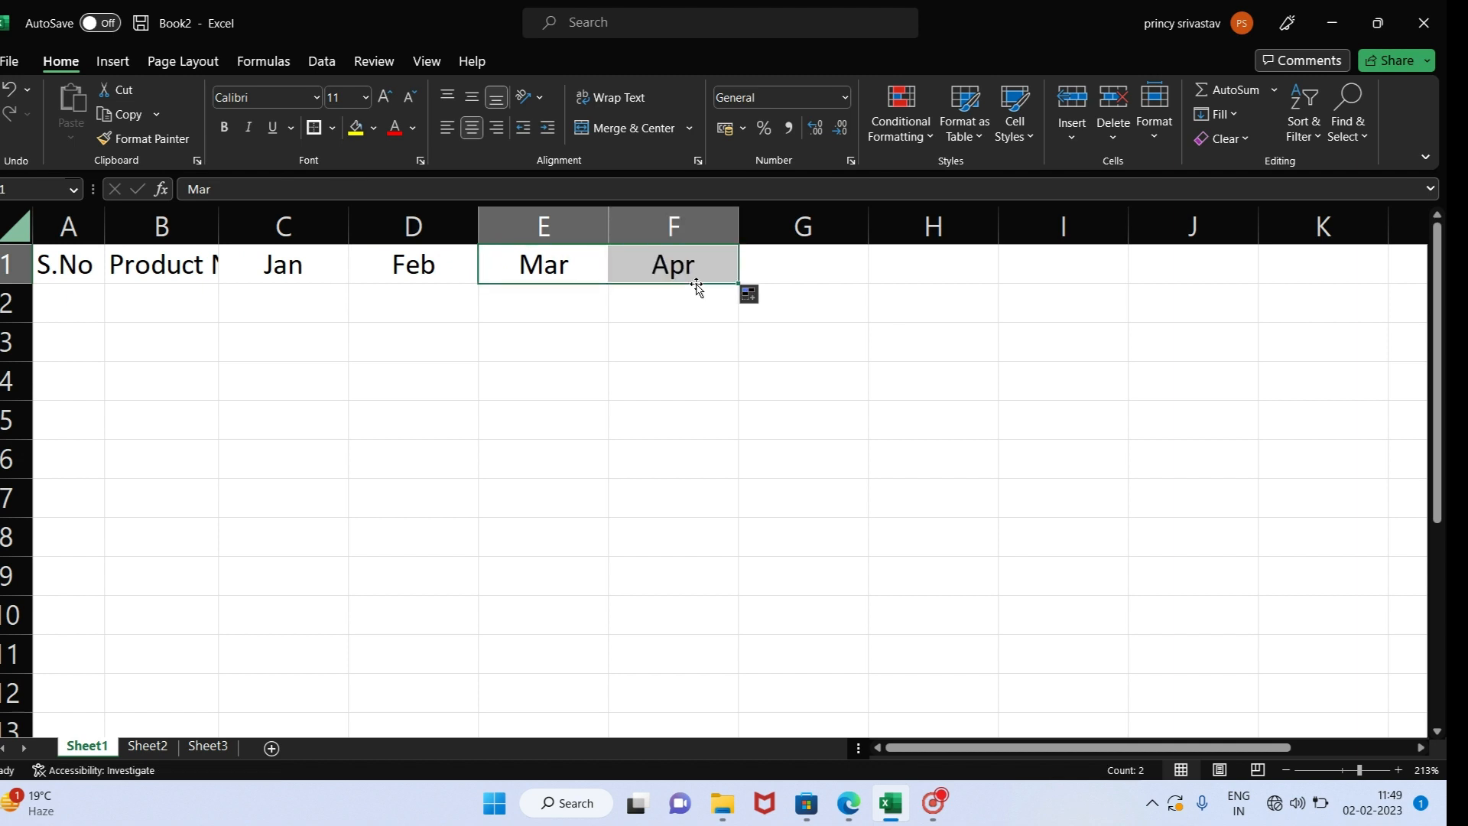
pyautogui.click(297, 284)
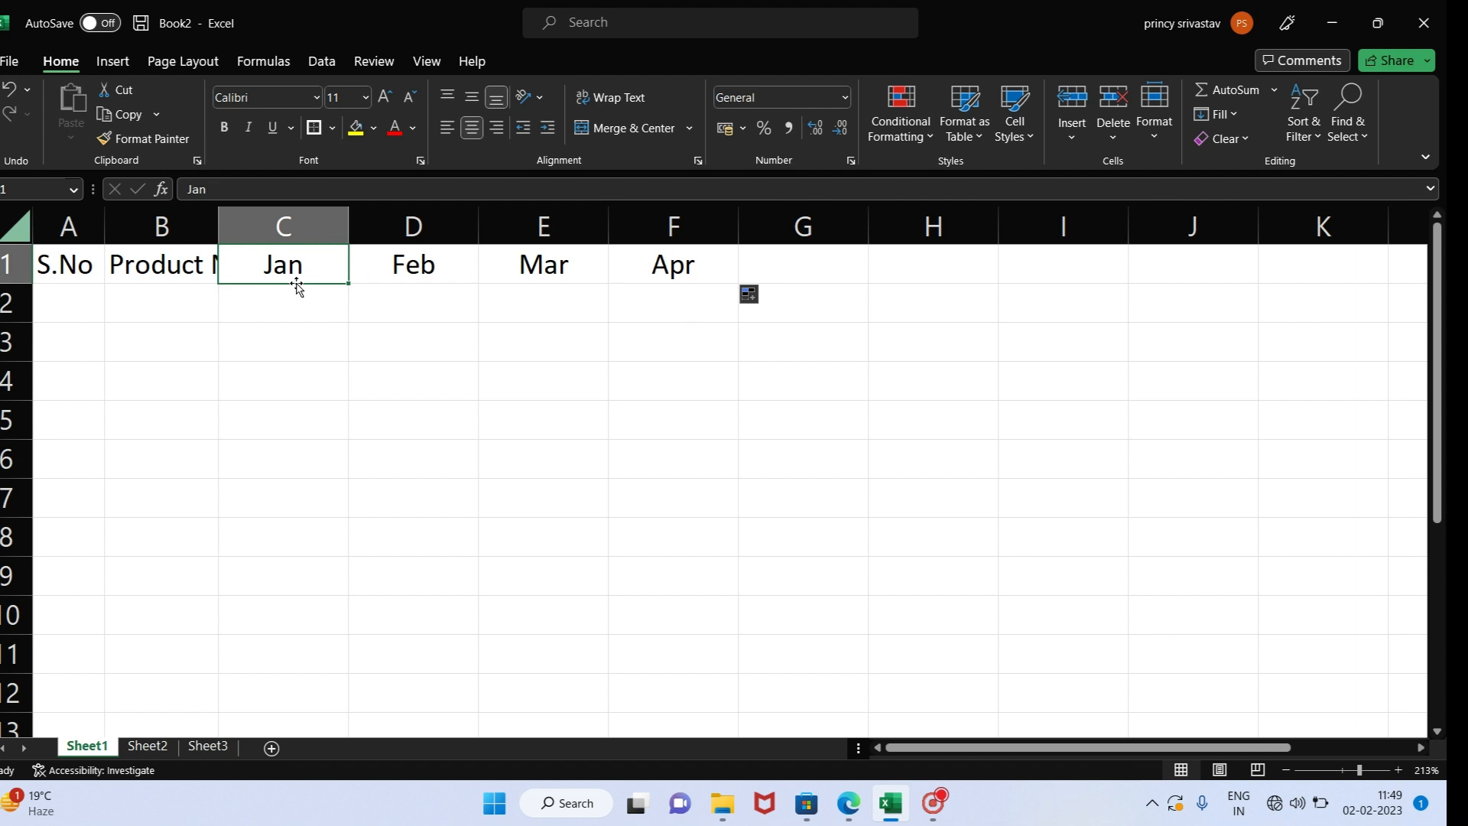
# - Enter 1 in cell A2 and autofill down to A7 with the Fill Series option to number the rows
pyautogui.click(61, 294)
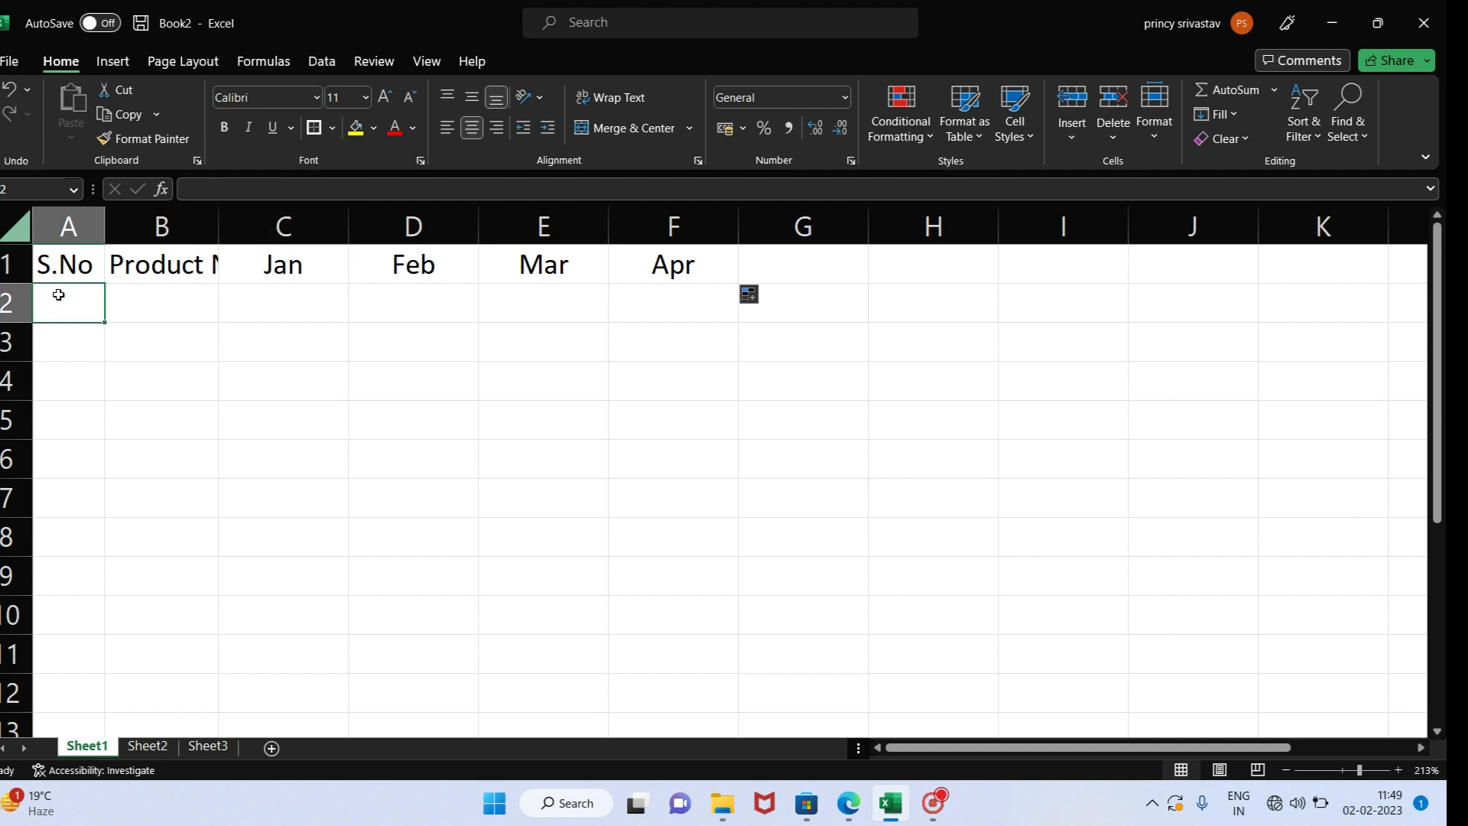
pyautogui.write('1')
pyautogui.press('Return')
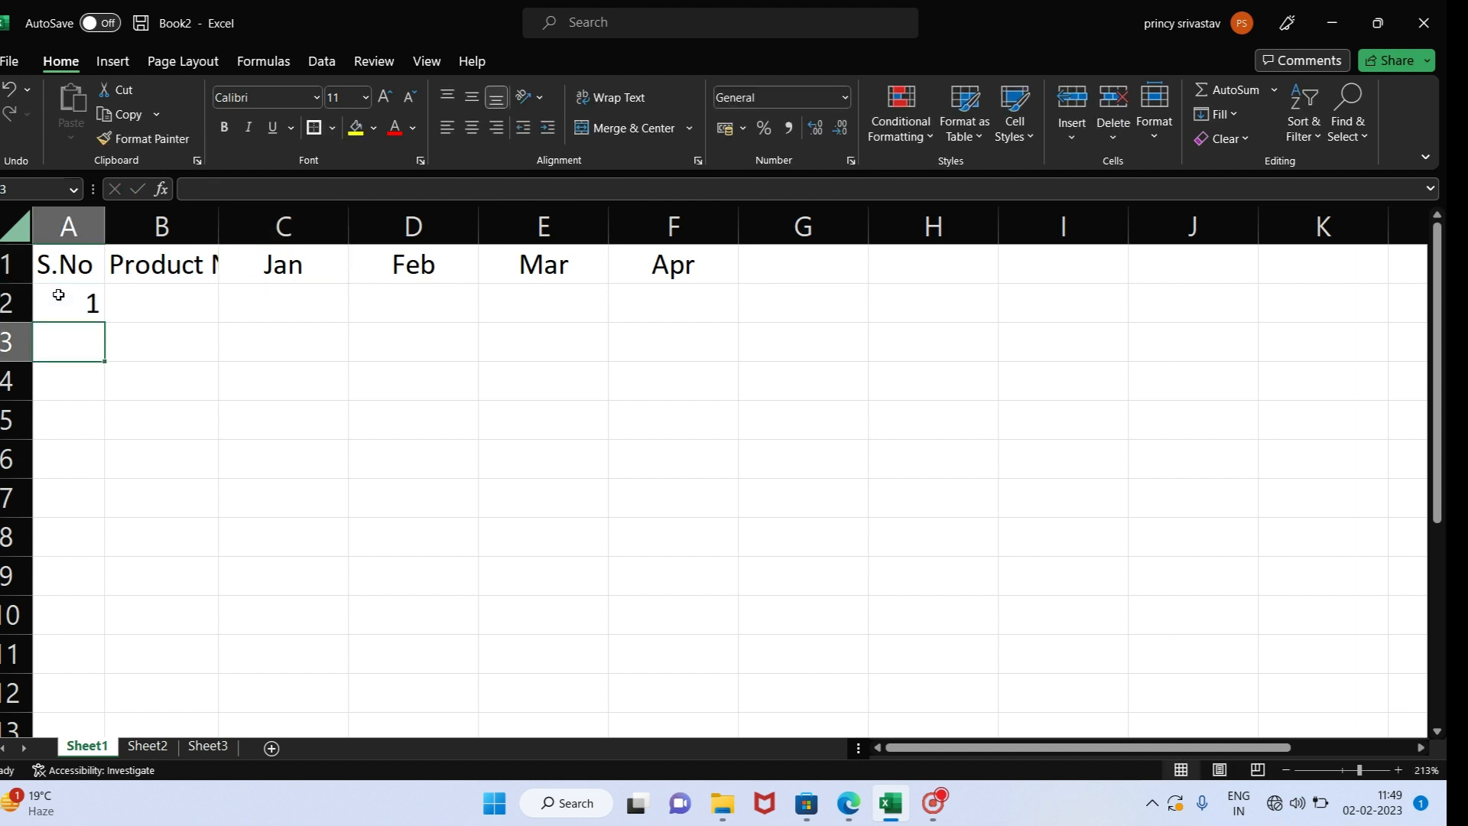
pyautogui.click(59, 294)
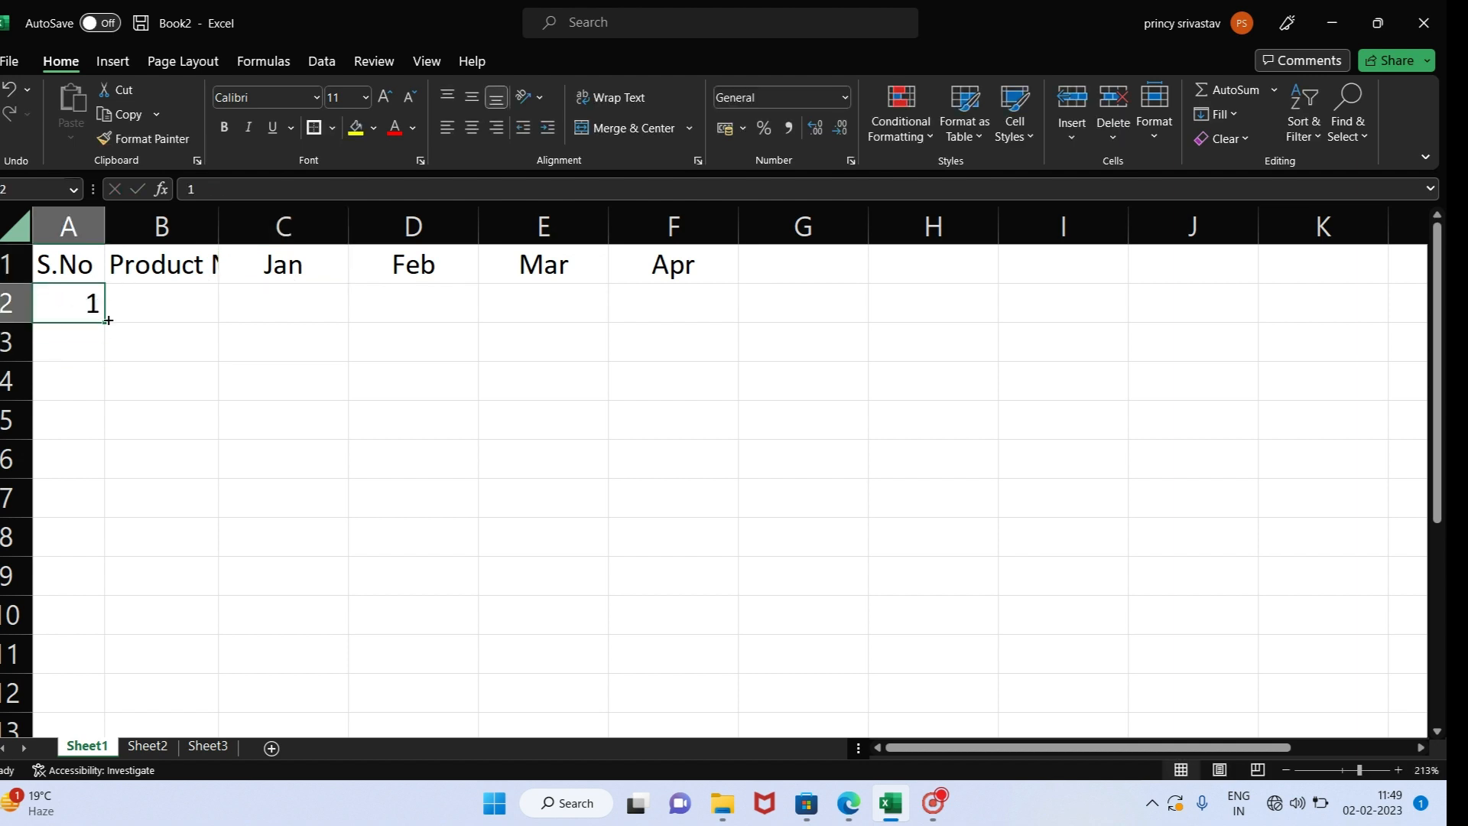
pyautogui.moveTo(107, 320); pyautogui.dragTo(97, 510)
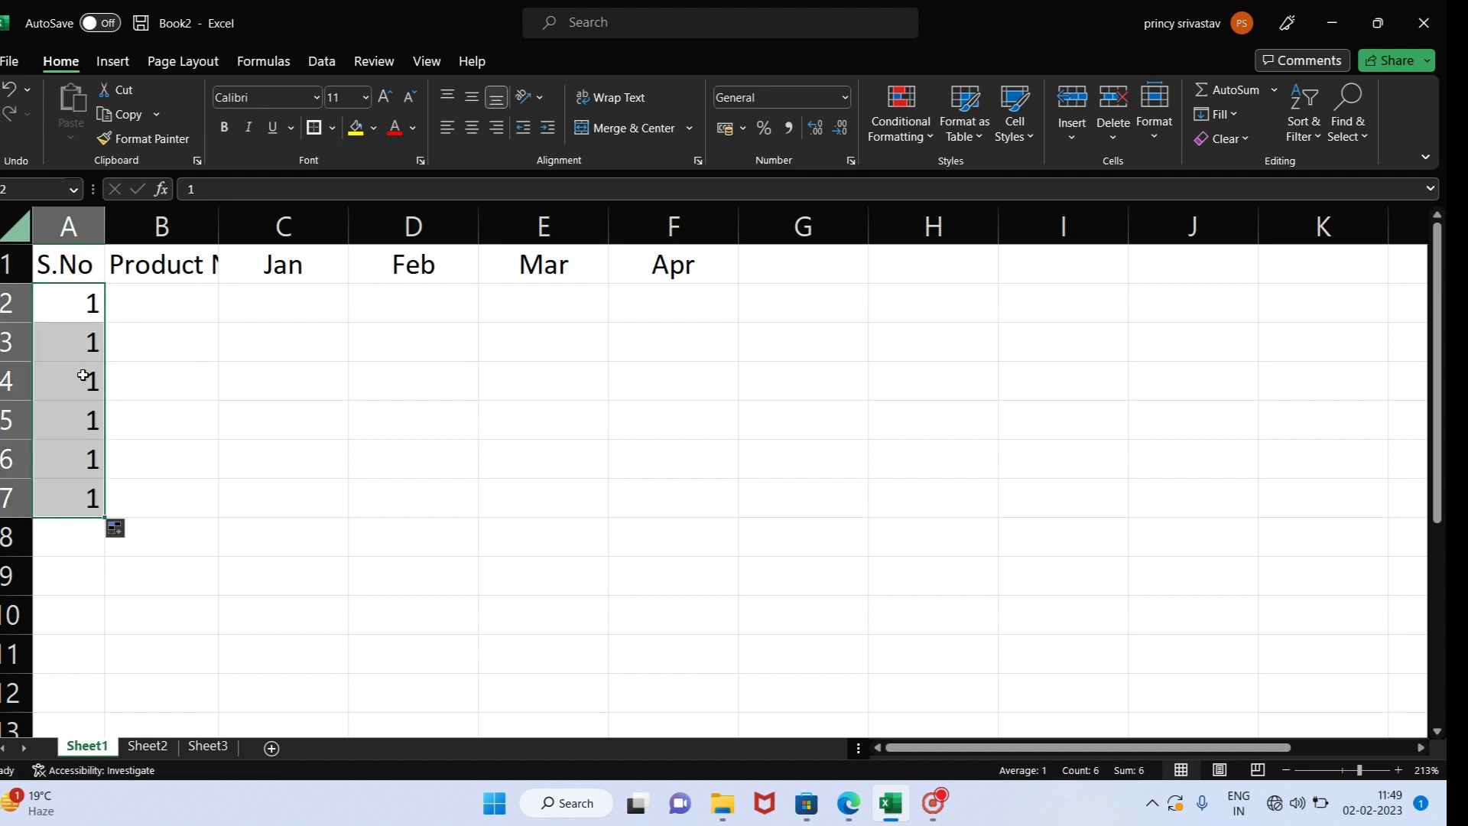
pyautogui.click(135, 531)
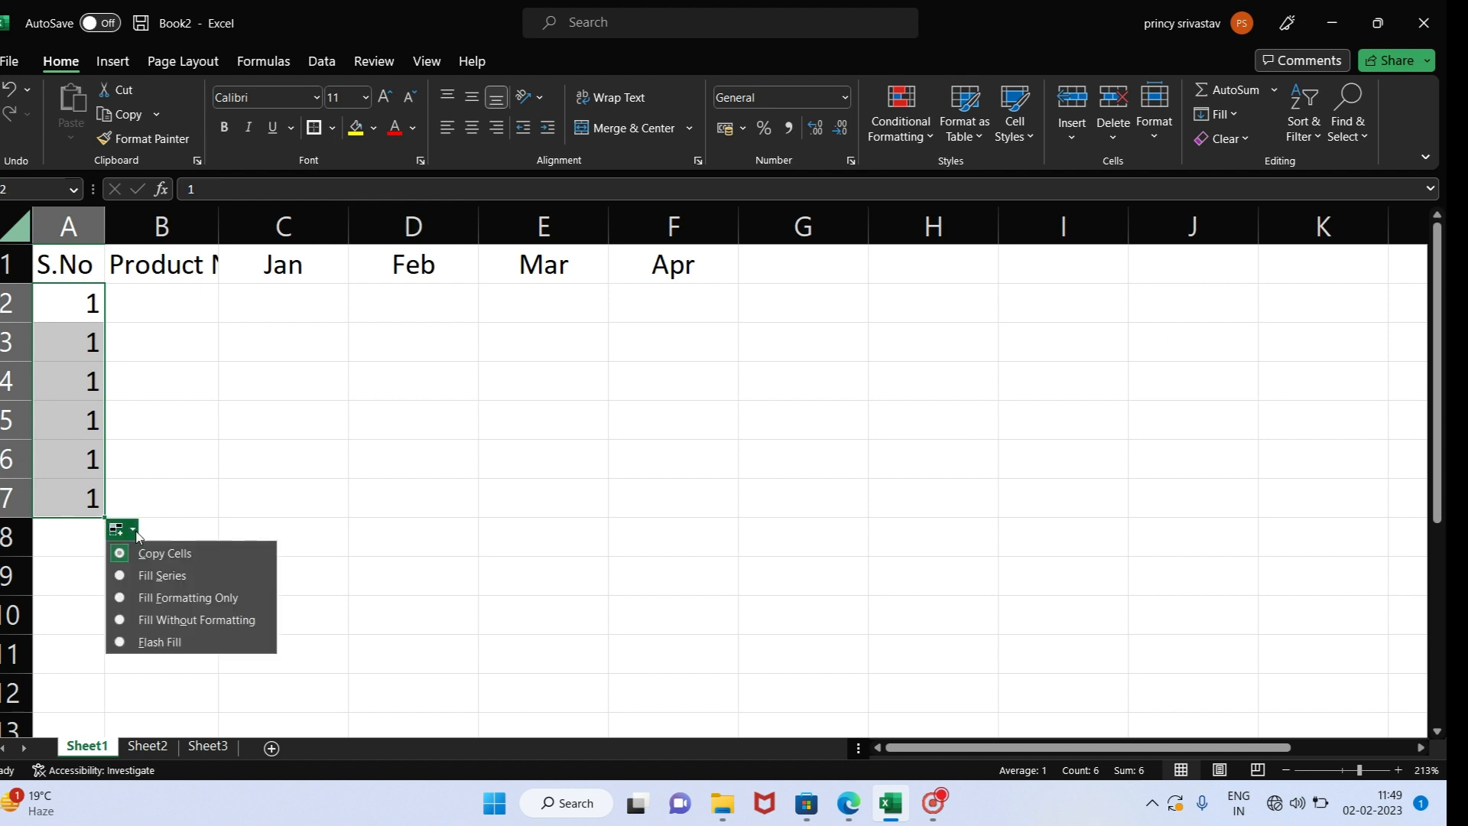
pyautogui.click(150, 578)
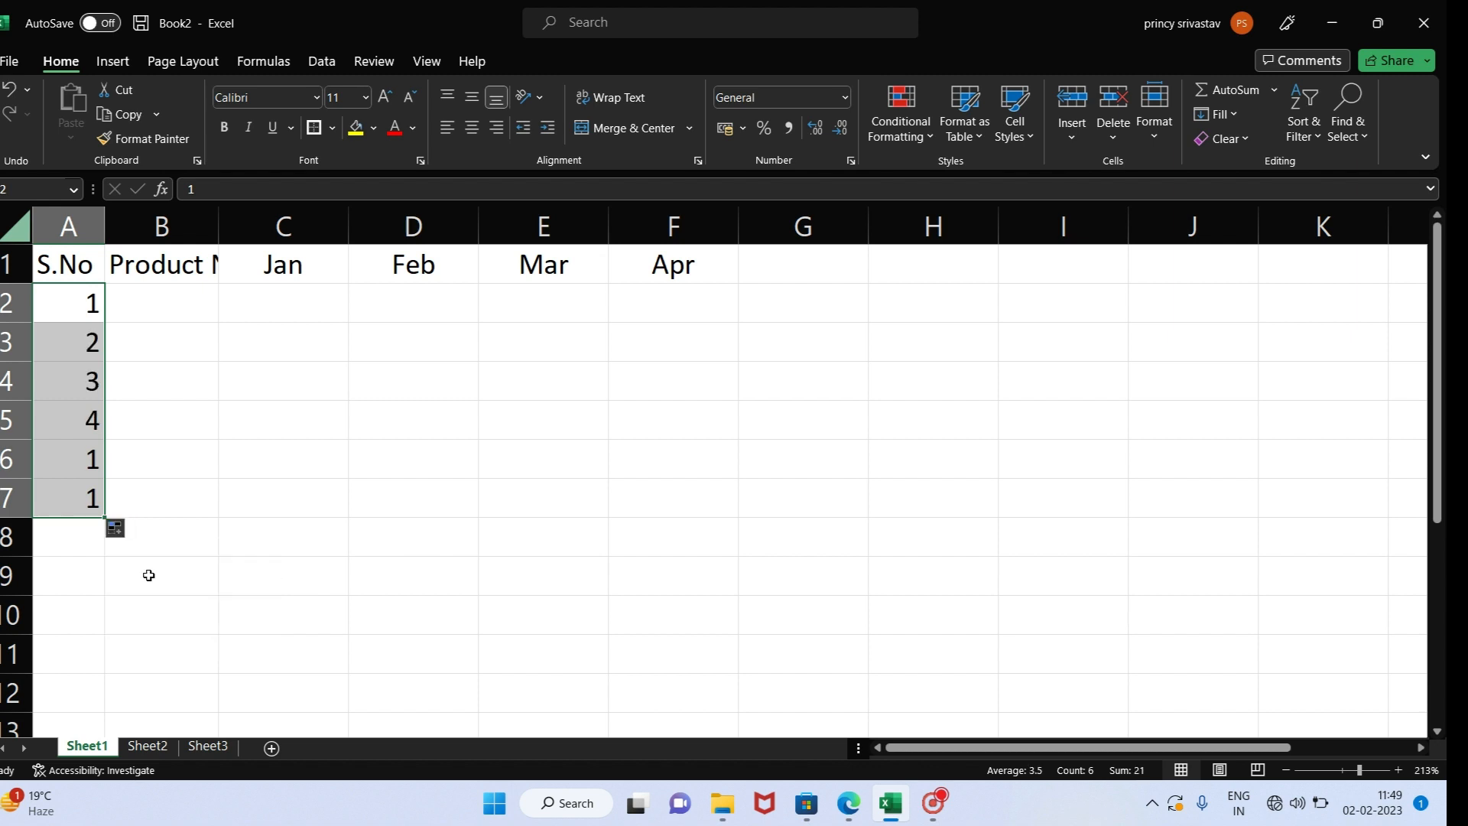
# - Switch the autofill of A2:A7 to Copy Cells and back to Fill Series
pyautogui.click(119, 532)
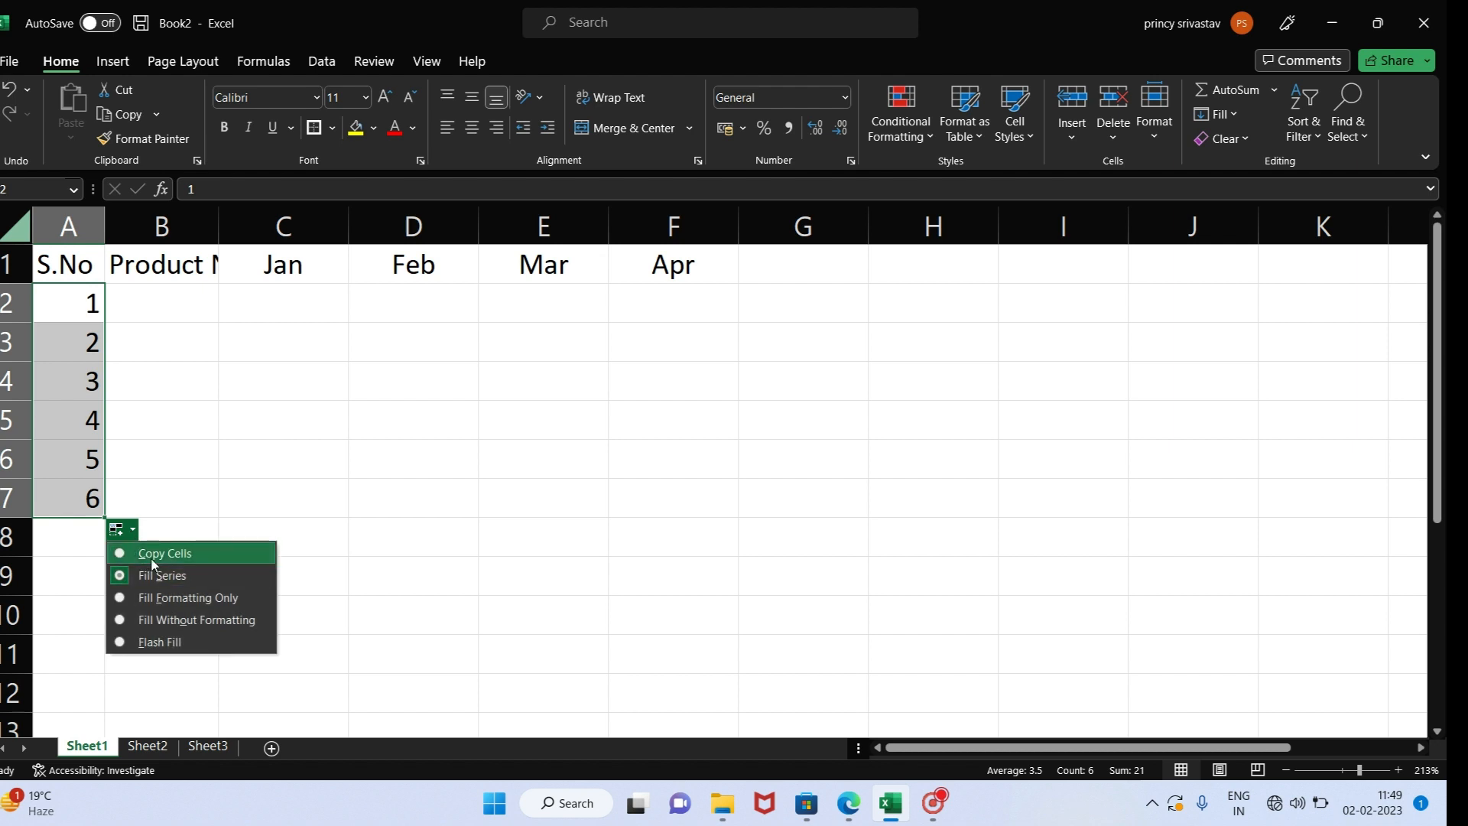
pyautogui.click(152, 557)
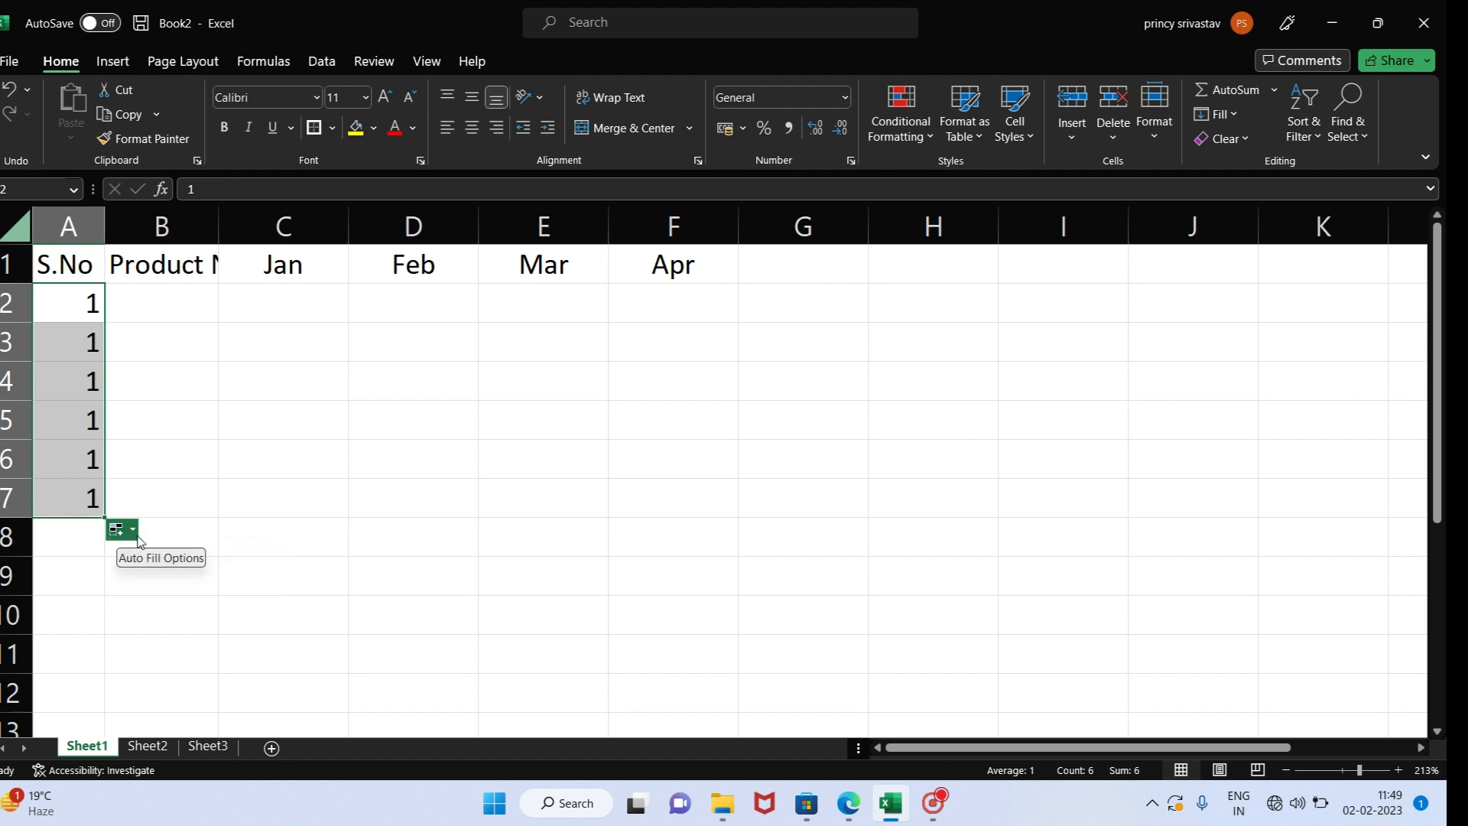
pyautogui.click(136, 533)
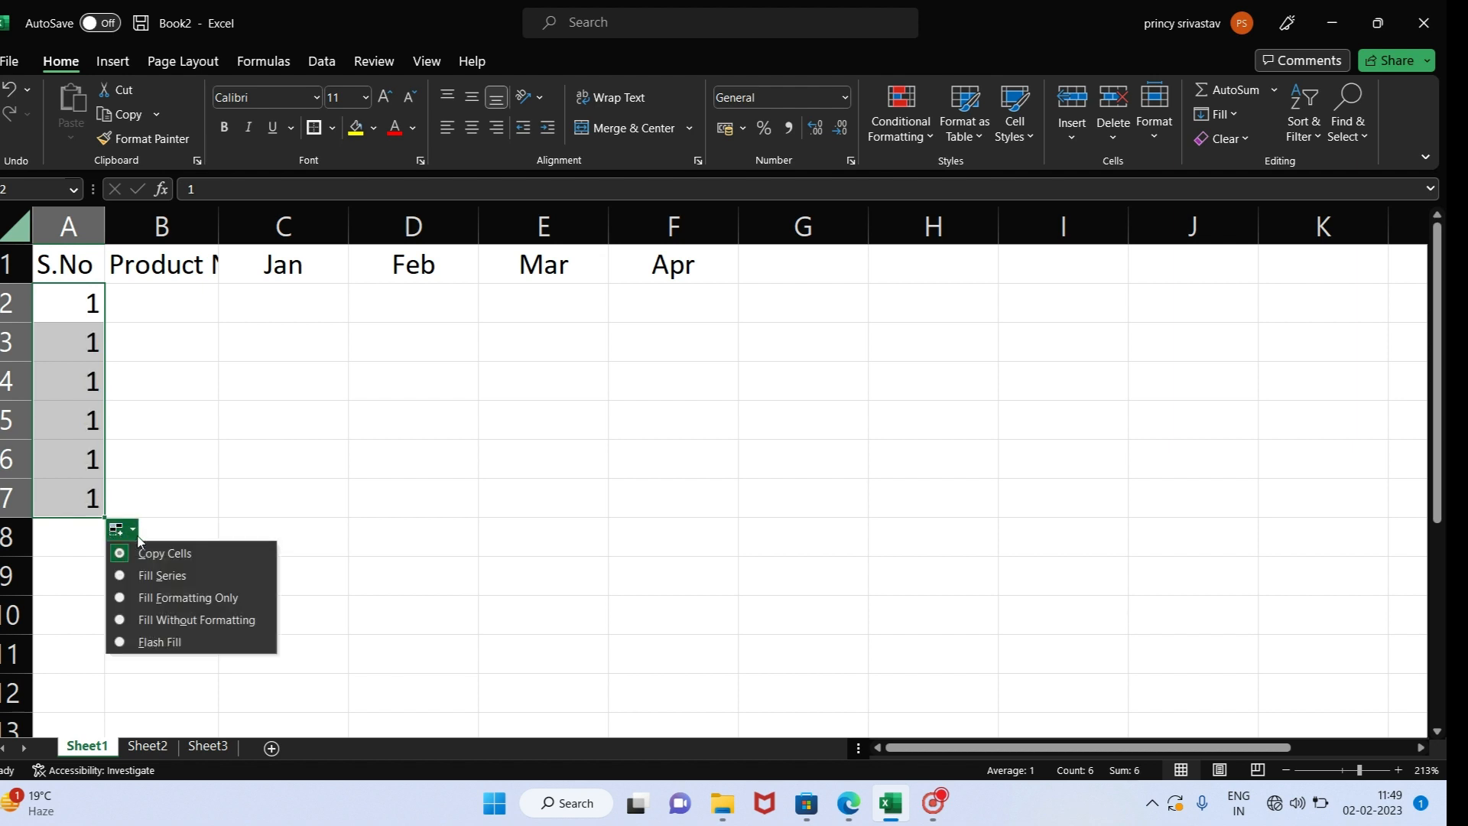
pyautogui.click(141, 575)
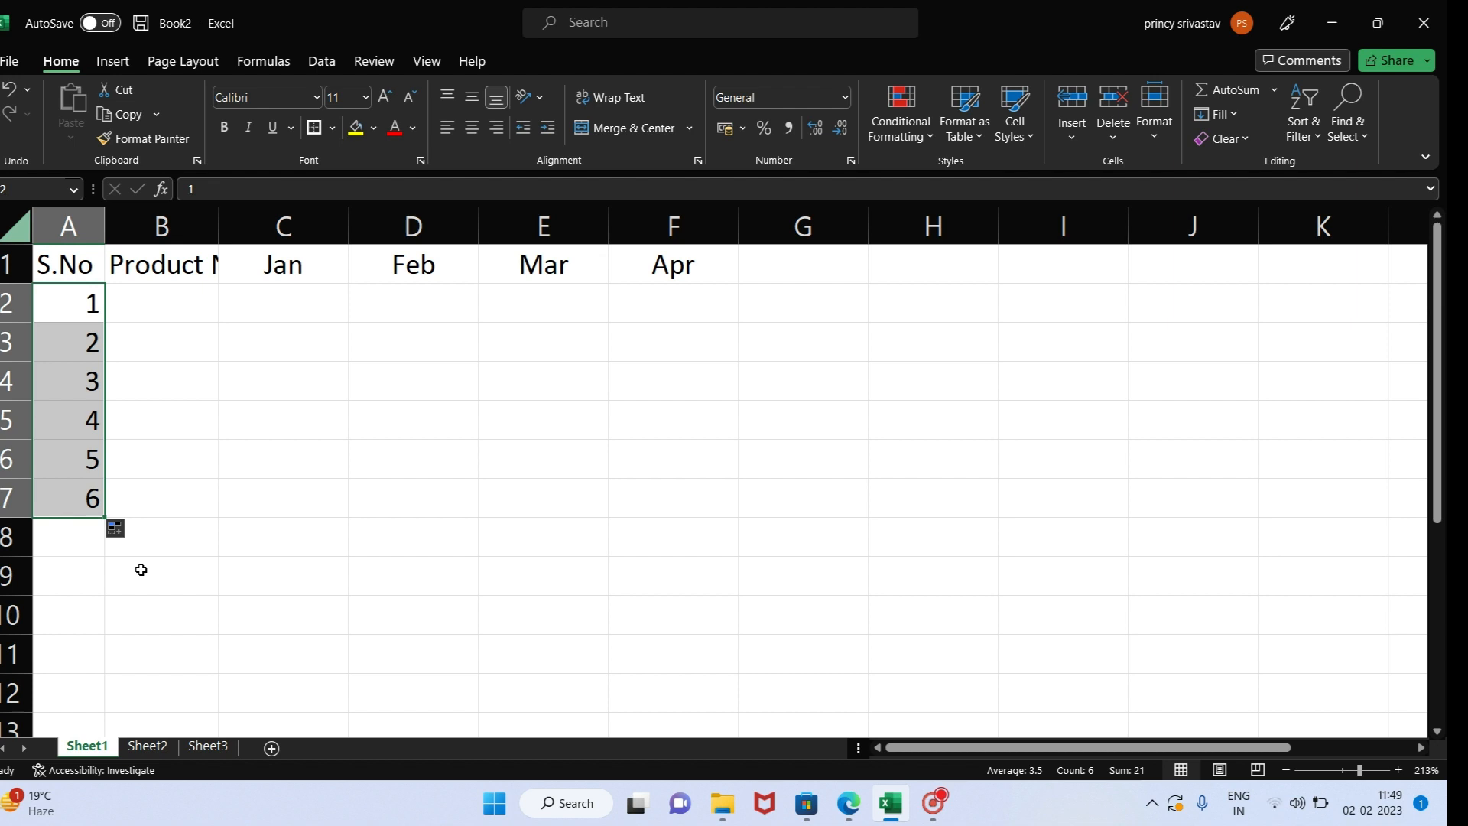
# - Enter Pro1 in cell B2 and autofill the product names down to Pro6 in B7
pyautogui.click(165, 312)
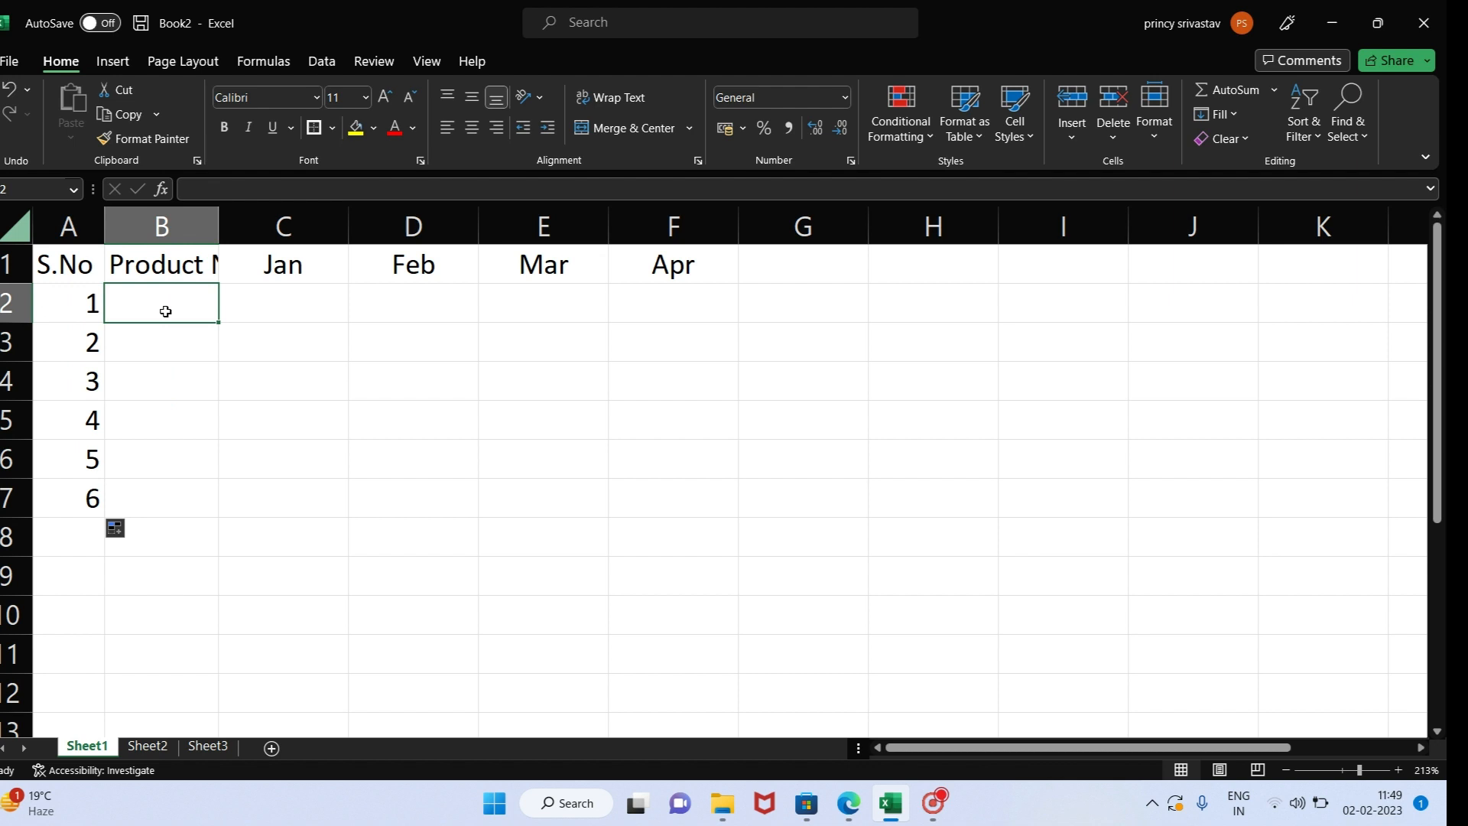
pyautogui.write('Pro')
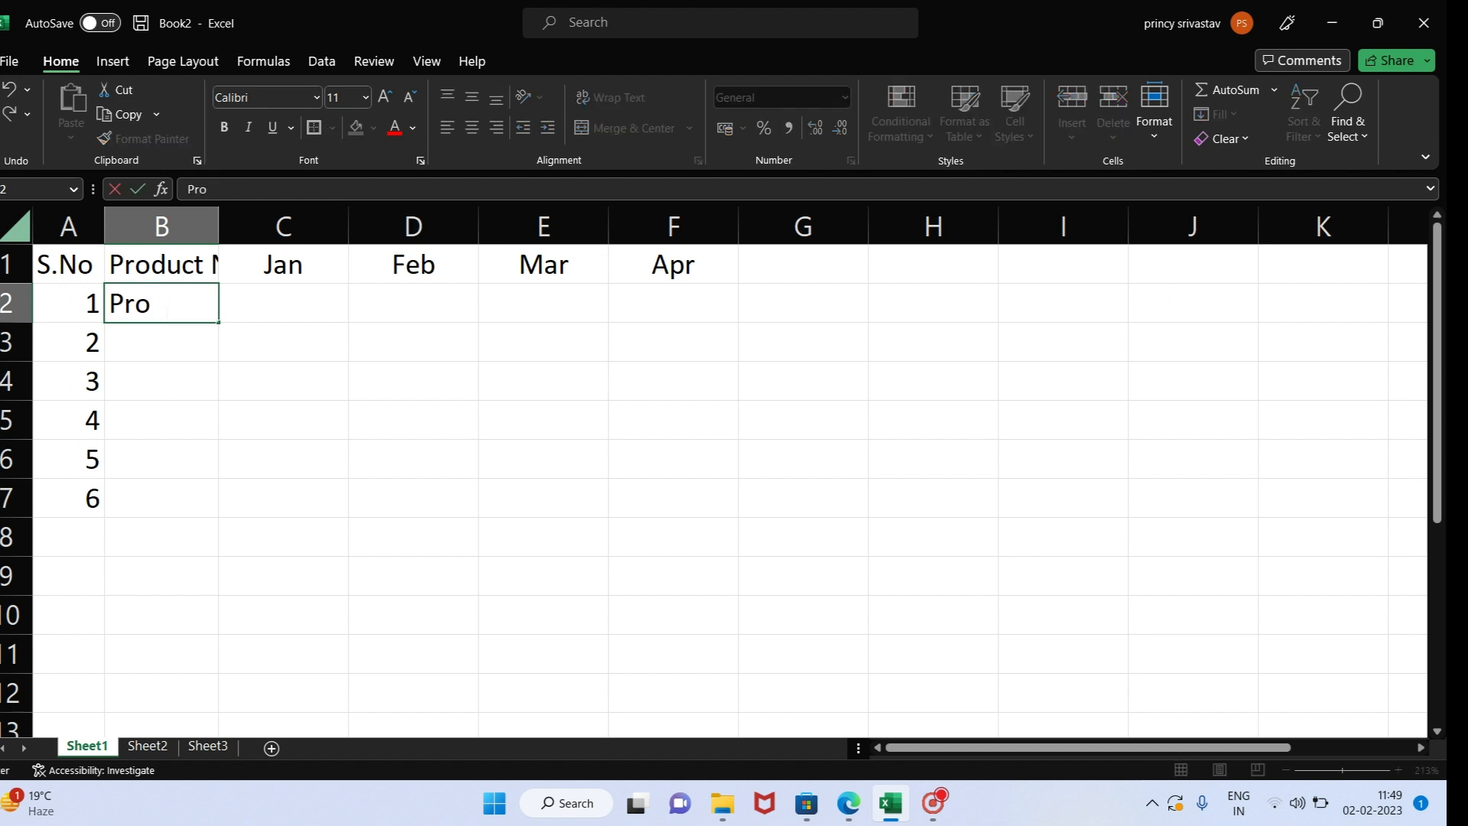
pyautogui.write('1')
pyautogui.press('Return')
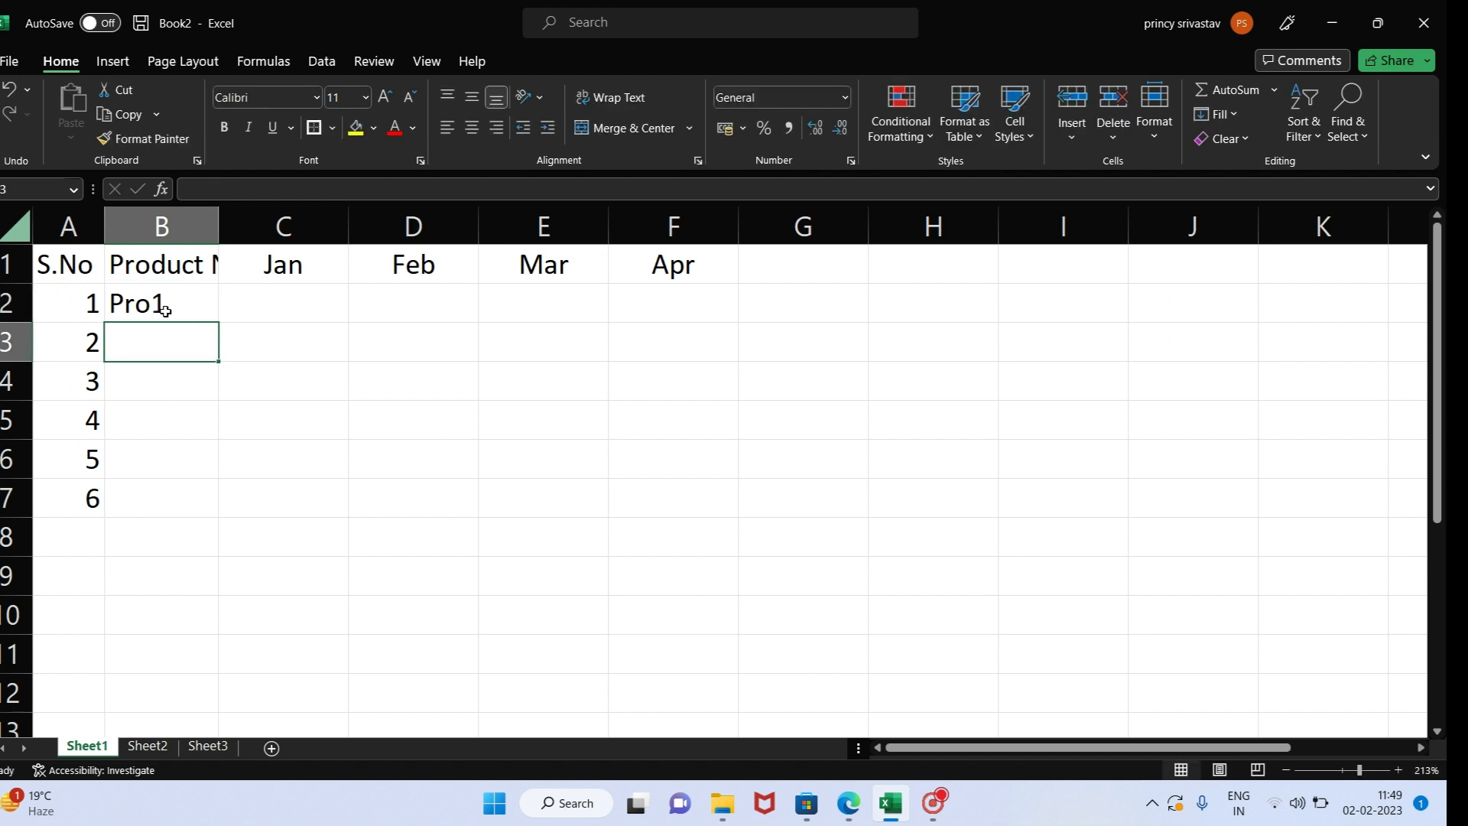
pyautogui.click(165, 311)
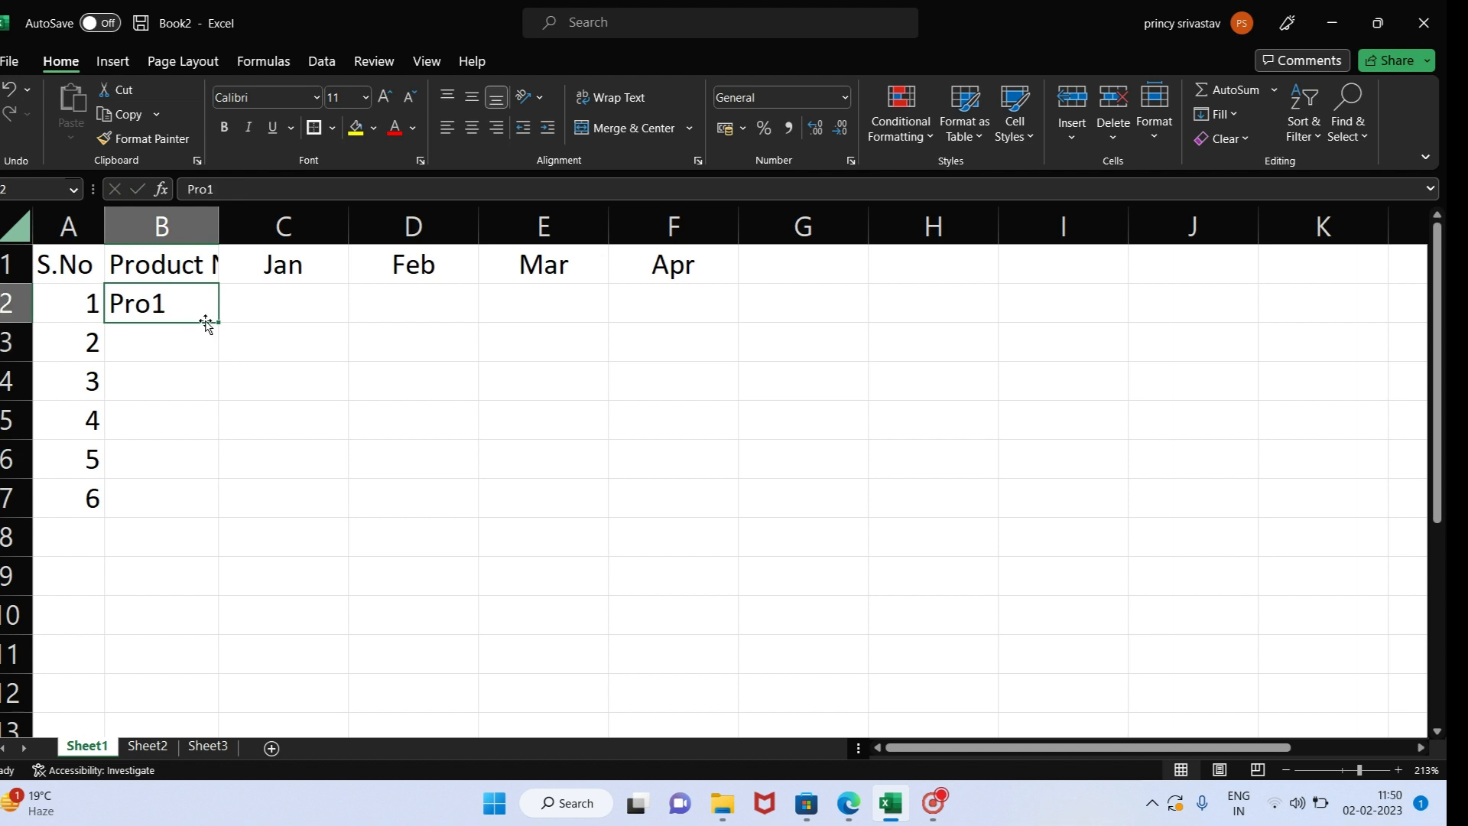
pyautogui.moveTo(221, 325); pyautogui.dragTo(208, 508)
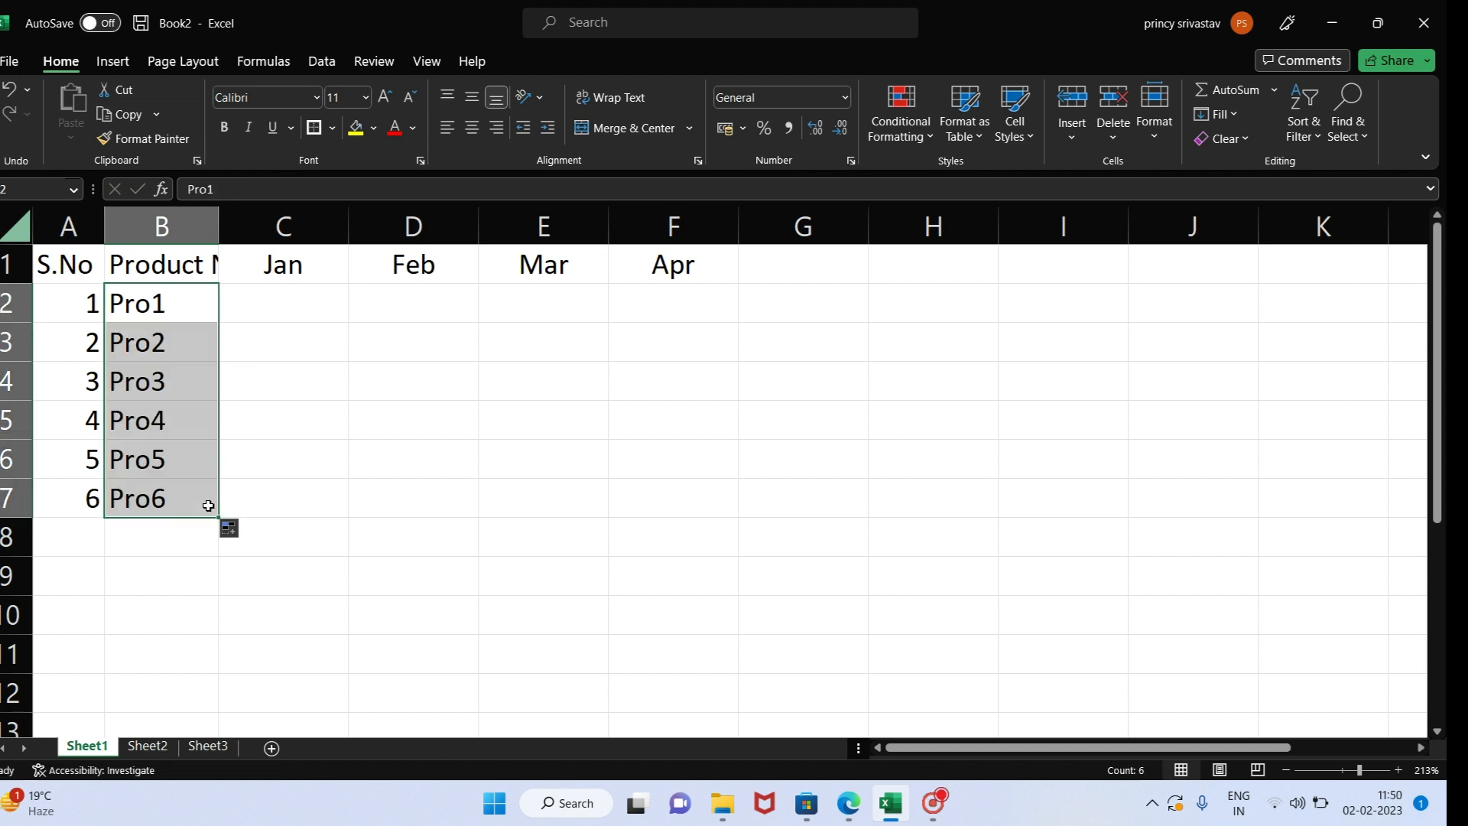
pyautogui.click(245, 531)
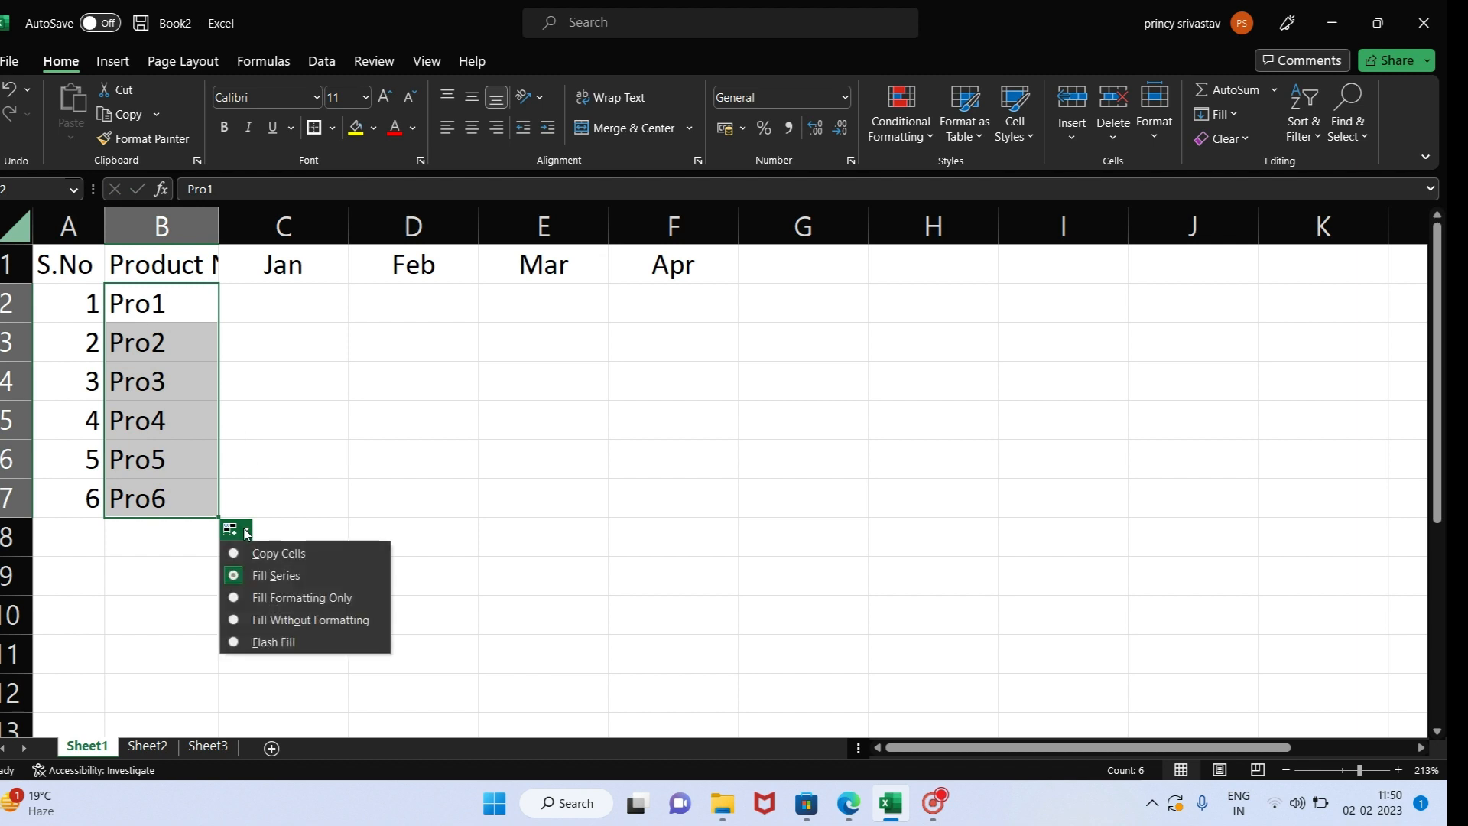
pyautogui.click(380, 399)
pyautogui.moveTo(177, 307); pyautogui.dragTo(183, 361)
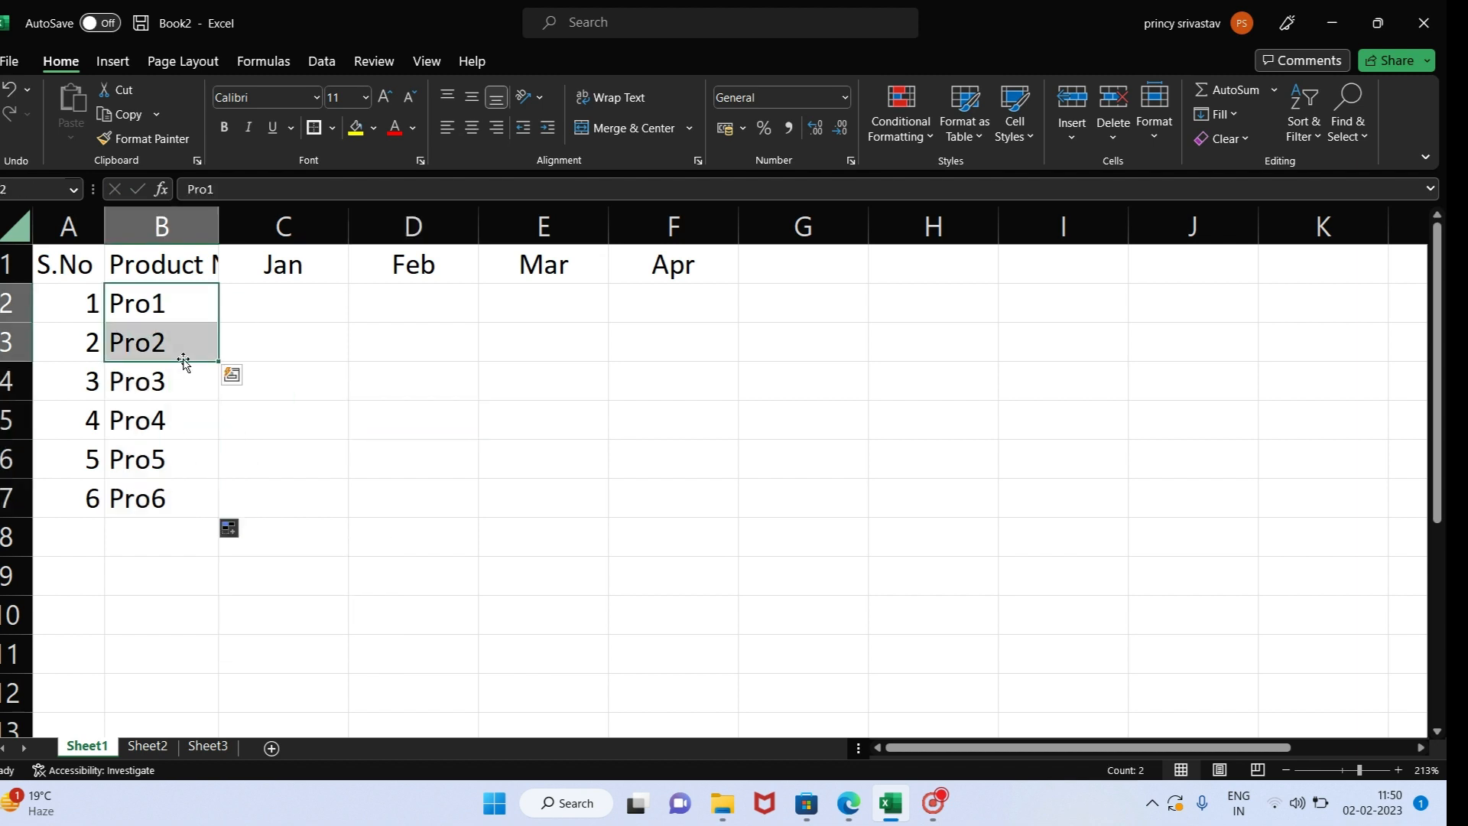
pyautogui.click(194, 498)
pyautogui.moveTo(183, 302); pyautogui.dragTo(187, 497)
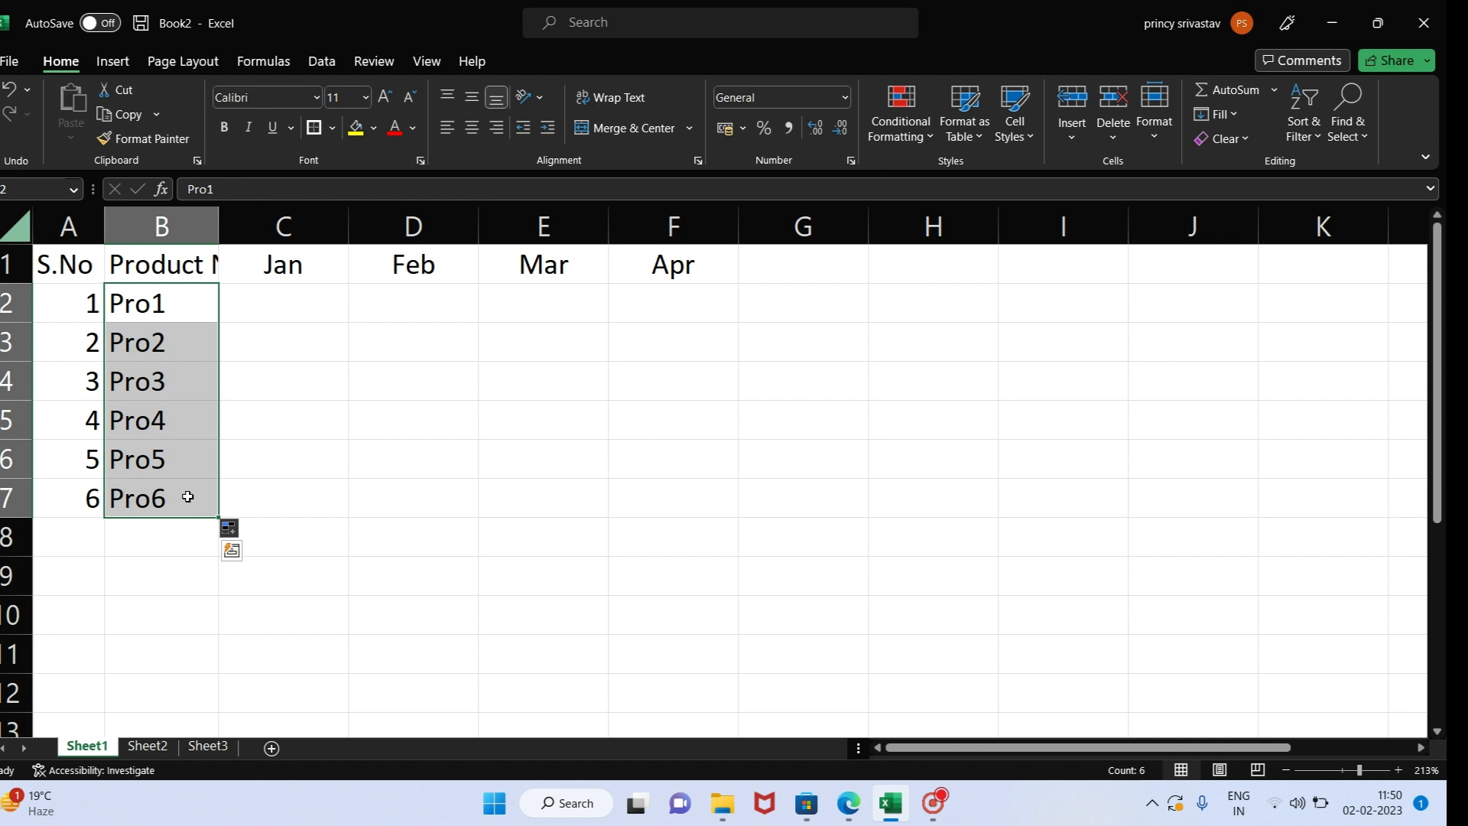
pyautogui.click(246, 529)
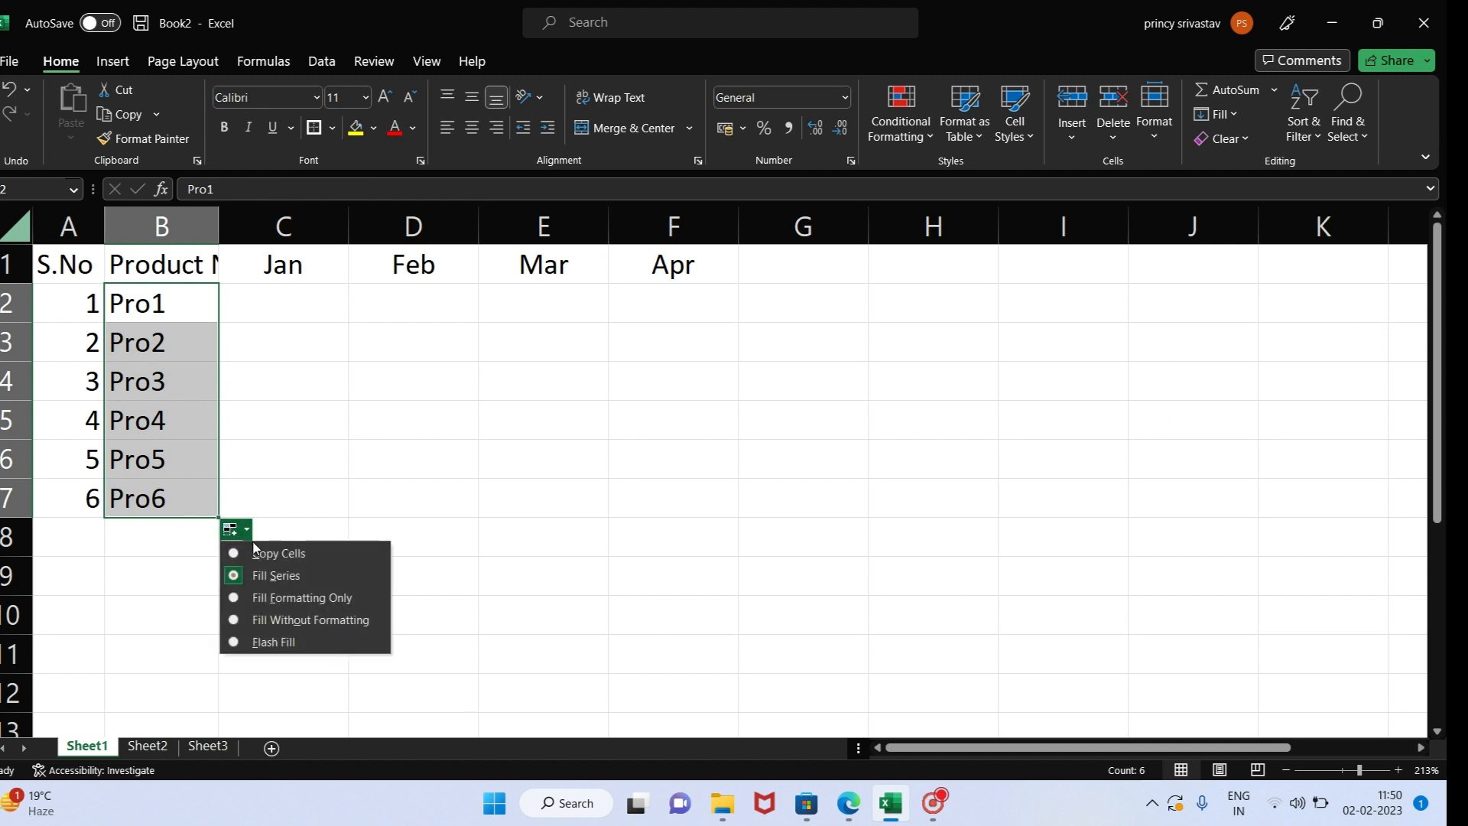
pyautogui.click(278, 377)
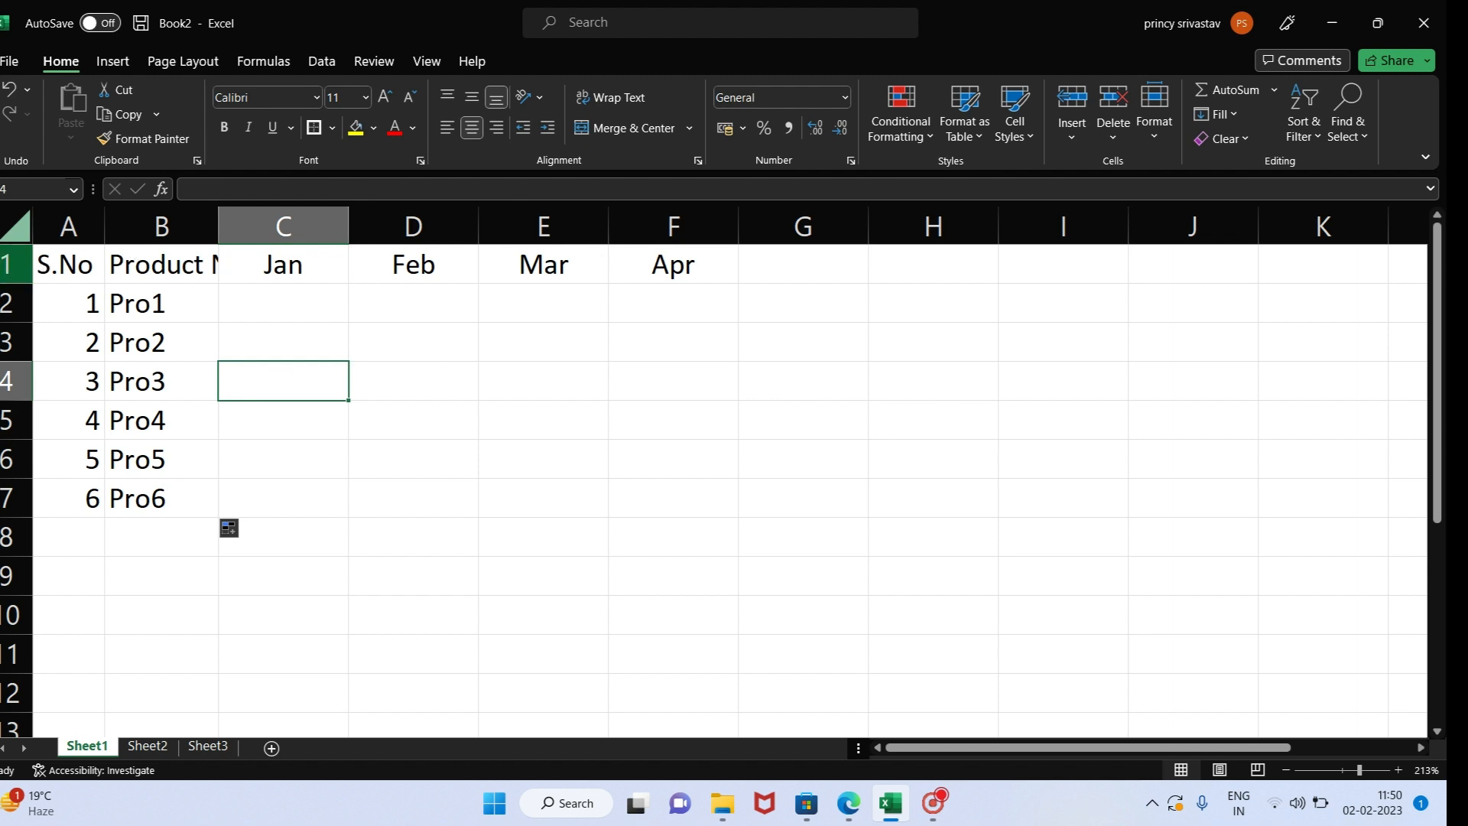
# - Select the whole of header row 1, and select the whole of the Jan column
pyautogui.click(6, 263)
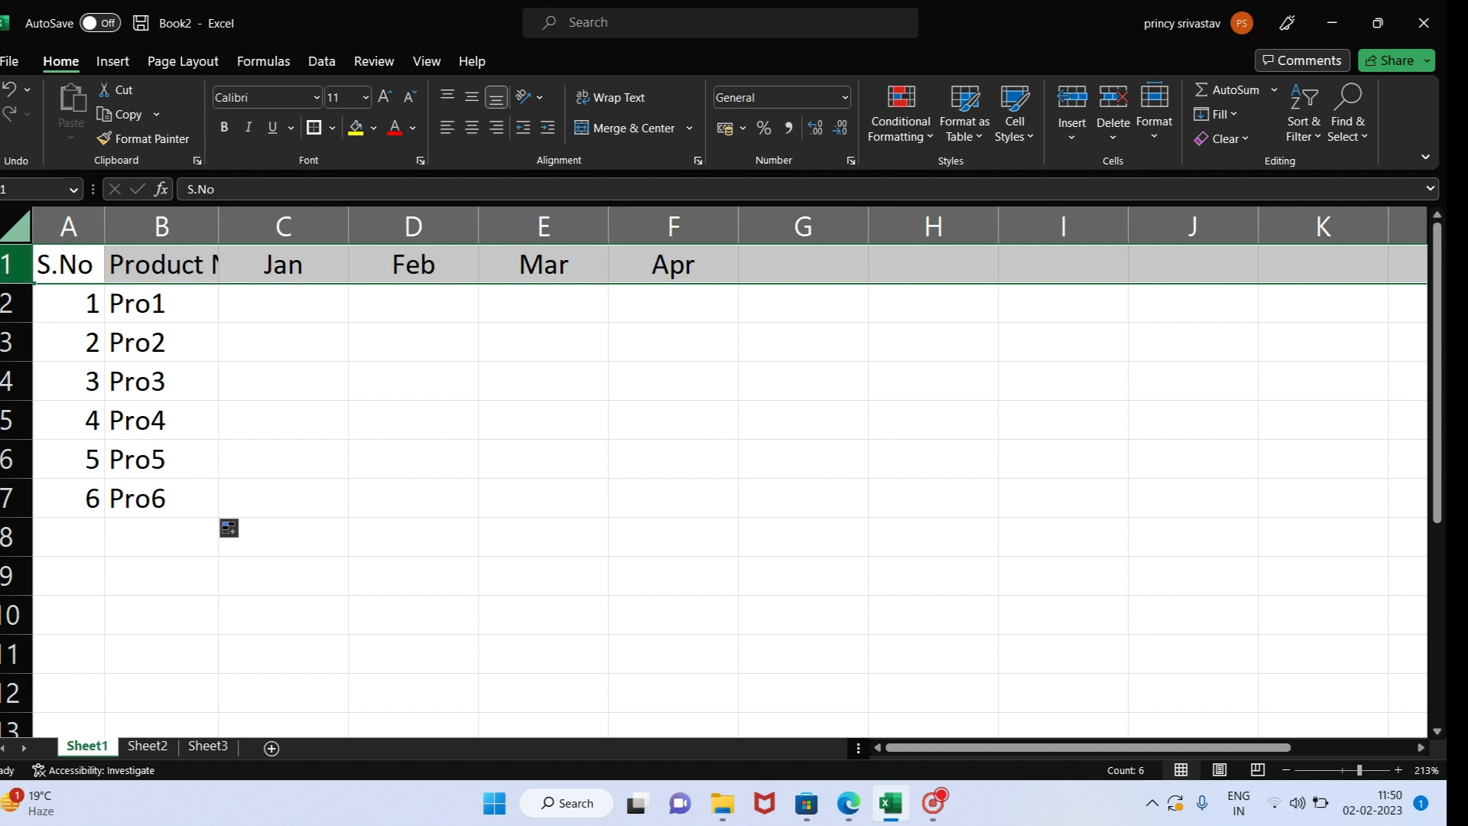
pyautogui.click(124, 268)
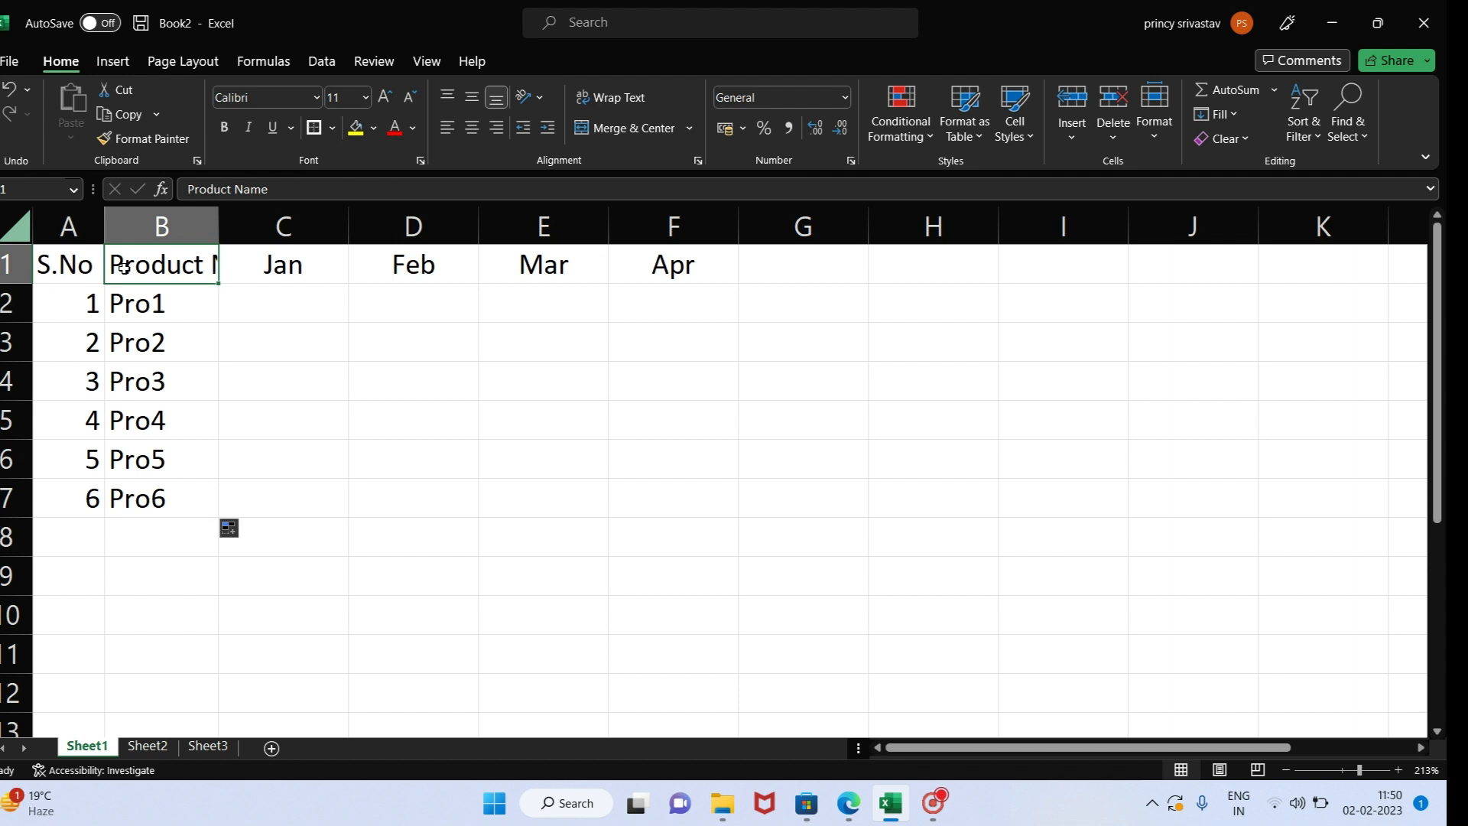
pyautogui.hotkey('shift', 'space')
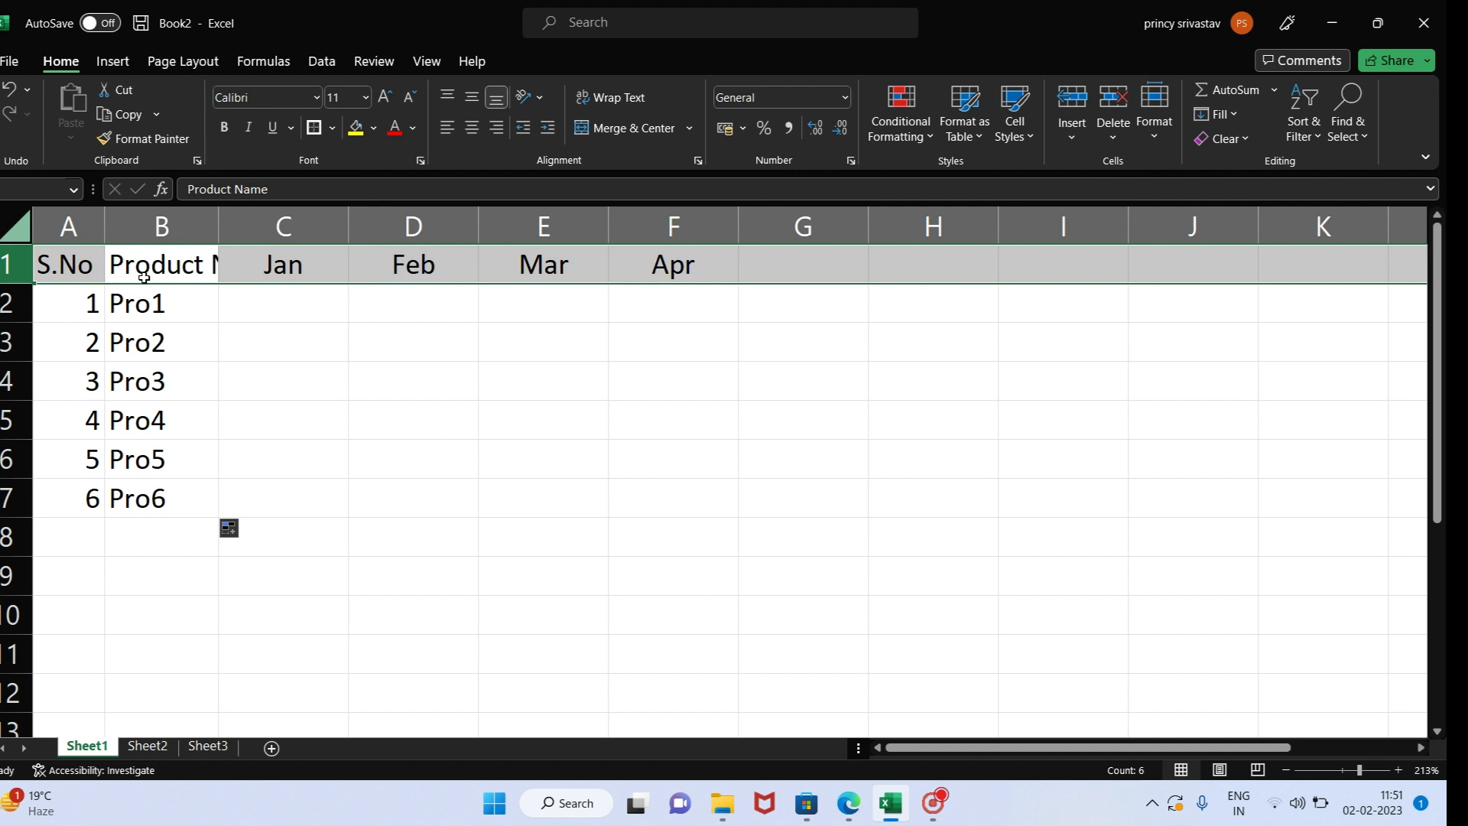
pyautogui.click(283, 264)
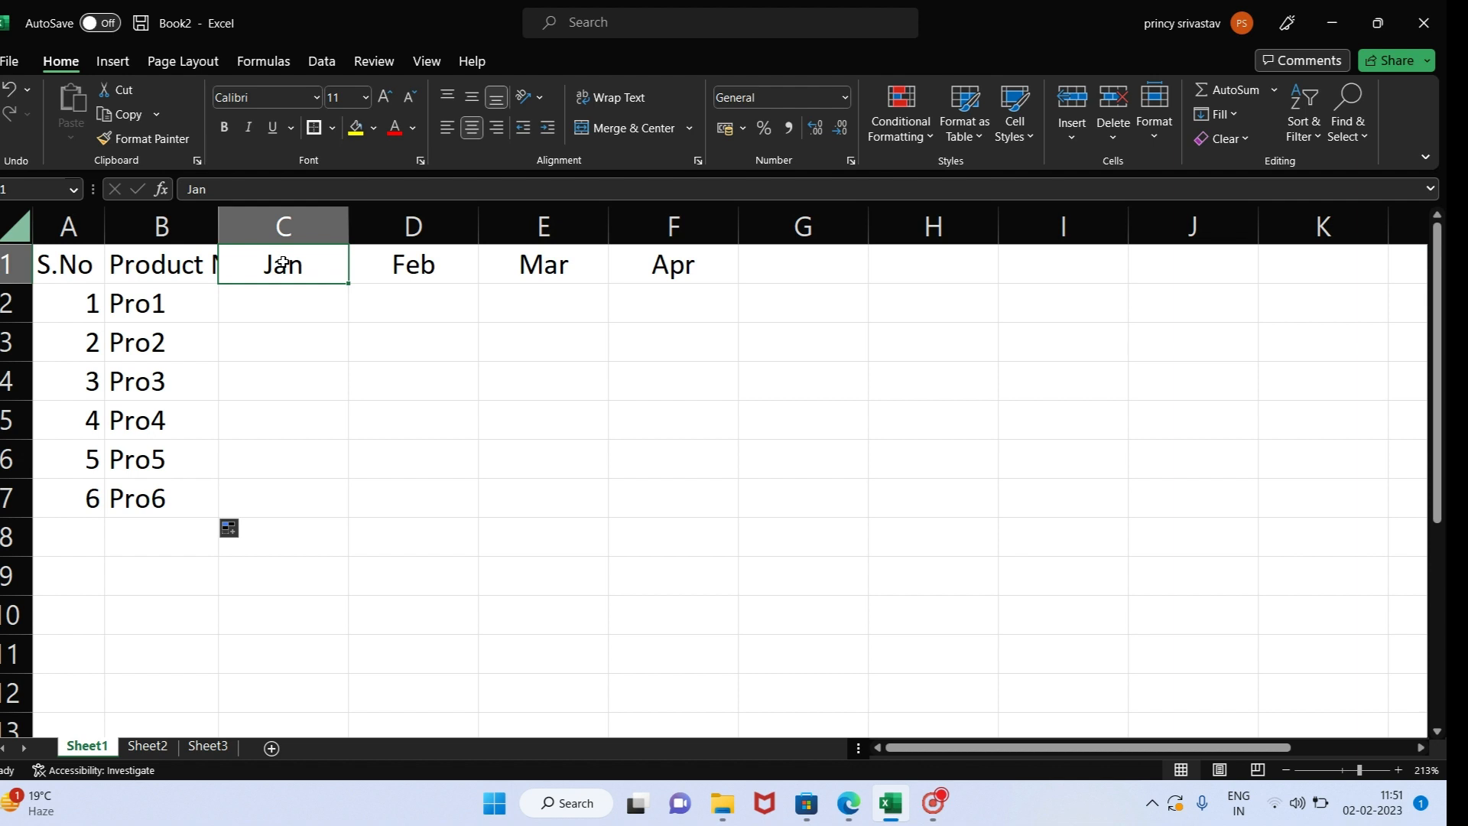
pyautogui.hotkey('ctrl', 'space')
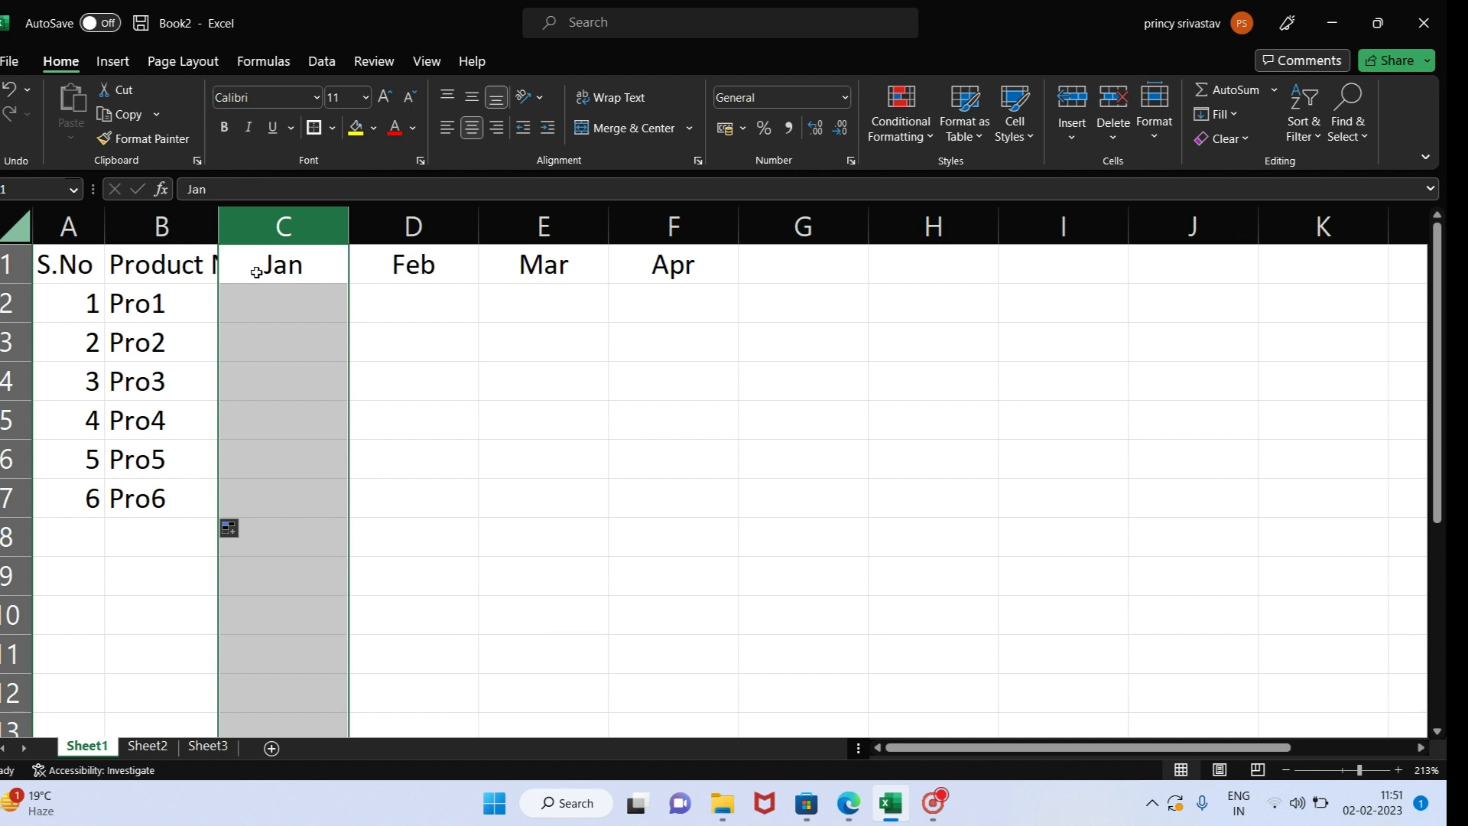
# - Select the whole header row, insert a blank row above it, and undo the insertion
pyautogui.click(148, 264)
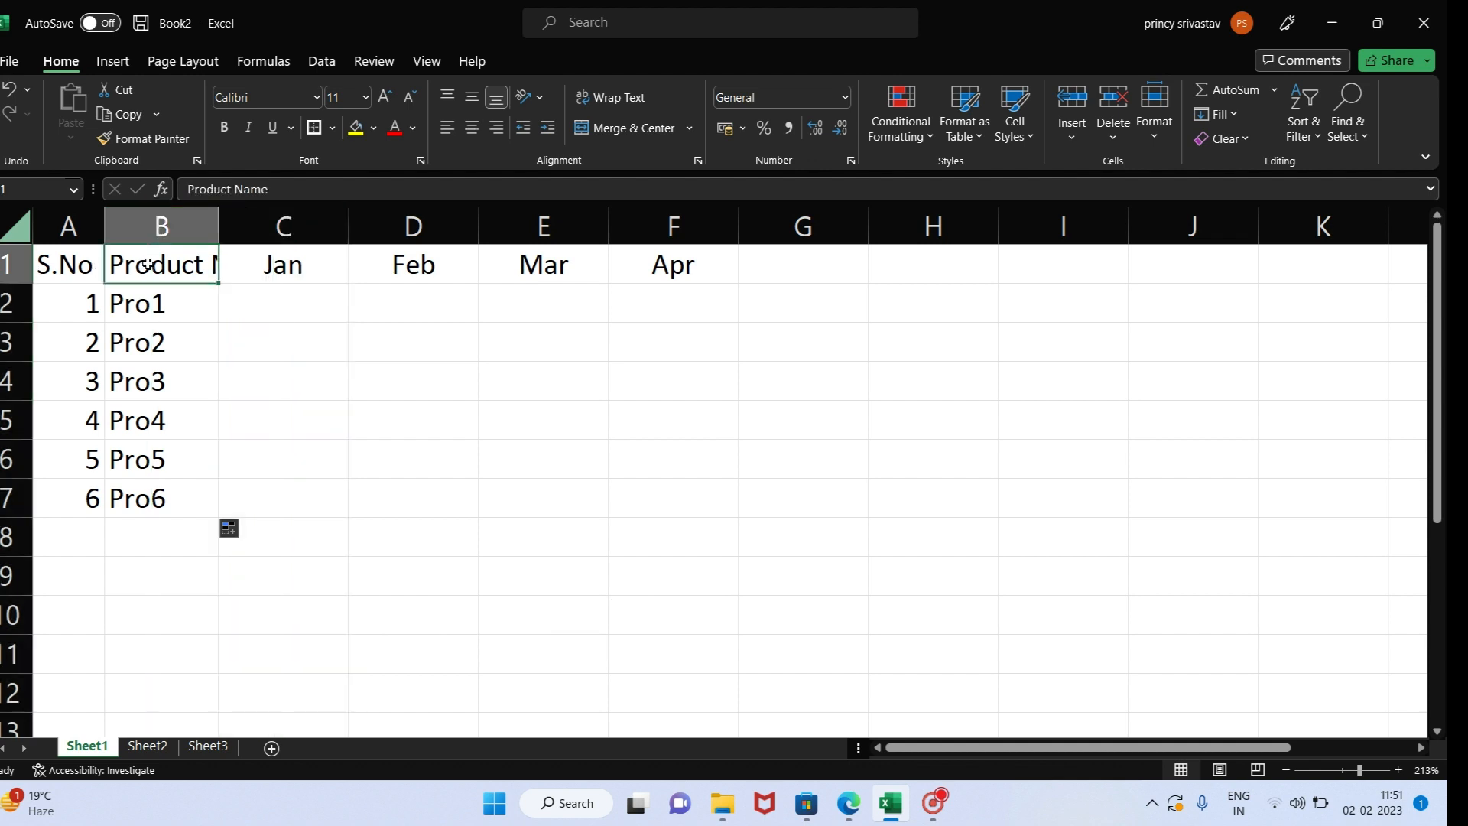
pyautogui.hotkey('shift', 'space')
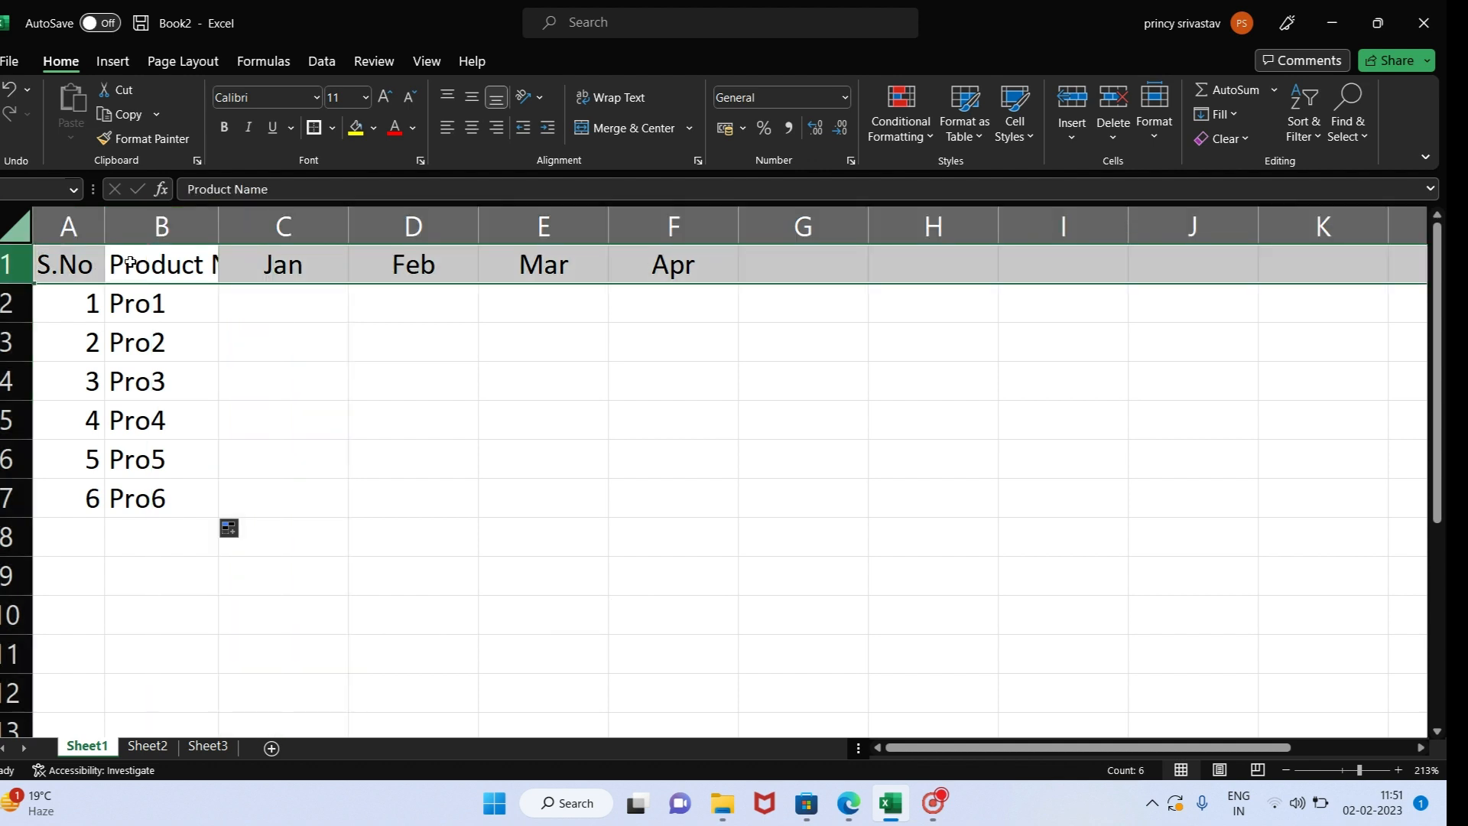
pyautogui.rightClick(170, 264)
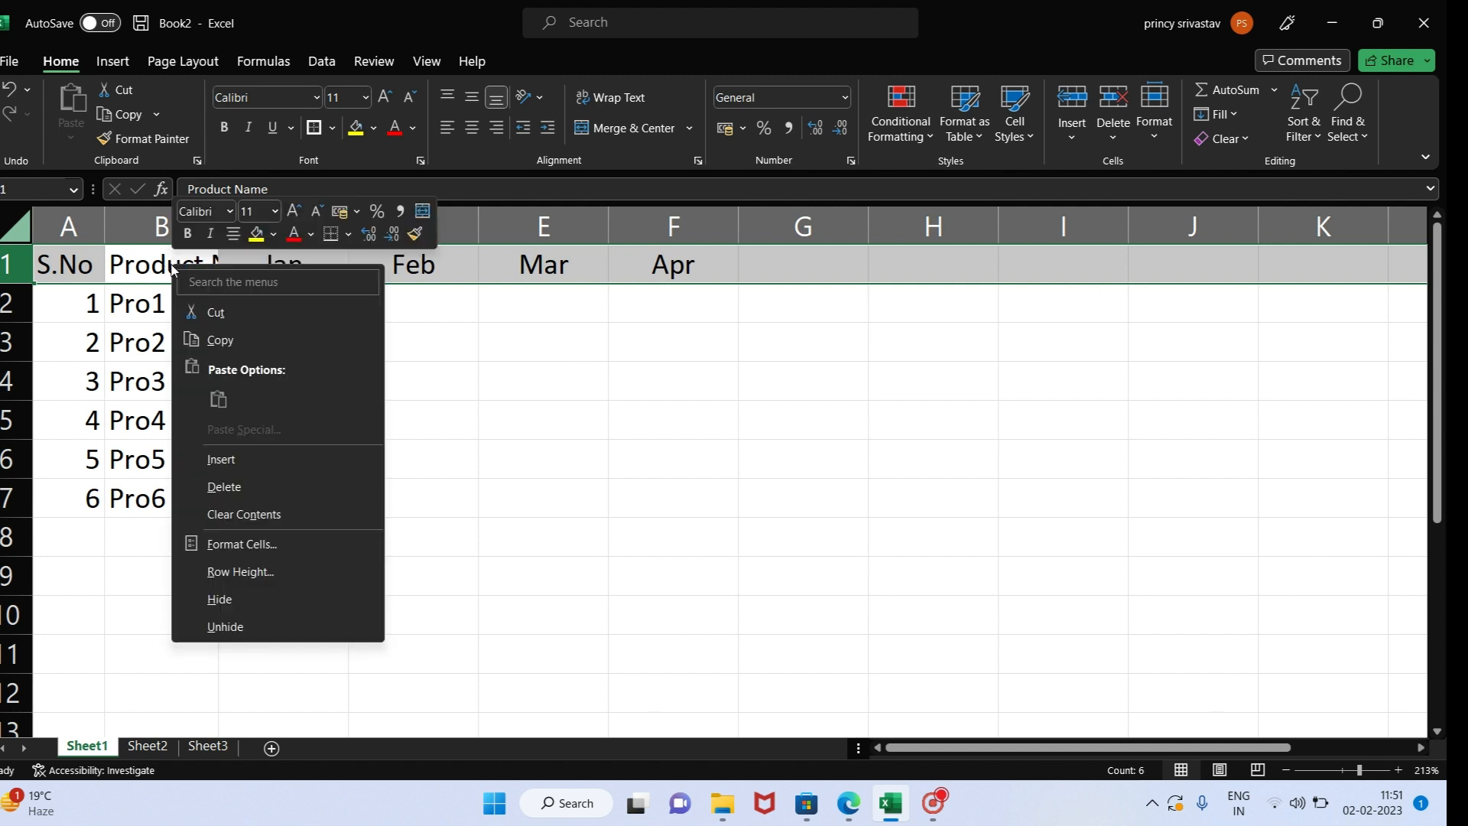
pyautogui.click(221, 460)
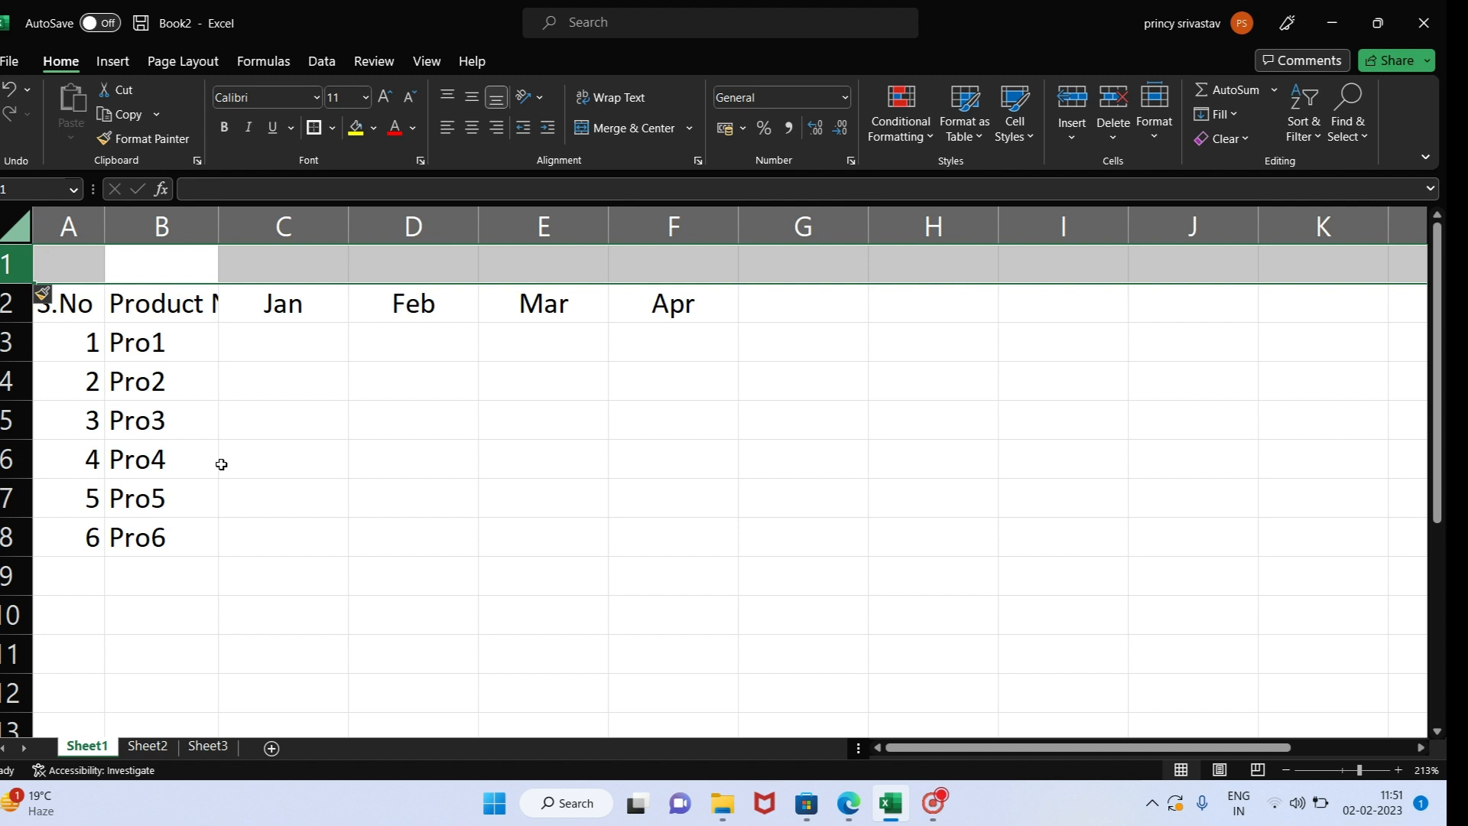
pyautogui.hotkey('ctrl', 'z')
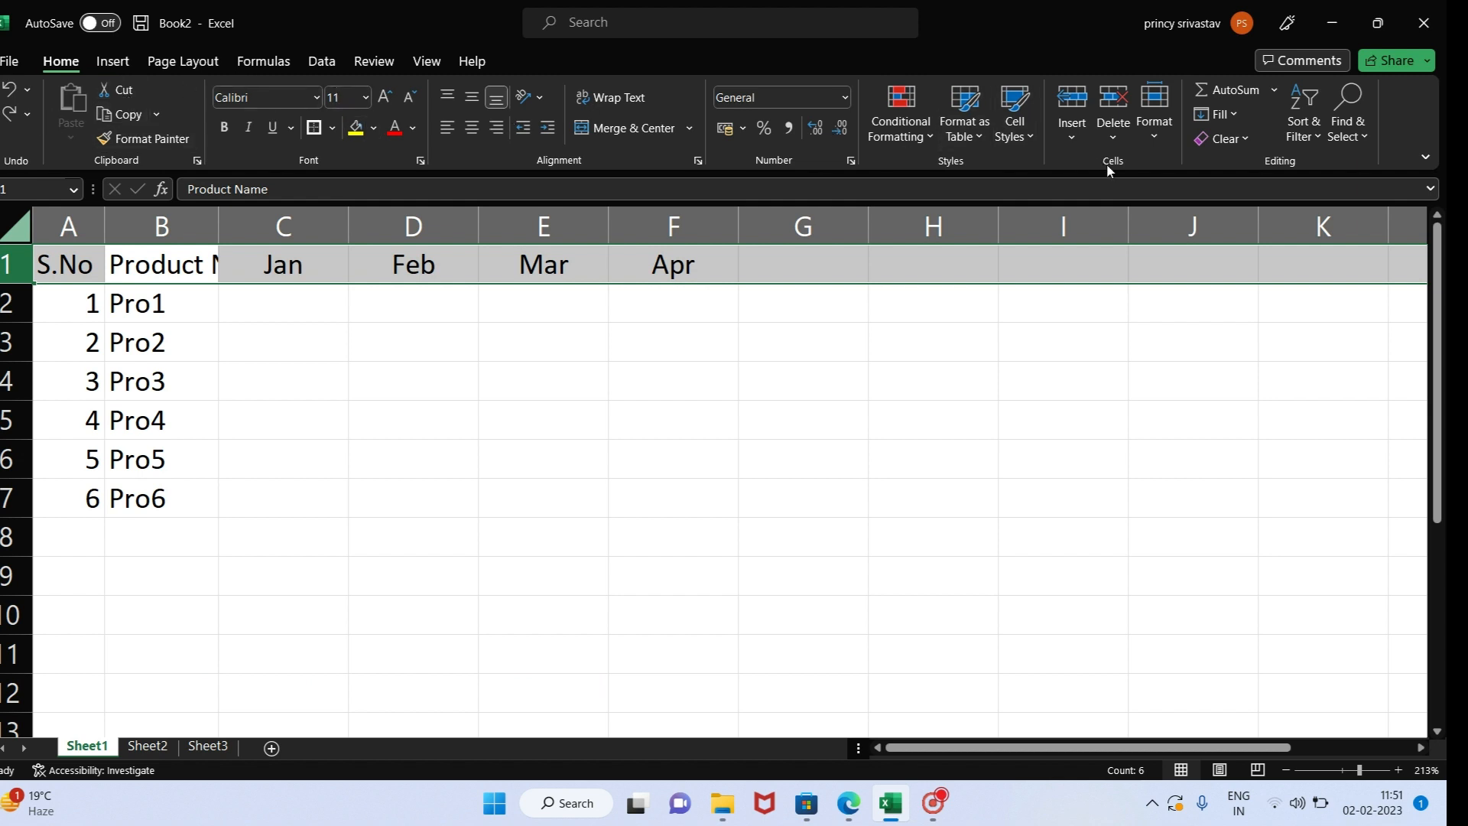
# - Insert a blank row above the selected header row of the product table
pyautogui.click(1080, 139)
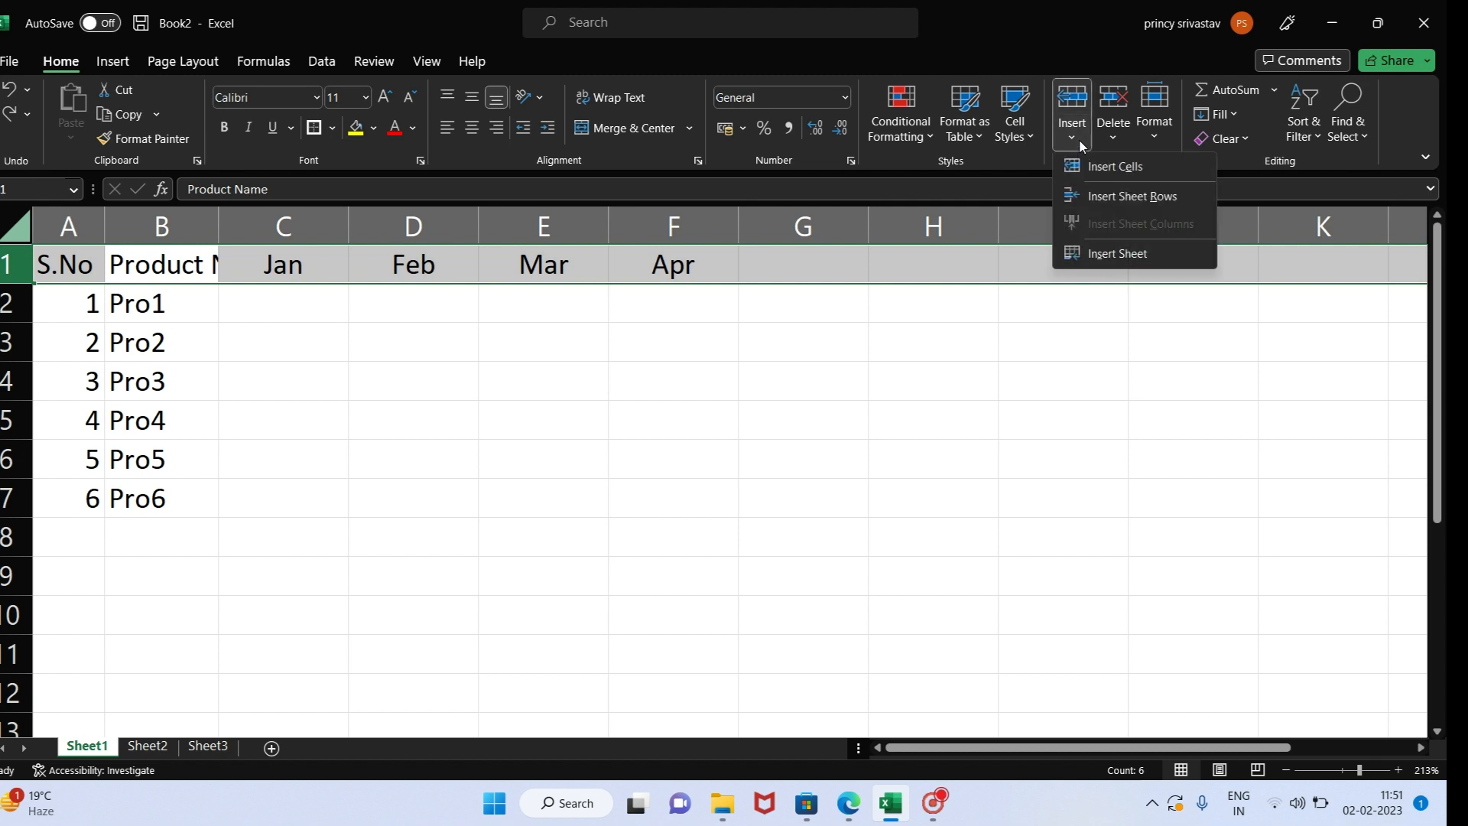
pyautogui.click(1108, 173)
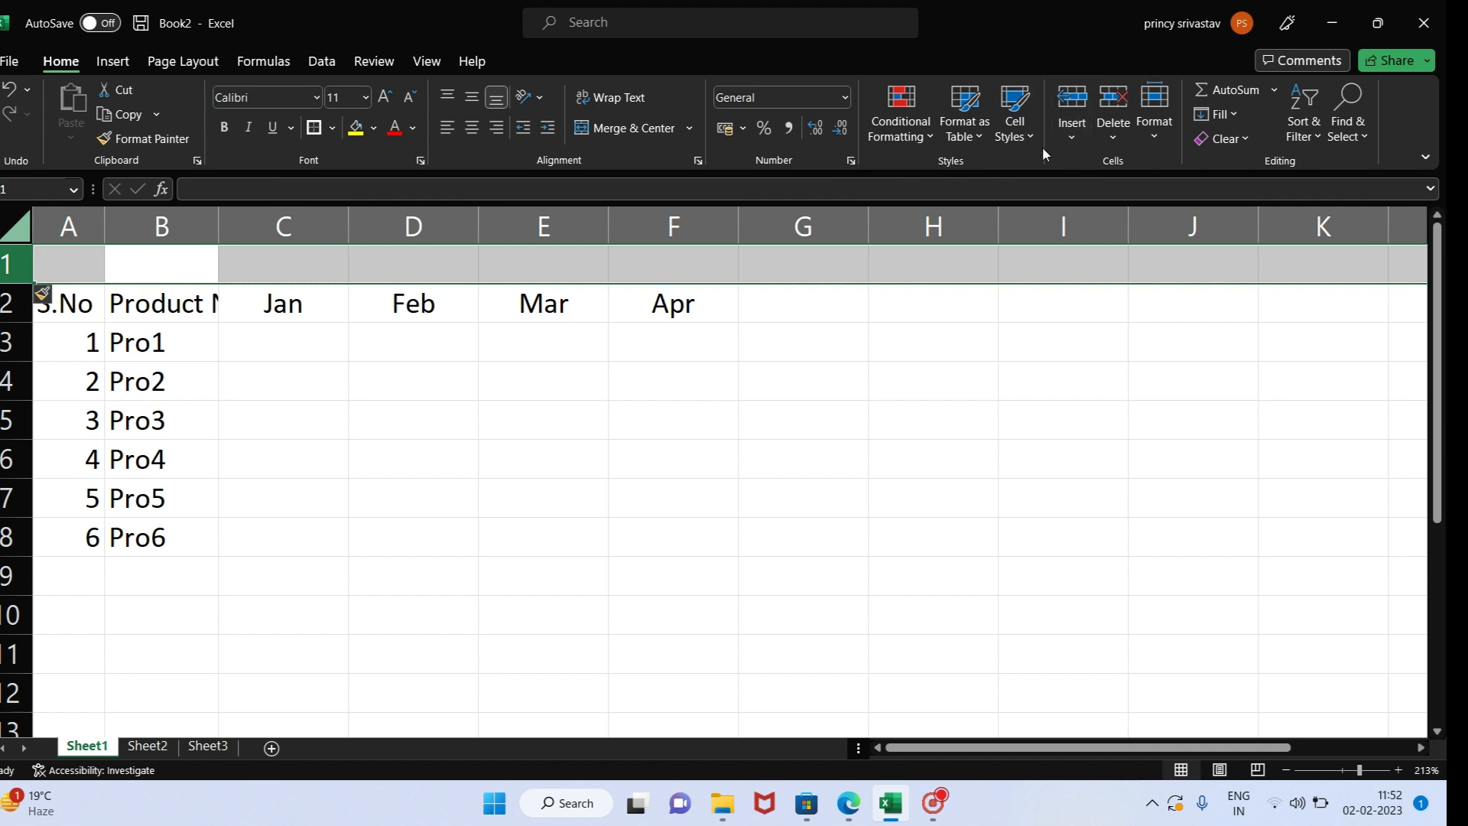
pyautogui.click(1113, 129)
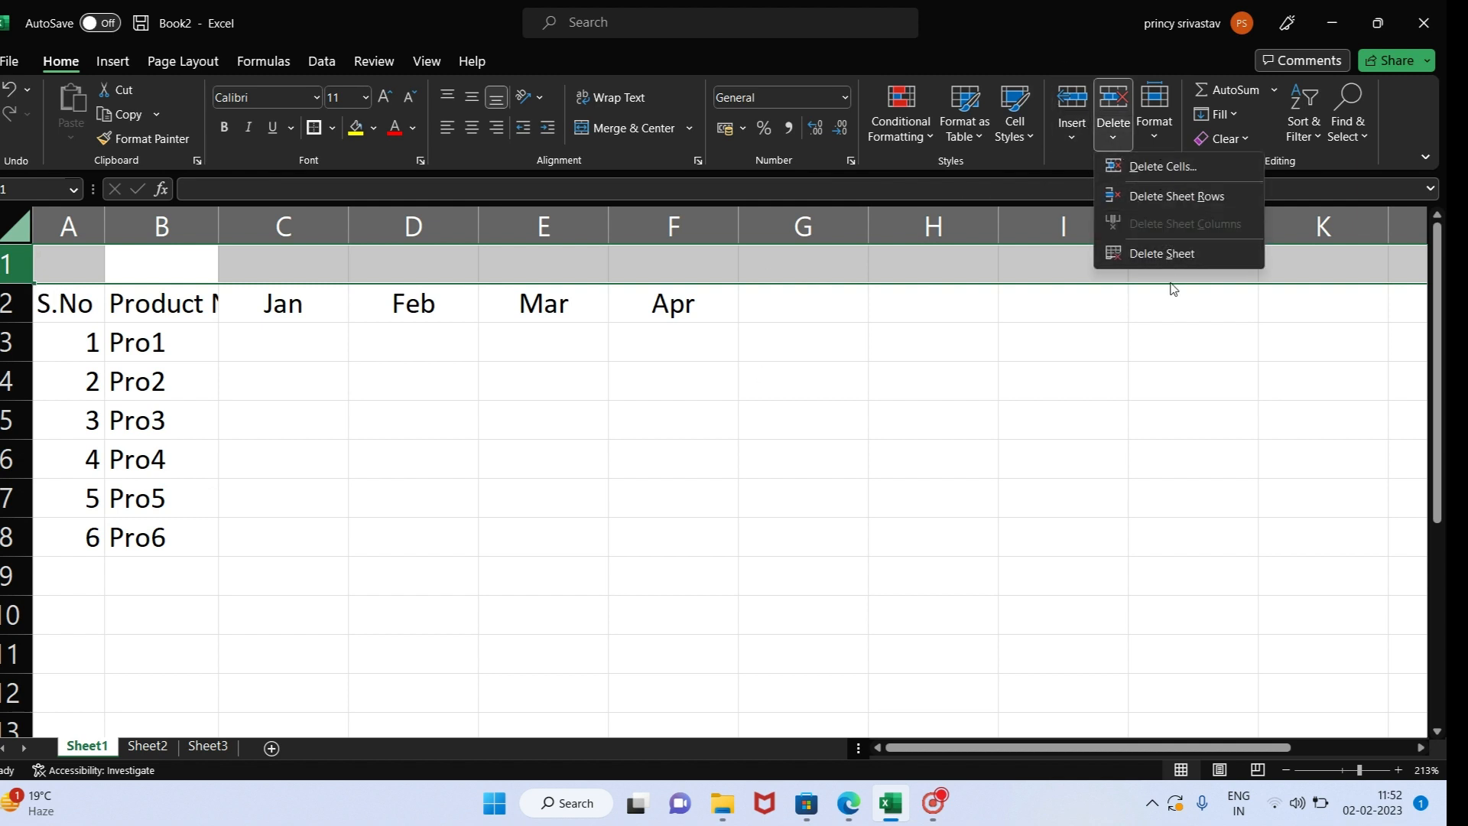
pyautogui.click(1156, 138)
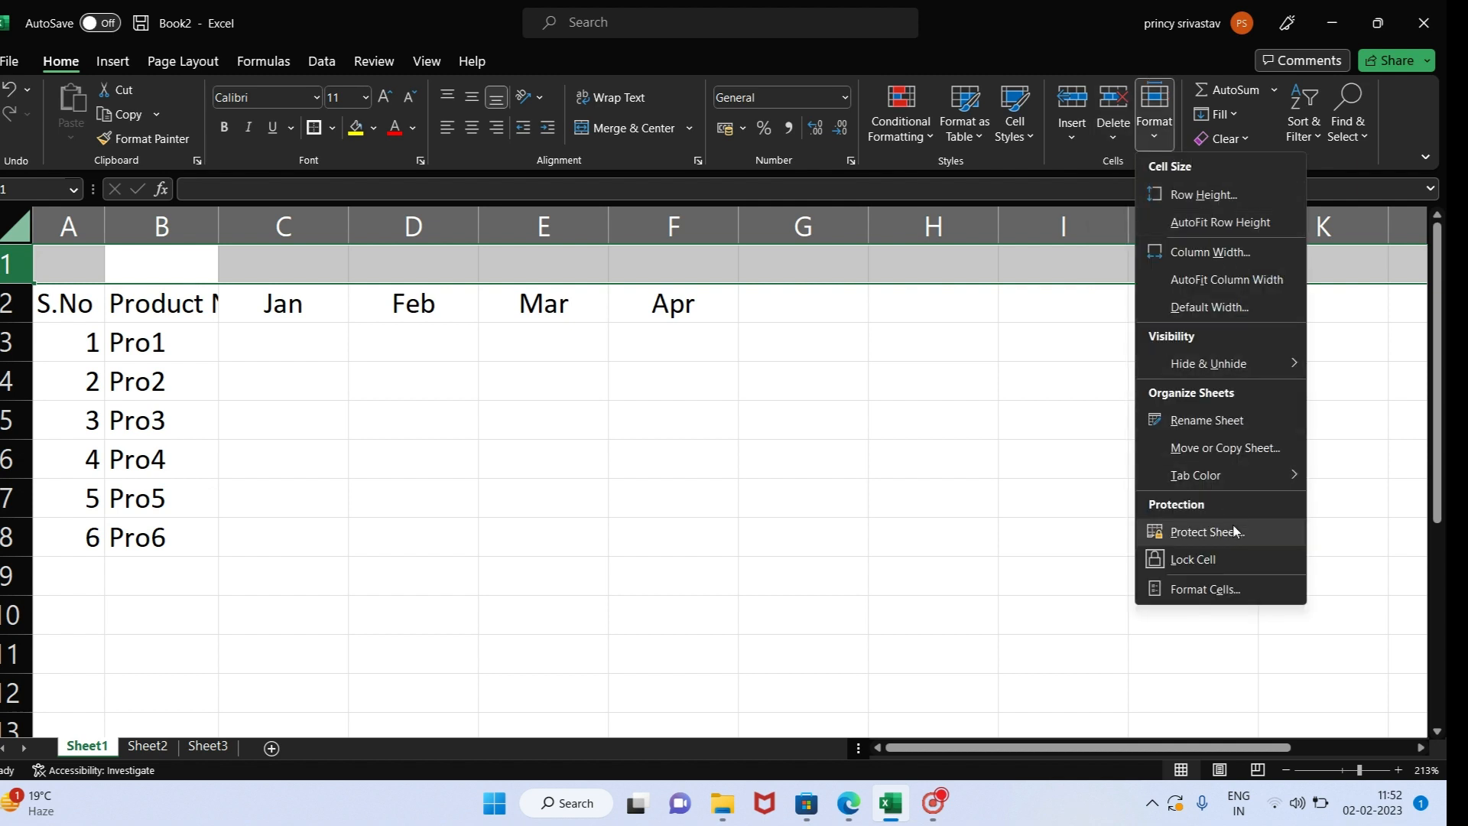
pyautogui.moveTo(1212, 475)
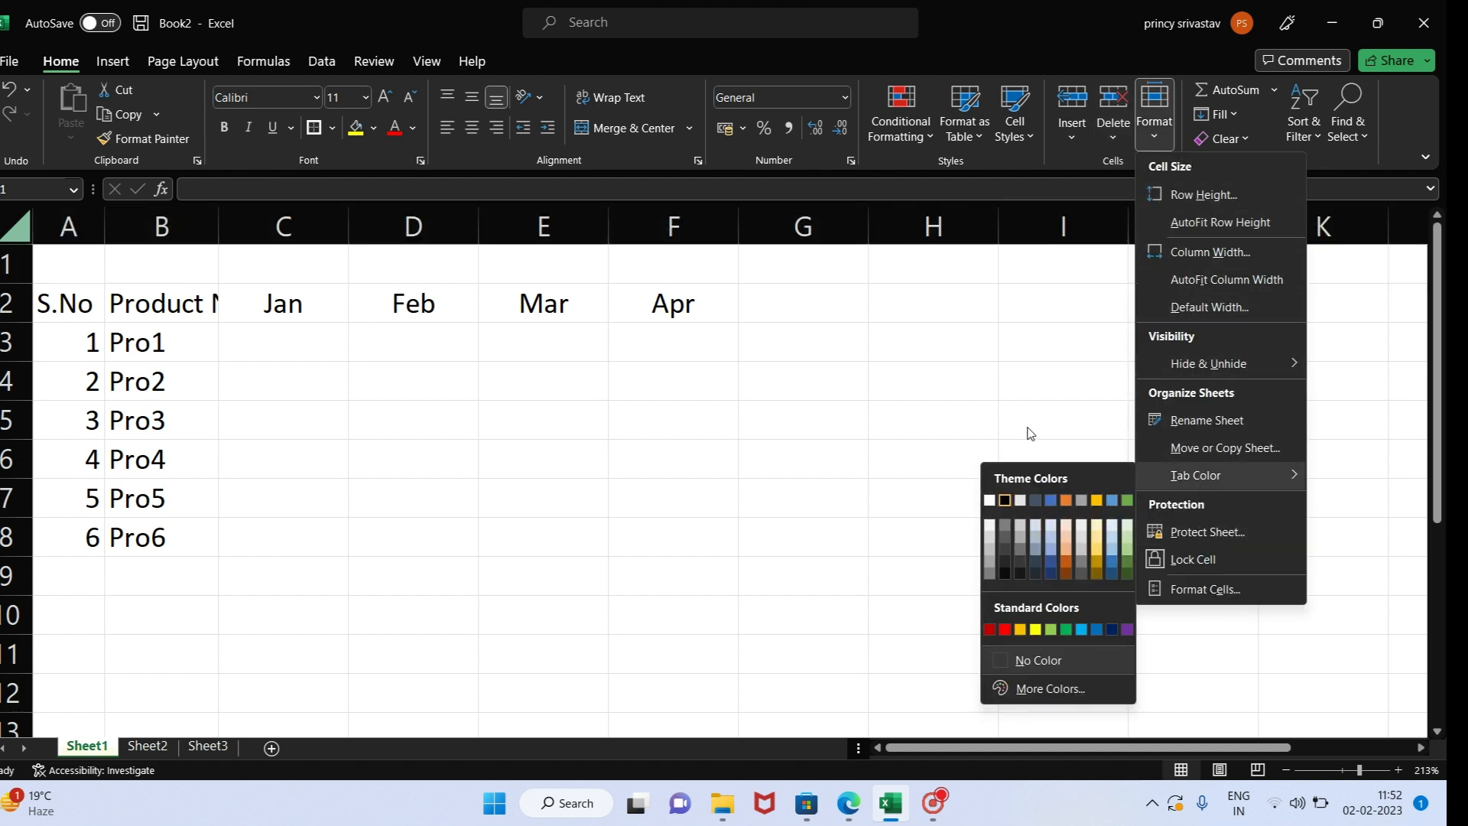
pyautogui.click(1016, 398)
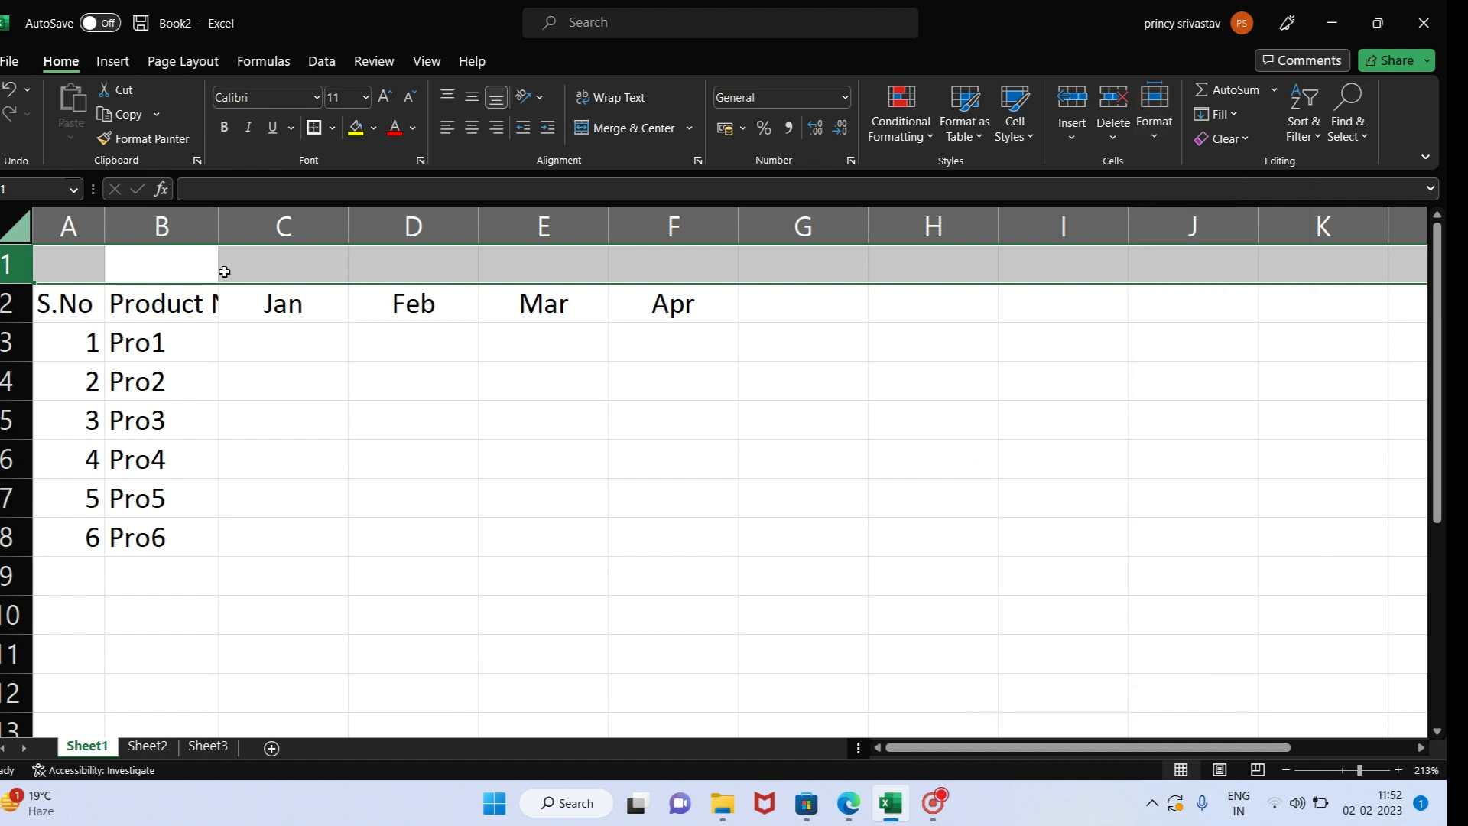
# - Enter the title Sales in cell A1 above the table headings
pyautogui.click(82, 273)
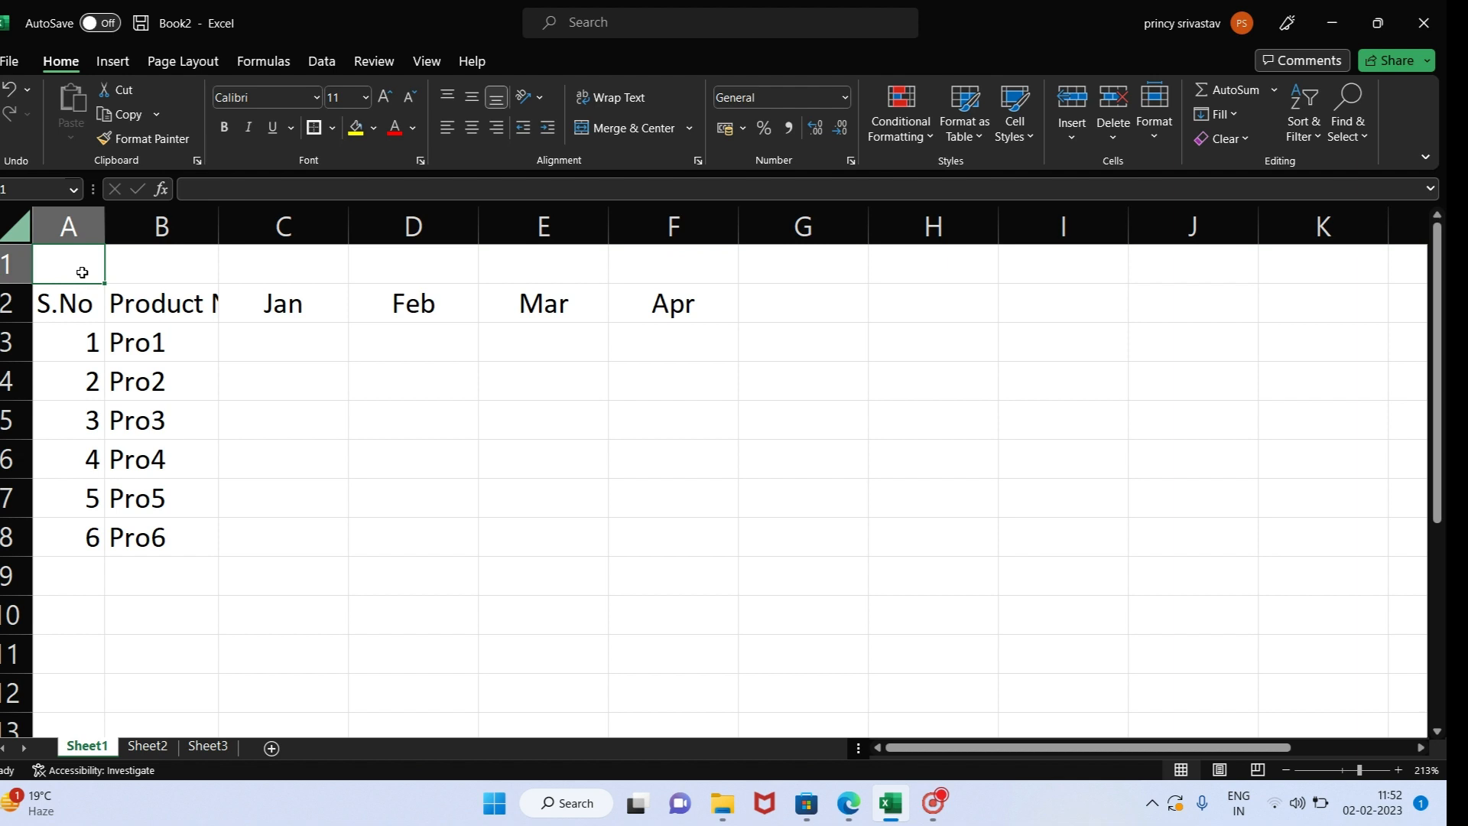
pyautogui.write('Sales')
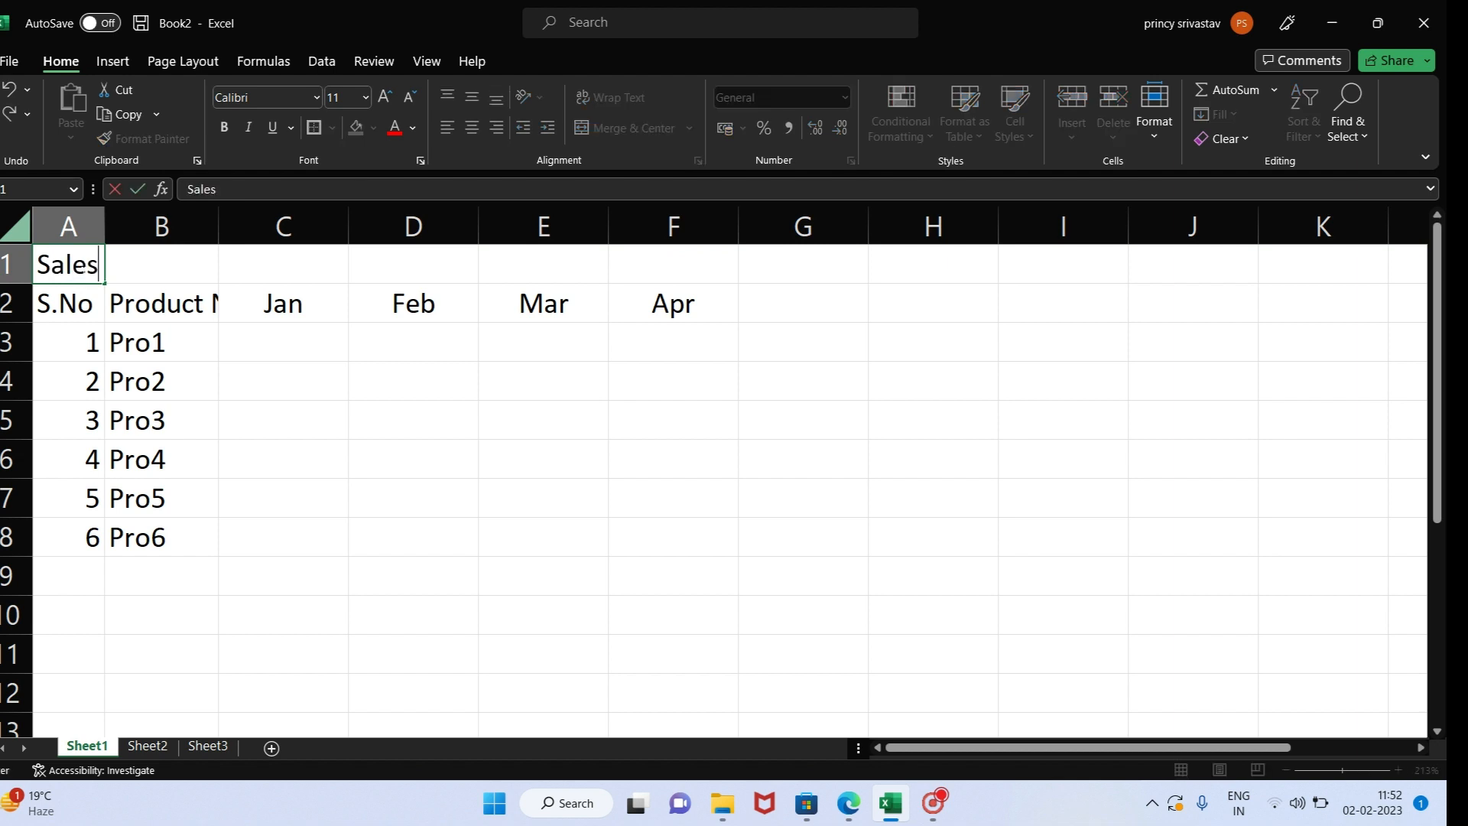
pyautogui.press('Return')
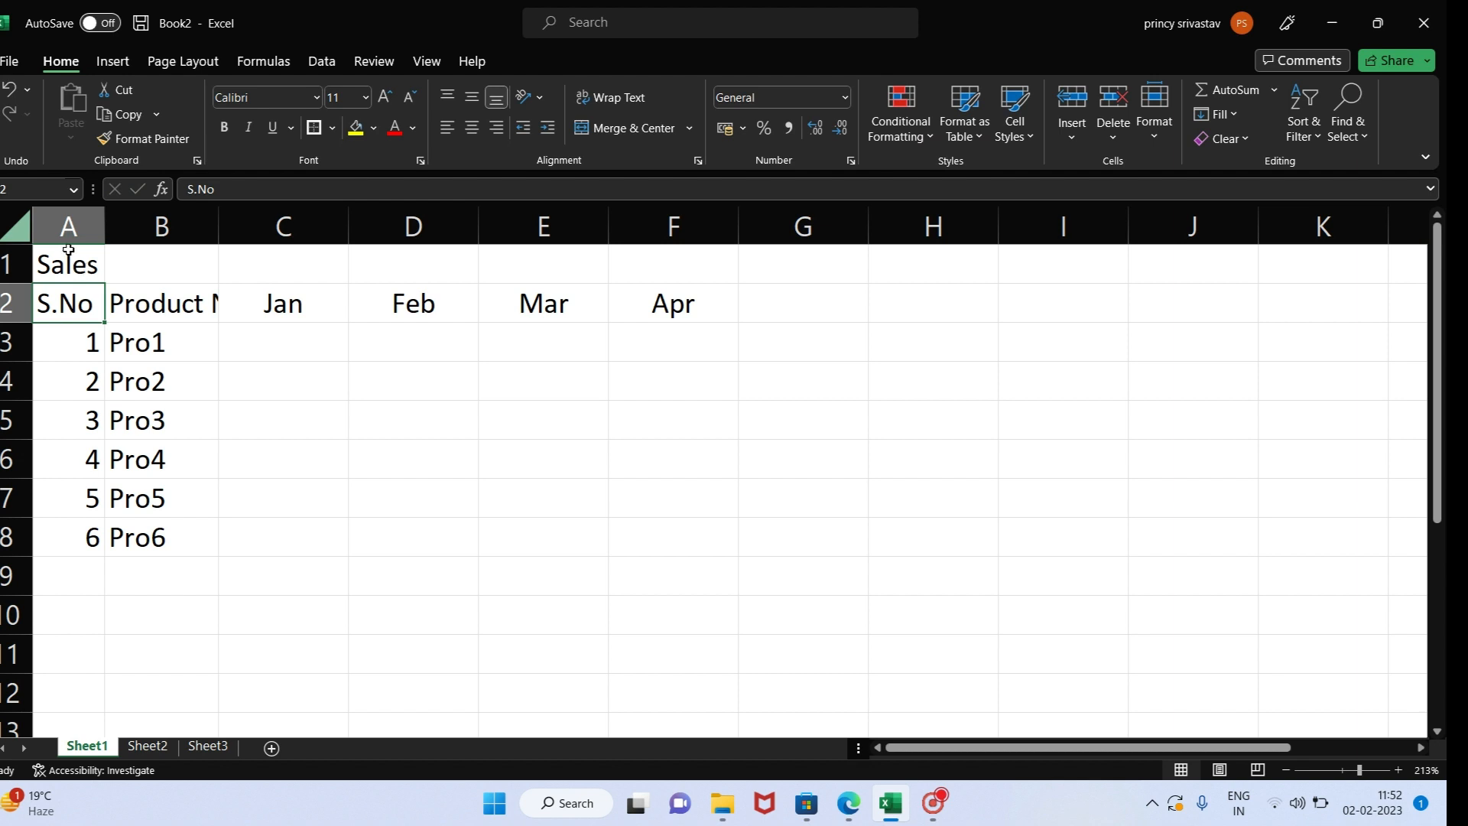
# - Merge and center the Sales title across cells A1 to F1
pyautogui.click(68, 256)
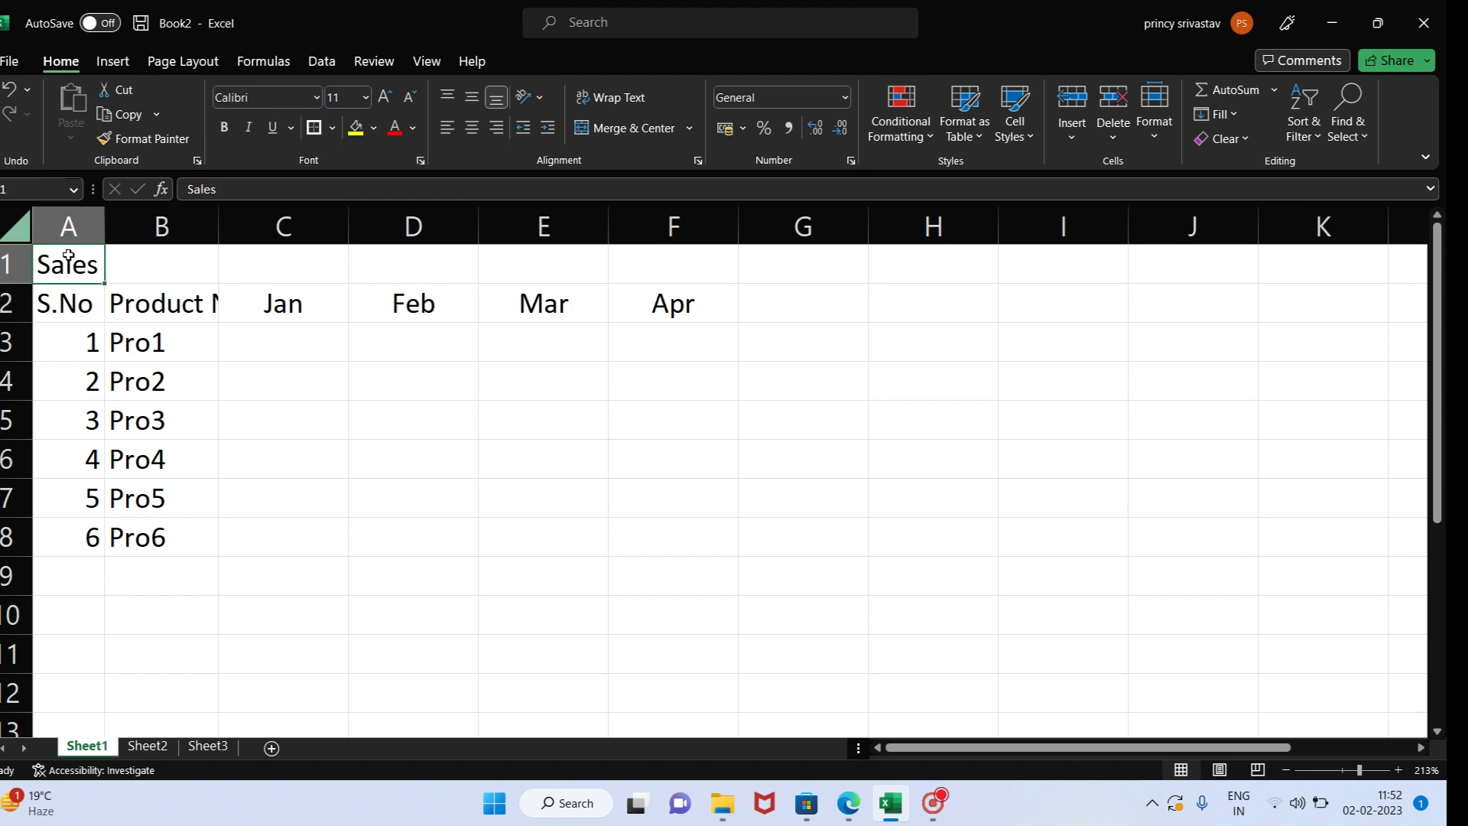
pyautogui.hotkey('shift', 'Right')
pyautogui.hotkey('shift', 'Right')
pyautogui.hotkey('shift', 'Right')
pyautogui.hotkey('shift', 'Right')
pyautogui.hotkey('shift', 'Right')
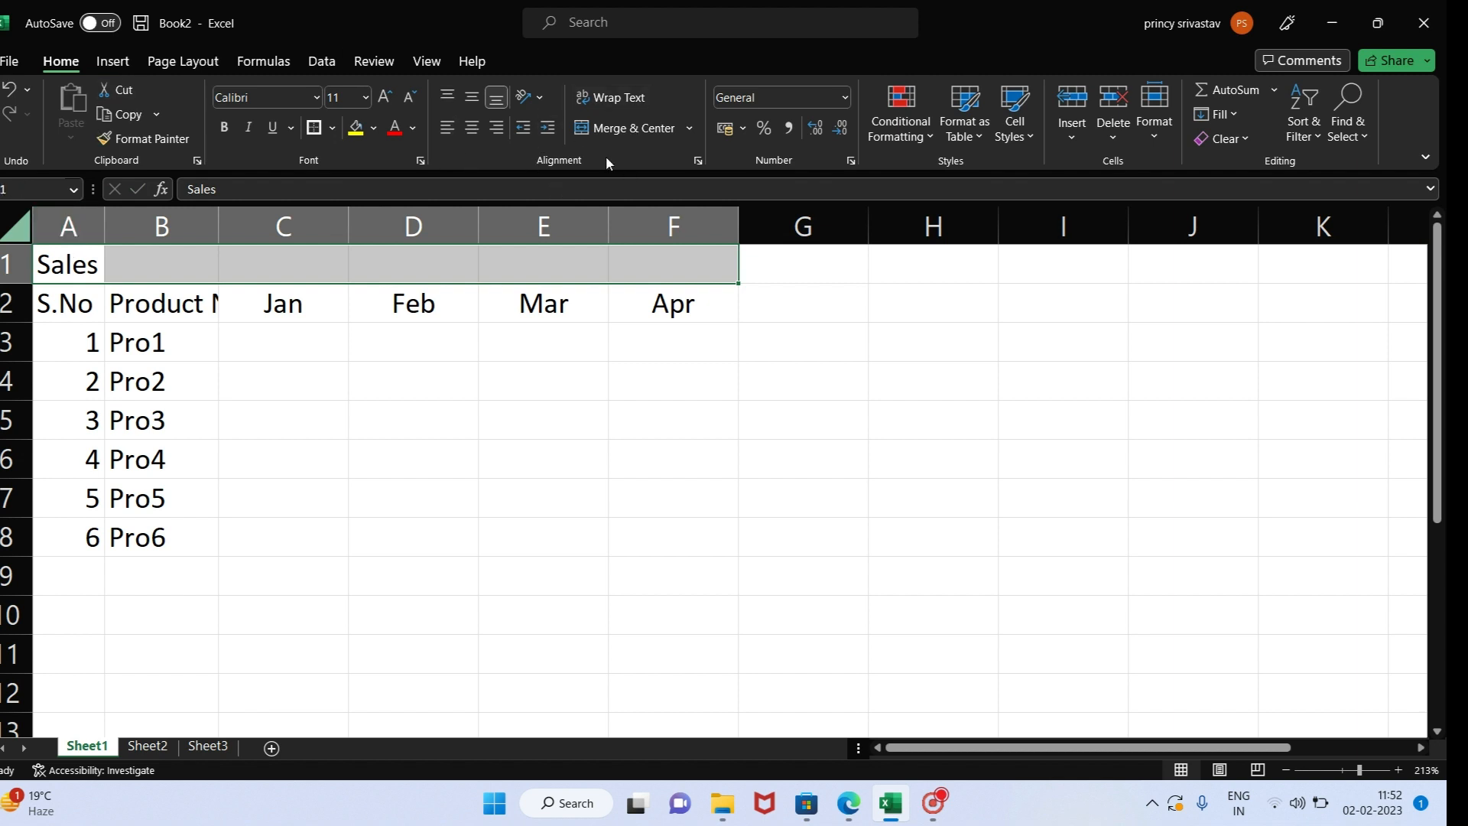
pyautogui.click(652, 137)
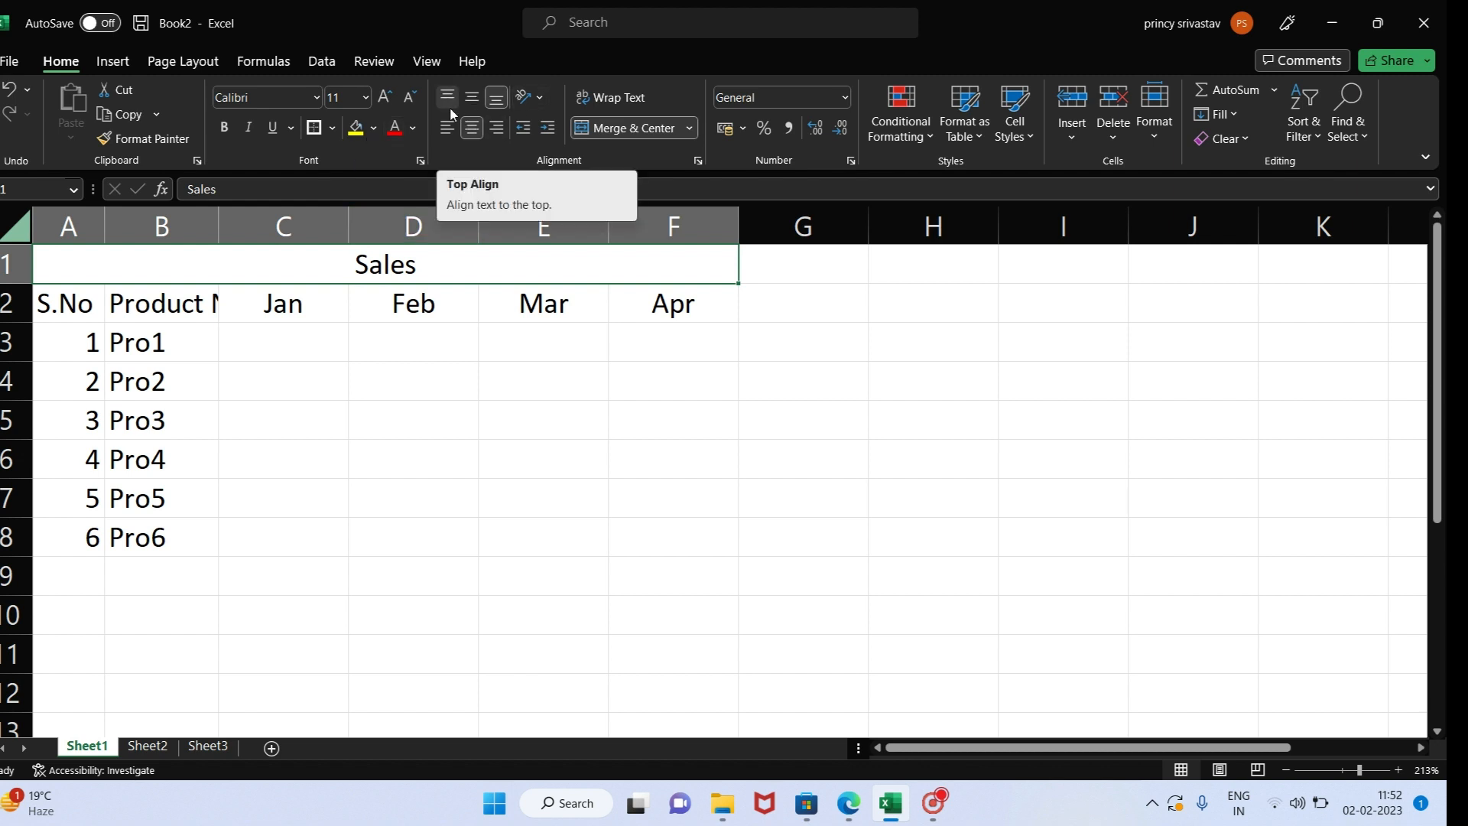
# - Align the merged Sales title to the left, to the right and back to the center
pyautogui.click(449, 130)
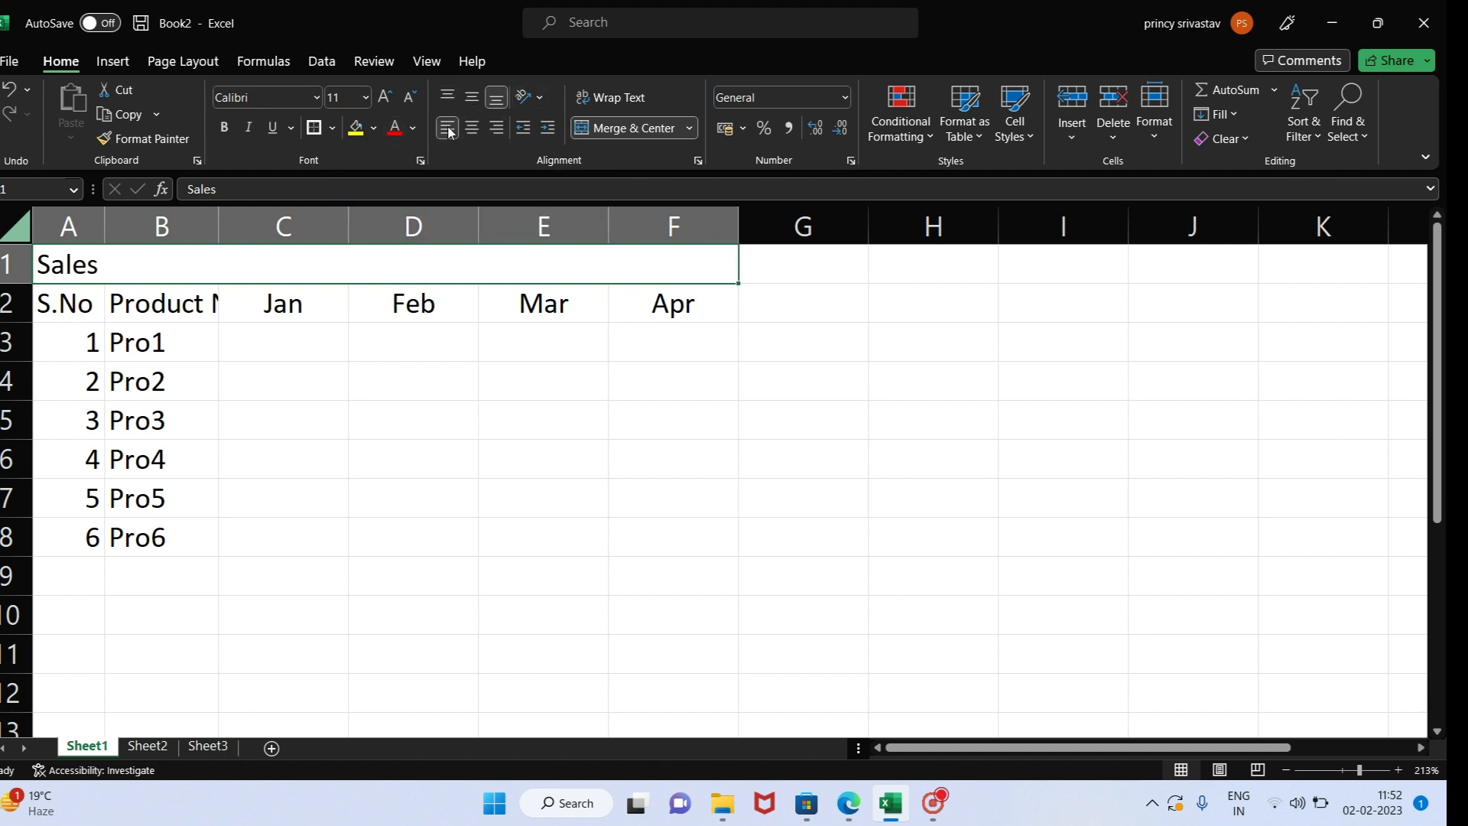
pyautogui.click(496, 128)
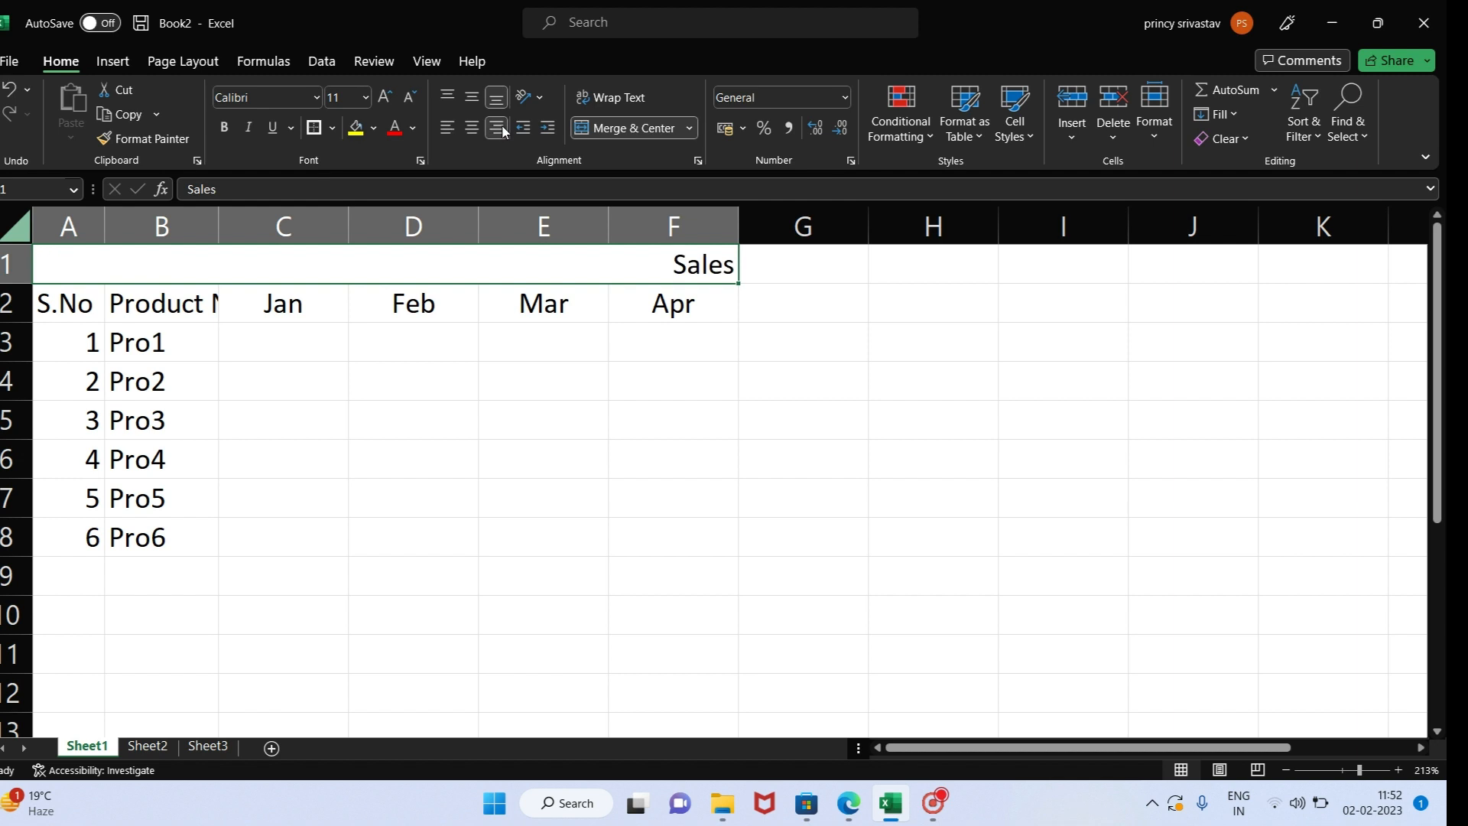
pyautogui.click(463, 131)
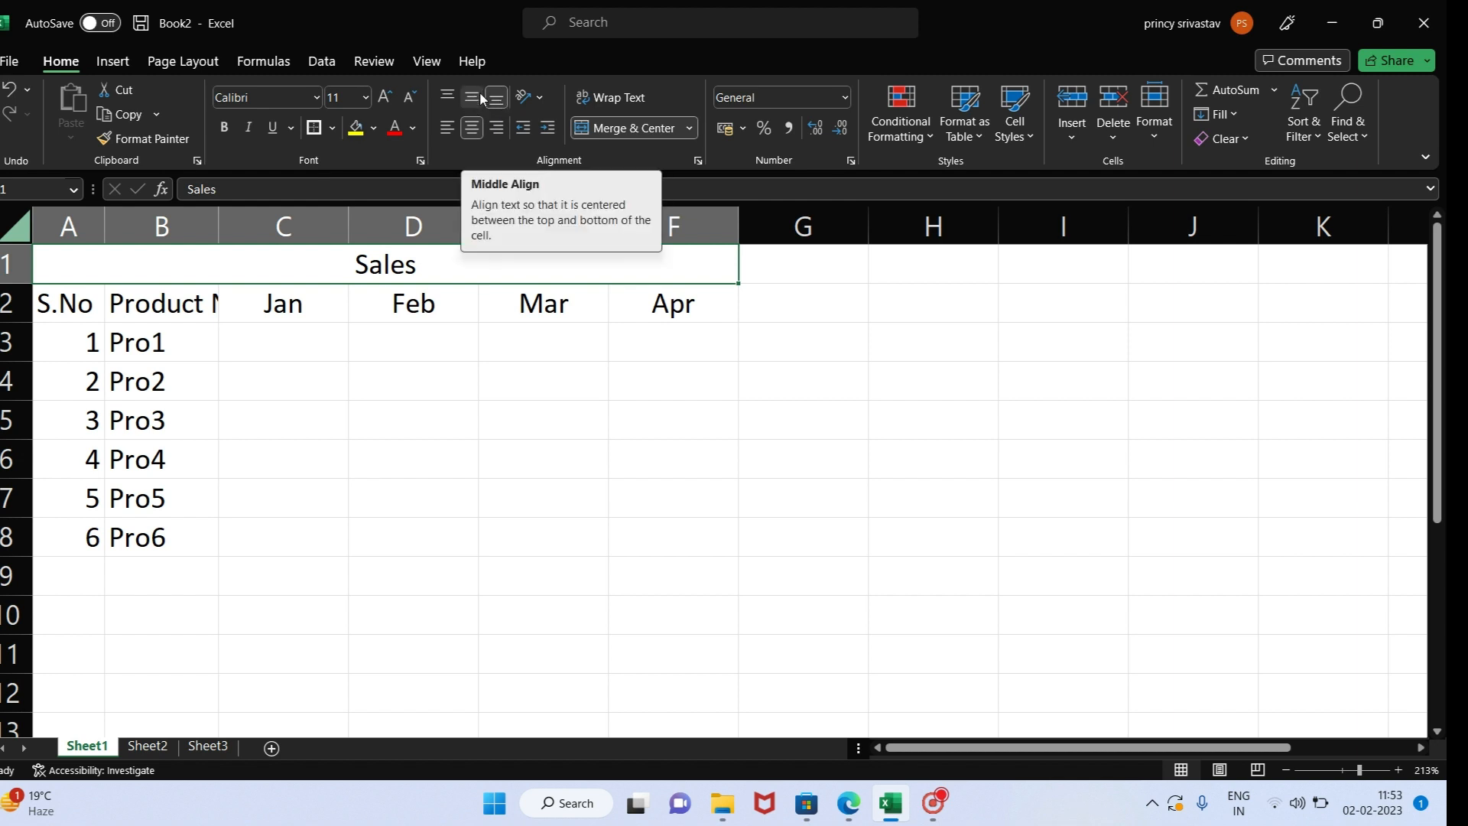
# - Apply the Angle Clockwise orientation to the Sales title and undo the rotation
pyautogui.click(540, 101)
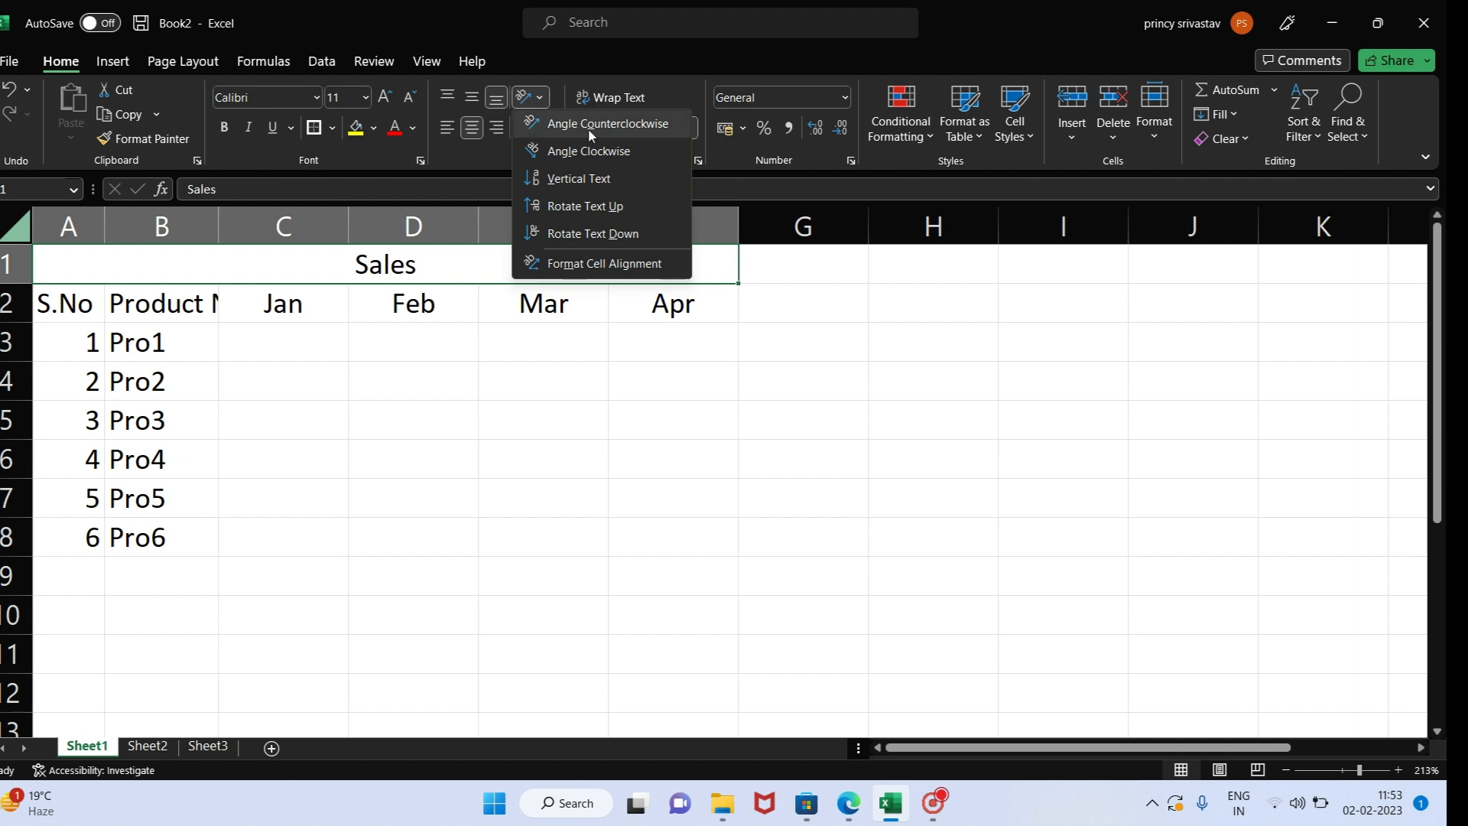
pyautogui.click(579, 153)
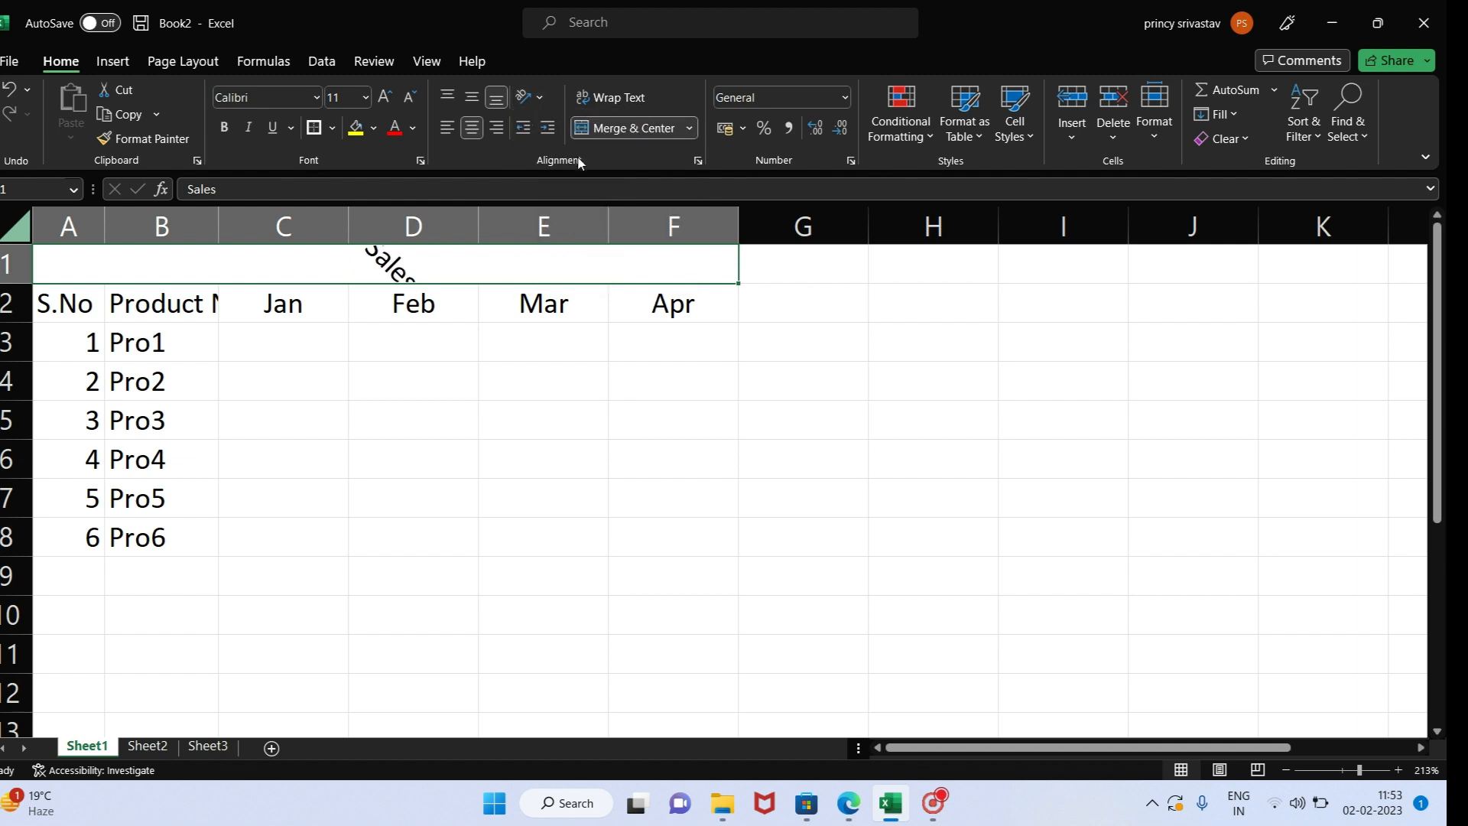
pyautogui.click(540, 96)
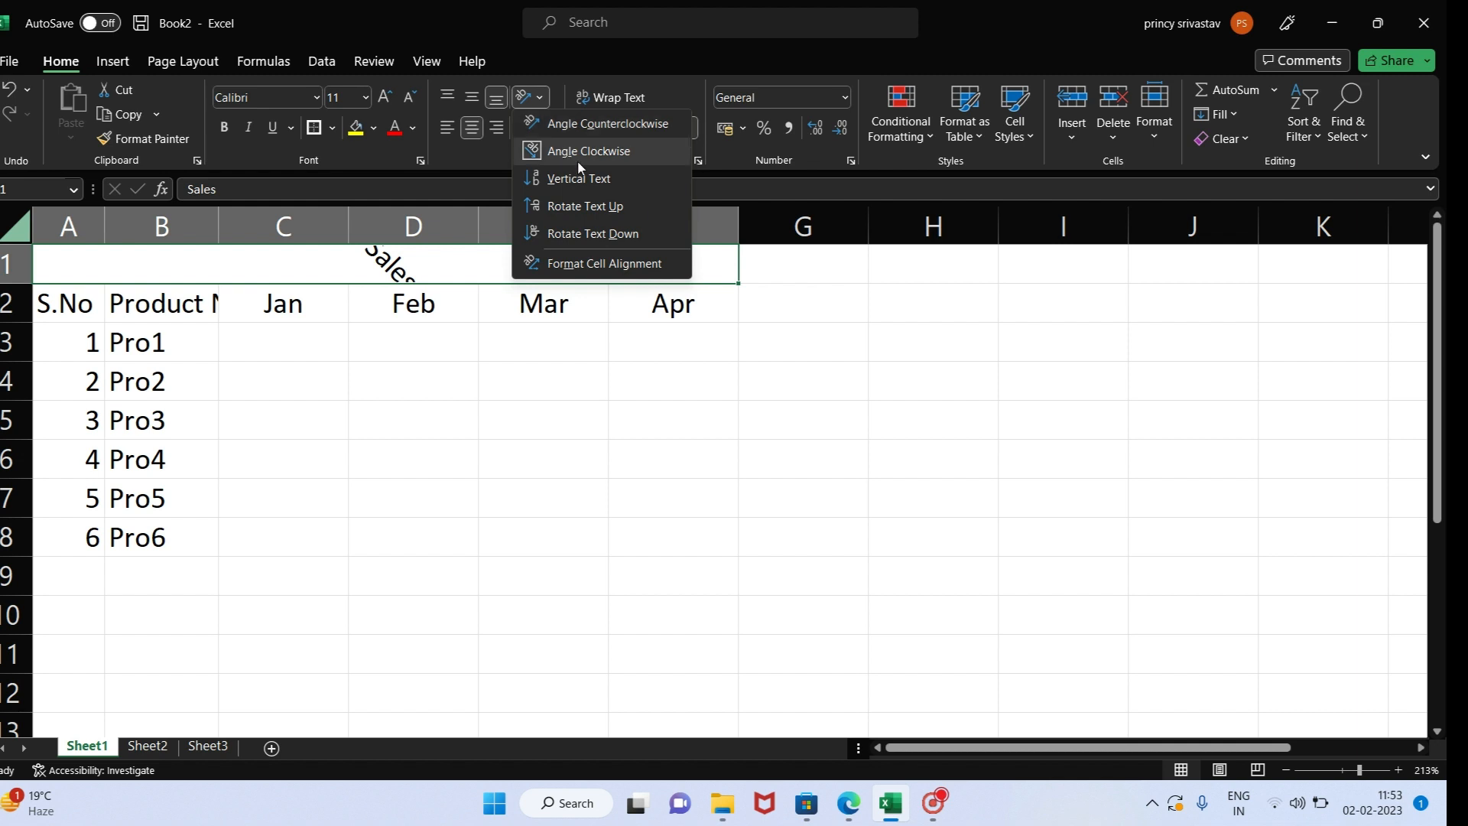
pyautogui.click(503, 407)
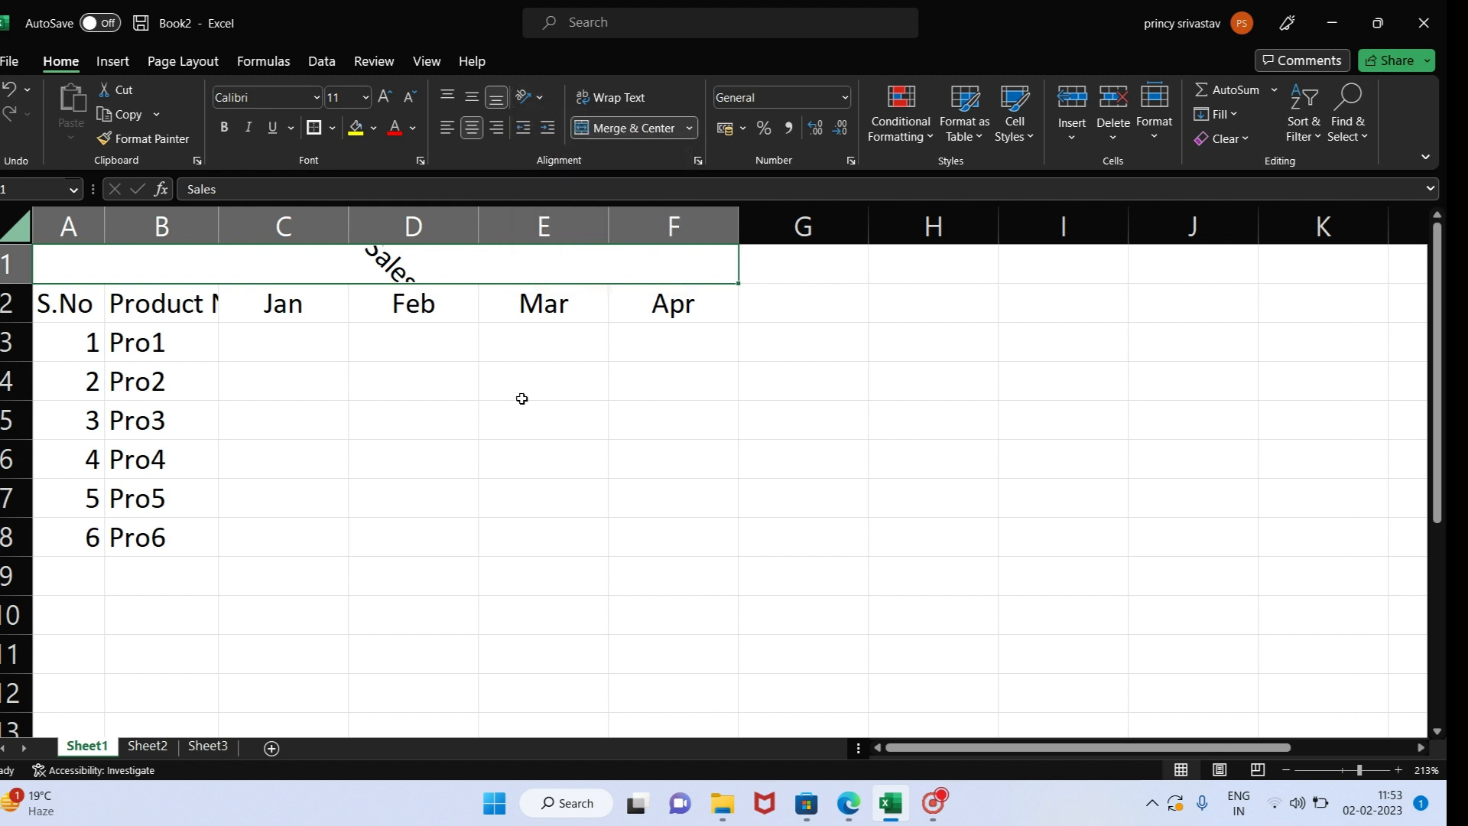
pyautogui.hotkey('ctrl', 'z')
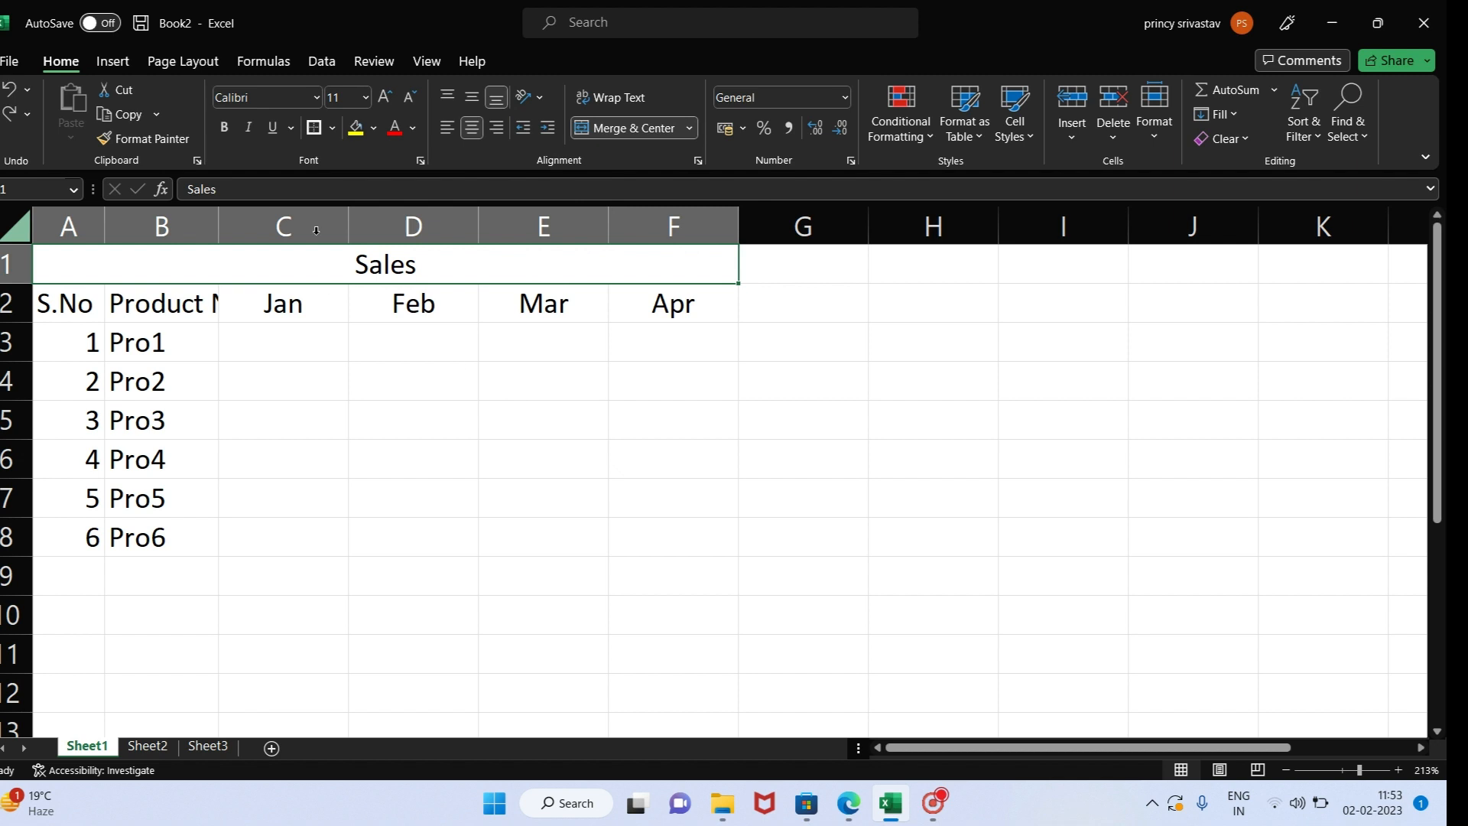
# - Format the Sales title as bold, italic and underlined Arial Black with red text on a yellow fill
pyautogui.click(224, 129)
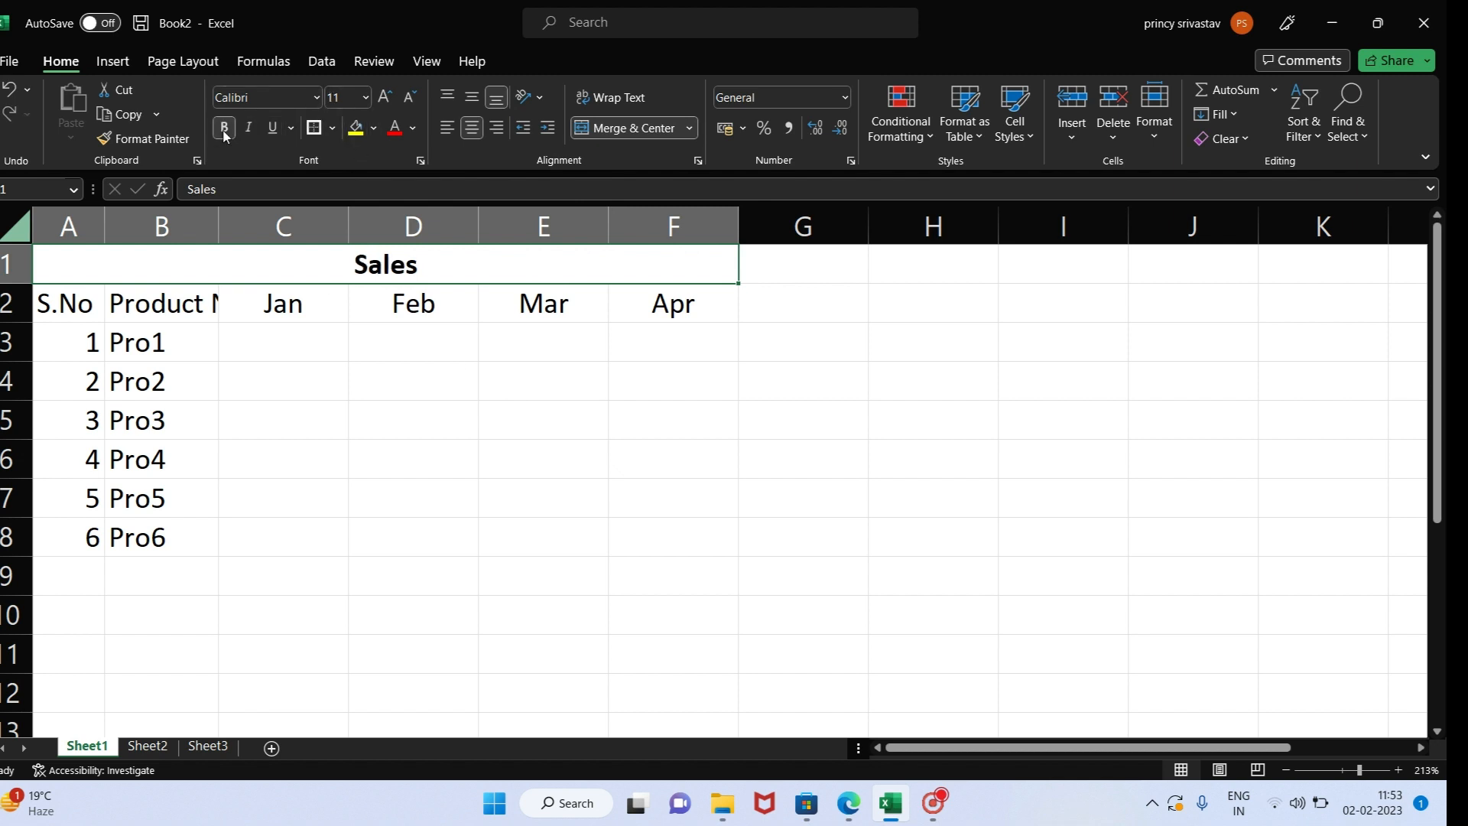
pyautogui.click(316, 98)
pyautogui.click(284, 260)
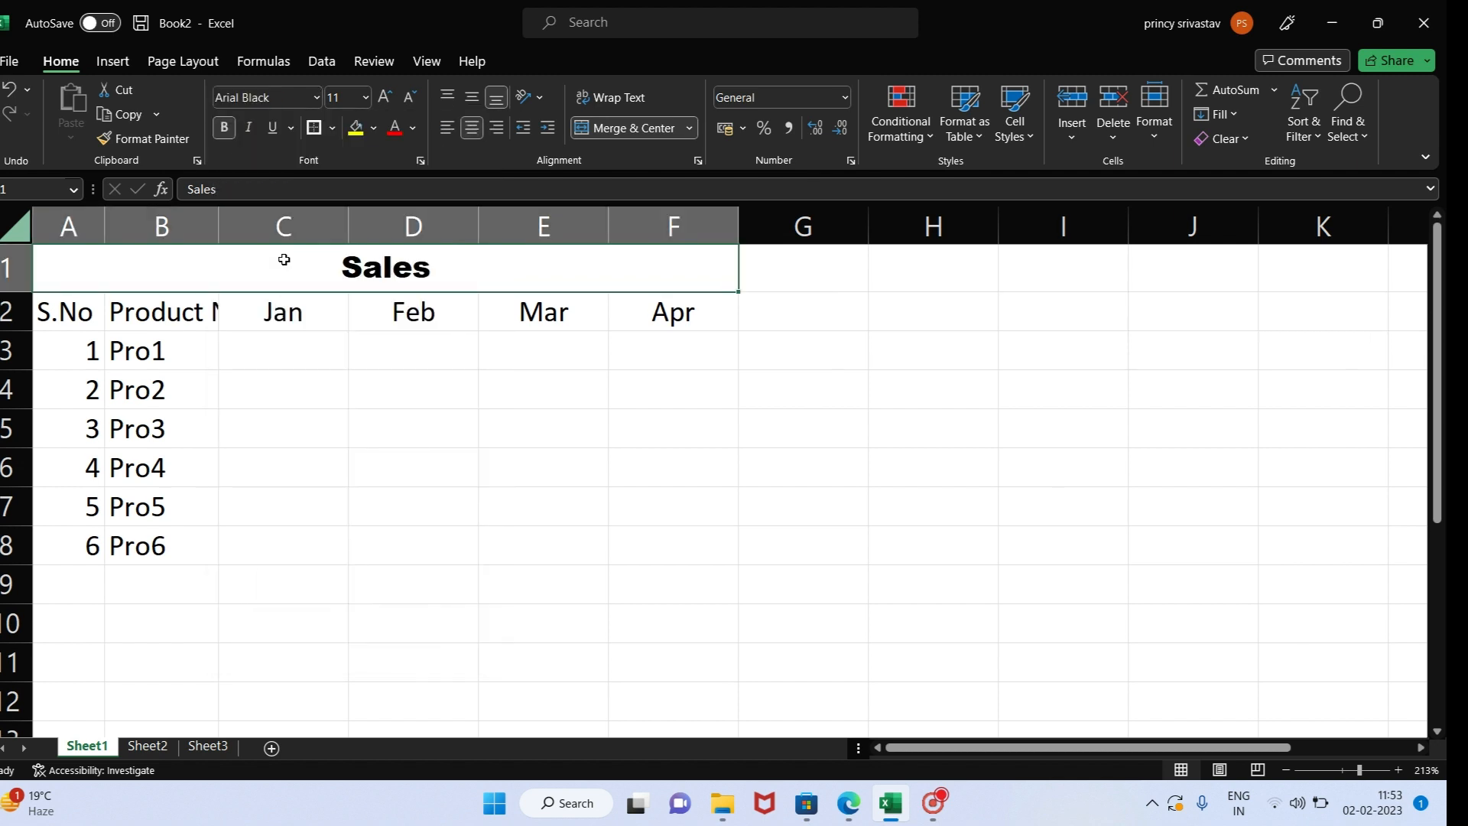
pyautogui.click(249, 128)
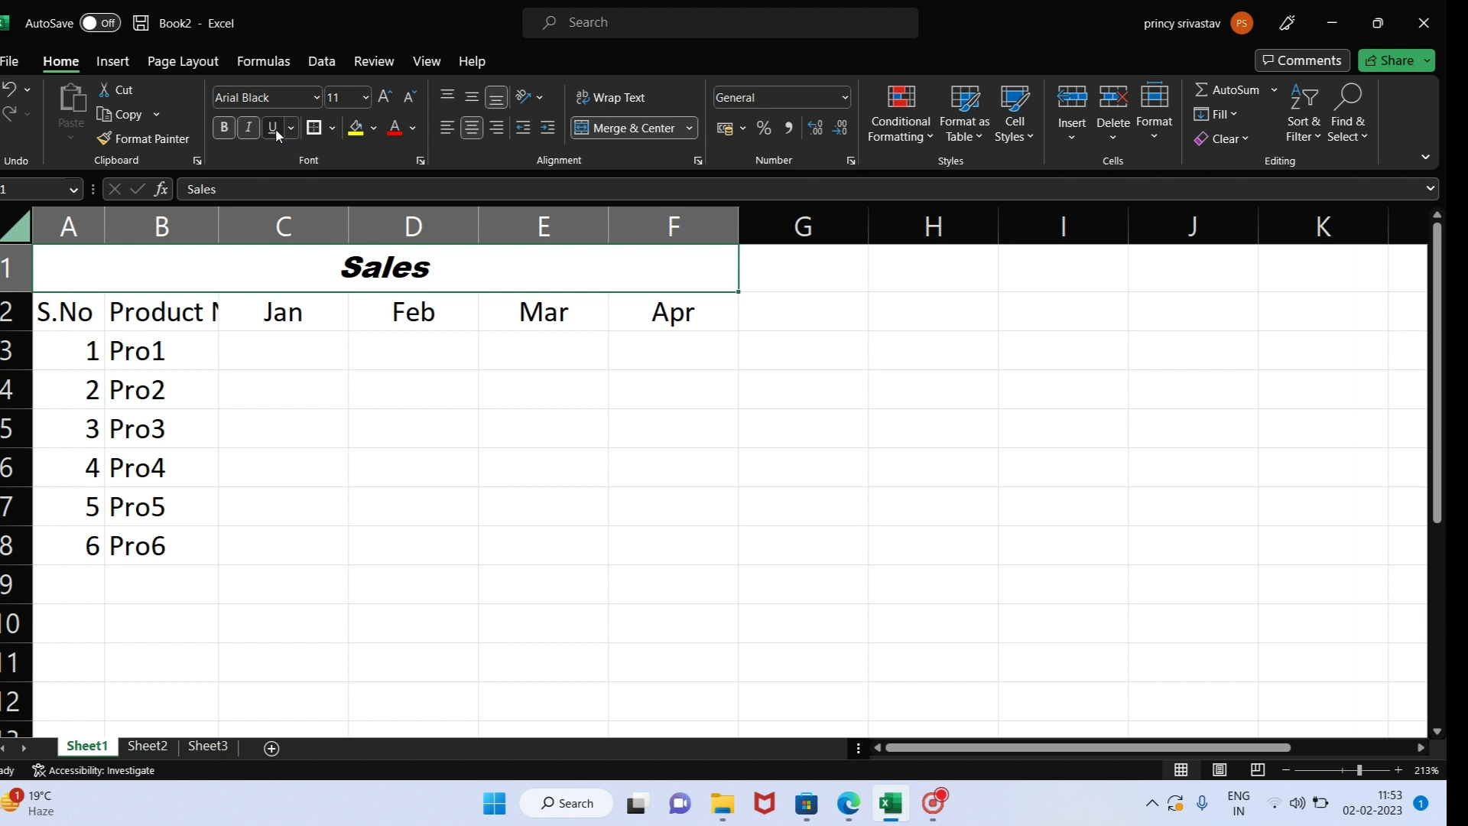
pyautogui.click(275, 128)
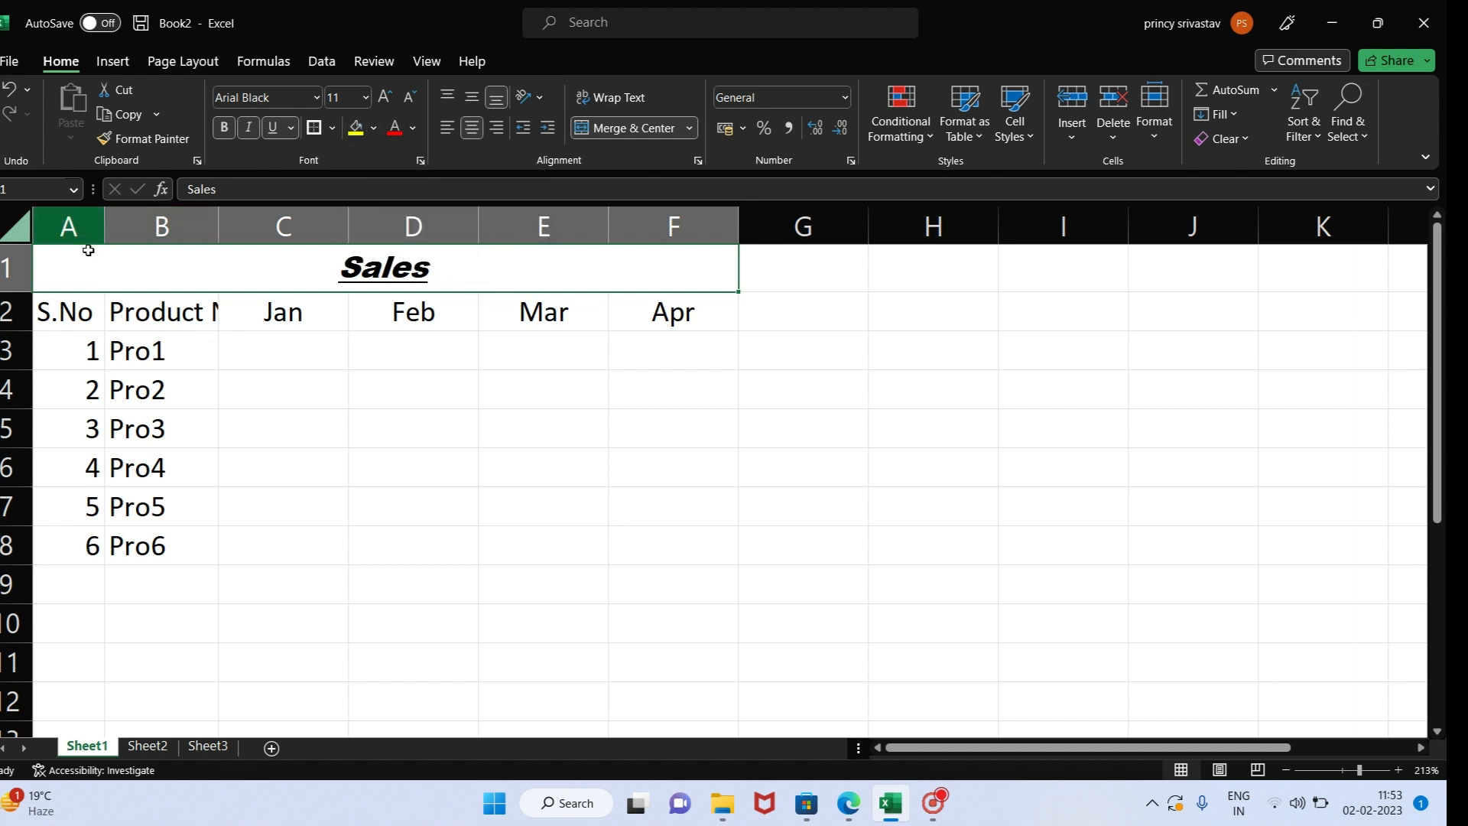
pyautogui.click(356, 130)
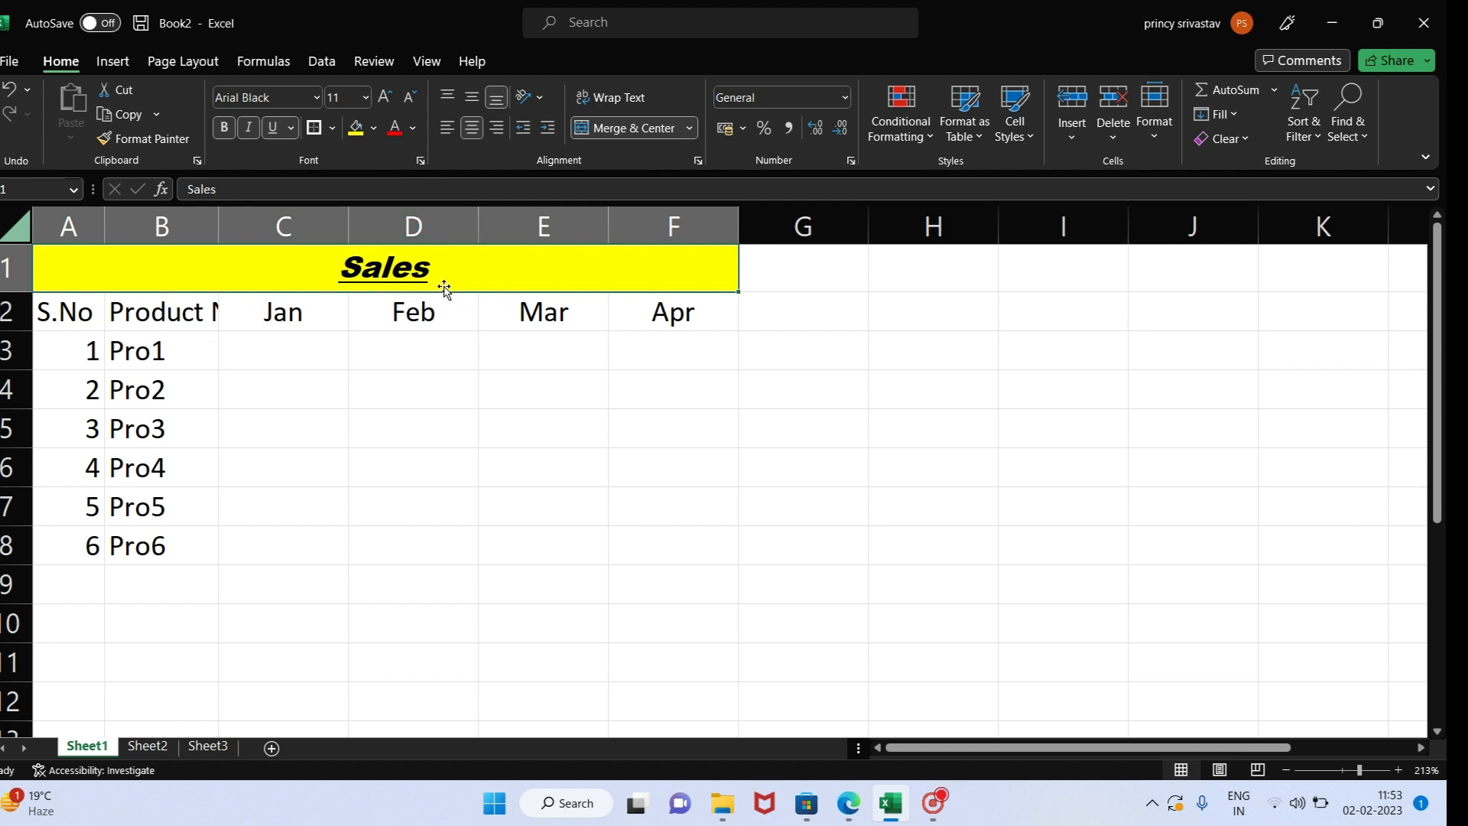
pyautogui.click(396, 133)
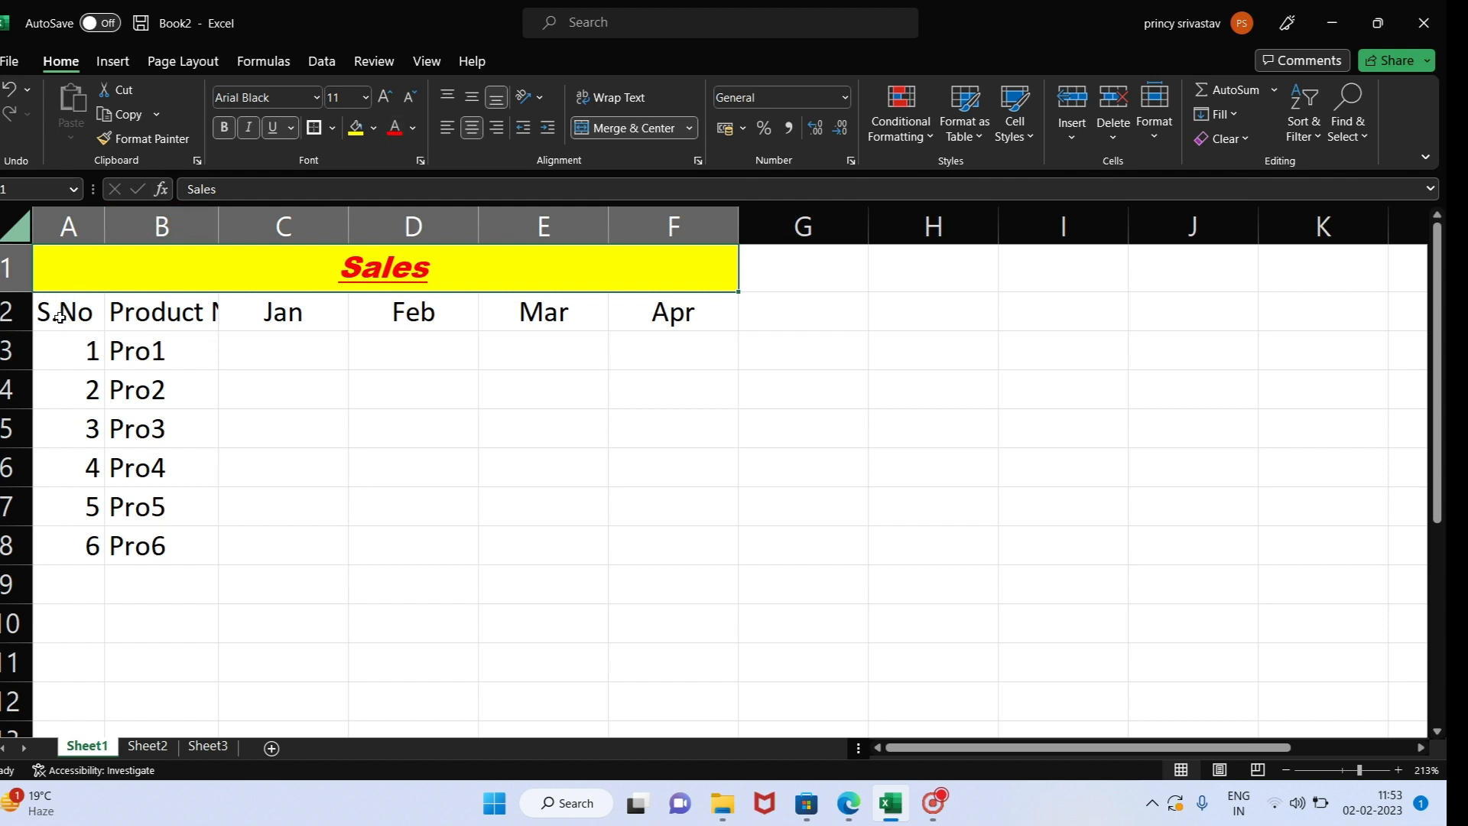
# - Apply All Borders to the table range A2 to F8
pyautogui.moveTo(76, 315); pyautogui.dragTo(695, 543)
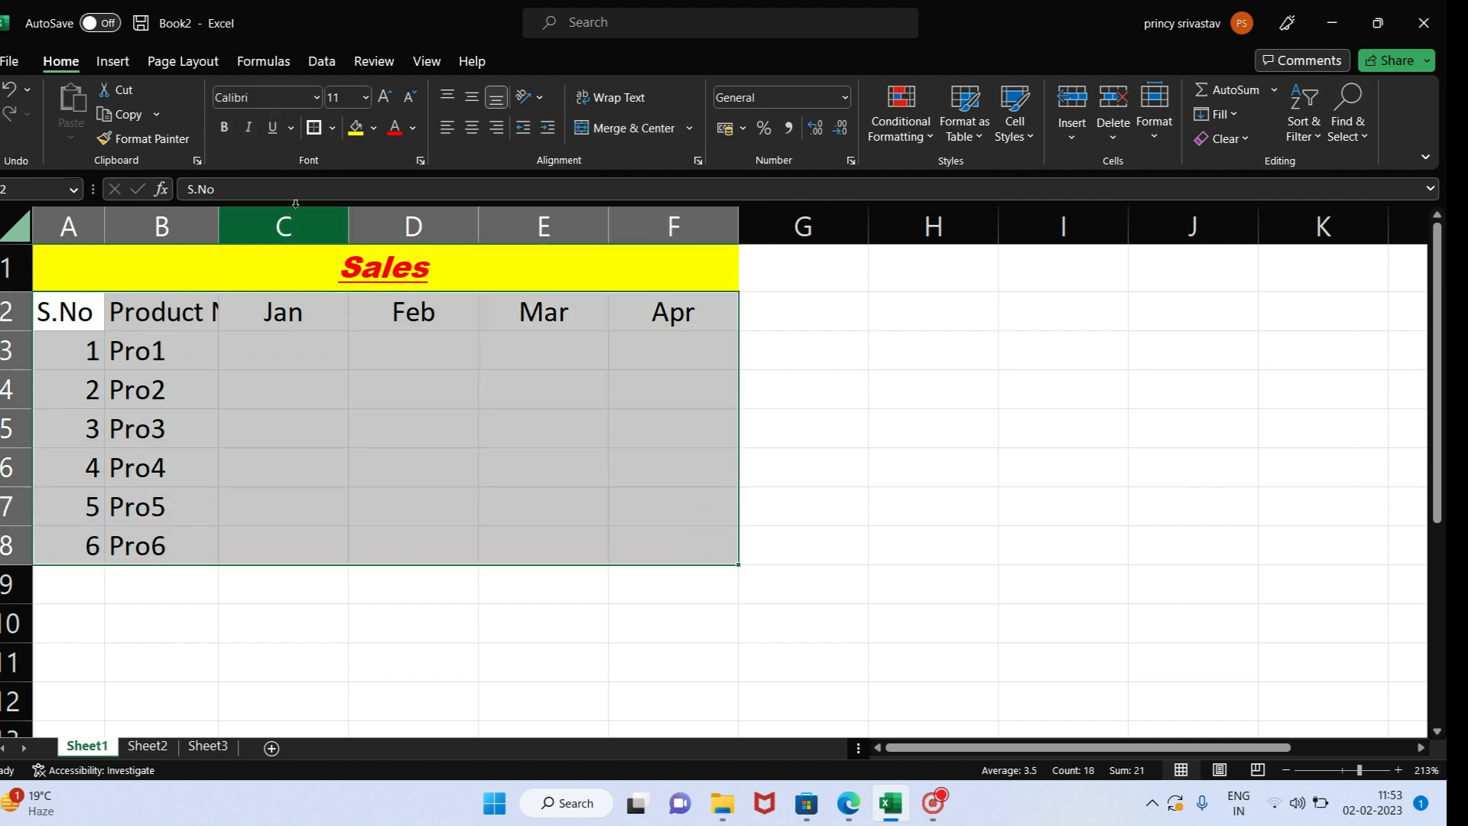
pyautogui.click(334, 127)
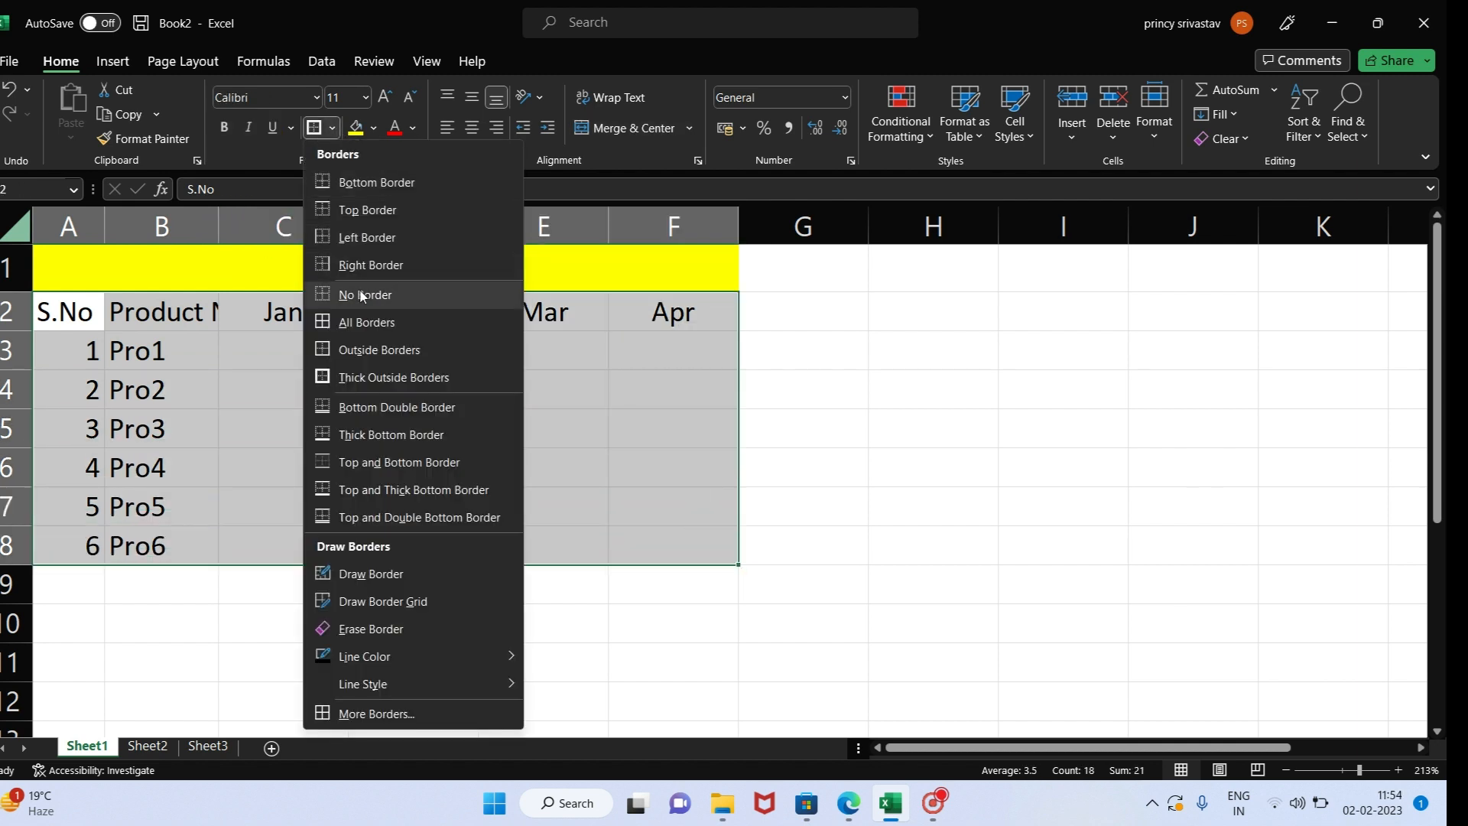
pyautogui.click(363, 324)
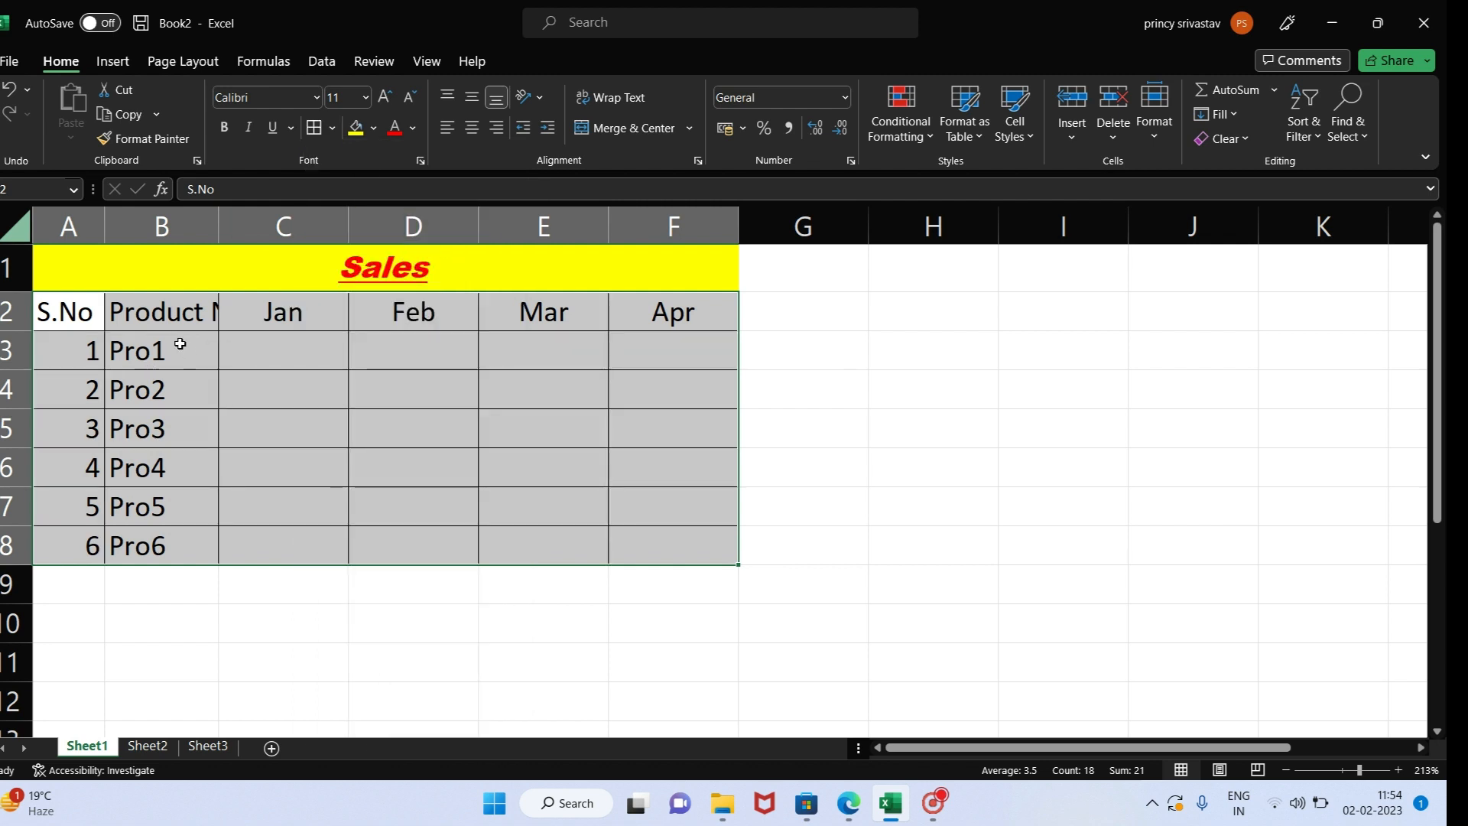
# - Narrow column B slightly and fit its width to the Product Name heading
pyautogui.click(175, 318)
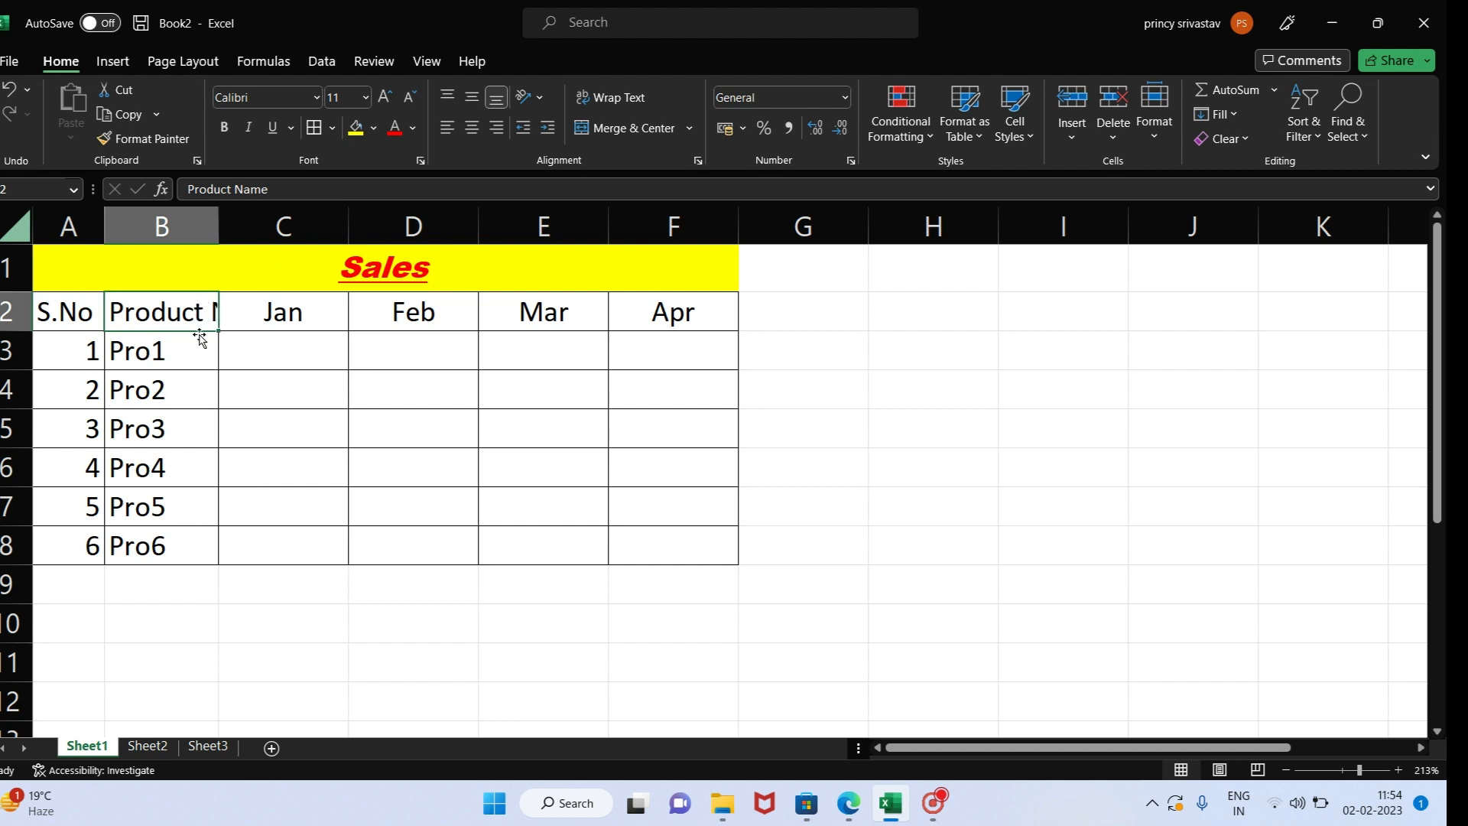
pyautogui.click(195, 227)
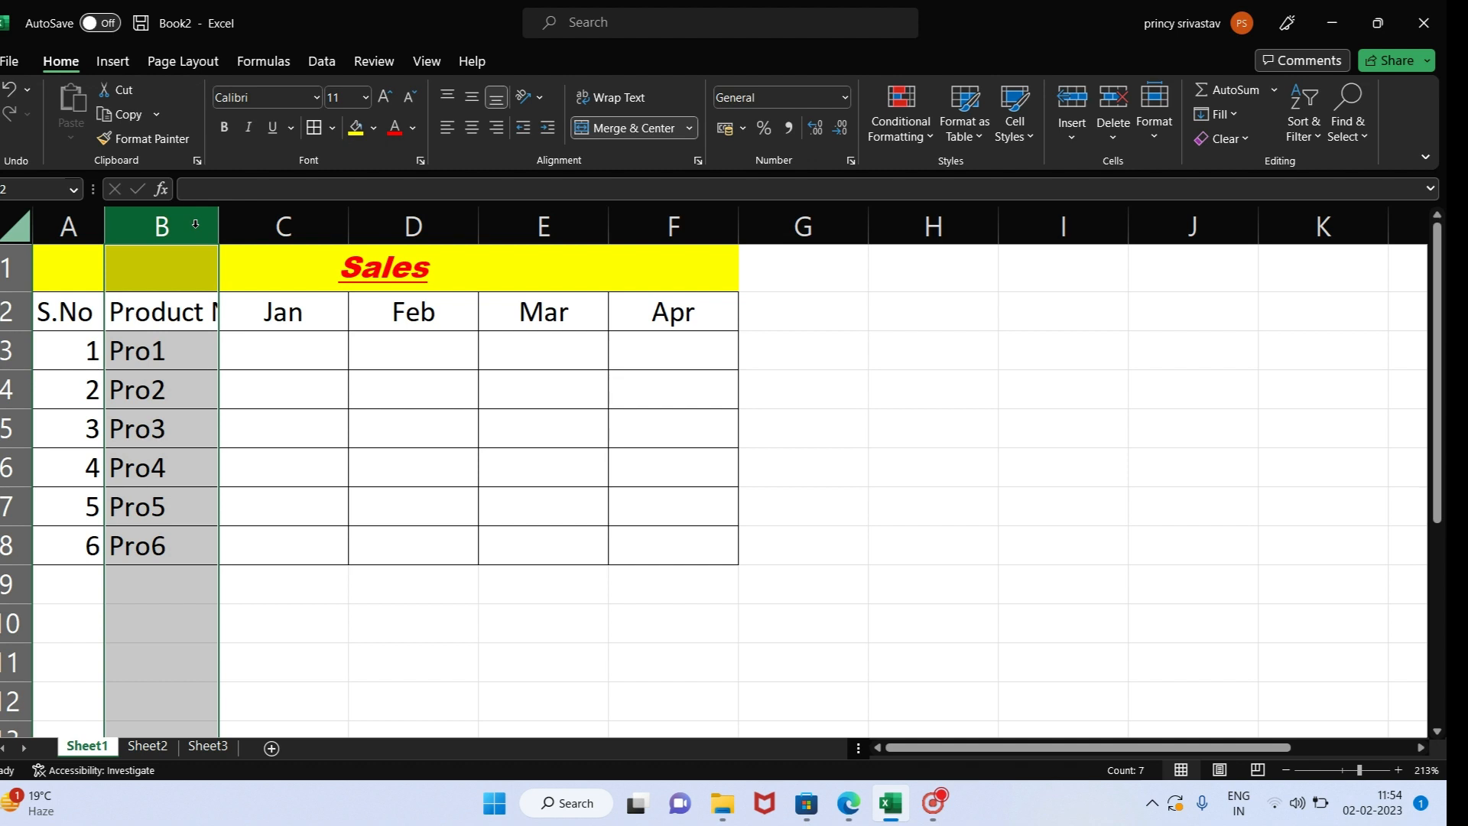
pyautogui.click(155, 341)
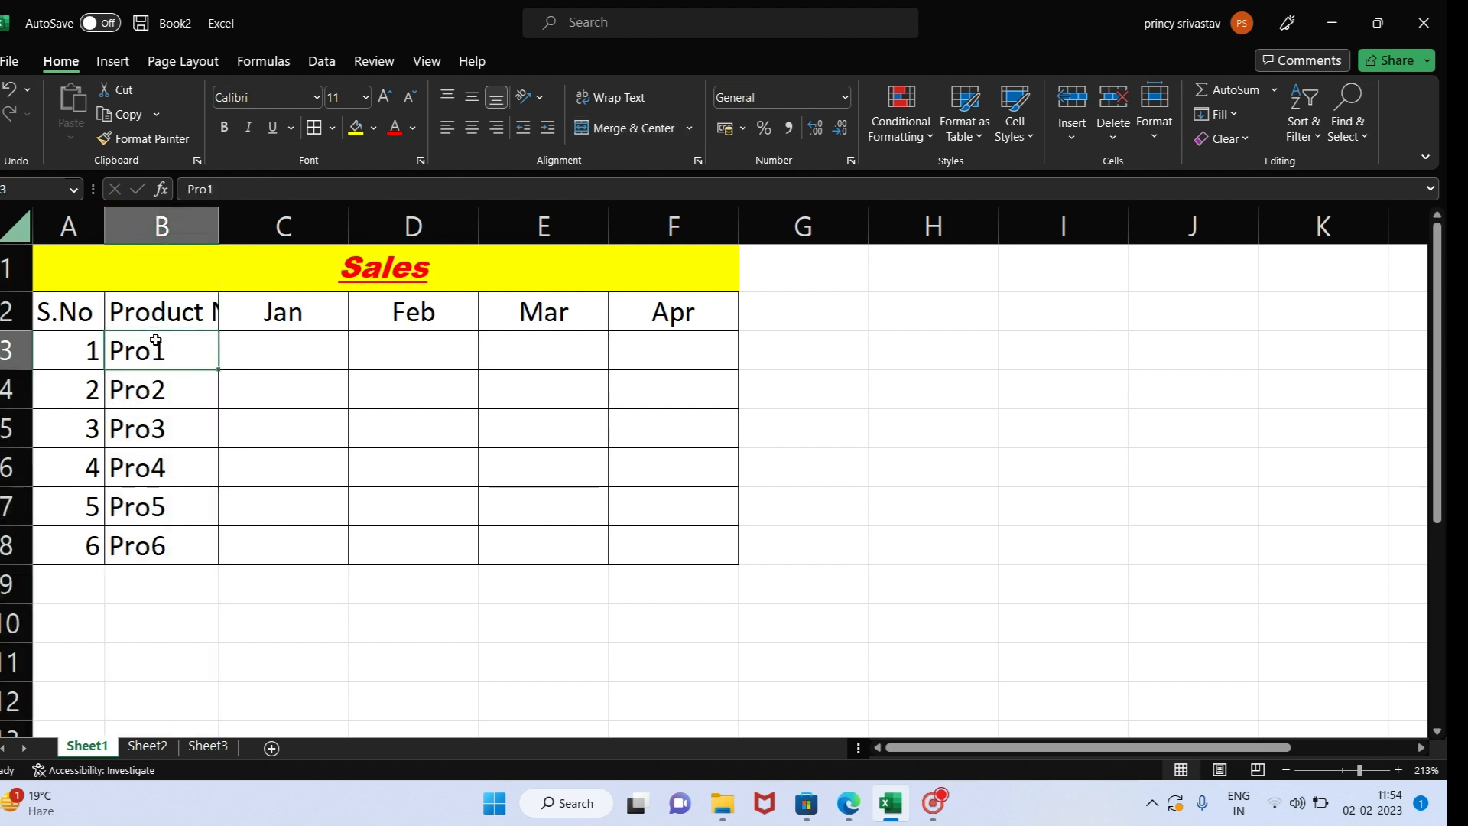
pyautogui.hotkey('ctrl', 'space')
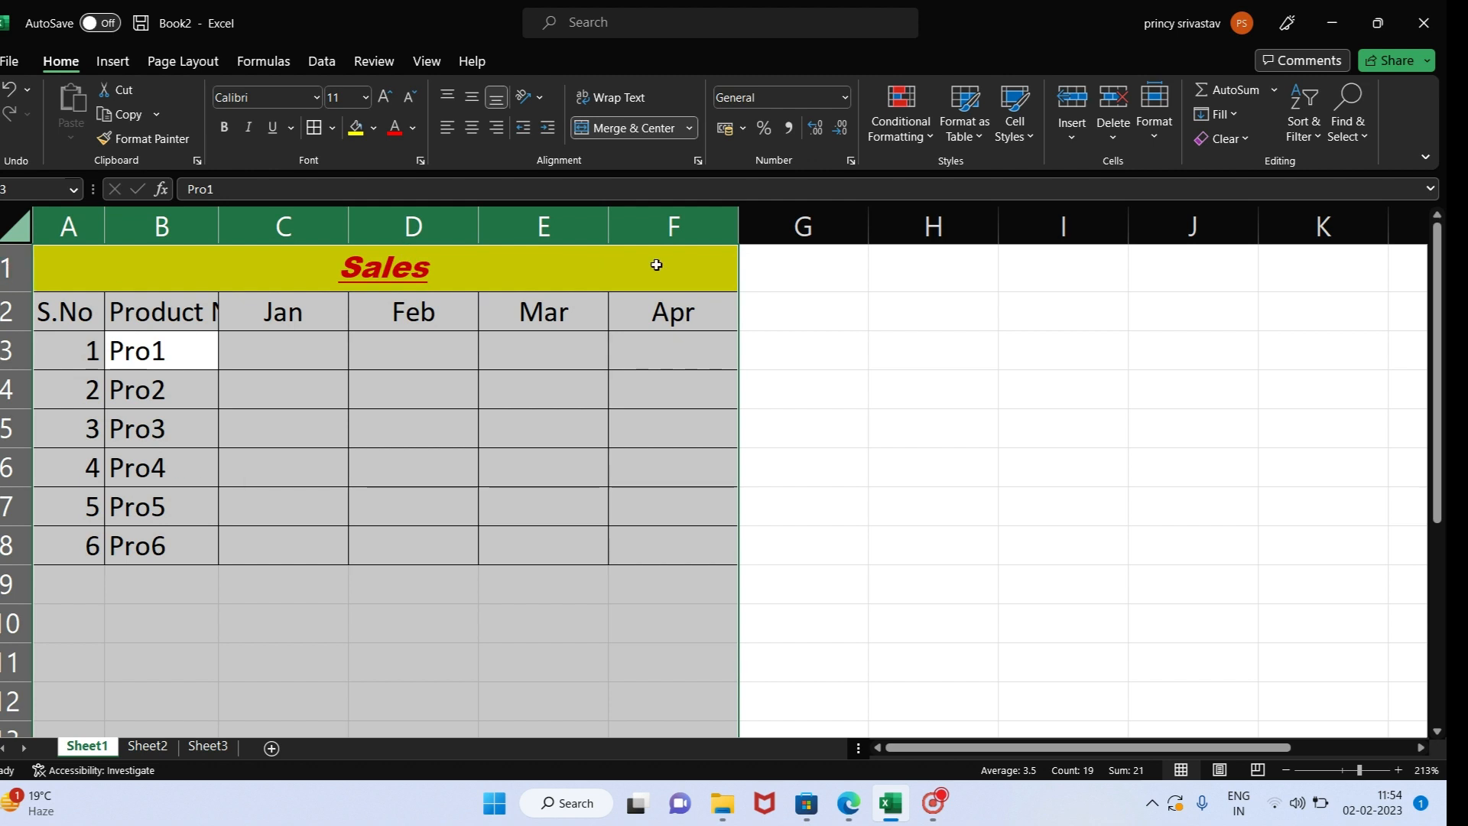
pyautogui.click(184, 351)
pyautogui.click(177, 219)
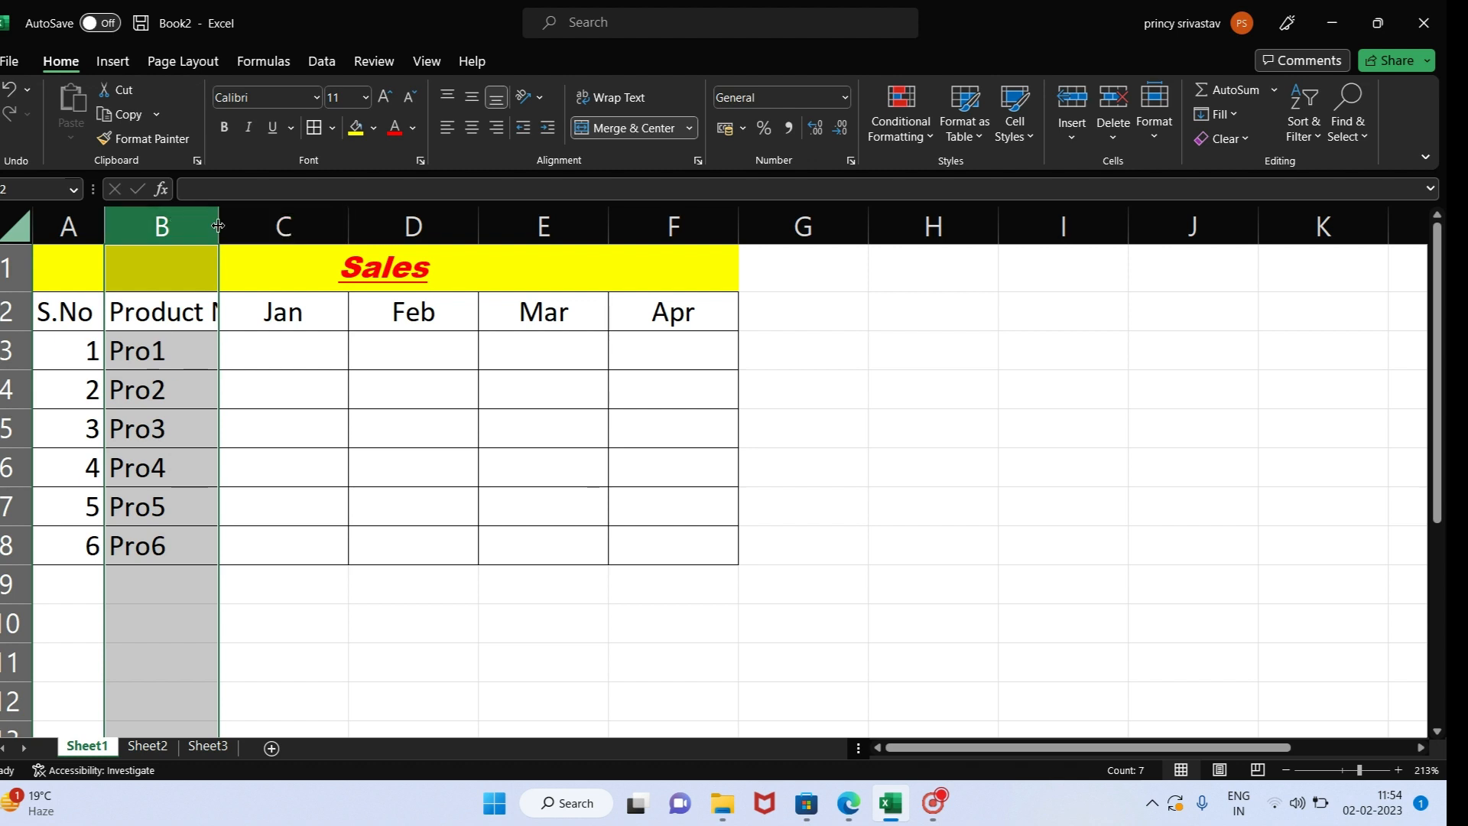
pyautogui.moveTo(218, 226)
pyautogui.mouseDown()
pyautogui.moveTo(299, 229)
pyautogui.moveTo(200, 232)
pyautogui.mouseUp()
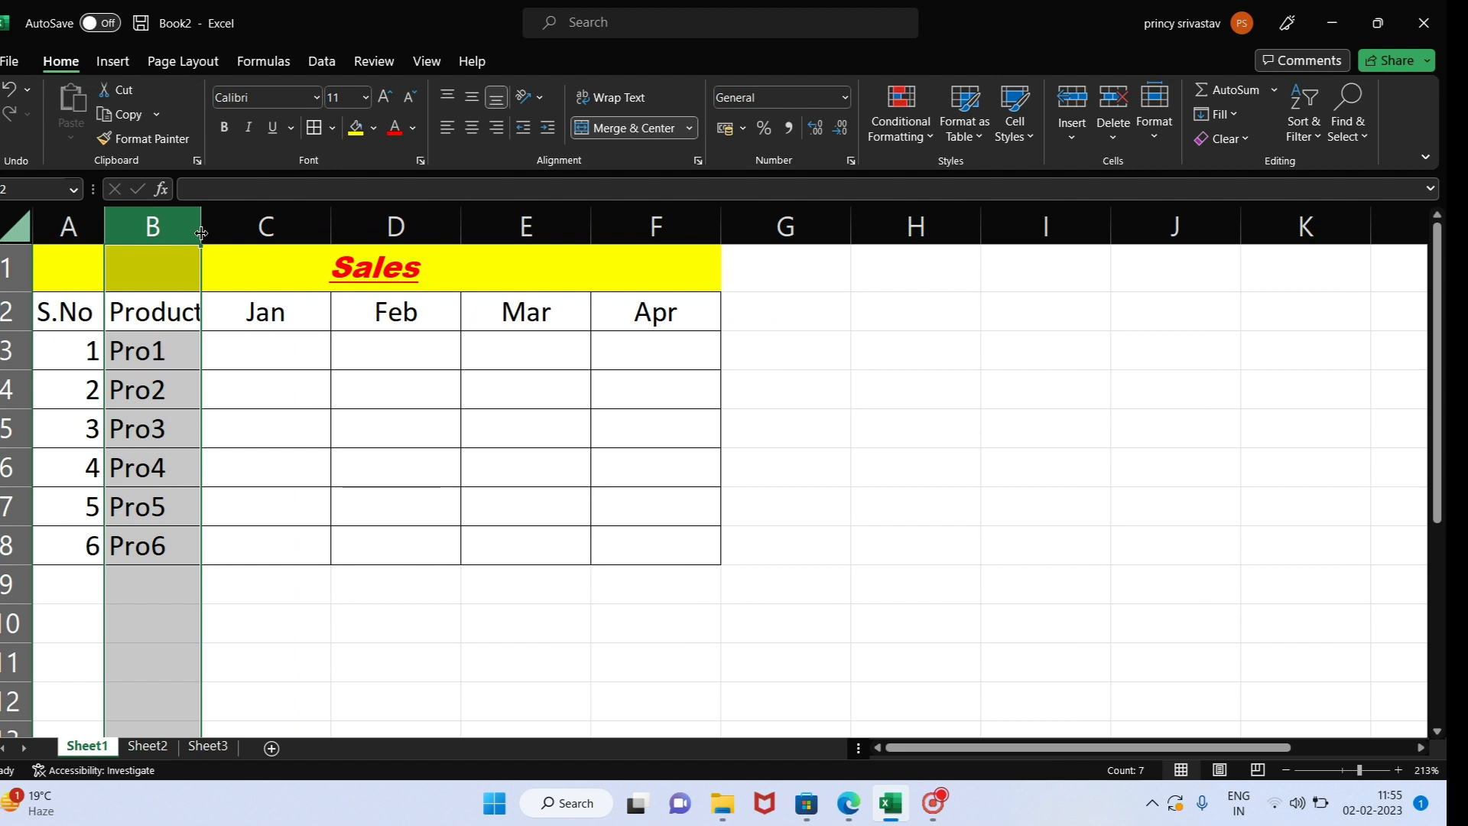
pyautogui.doubleClick(200, 233)
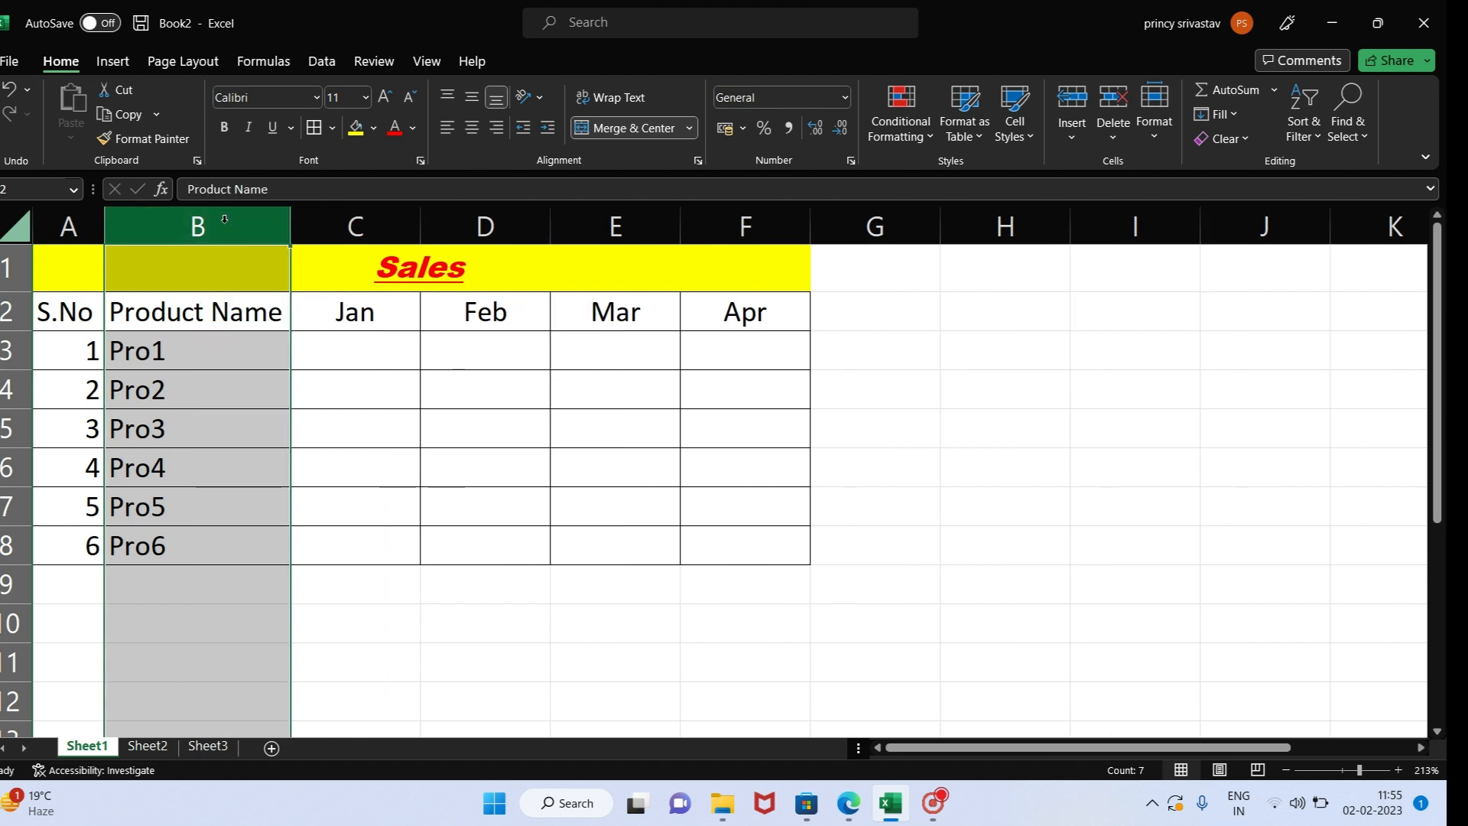
# - Narrow column B so its heading is cut off and restore the fit with AutoFit Column Width
pyautogui.moveTo(290, 230); pyautogui.dragTo(195, 240)
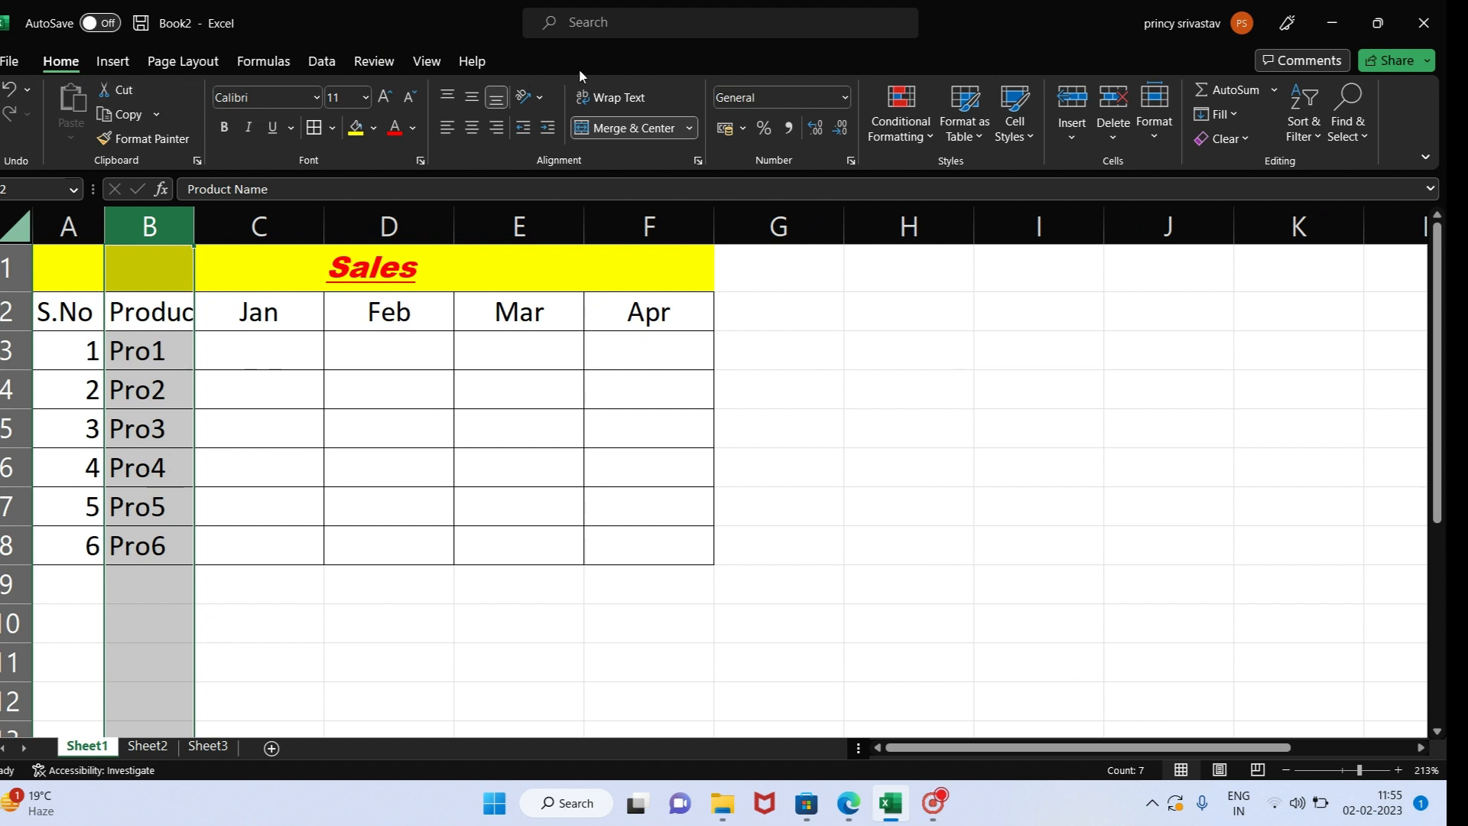
pyautogui.click(1080, 137)
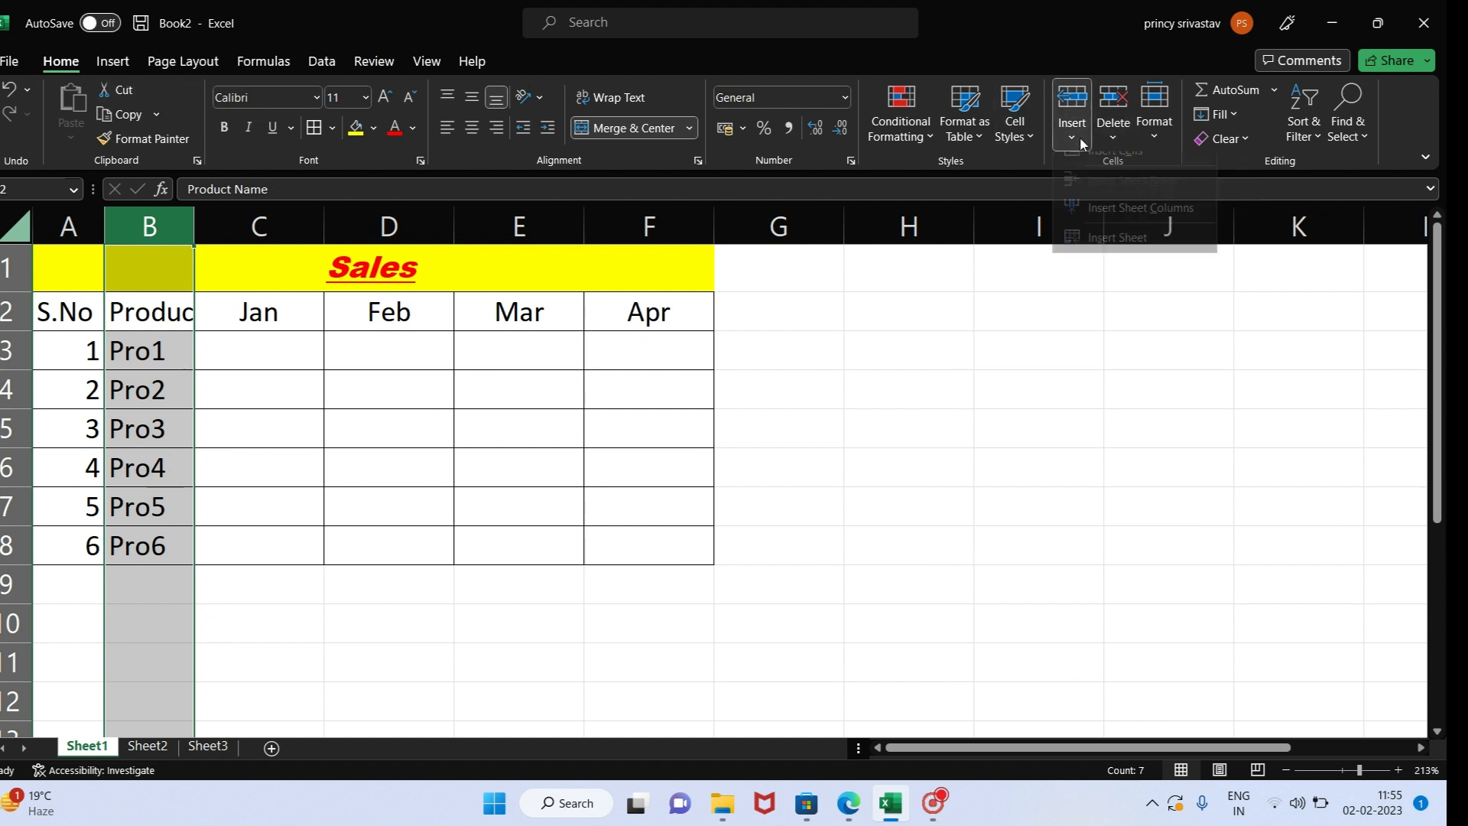
pyautogui.click(1118, 330)
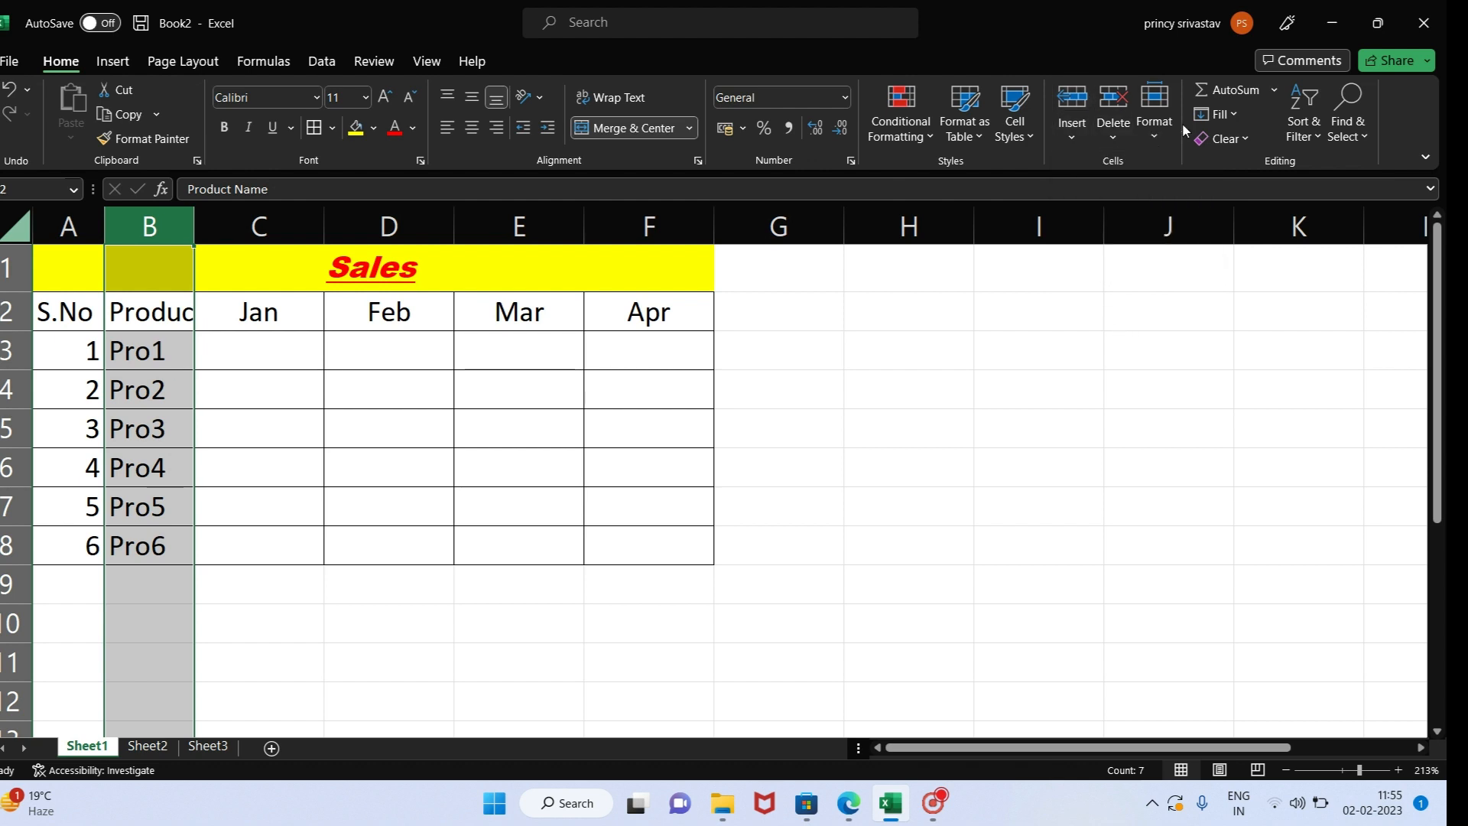
pyautogui.click(1075, 139)
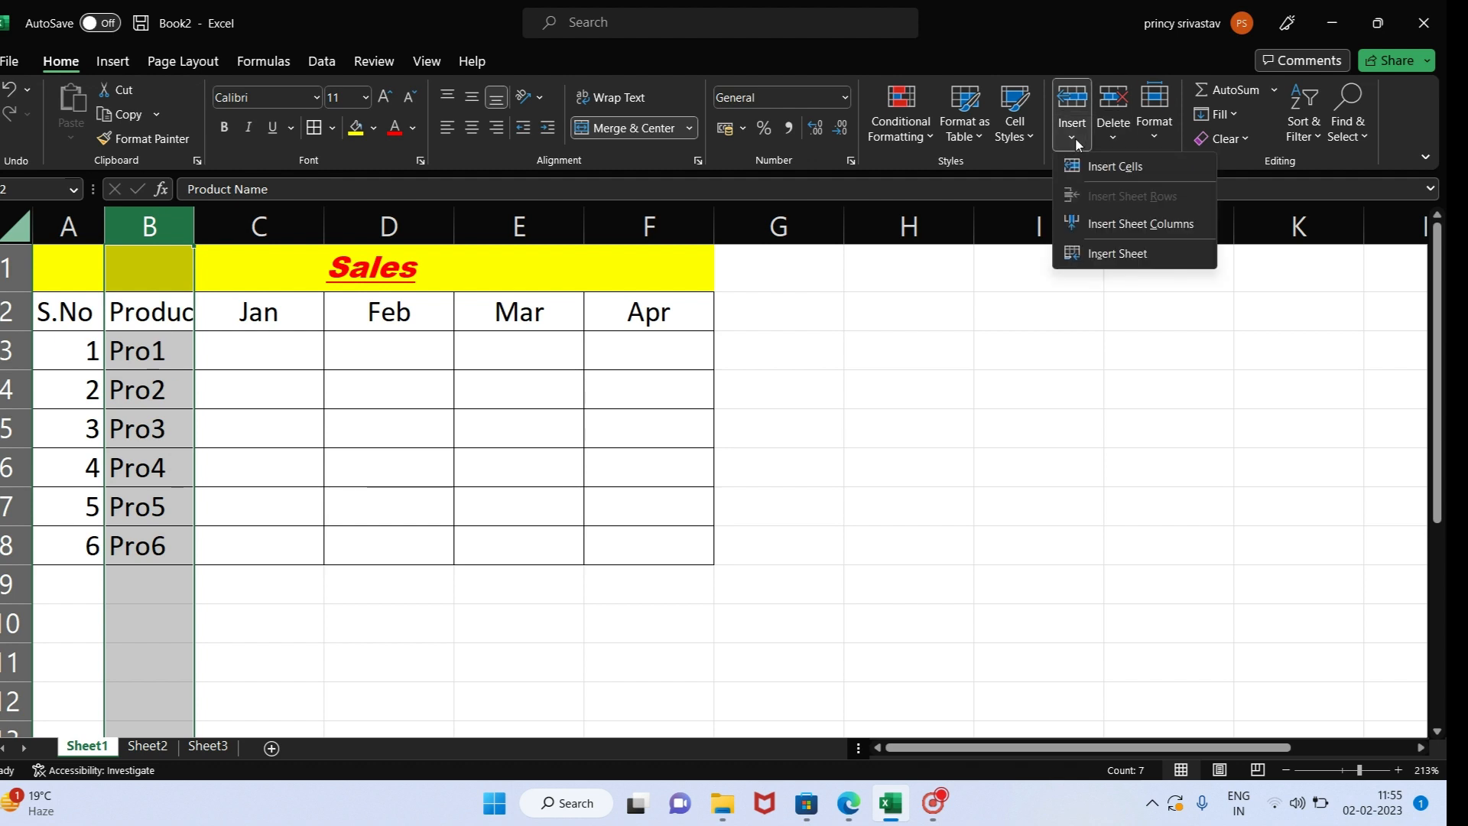
pyautogui.click(1159, 135)
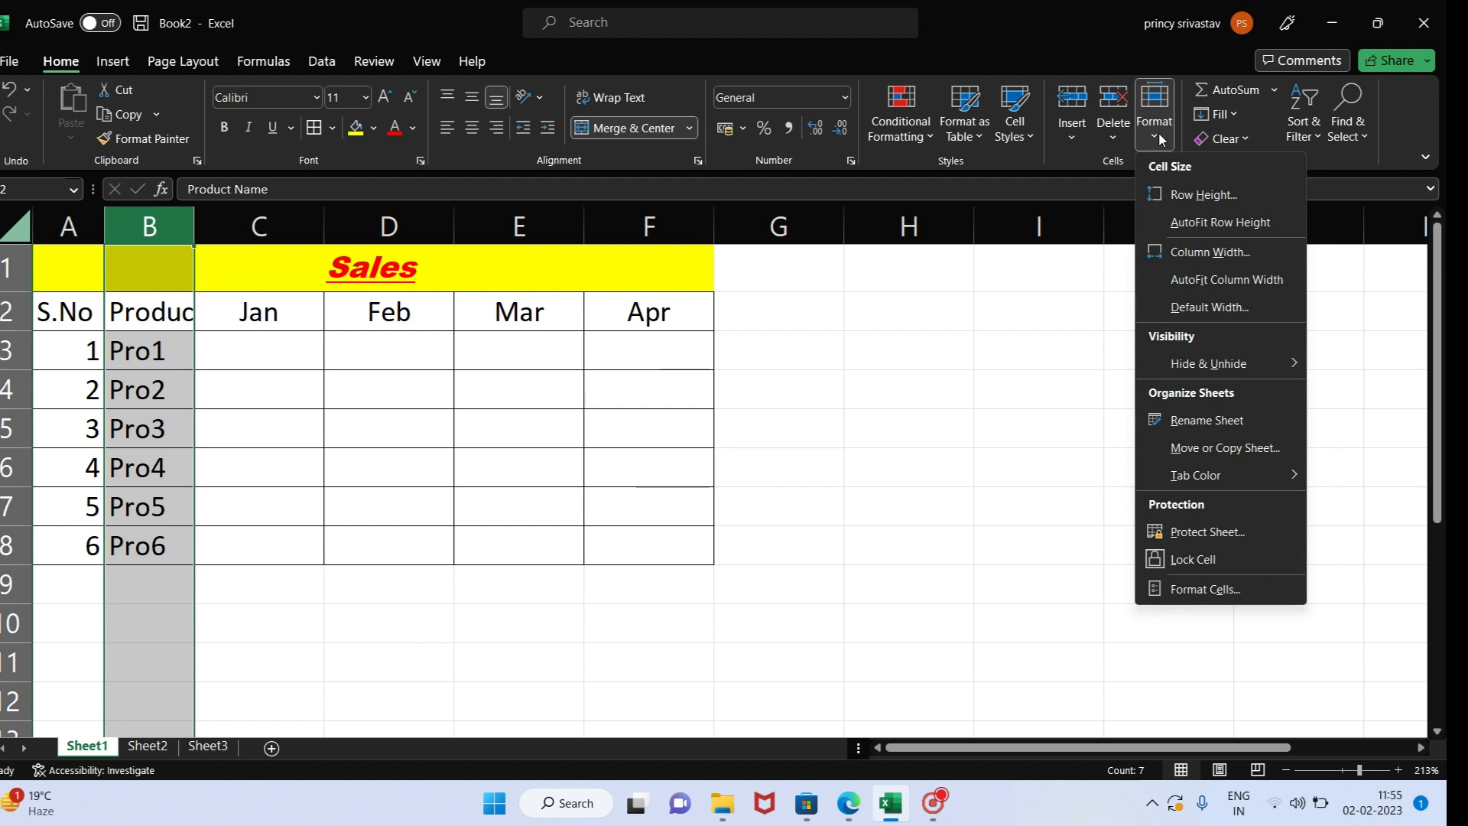
pyautogui.click(1239, 284)
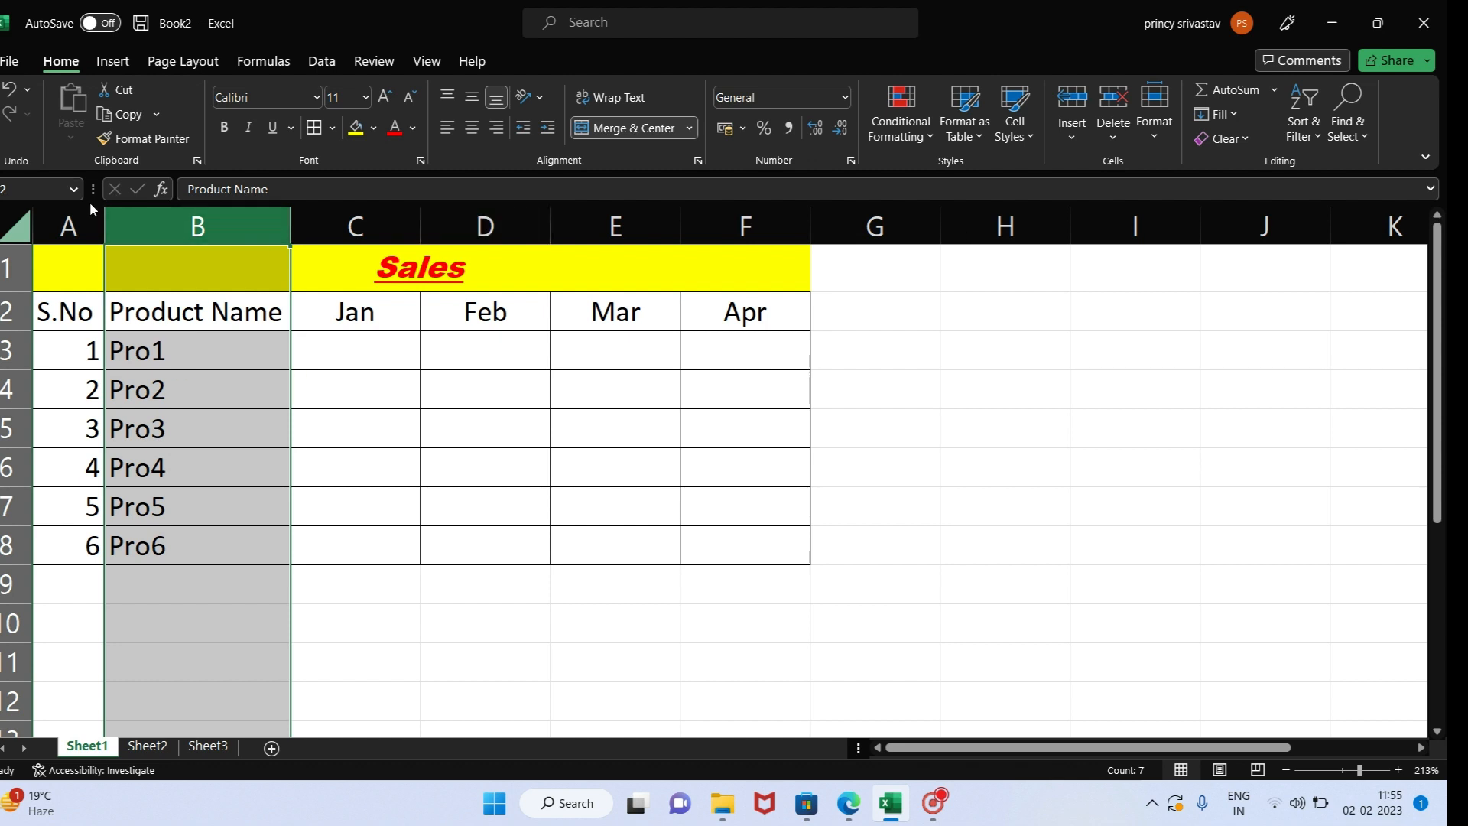
# - Apply AutoFit Column Width to columns A to F and undo the resizing
pyautogui.moveTo(67, 223); pyautogui.dragTo(763, 244)
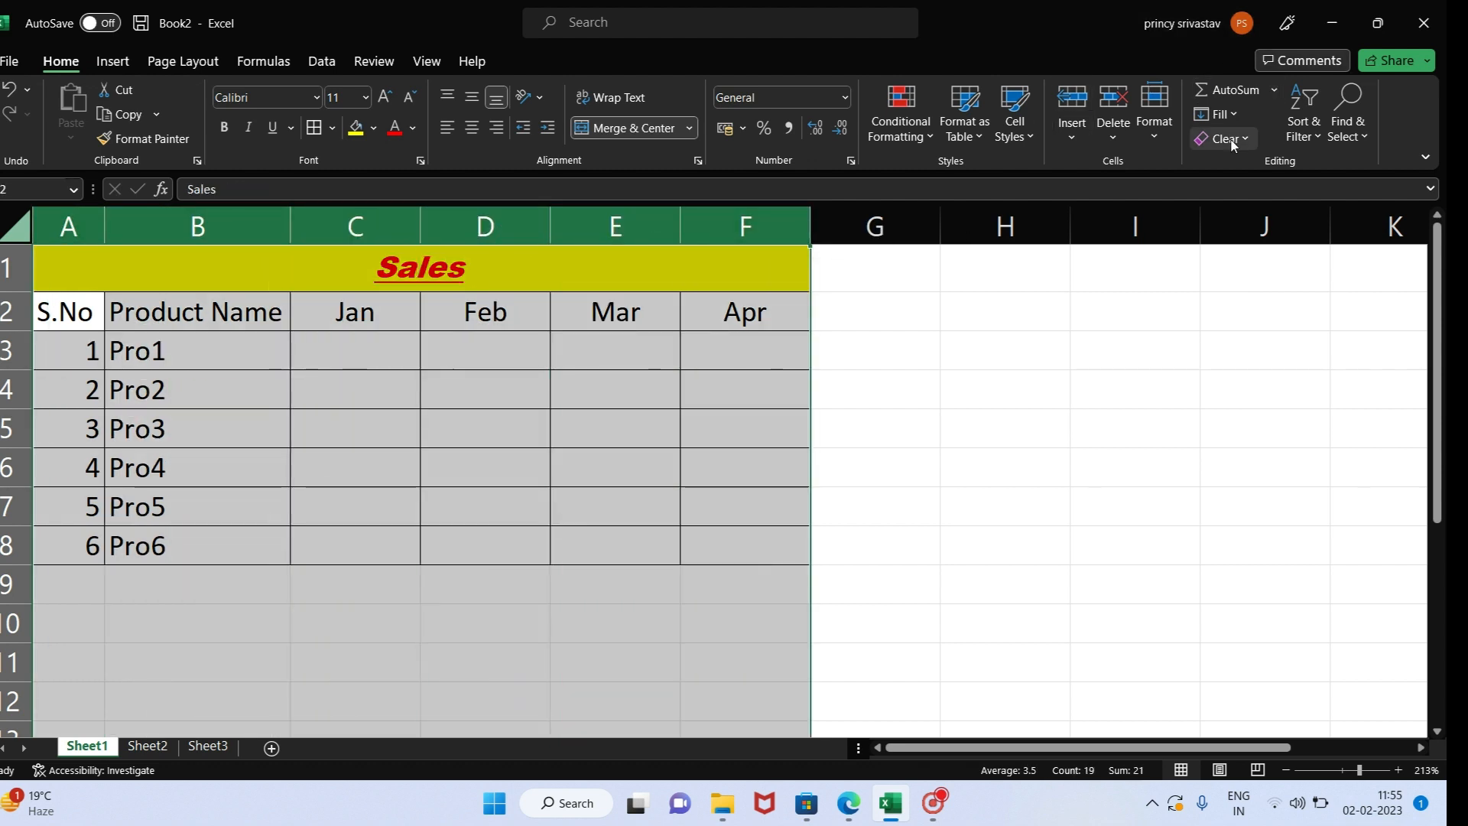
pyautogui.click(1151, 136)
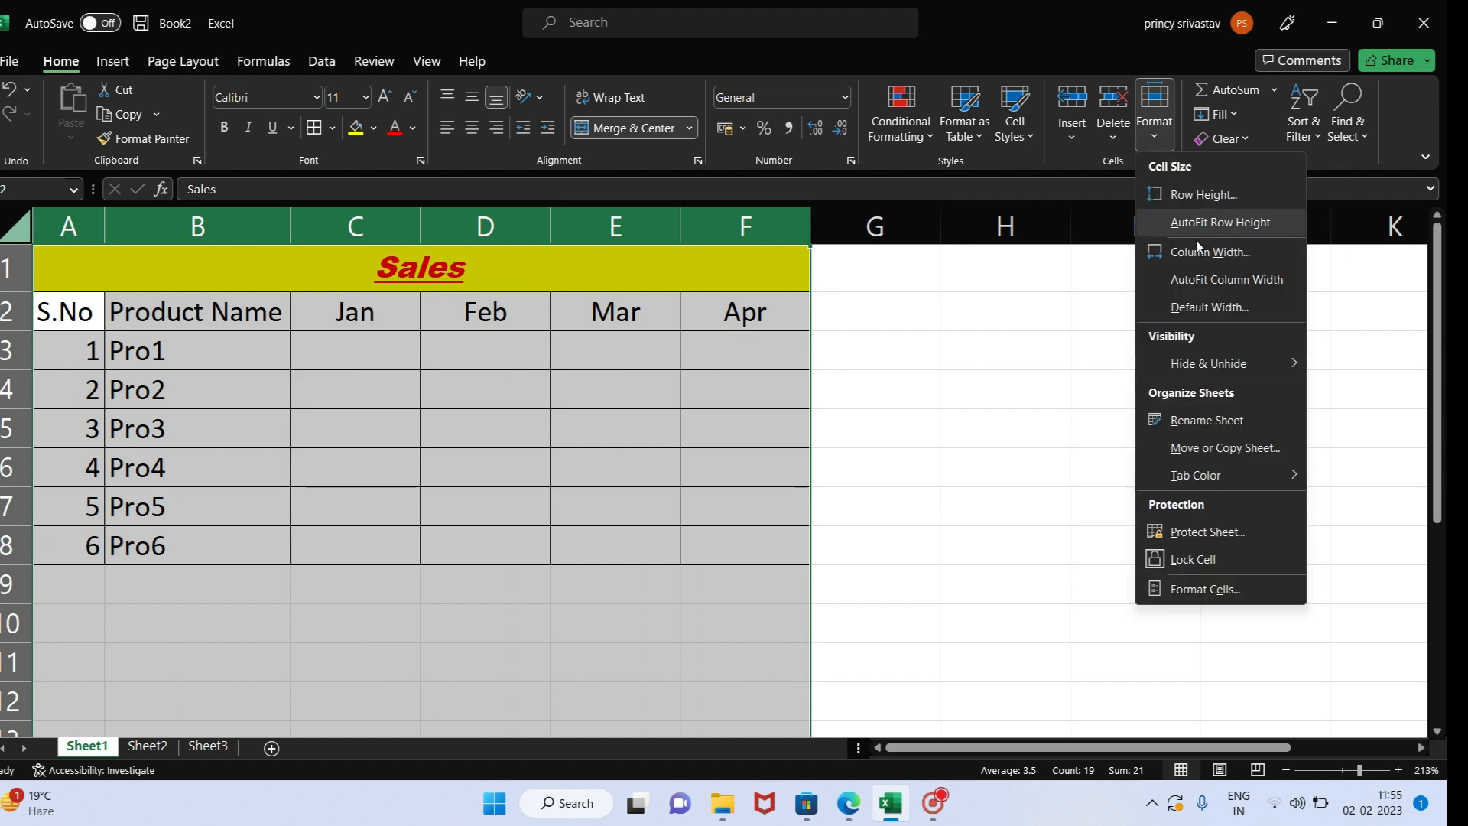
pyautogui.click(1210, 287)
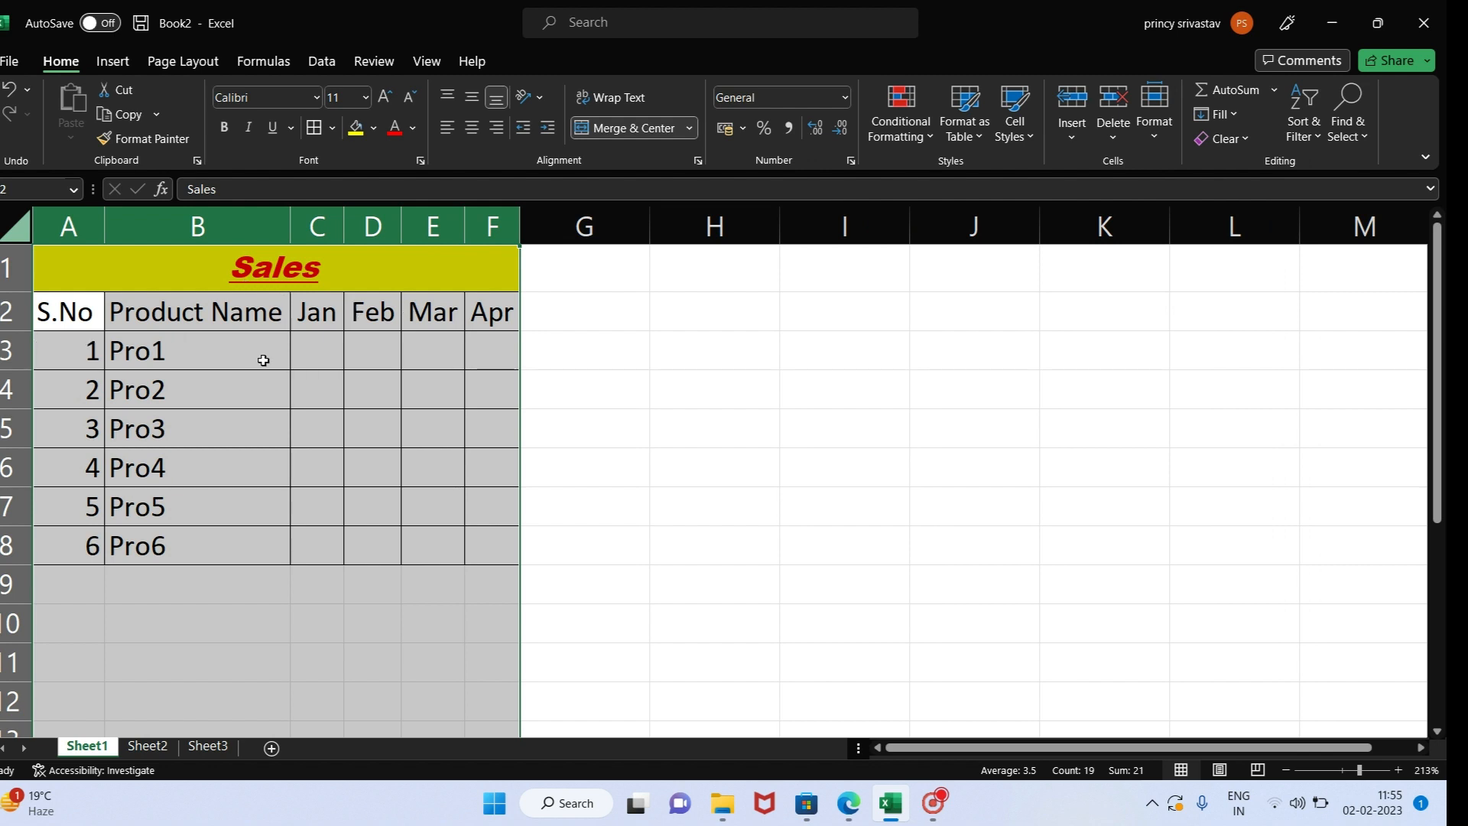
pyautogui.hotkey('ctrl', 'z')
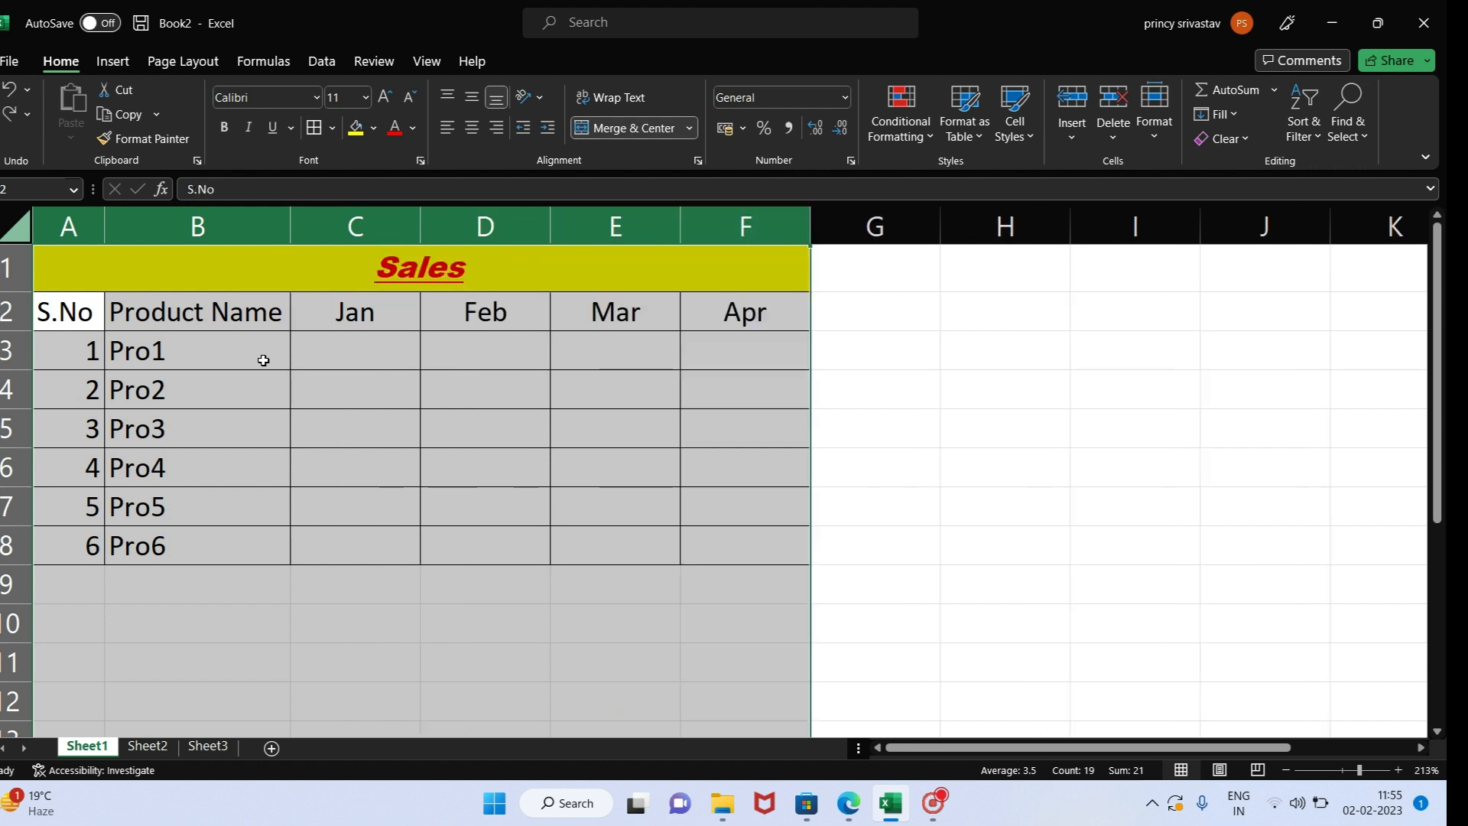
pyautogui.click(207, 321)
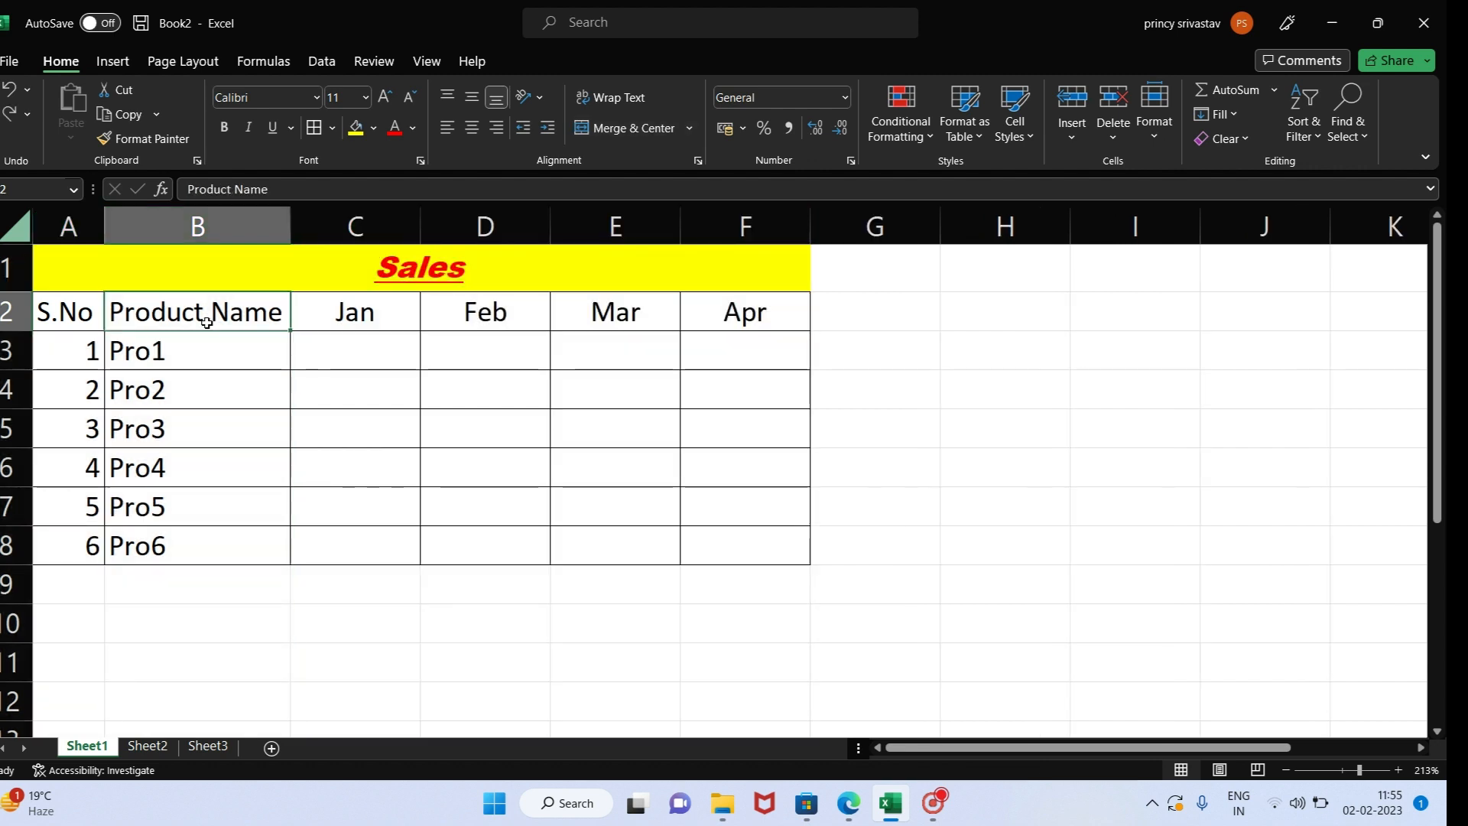
# - Center the contents of the table range A2 to F8
pyautogui.moveTo(63, 313); pyautogui.dragTo(731, 558)
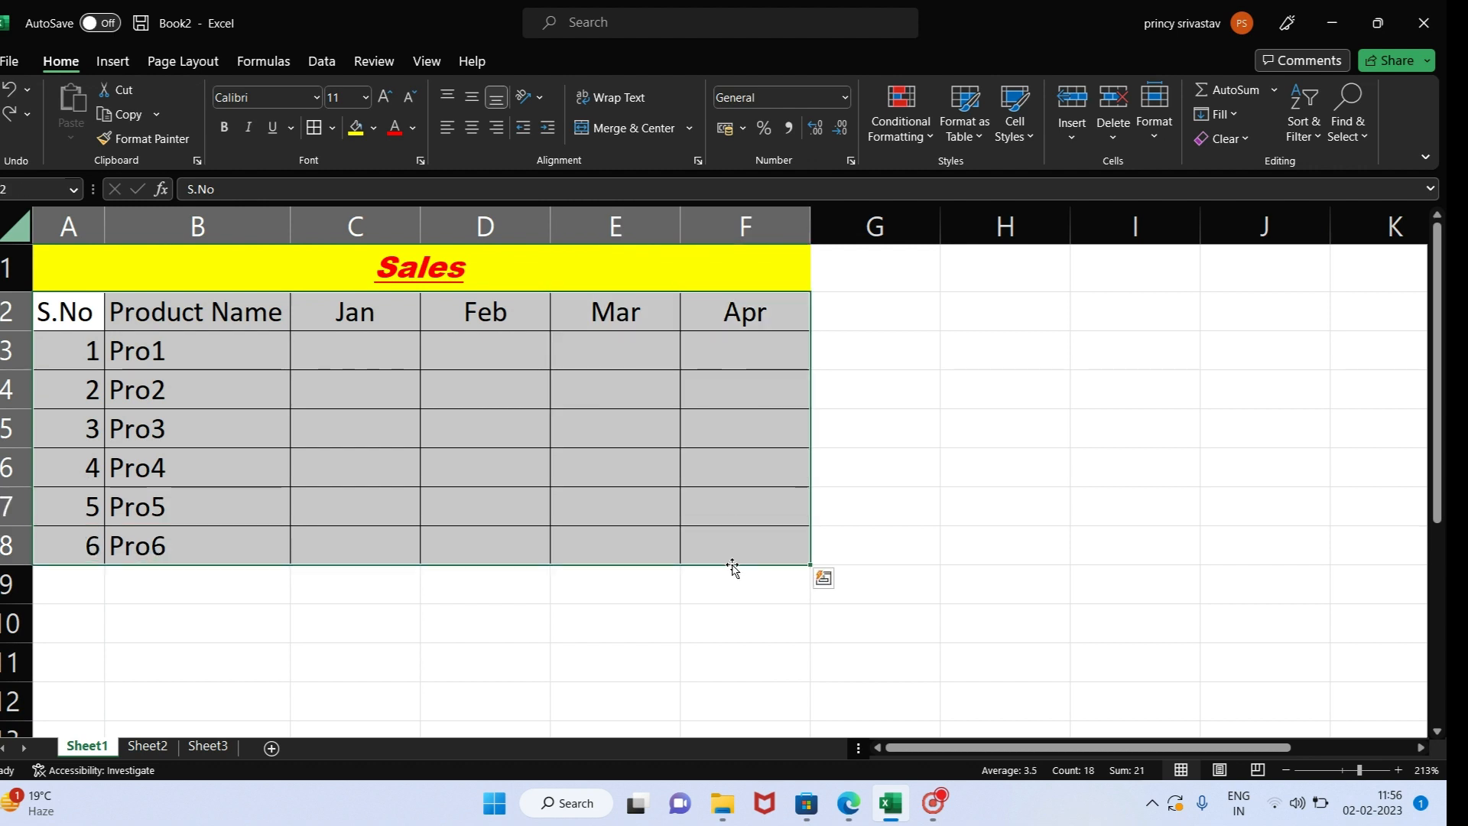
pyautogui.click(472, 128)
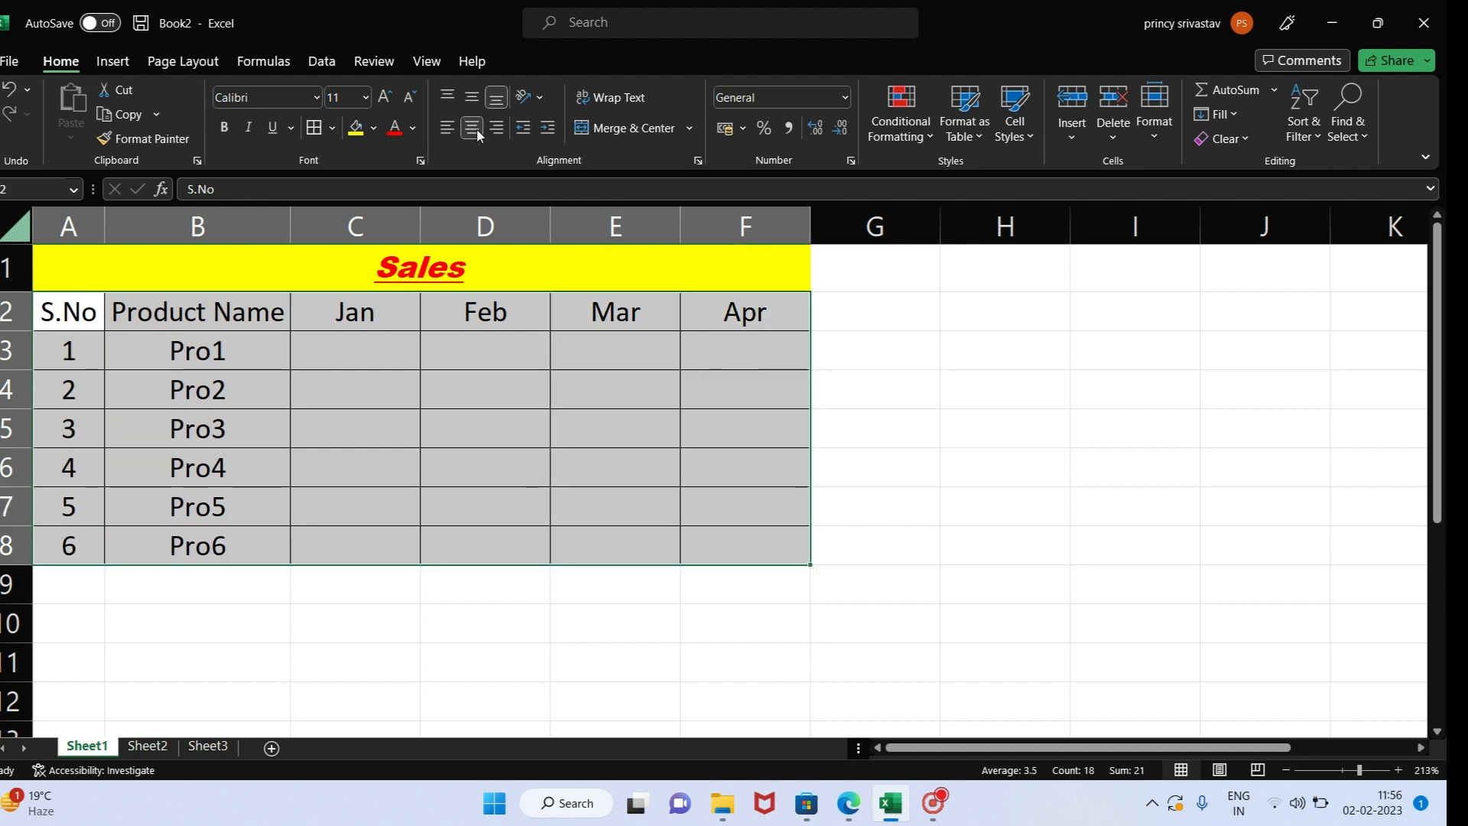
pyautogui.click(436, 350)
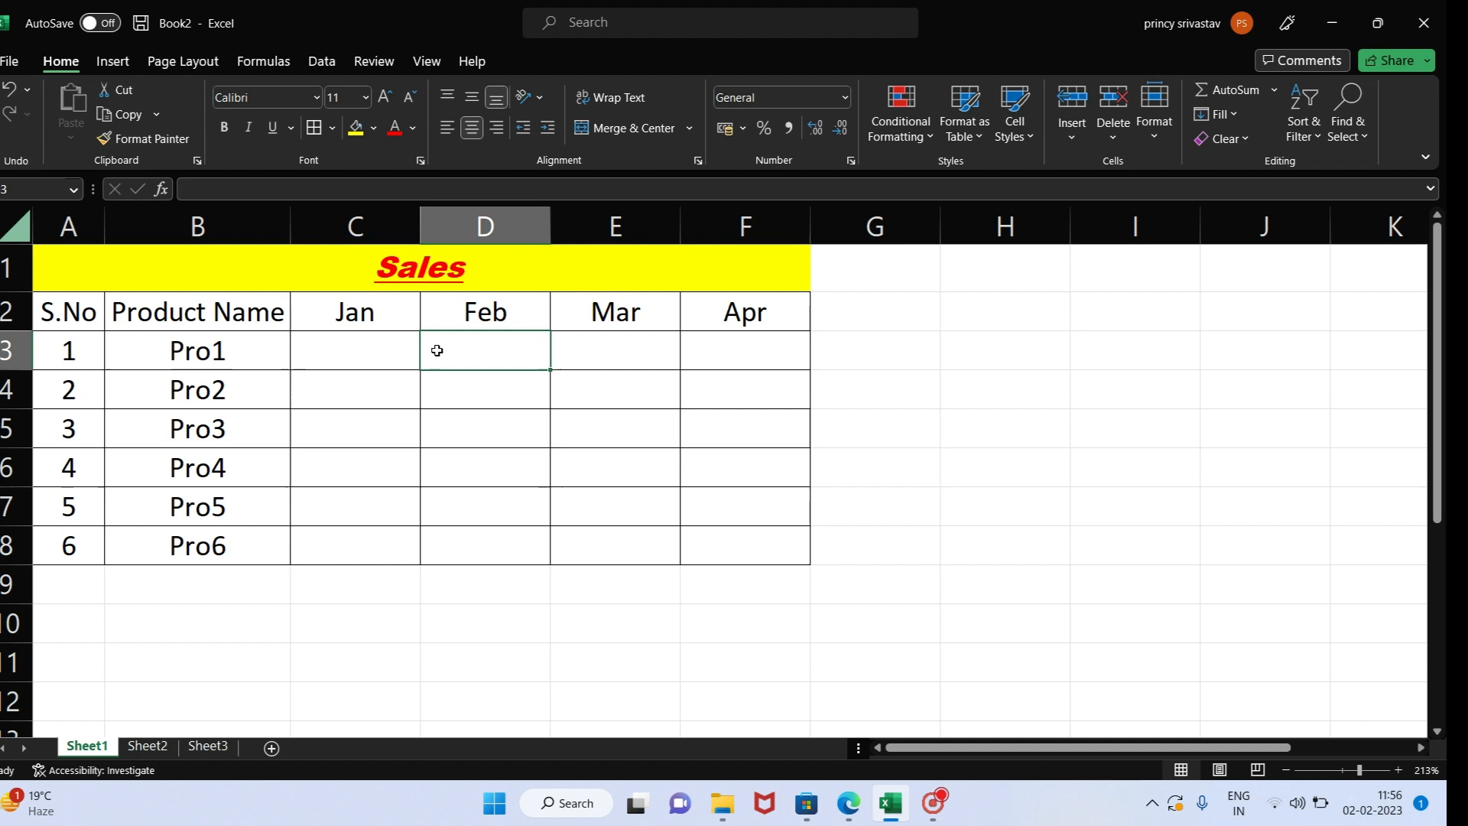
# - Enter sales of 1000 for Jan and 4000 for Feb in the Pro1 row, and clear both cells
pyautogui.click(371, 354)
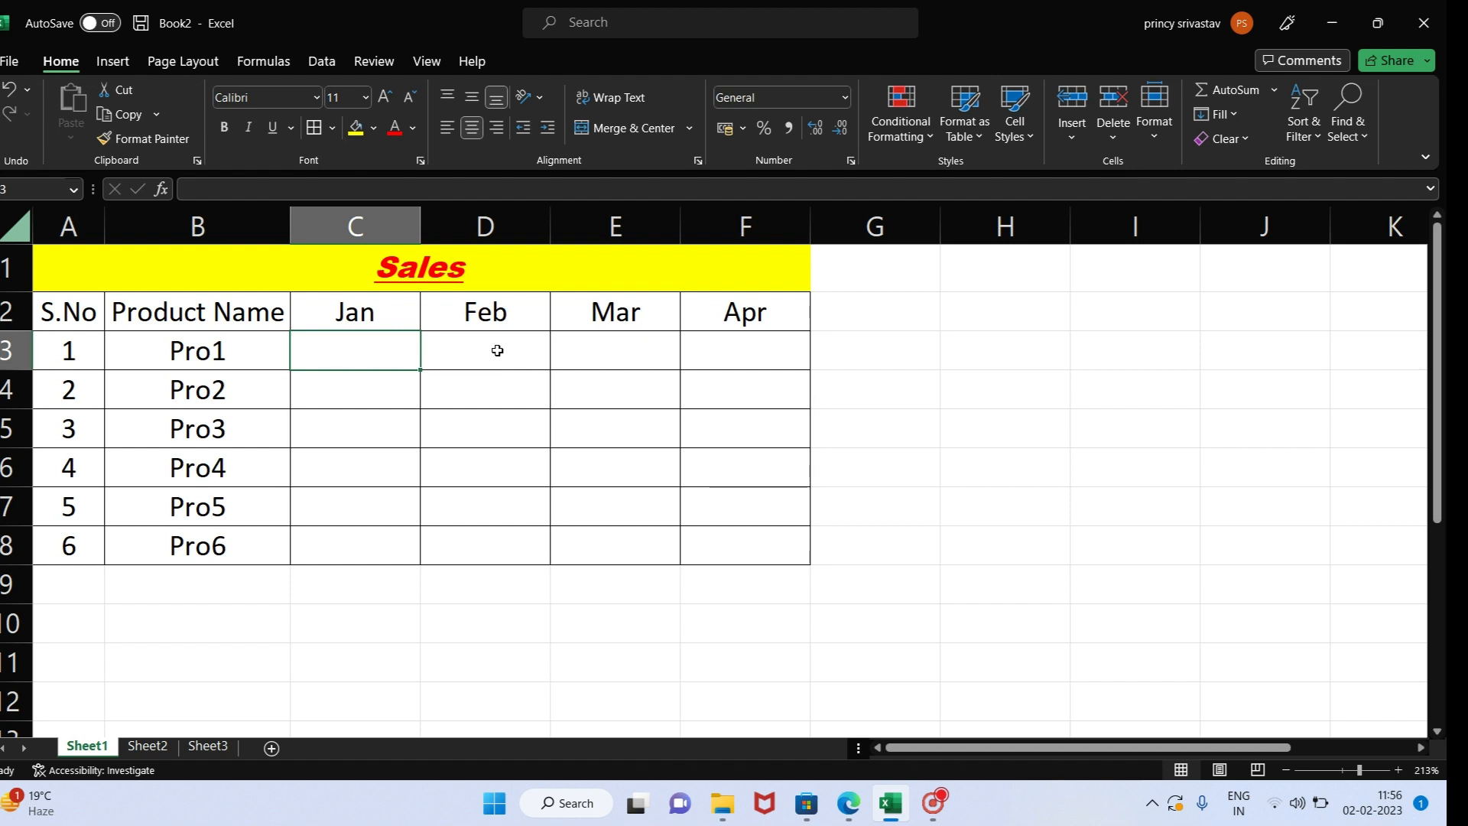
pyautogui.write('1000')
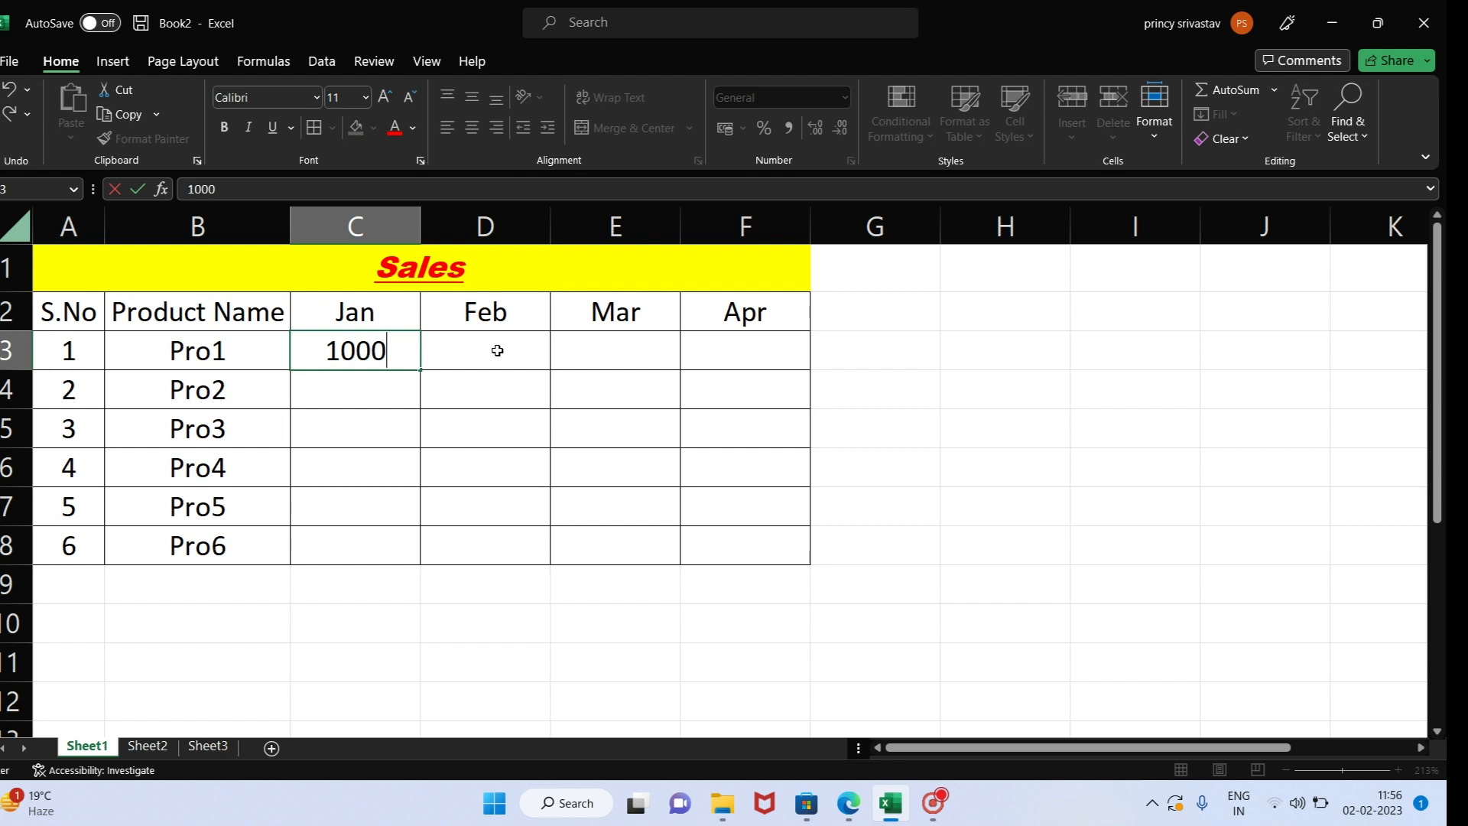
pyautogui.press('Tab')
pyautogui.write('4000')
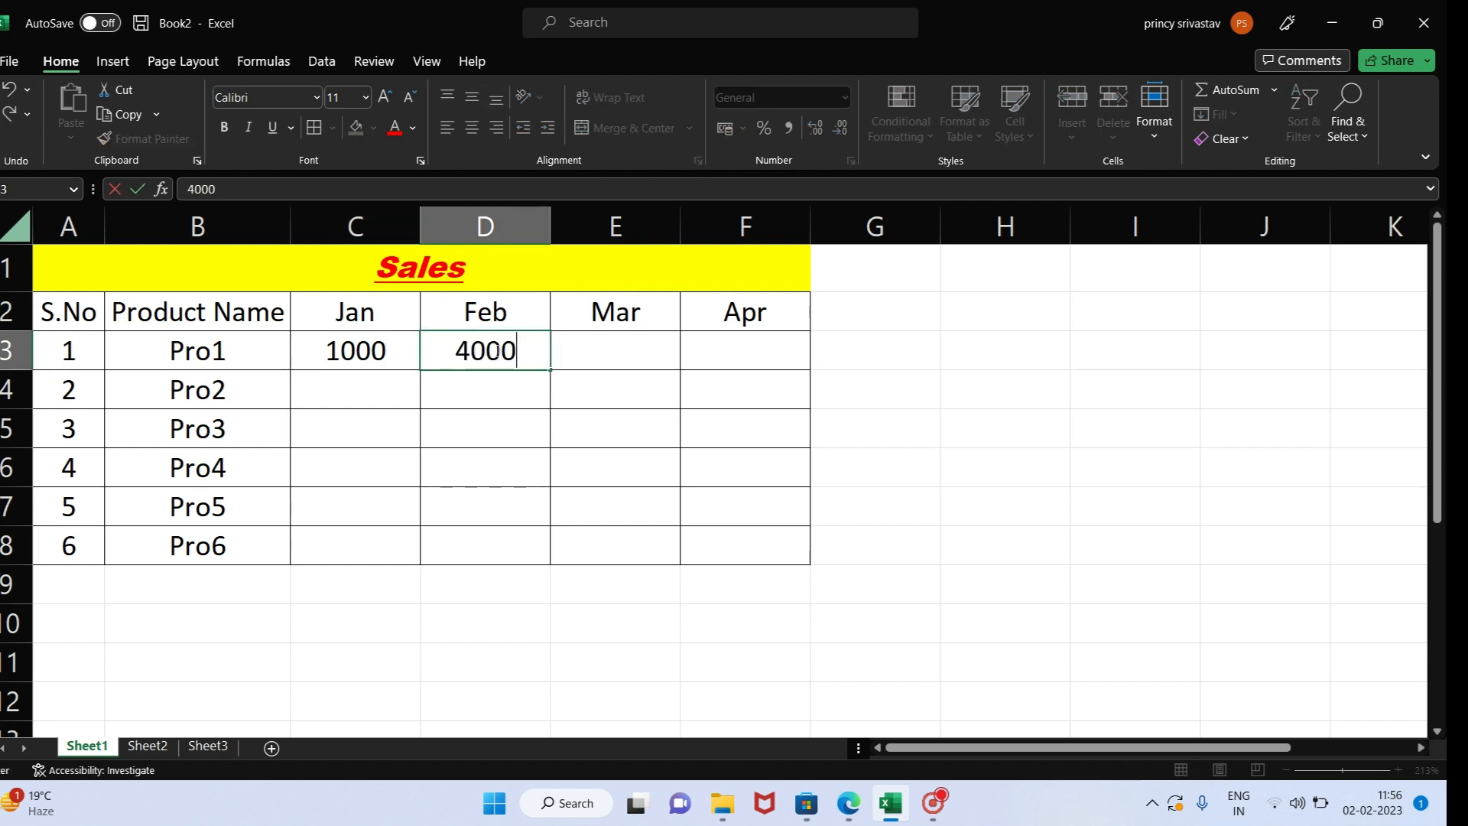
pyautogui.press('Return')
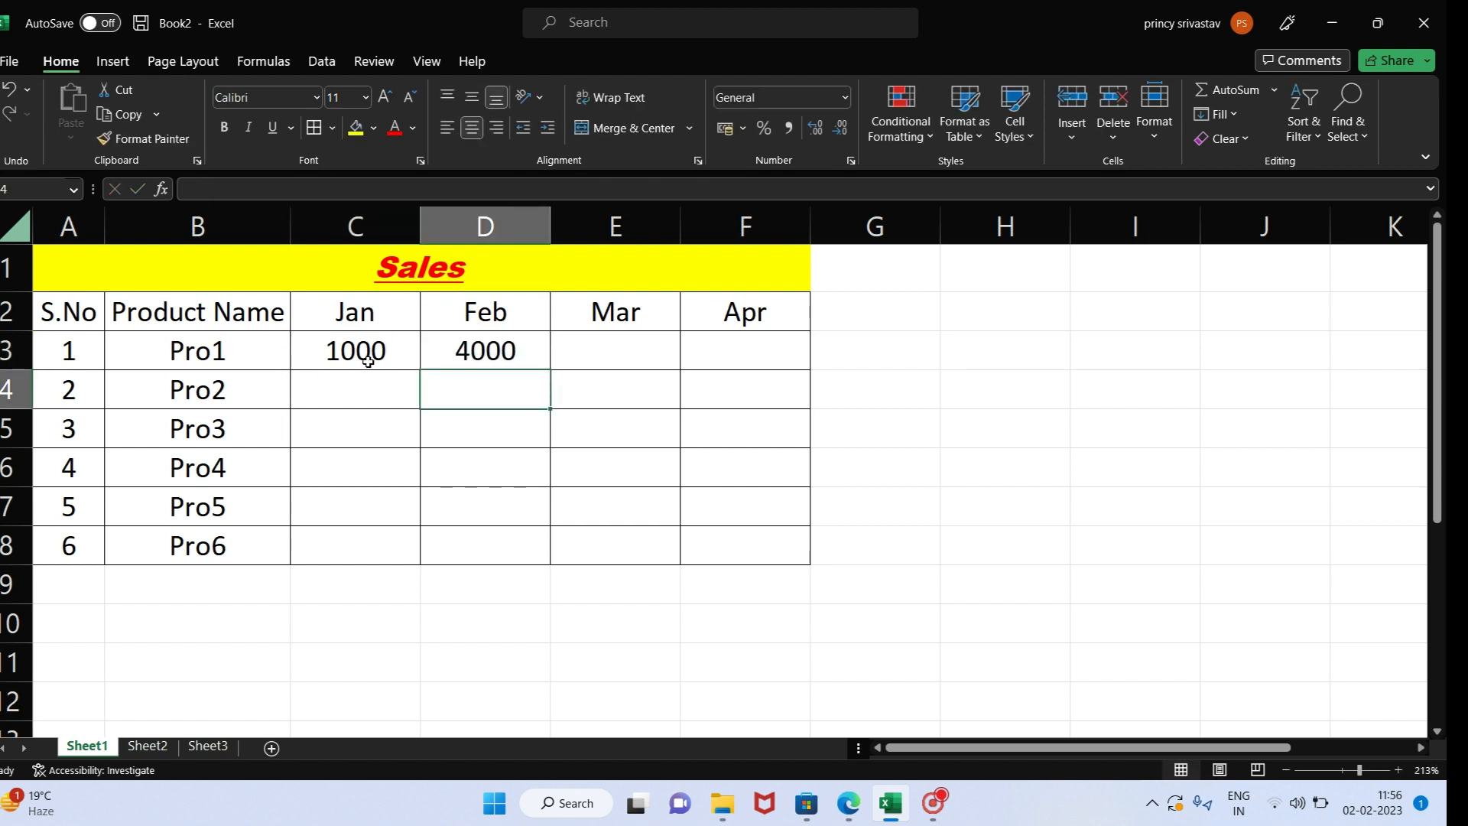
pyautogui.moveTo(370, 357); pyautogui.dragTo(498, 350)
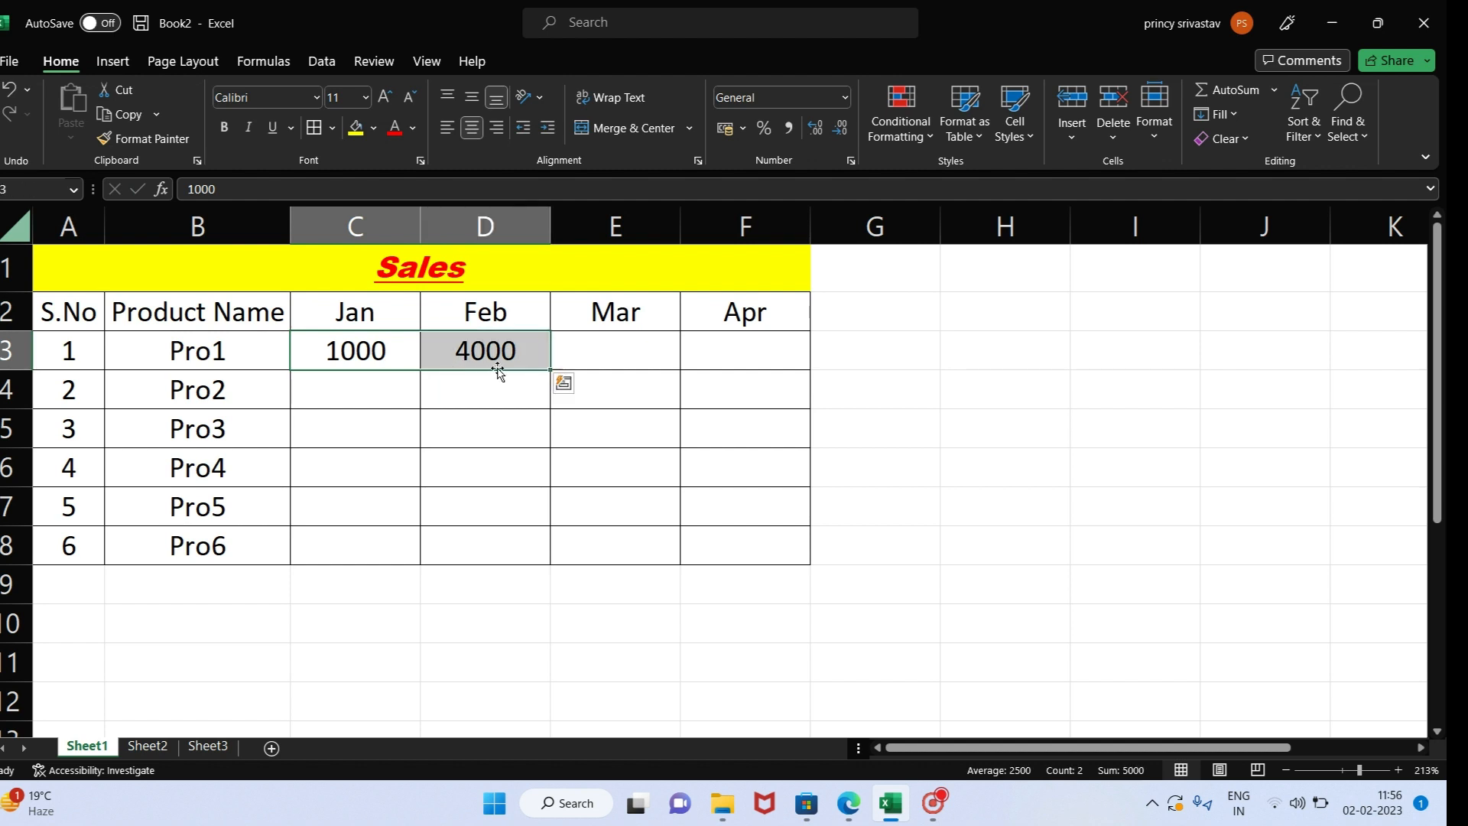
pyautogui.press('Delete')
# - Enter the formula =RANDBETWEEN(1000,5000) in cell C3, the Jan sales of Pro1
pyautogui.click(381, 345)
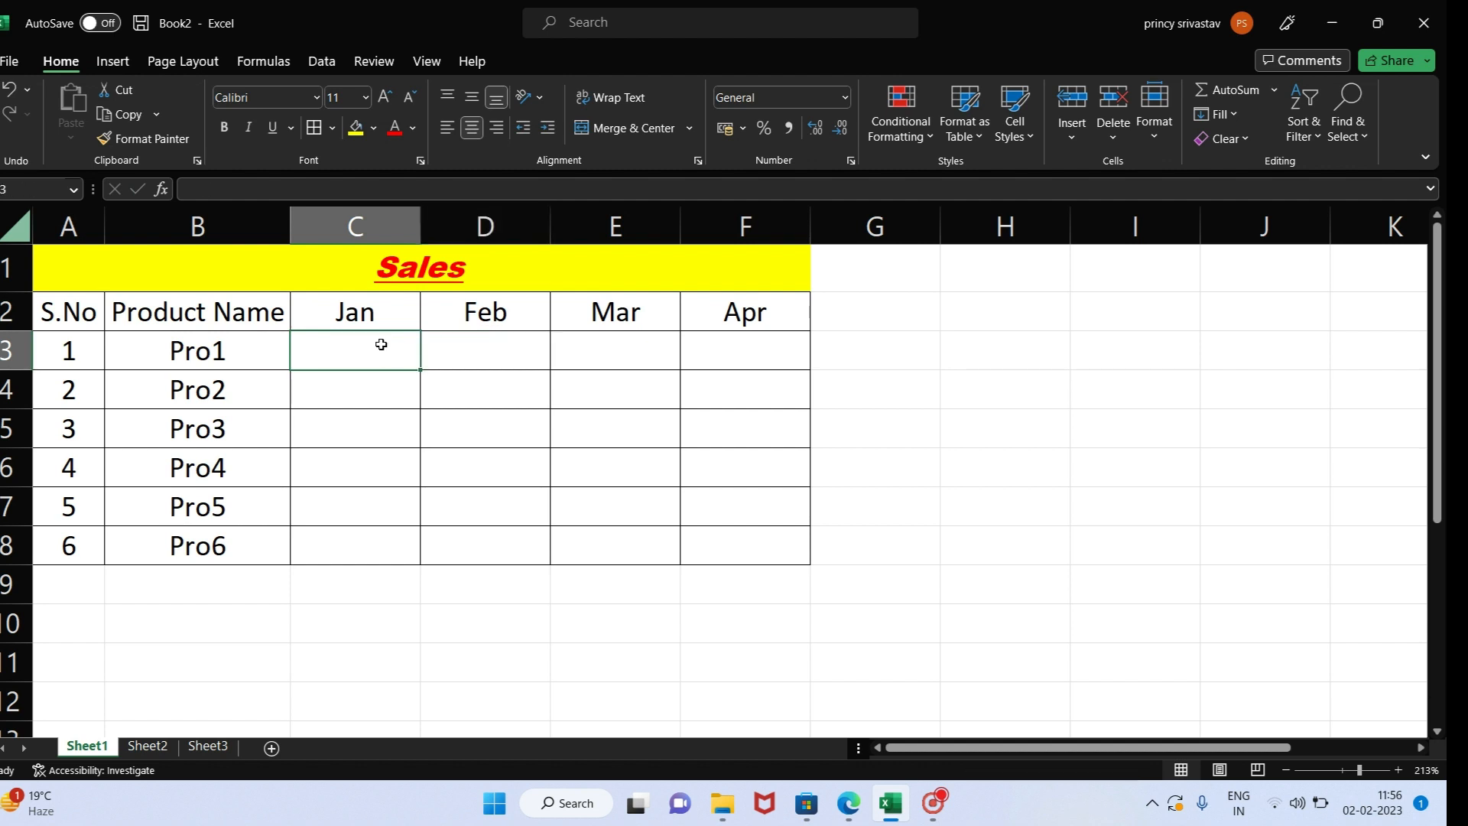
pyautogui.write('=')
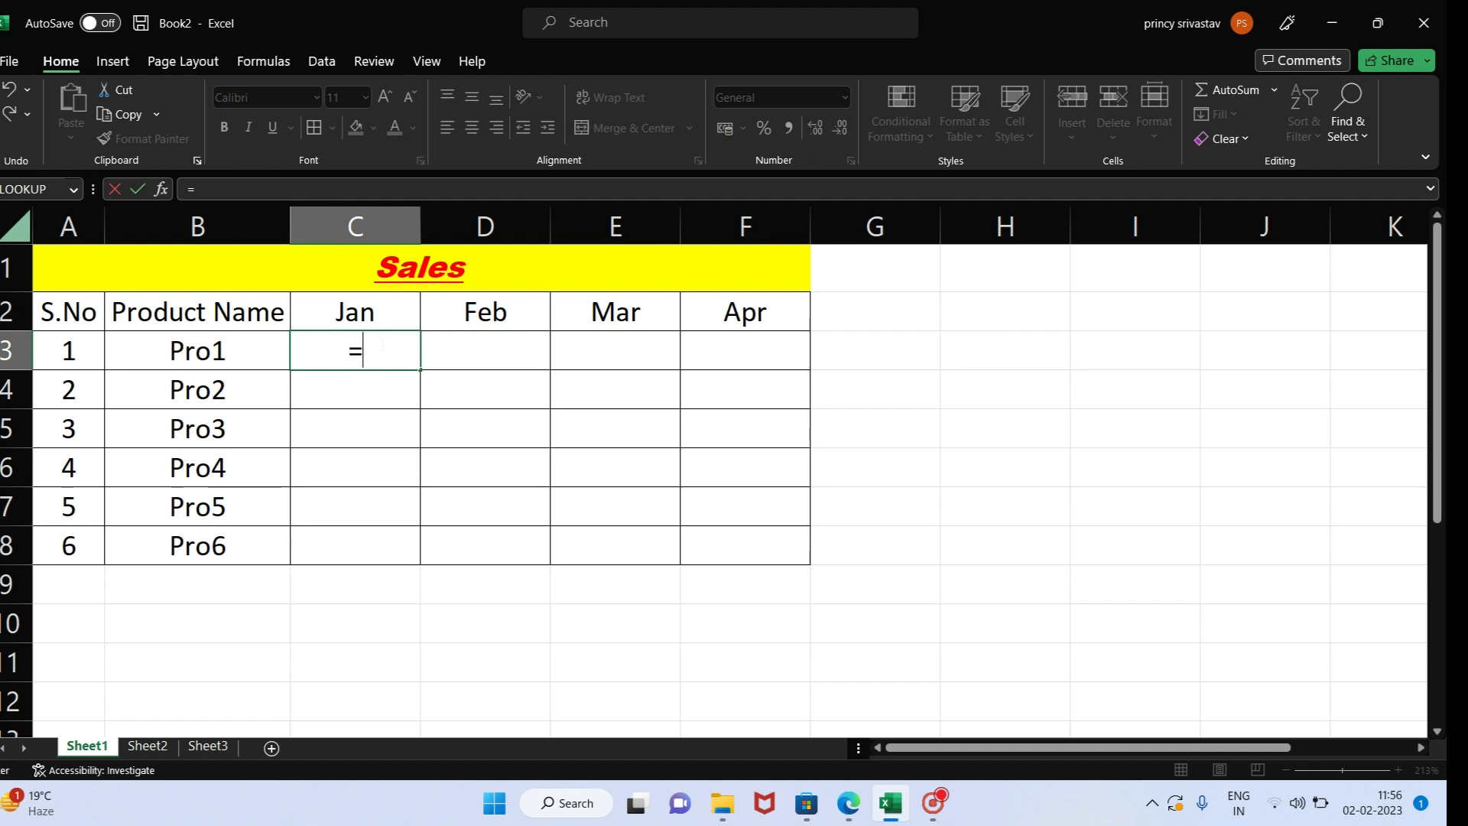
pyautogui.hotkey('shift', 'Left')
pyautogui.press('Right')
pyautogui.write('ra')
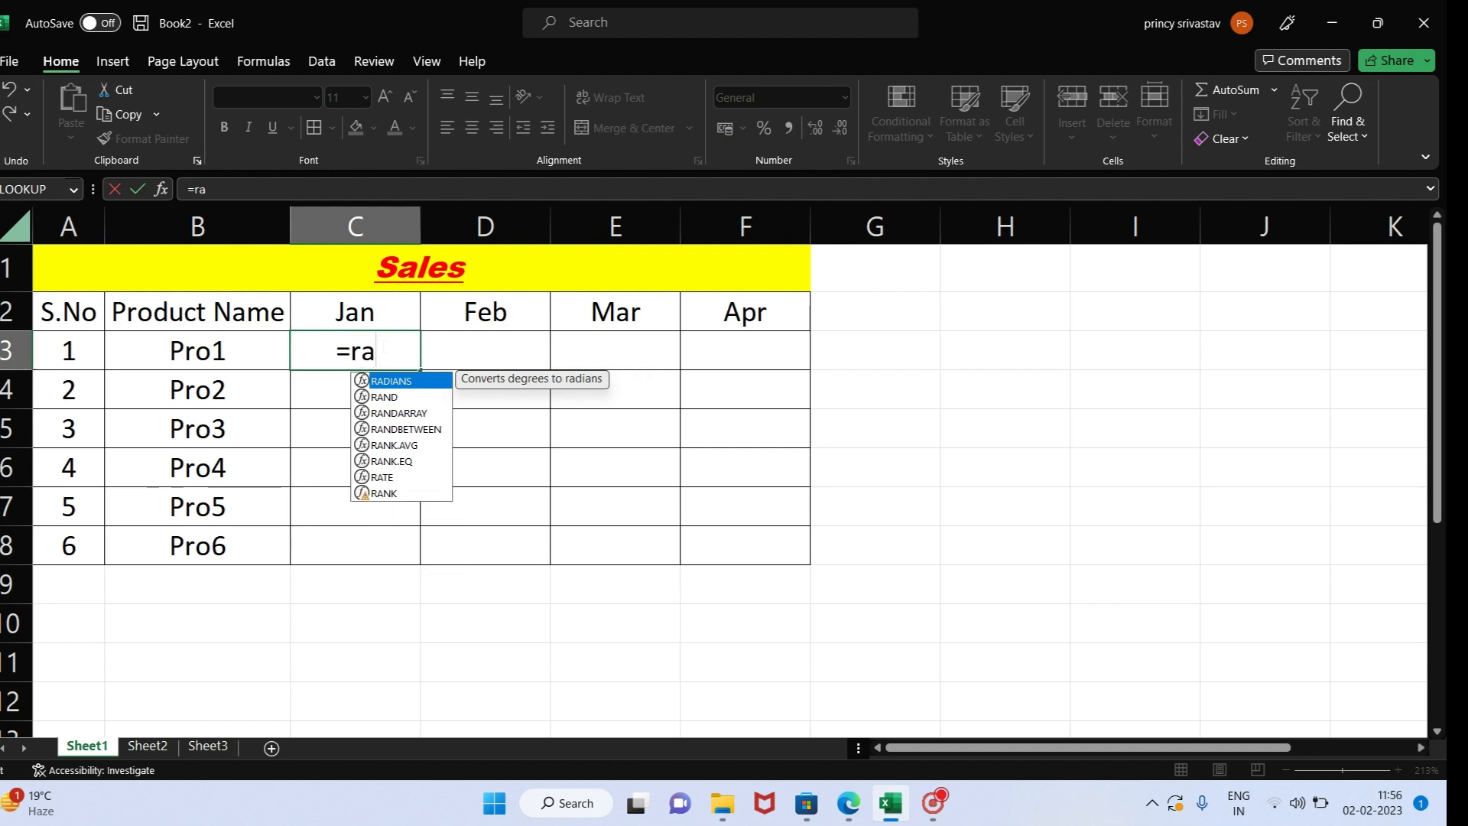
pyautogui.write('ndbe')
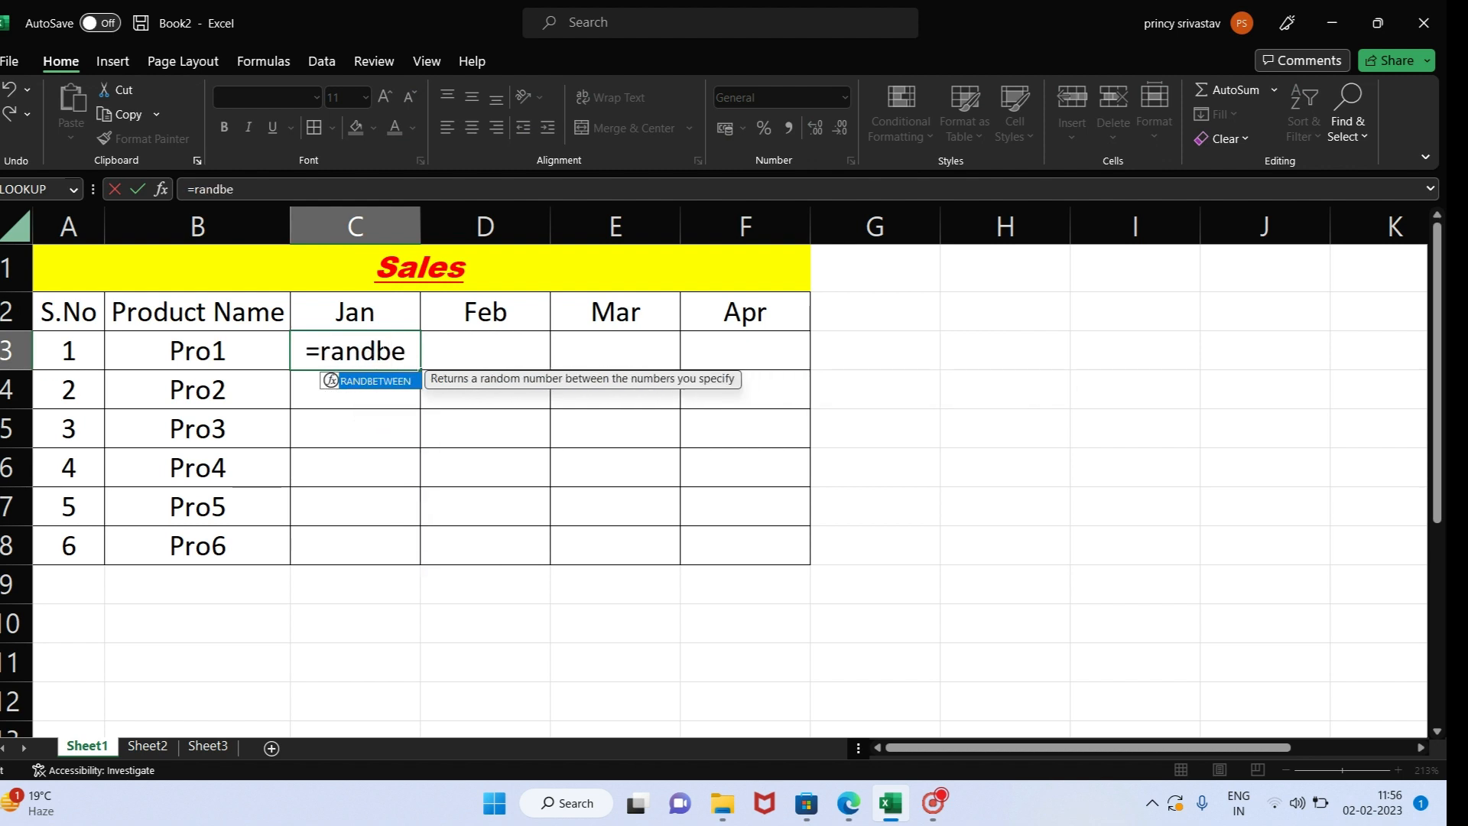
pyautogui.write('twe')
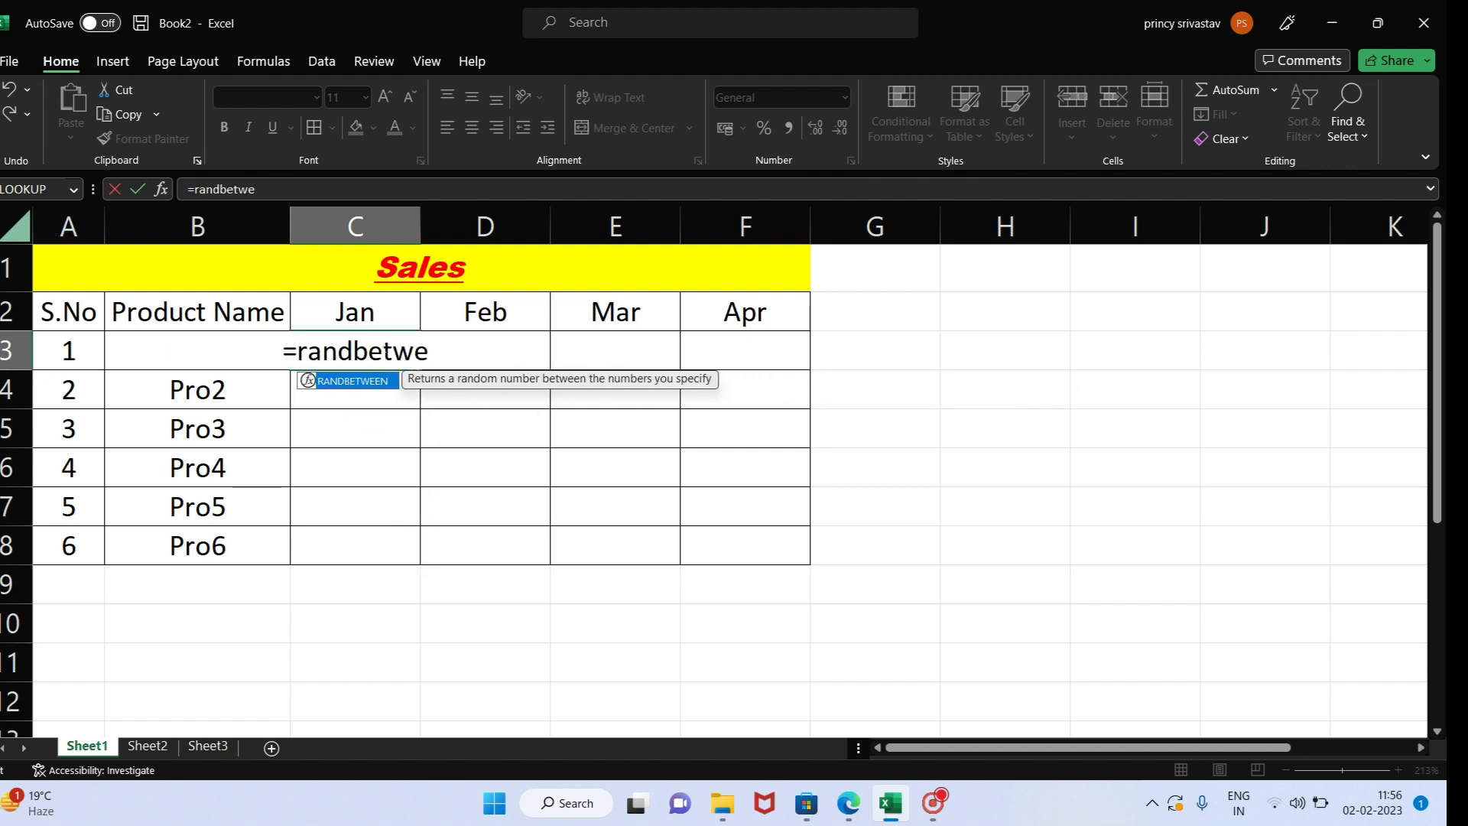
pyautogui.press('BackSpace')
pyautogui.press('BackSpace')
pyautogui.press('BackSpace')
pyautogui.press('BackSpace')
pyautogui.press('BackSpace')
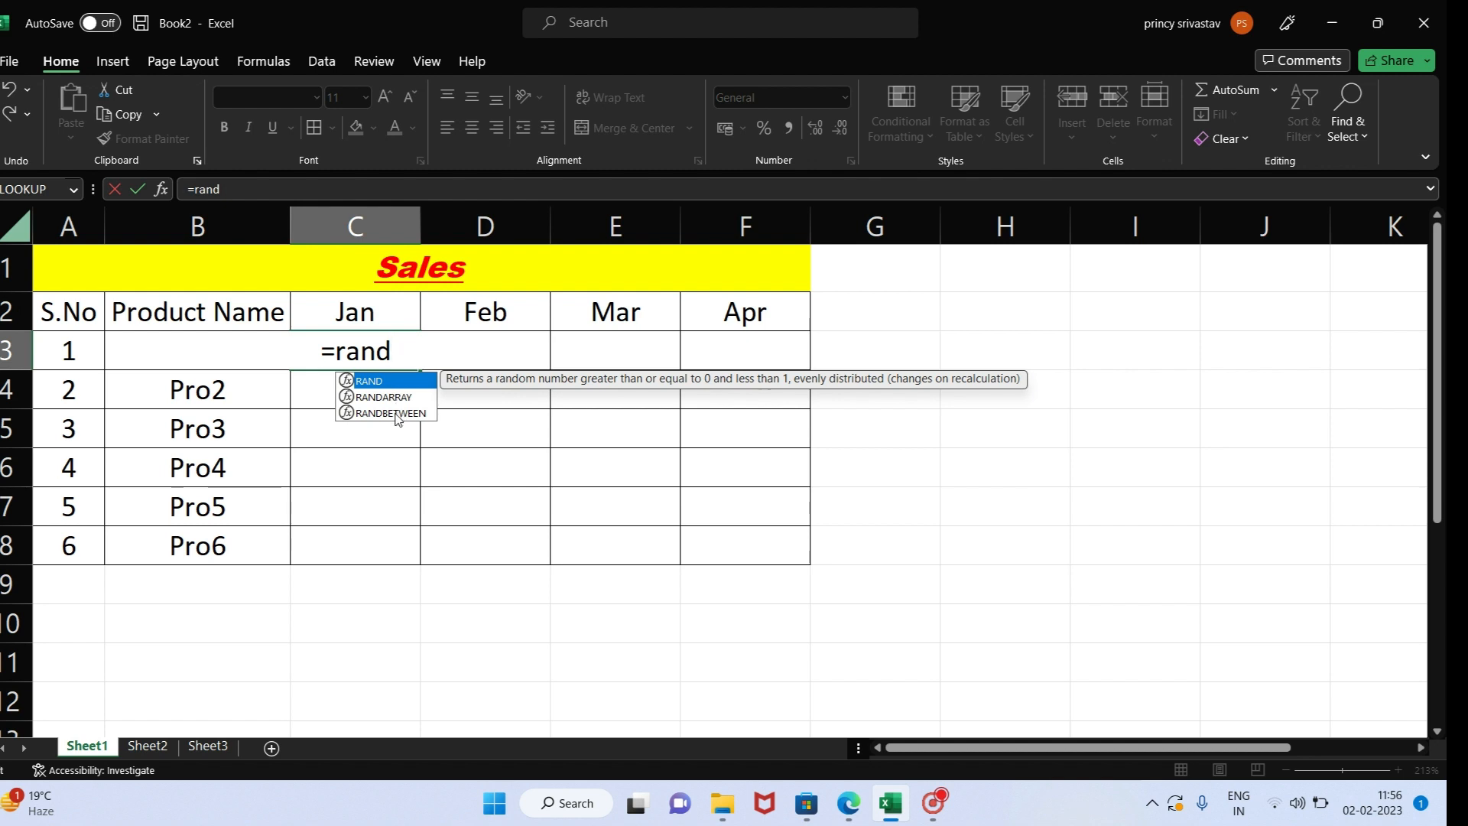
pyautogui.doubleClick(396, 414)
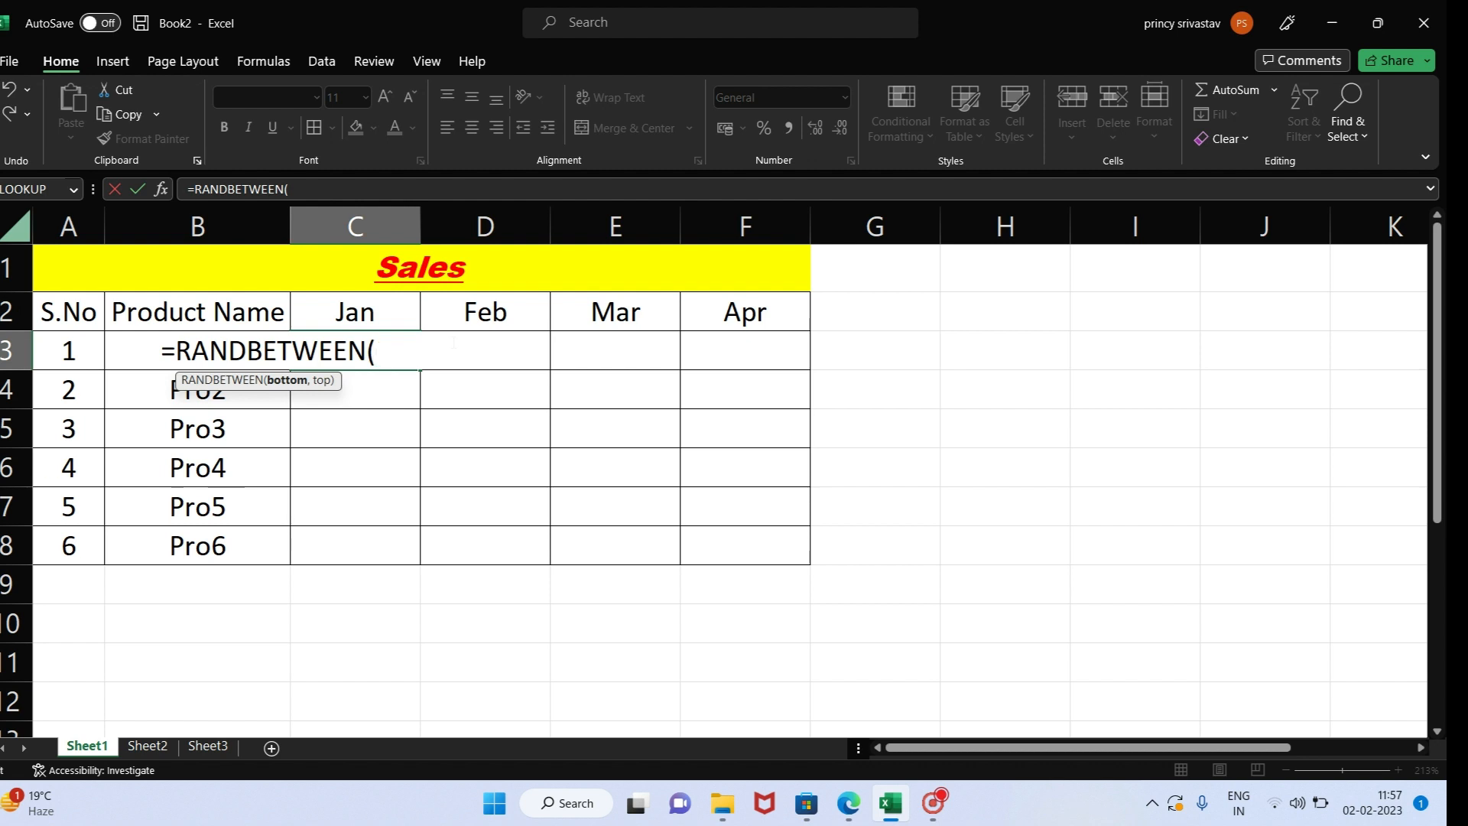
pyautogui.write('1000,')
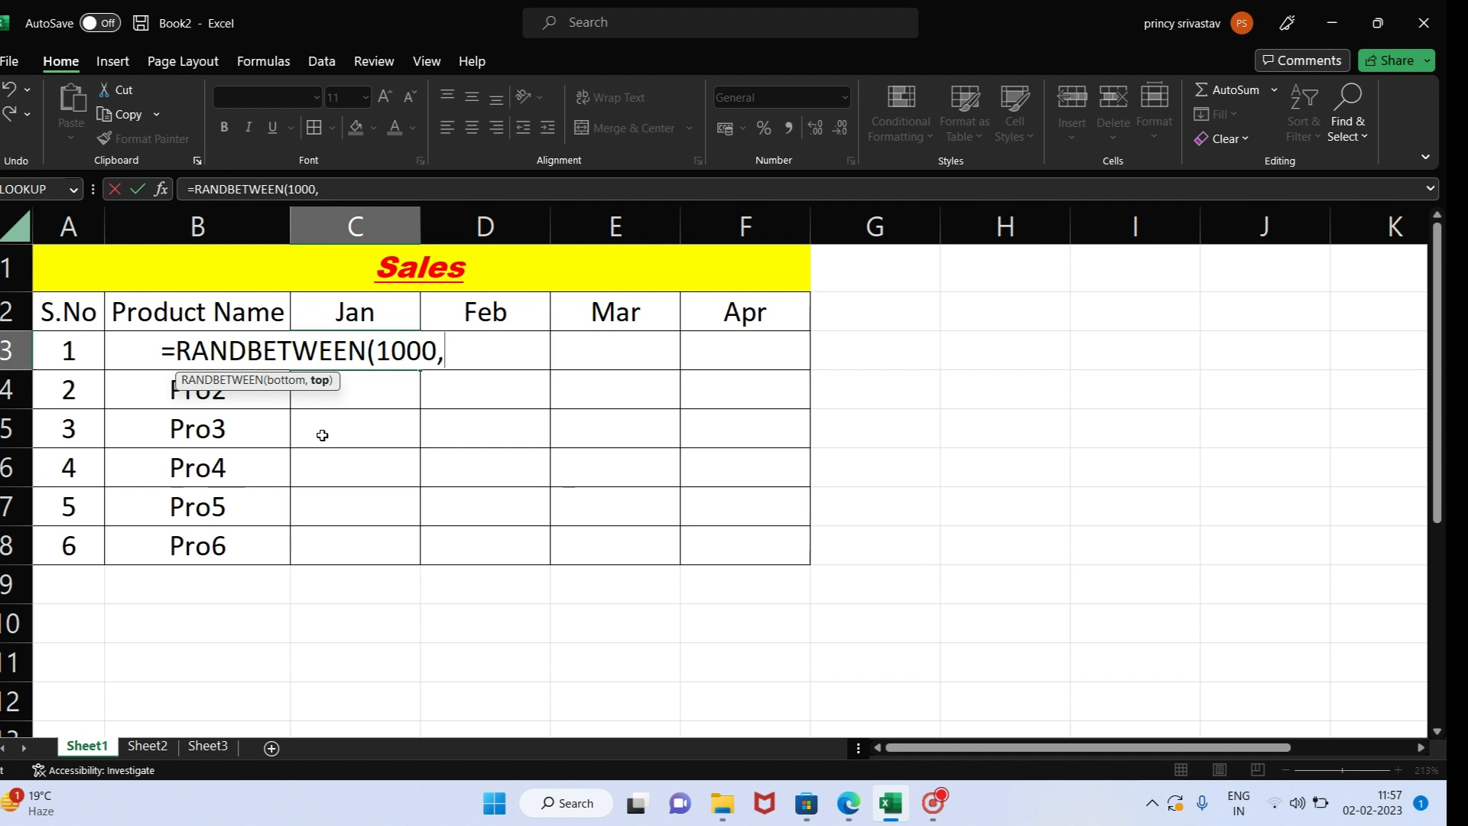
pyautogui.write('5000')
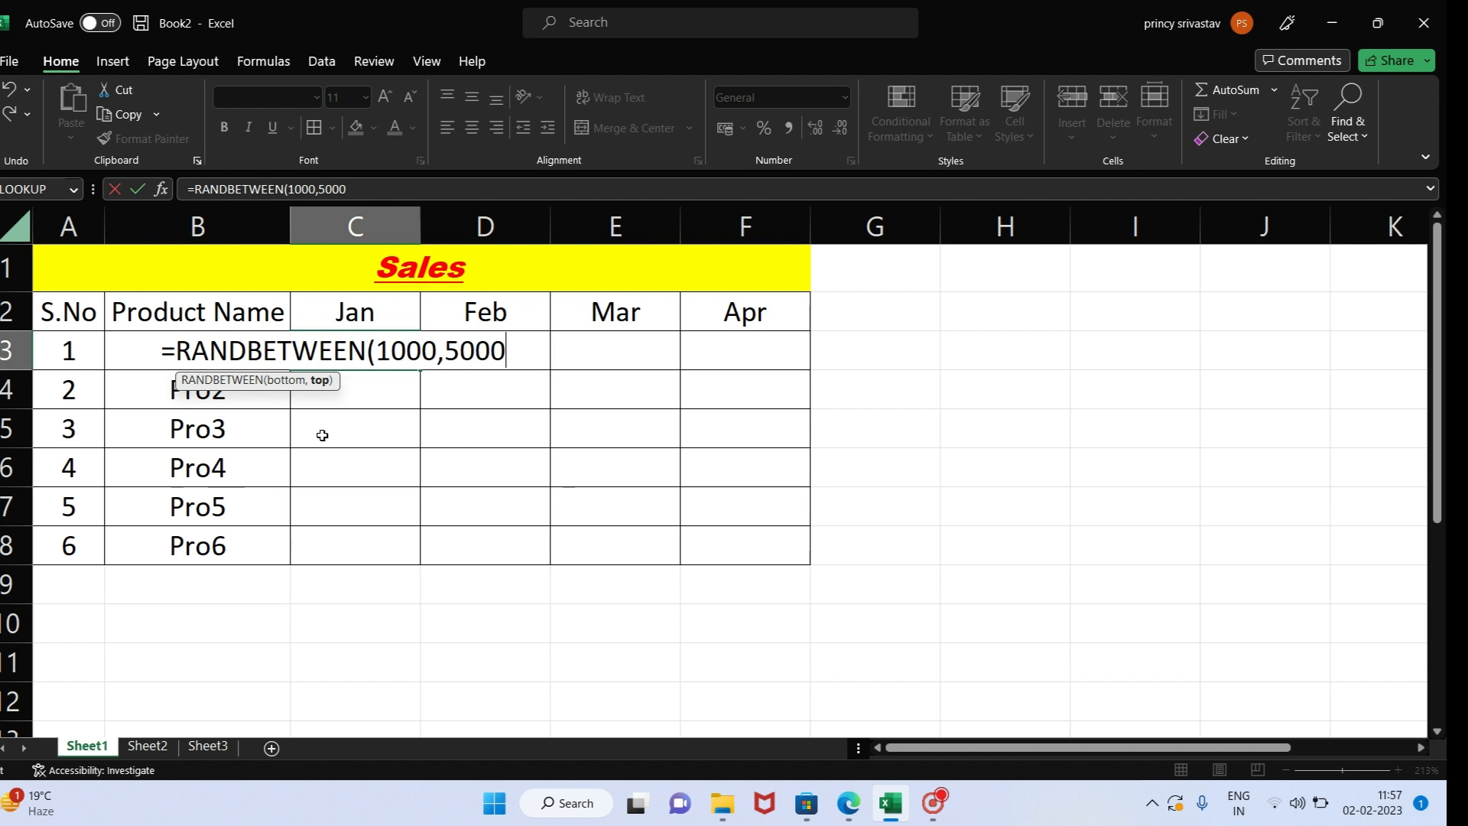
pyautogui.write(')')
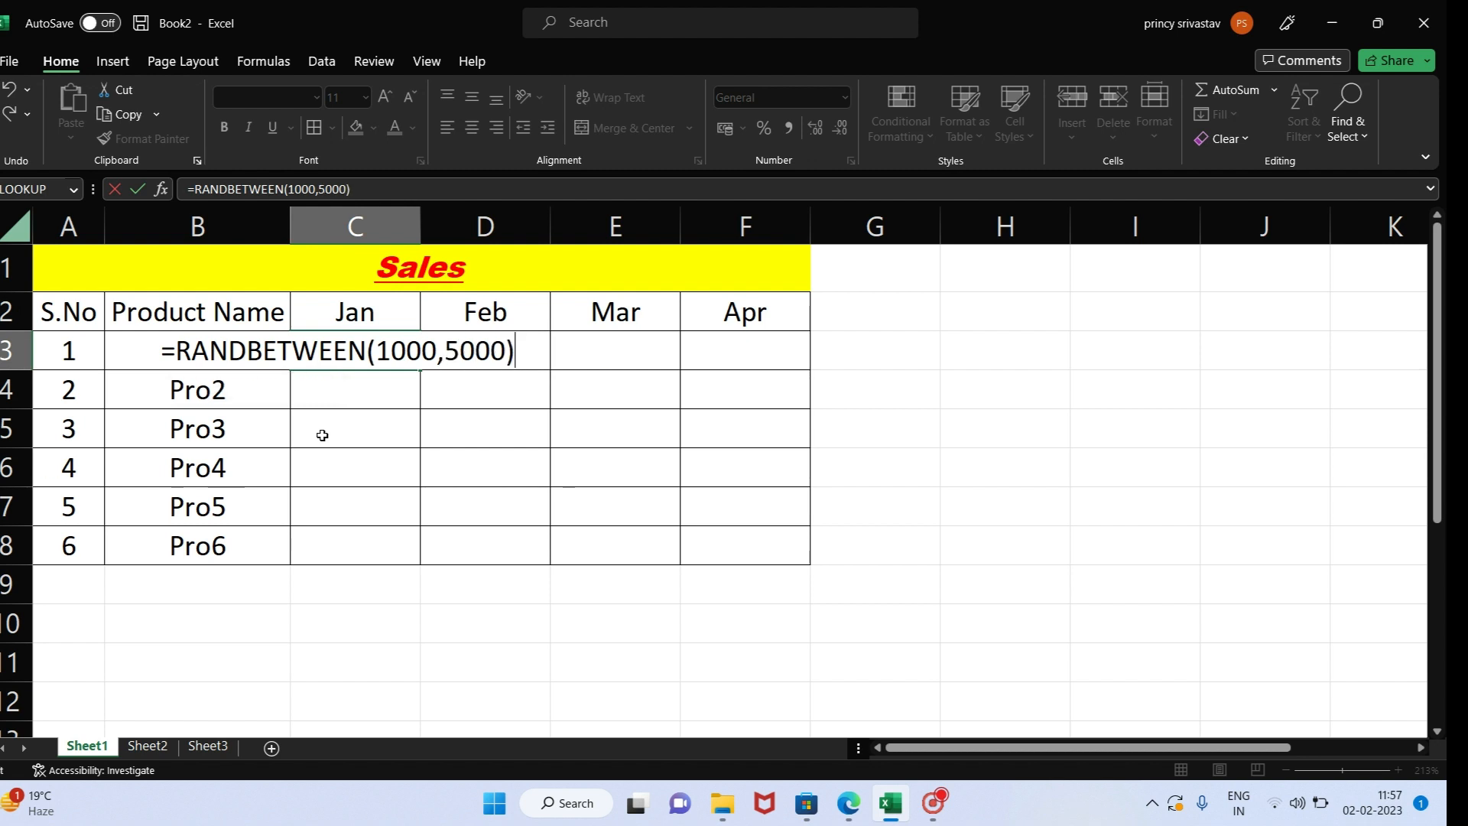
pyautogui.press('Return')
# - Fill the C3 formula down to C8, and clear the copies in C4 to C8
pyautogui.click(352, 342)
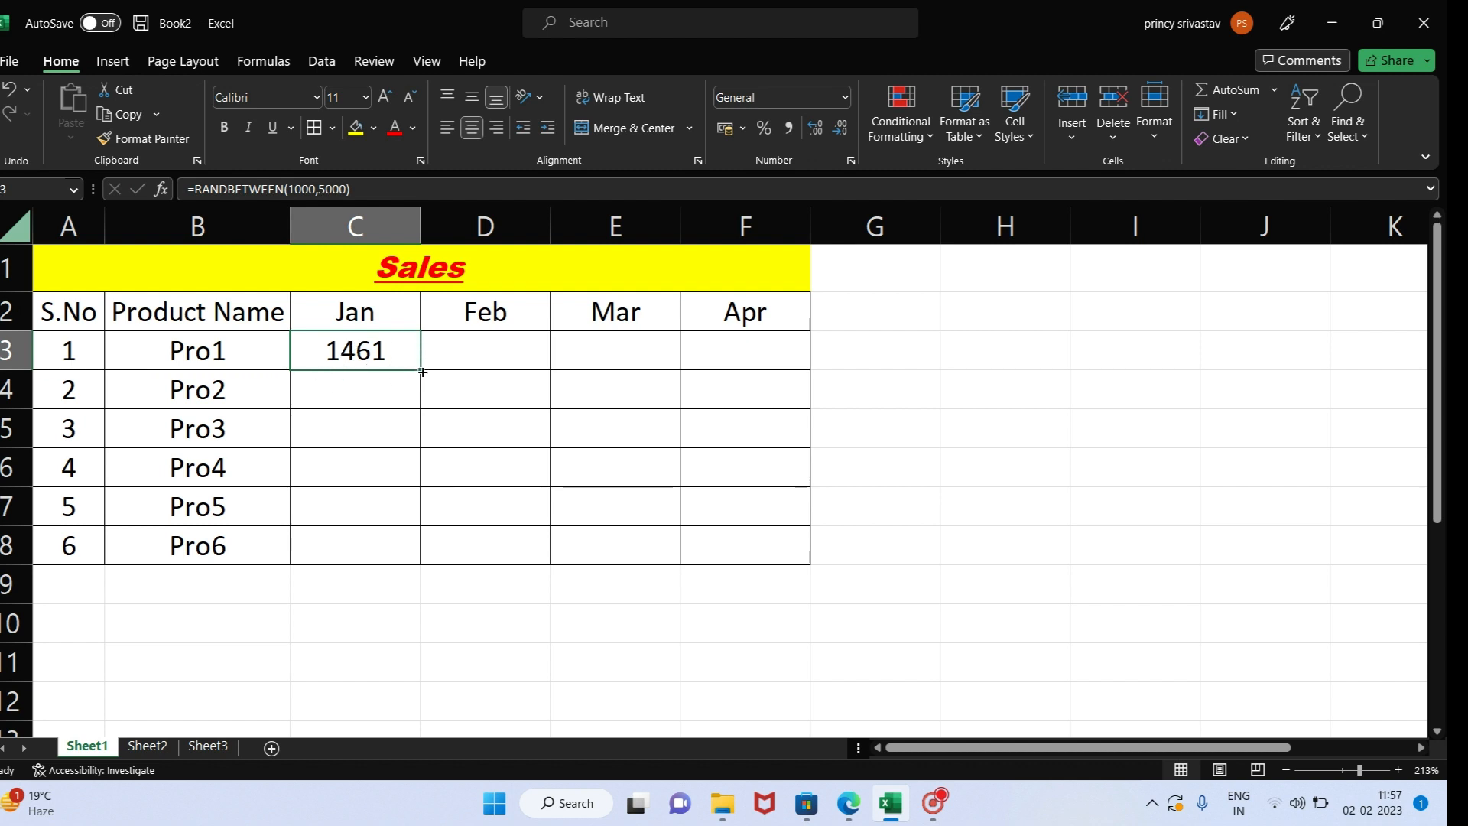
pyautogui.moveTo(422, 372); pyautogui.dragTo(407, 557)
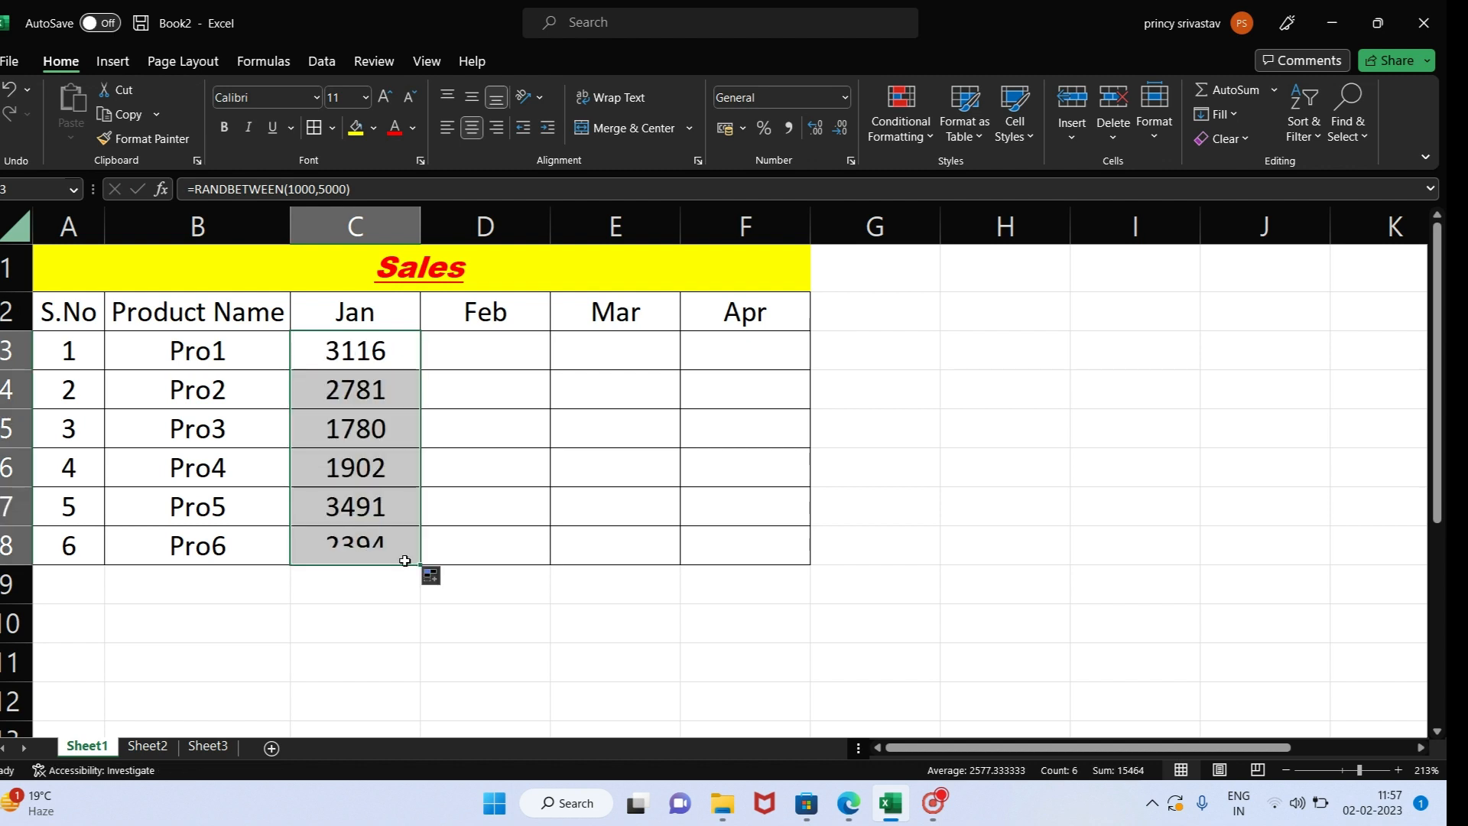
pyautogui.click(393, 395)
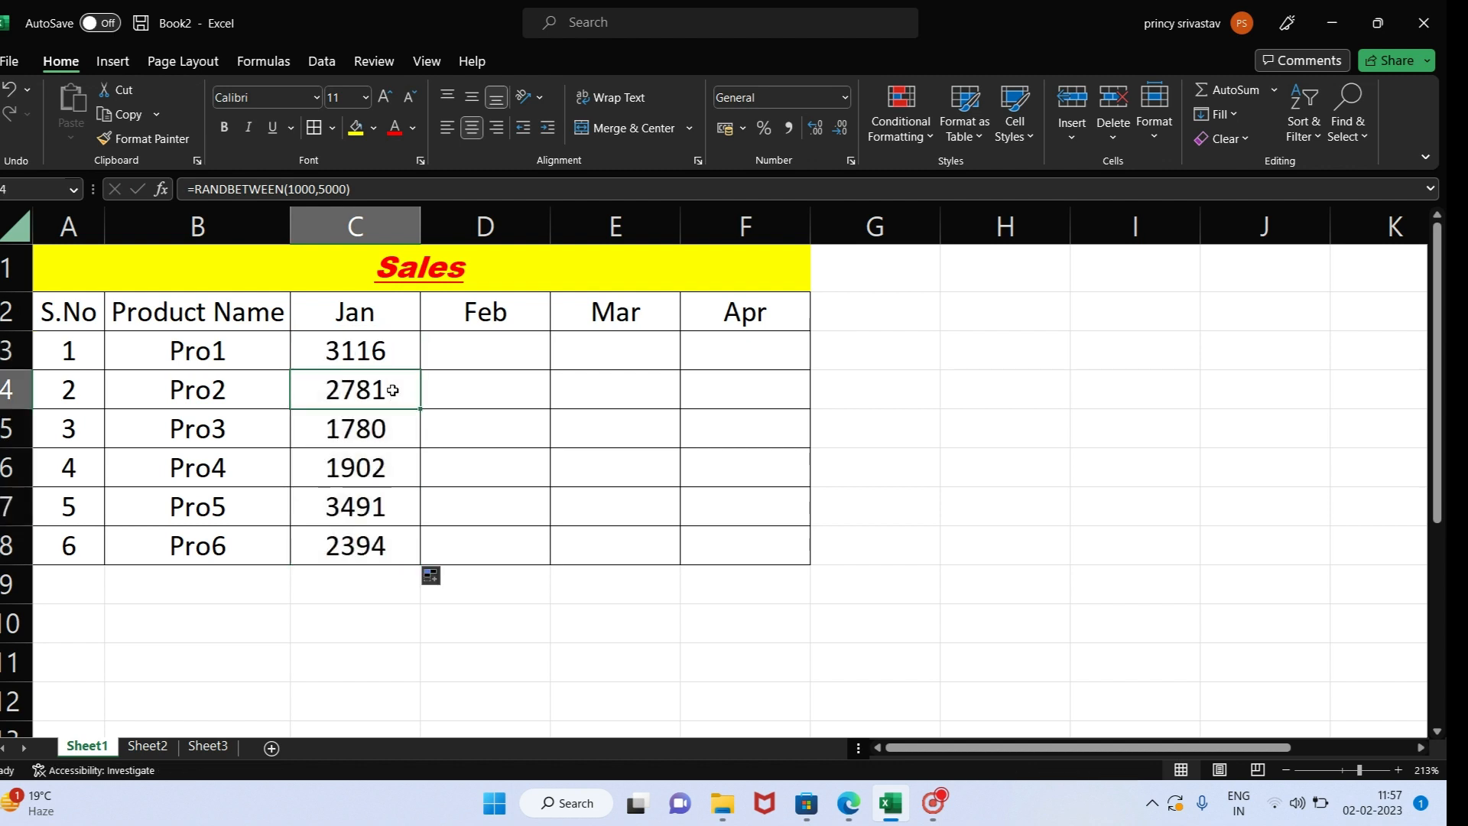
pyautogui.click(398, 350)
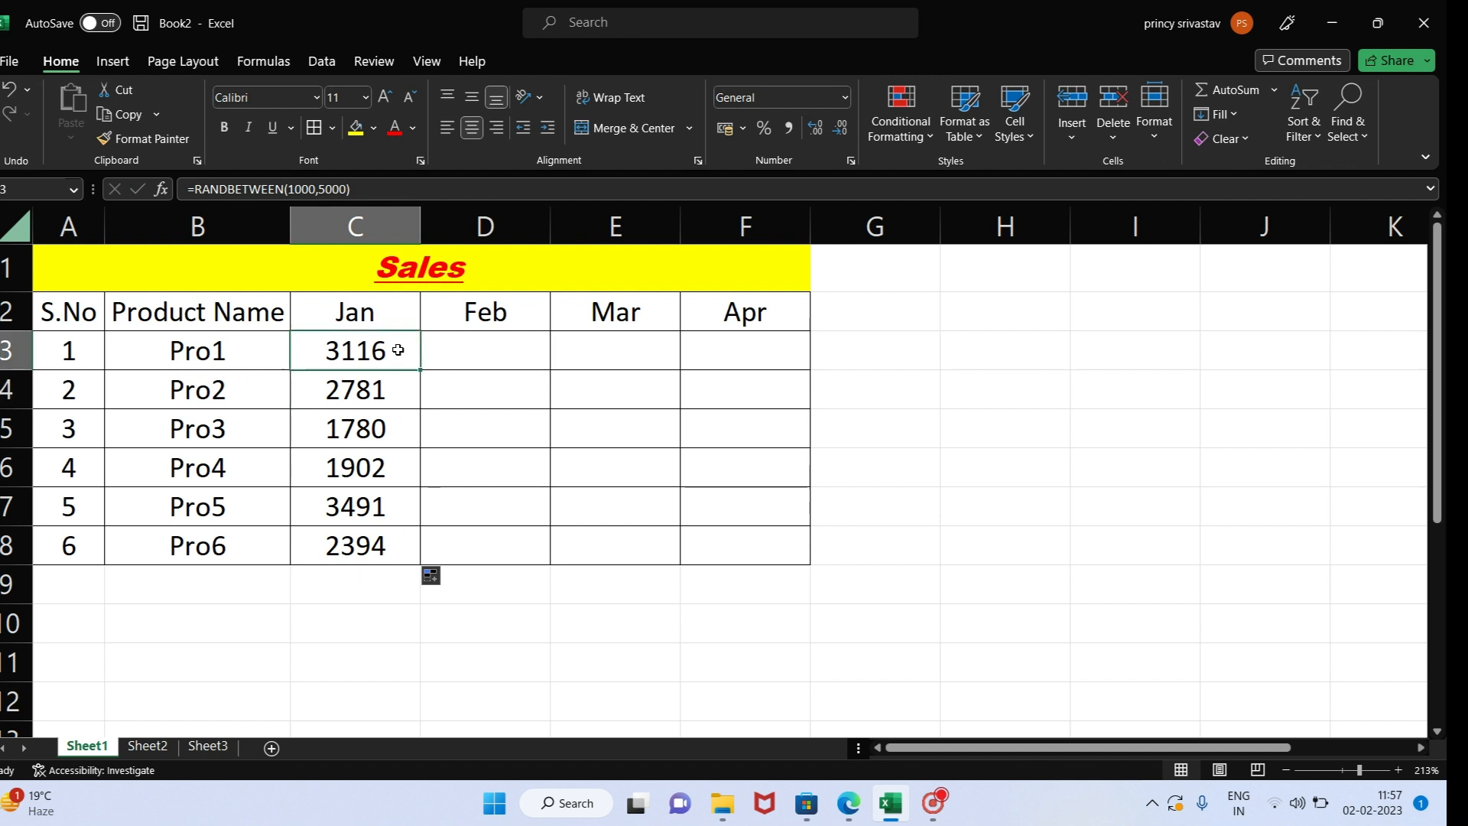
pyautogui.hotkey('shift', 'Down')
pyautogui.hotkey('shift', 'Down')
pyautogui.hotkey('shift', 'Down')
pyautogui.hotkey('shift', 'Down')
pyautogui.hotkey('shift', 'Down')
pyautogui.hotkey('shift', 'Down')
pyautogui.hotkey('shift', 'Down')
pyautogui.hotkey('shift', 'Down')
pyautogui.hotkey('shift', 'Down')
pyautogui.press('Down')
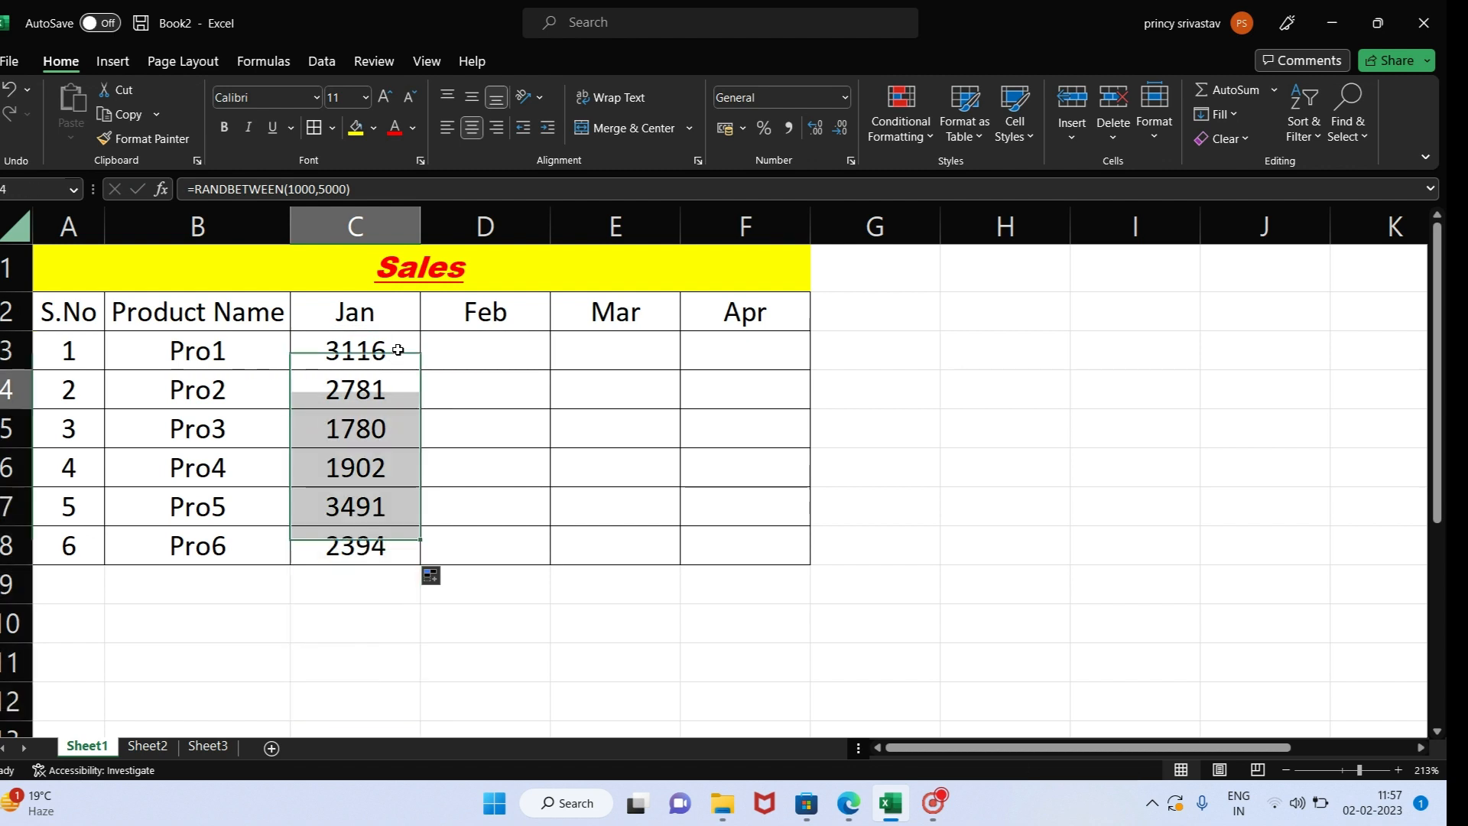
pyautogui.hotkey('shift', 'Down')
pyautogui.hotkey('shift', 'Down')
pyautogui.hotkey('shift', 'Down')
pyautogui.hotkey('shift', 'Down')
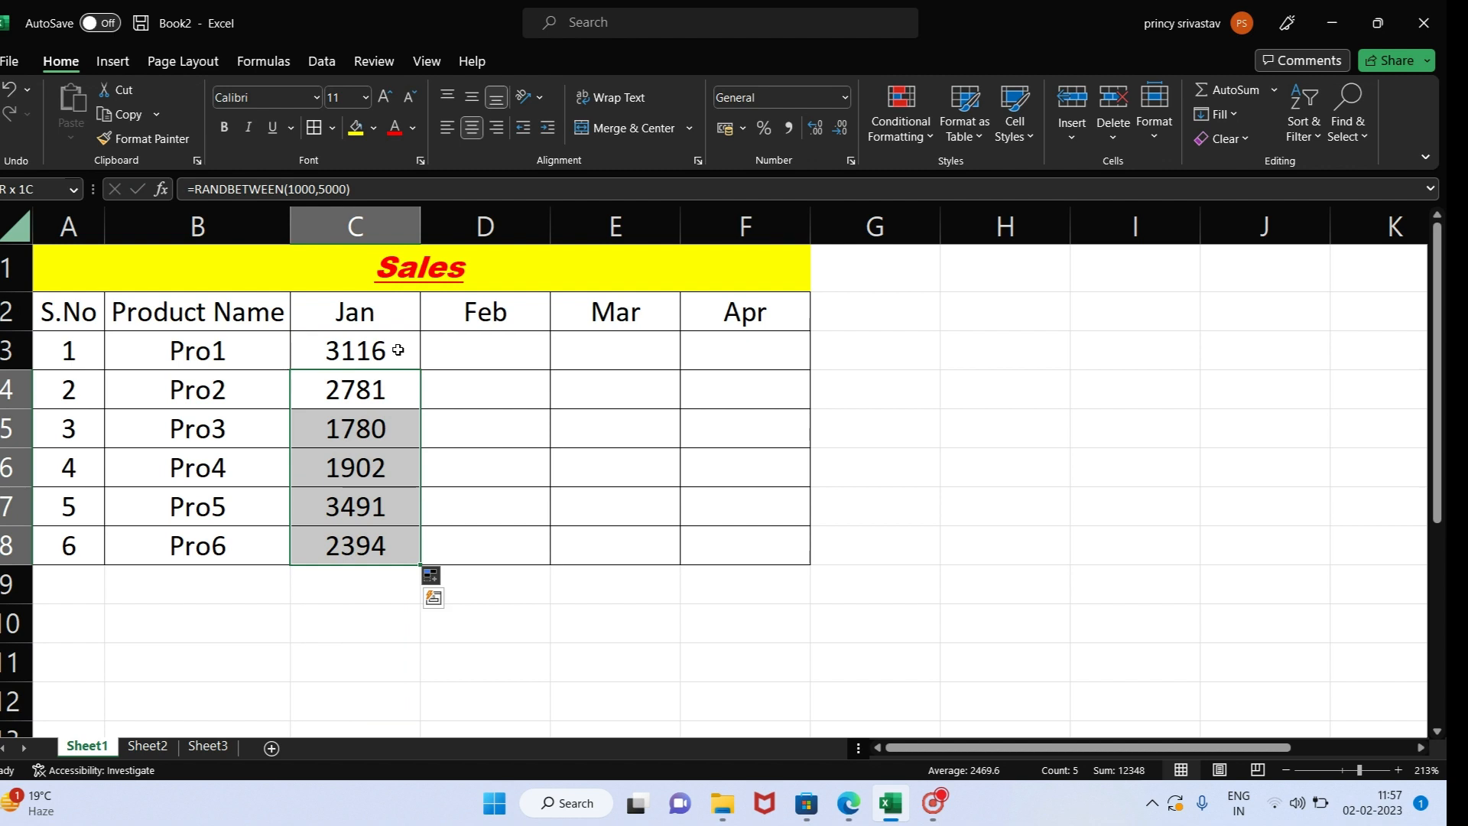
pyautogui.press('Delete')
# - Fill the RANDBETWEEN formula in C3 down the Jan column to C8 with Fill Down
pyautogui.click(398, 350)
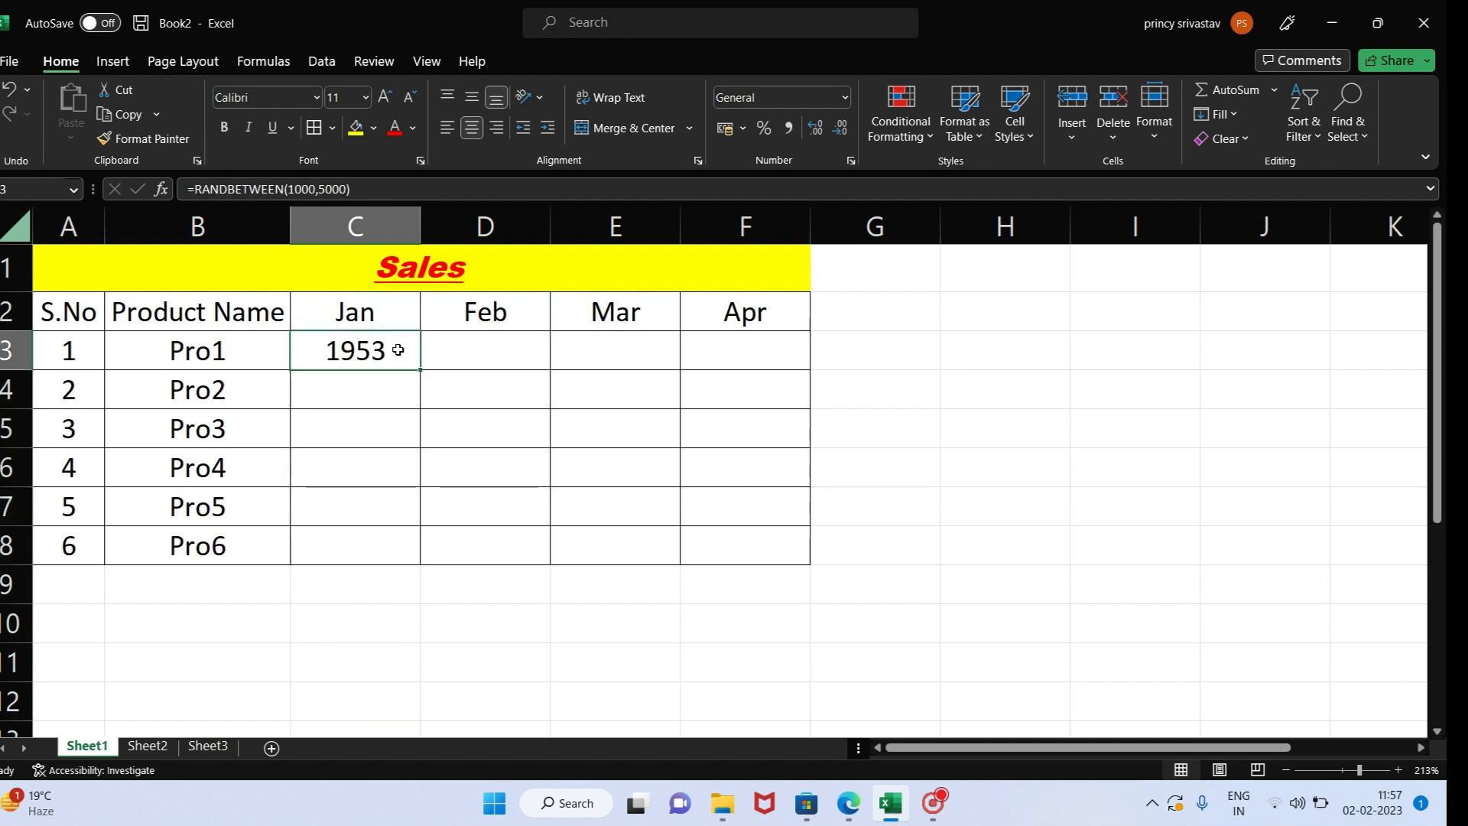
pyautogui.hotkey('shift', 'Down')
pyautogui.hotkey('shift', 'Down')
pyautogui.hotkey('shift', 'Down')
pyautogui.hotkey('shift', 'Down')
pyautogui.hotkey('shift', 'Down')
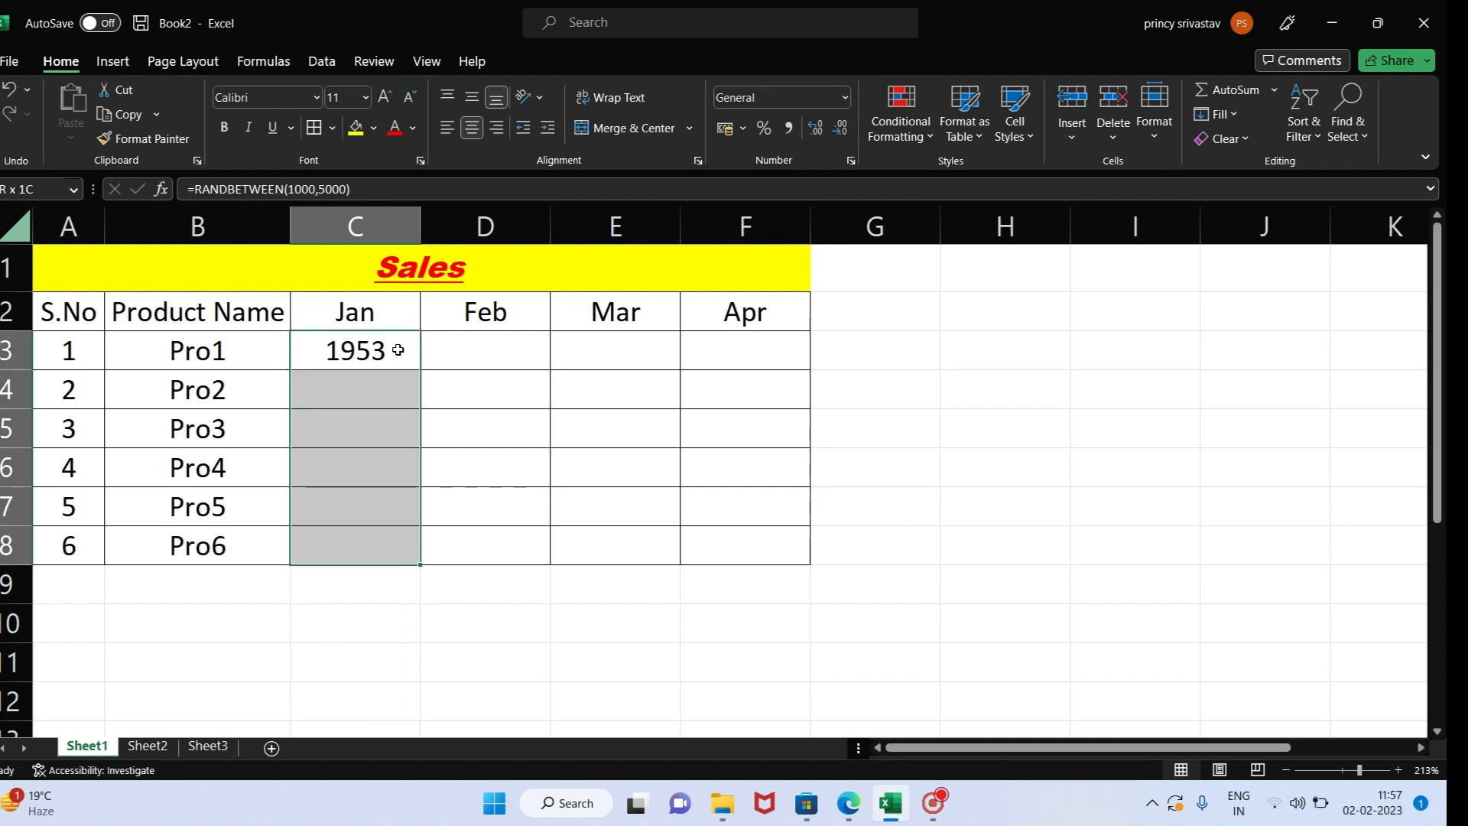
pyautogui.hotkey('ctrl', 'd')
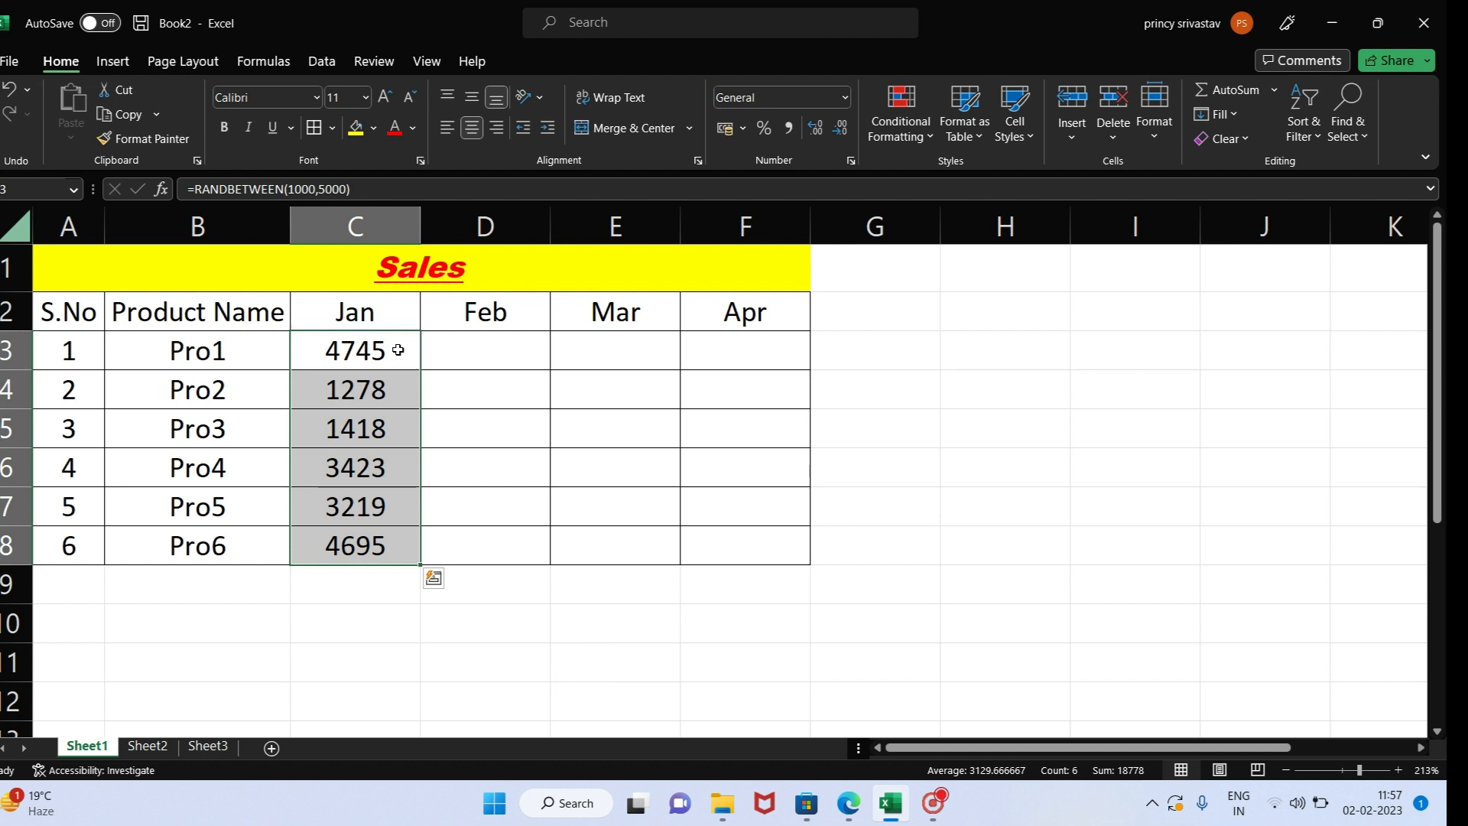
# - Fill the Jan formulas across the Feb, Mar and Apr columns, from C3 to F8, with Fill Right
pyautogui.hotkey('shift', 'Right')
pyautogui.hotkey('shift', 'Right')
pyautogui.hotkey('shift', 'Right')
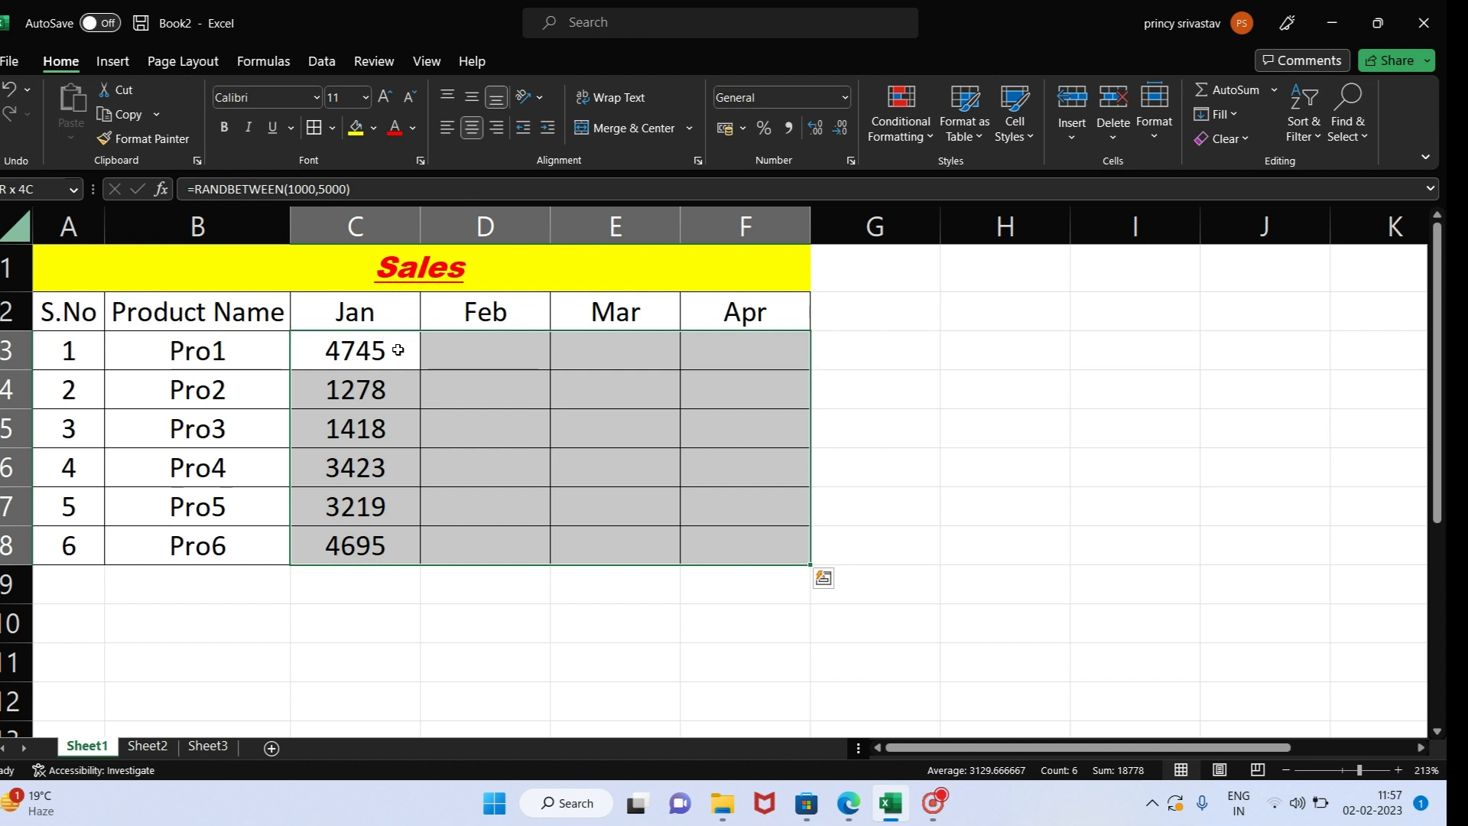
pyautogui.hotkey('ctrl', 'r')
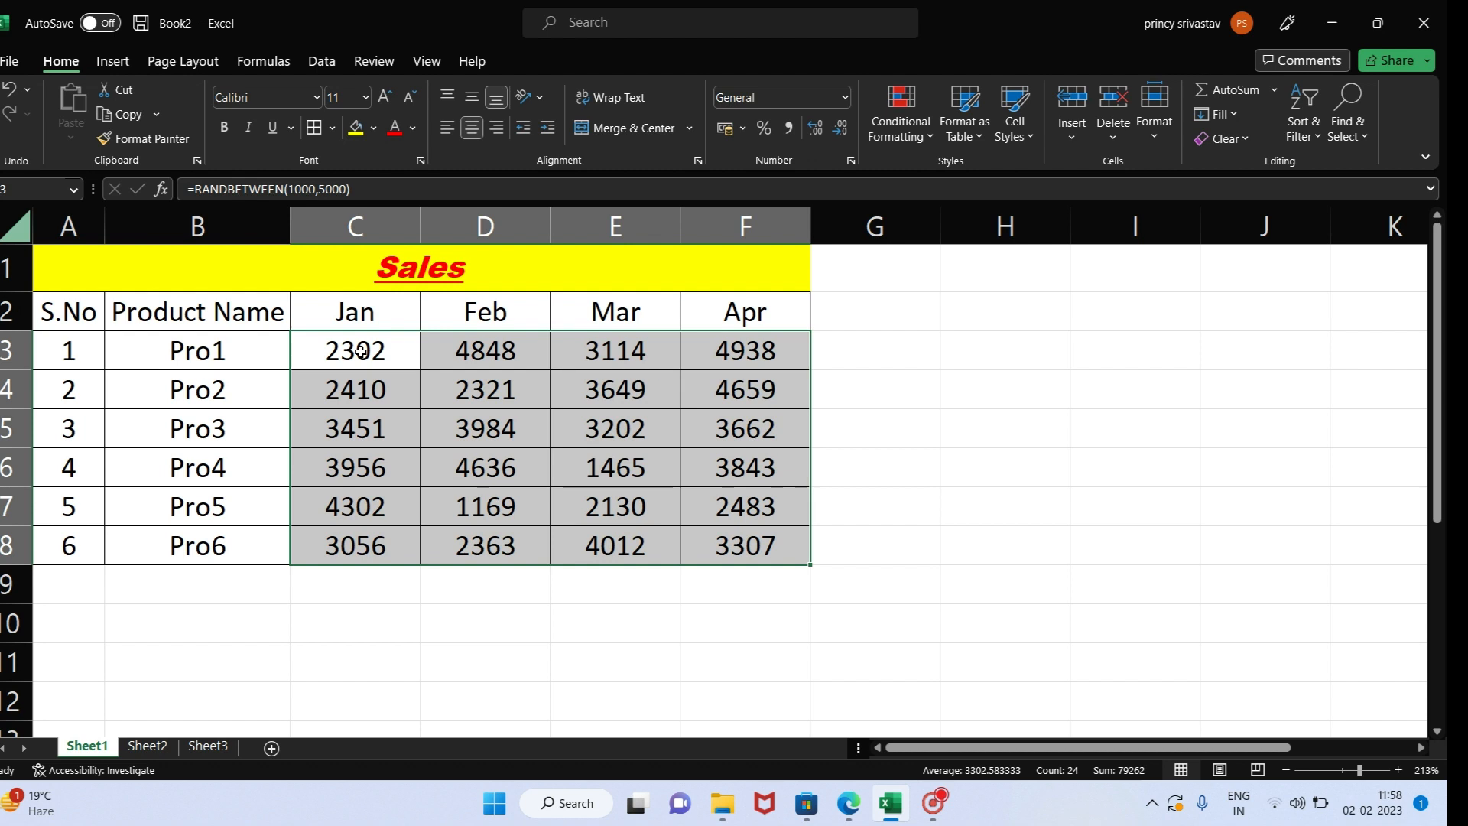
pyautogui.hotkey('ctrl', 'c')
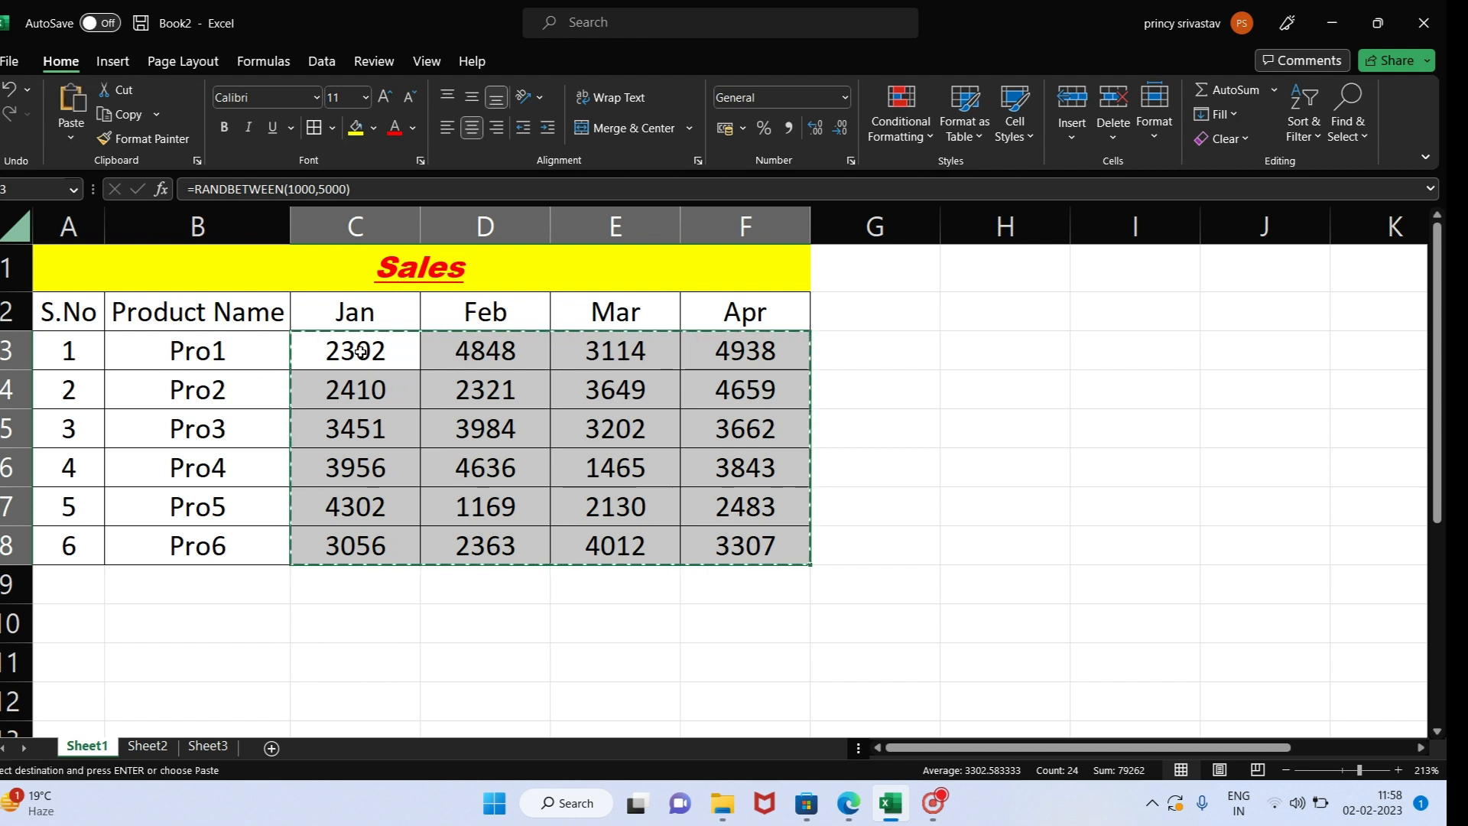
pyautogui.press('Escape')
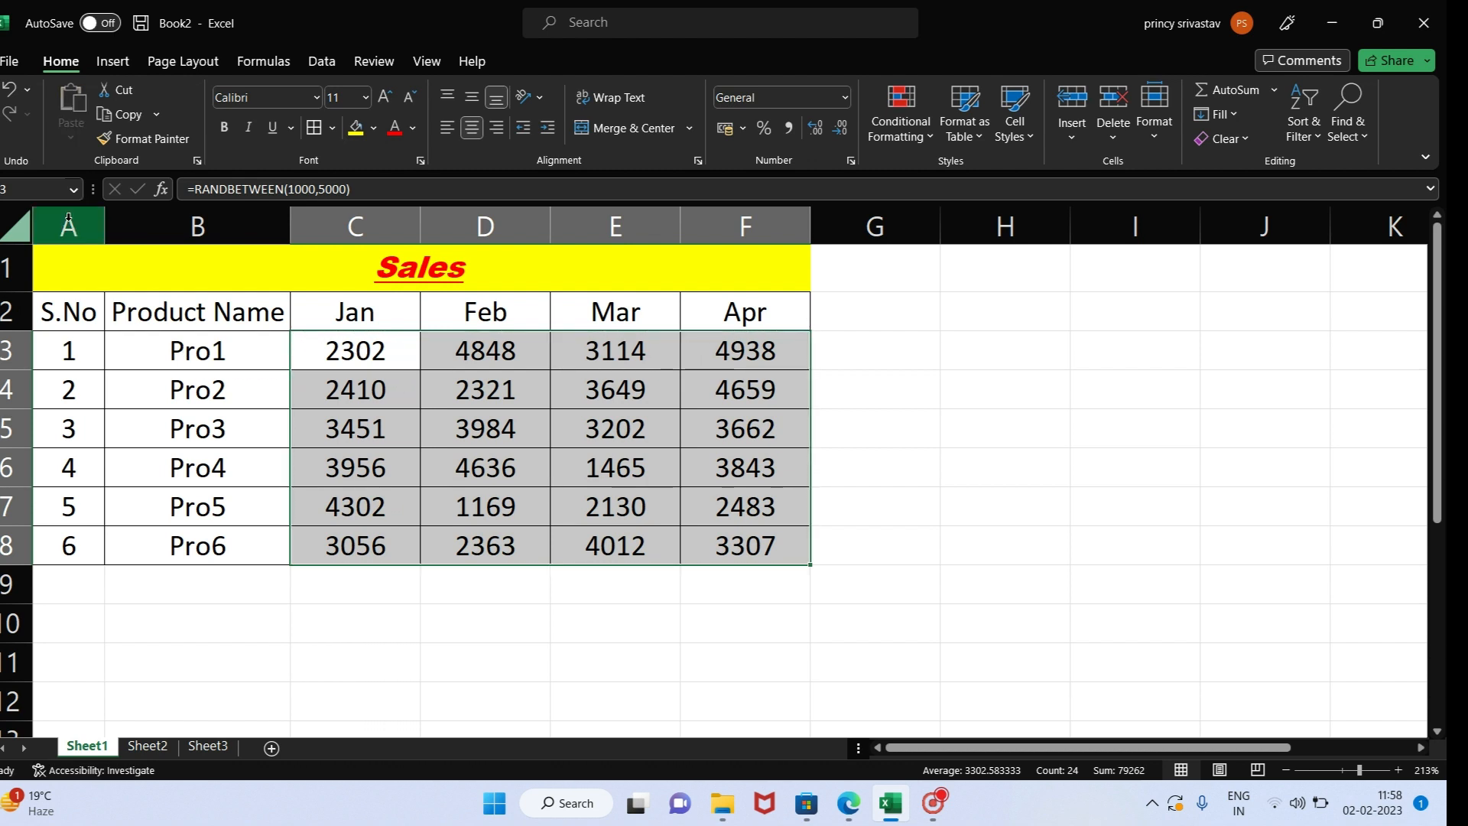
pyautogui.click(141, 119)
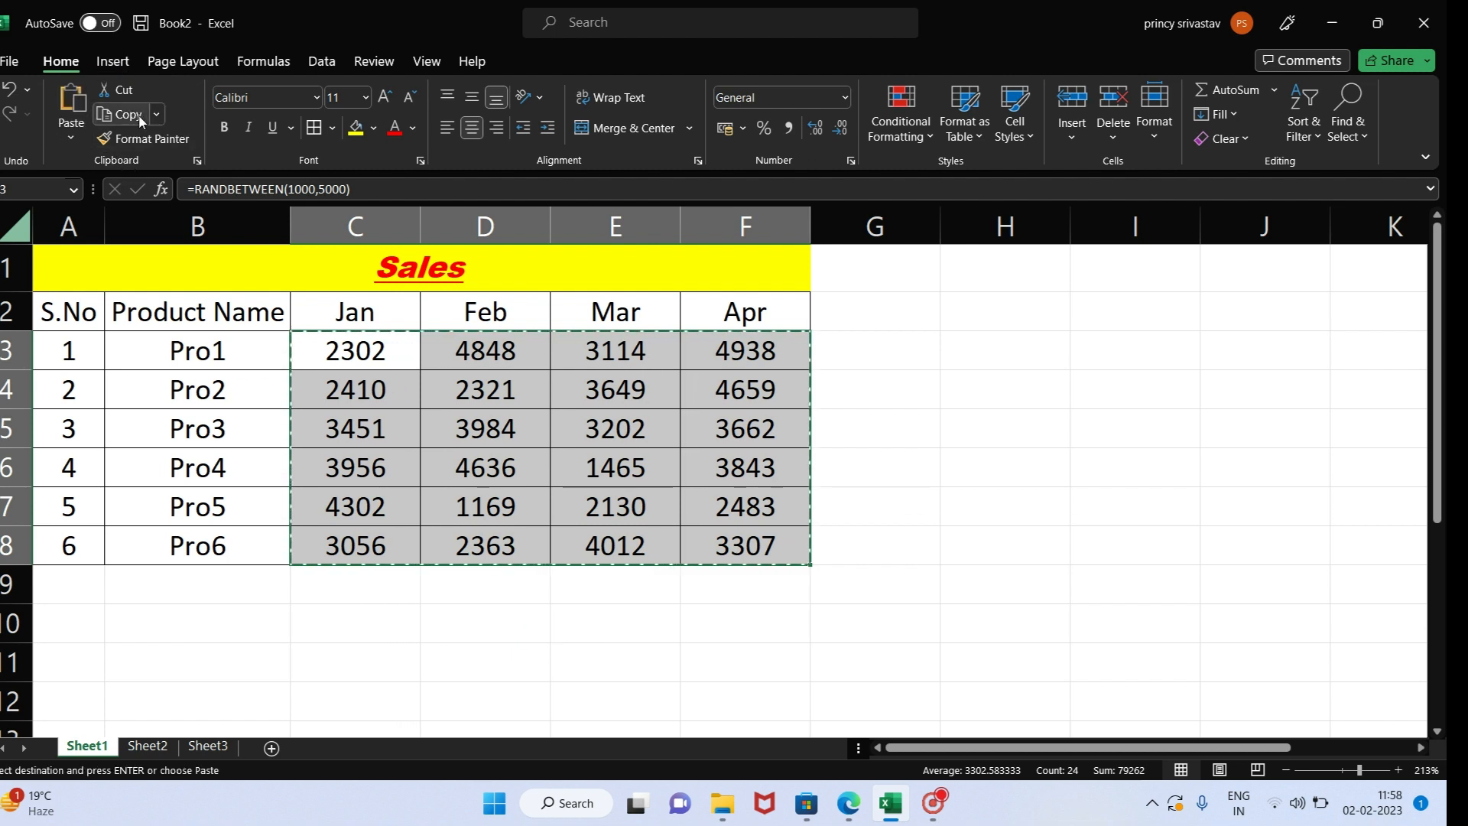
pyautogui.press('Escape')
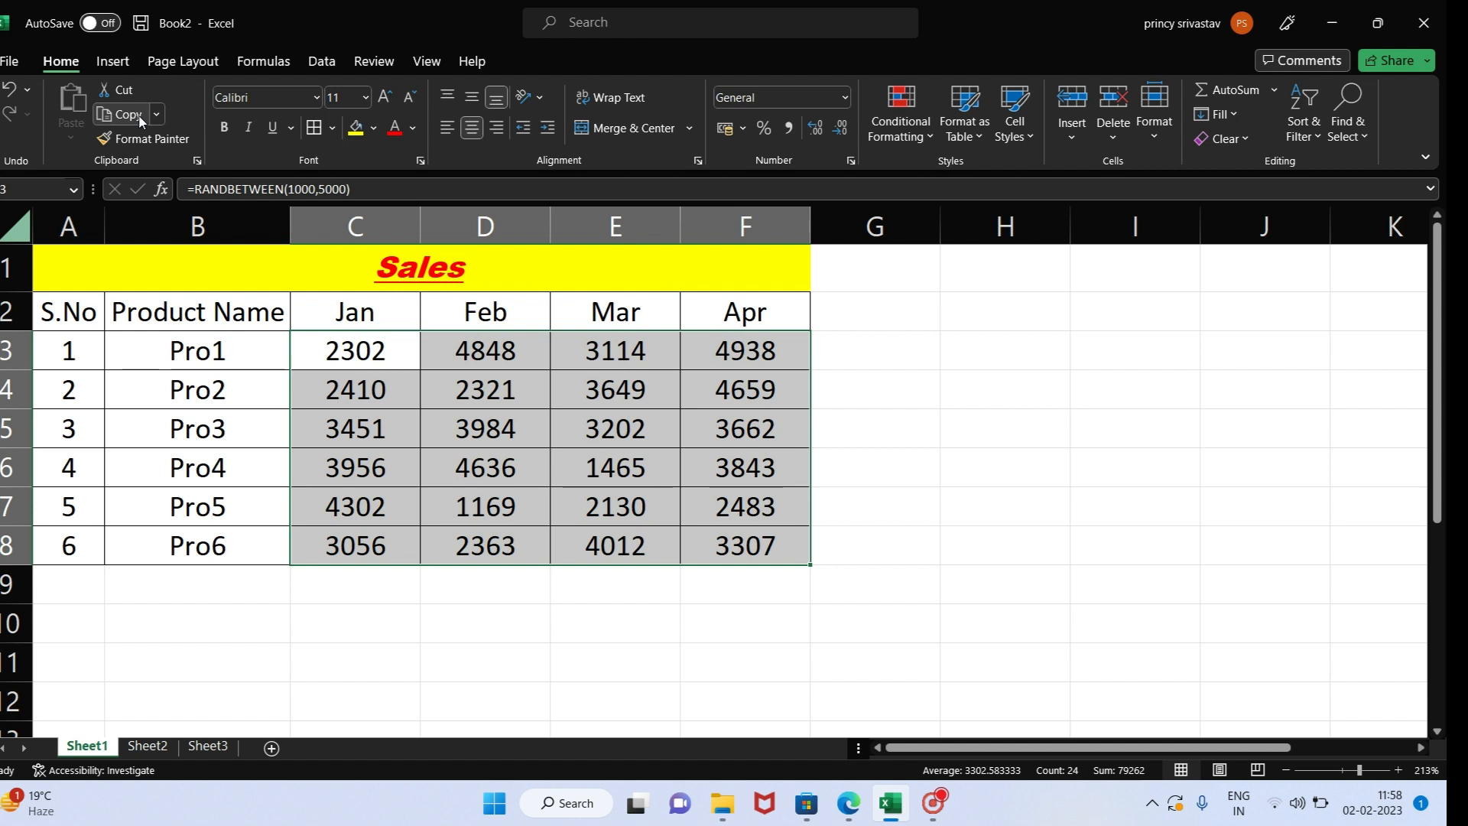
# - Copy the sales range C3 to F8 and replace its formulas with fixed numbers by pasting Values in place through Paste Special
pyautogui.click(140, 120)
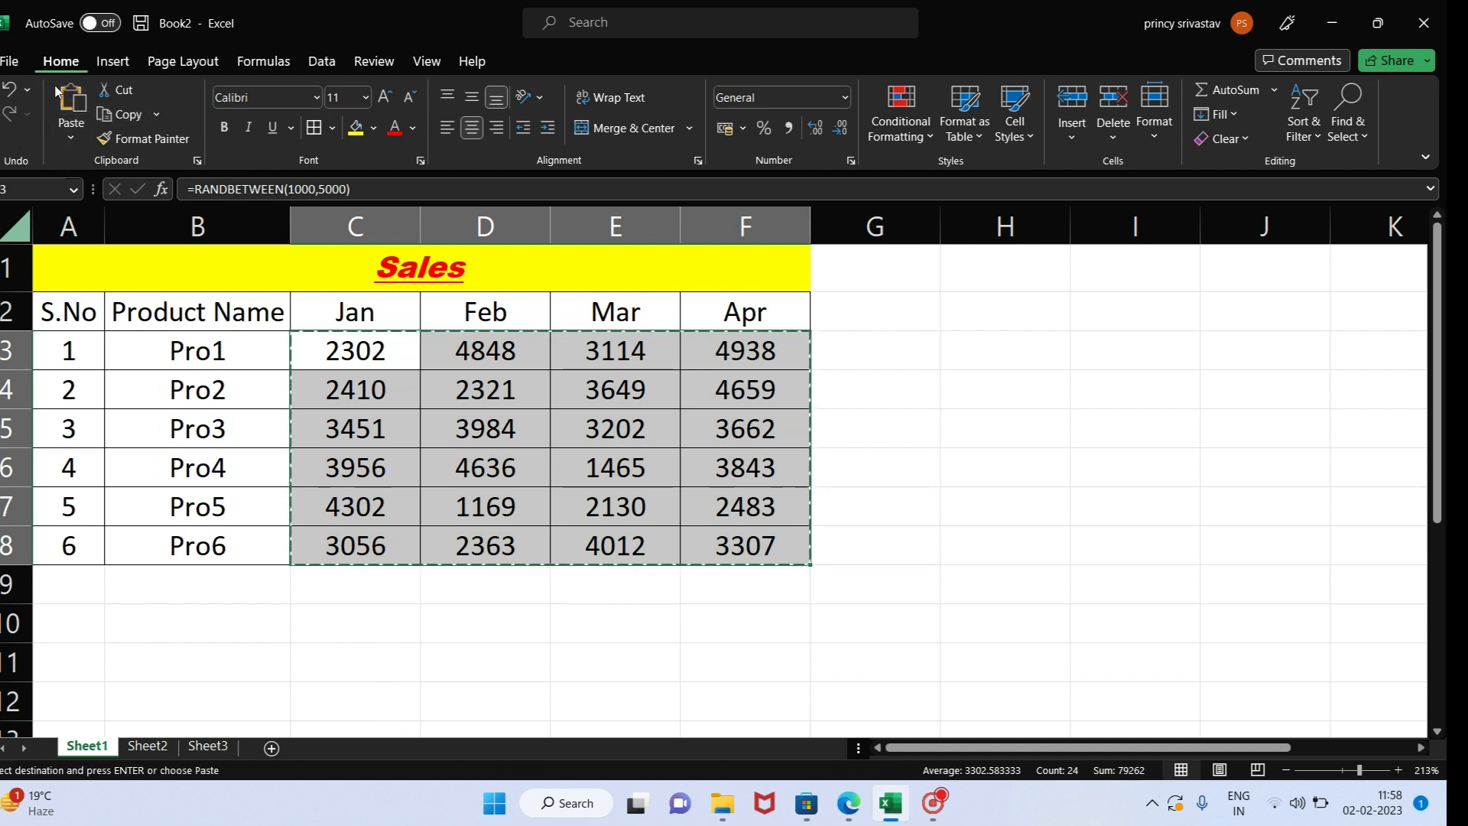
pyautogui.click(71, 138)
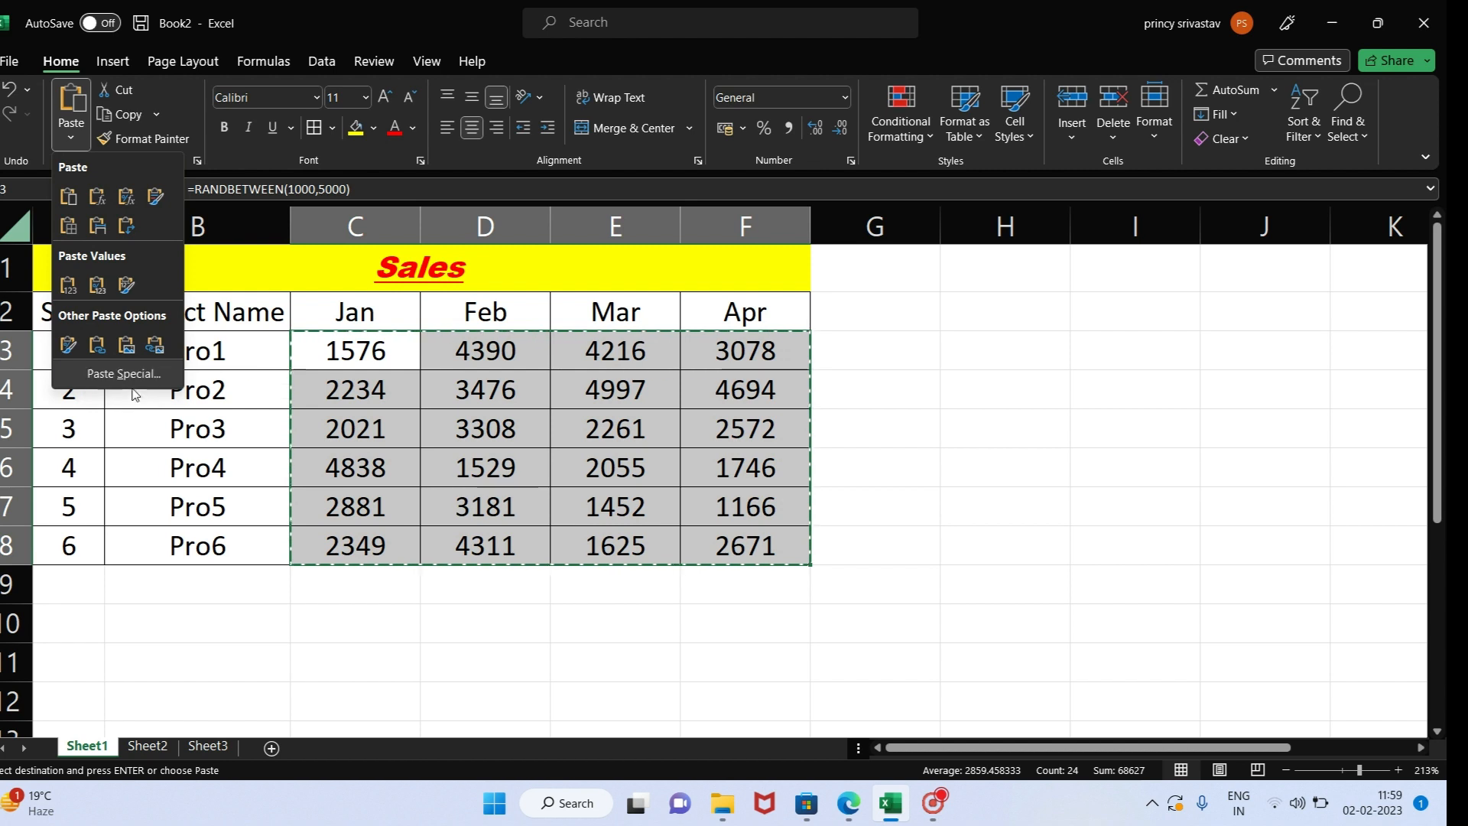
pyautogui.click(124, 374)
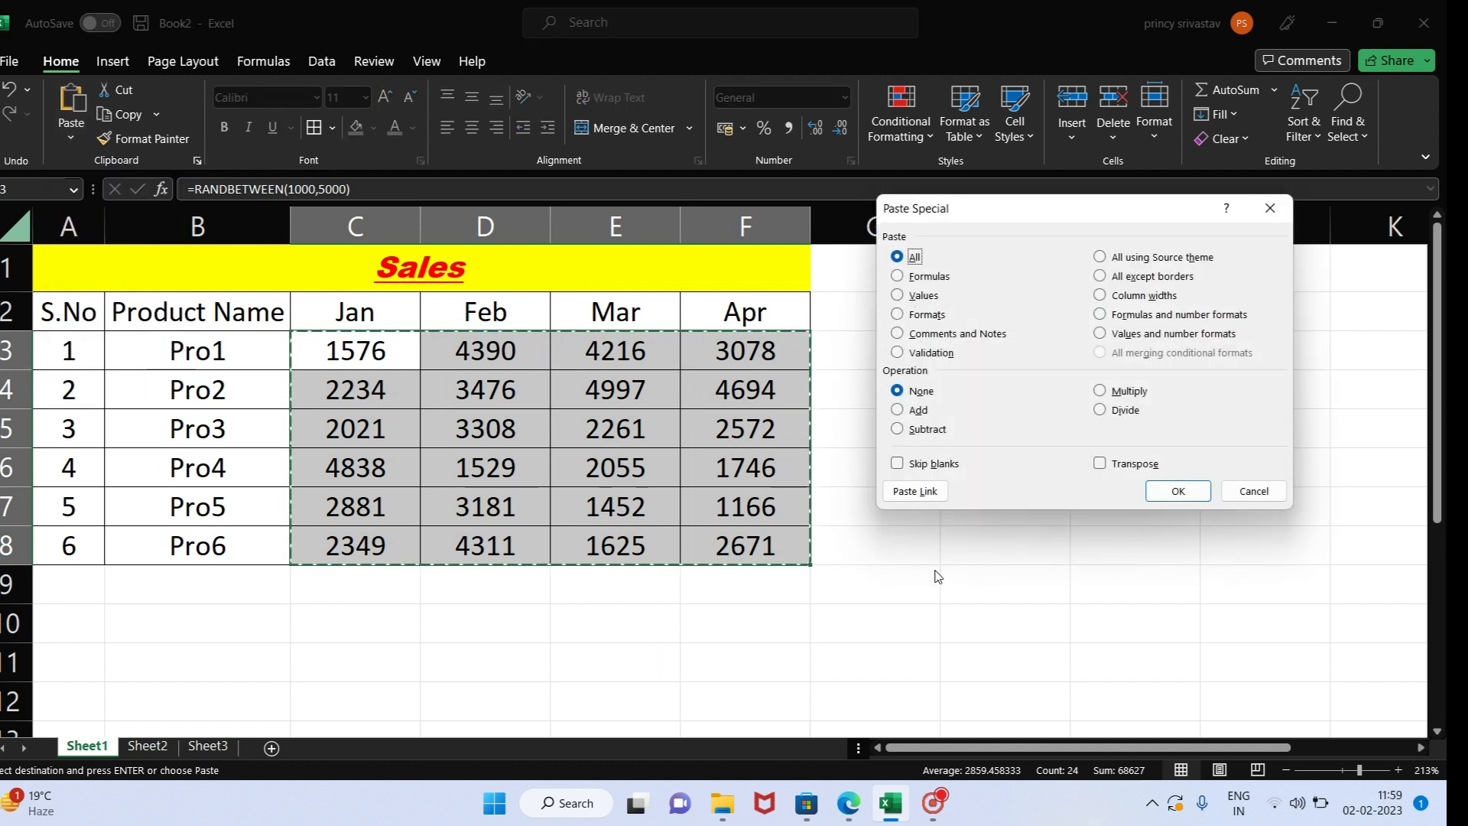
pyautogui.press('Return')
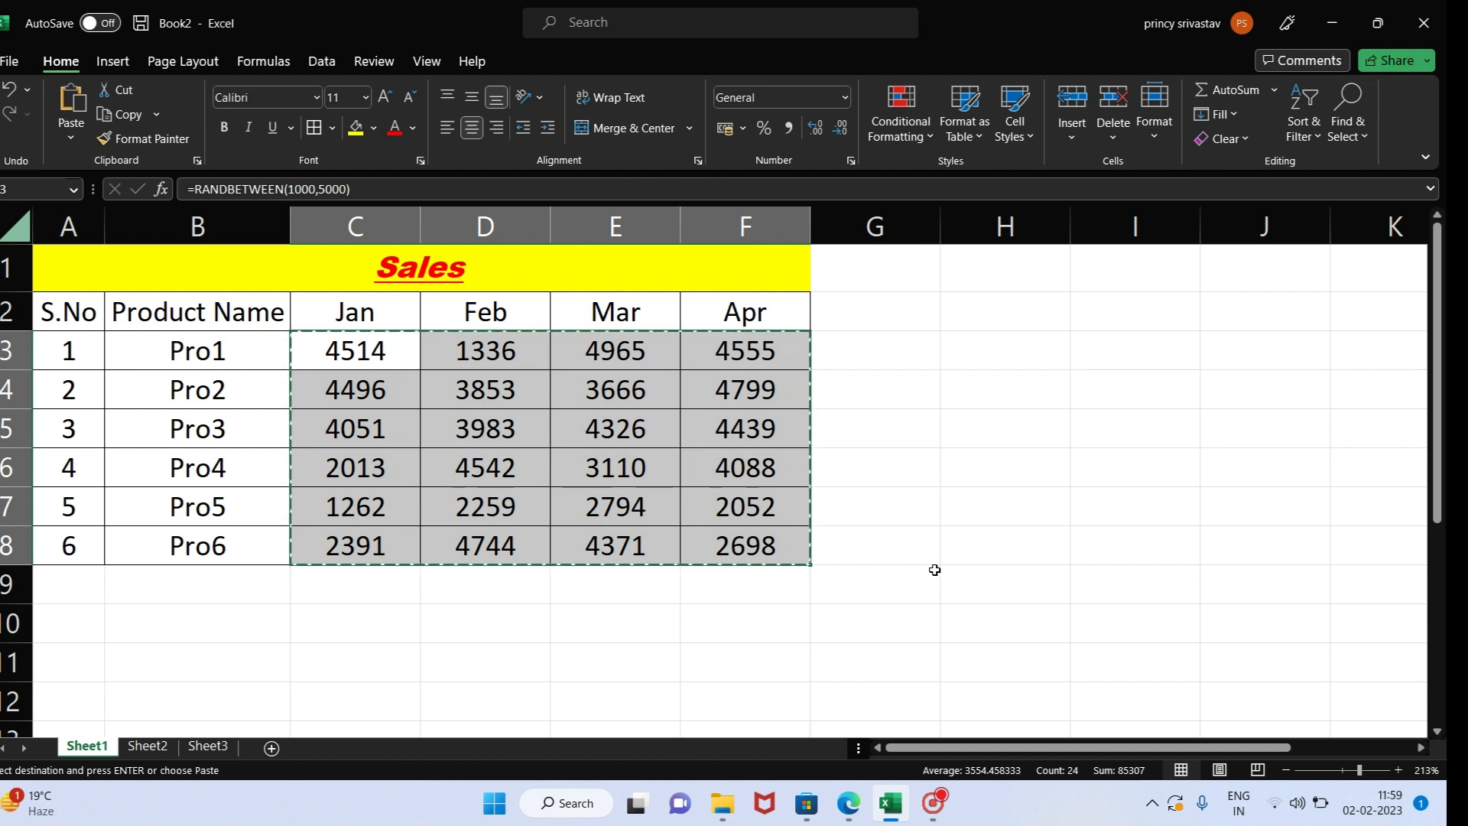
pyautogui.hotkey('ctrl', 'alt', 'v')
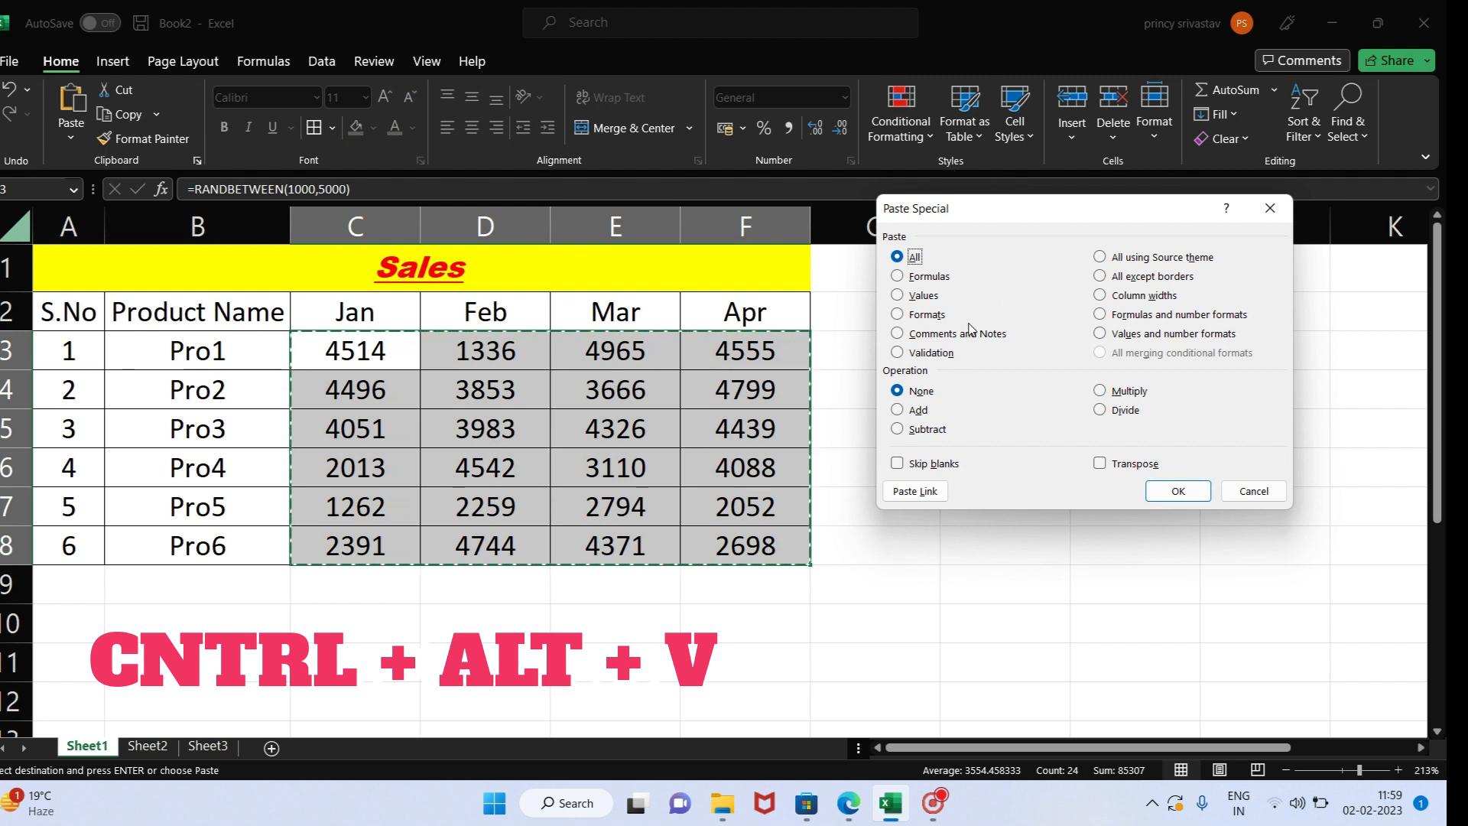
pyautogui.click(920, 298)
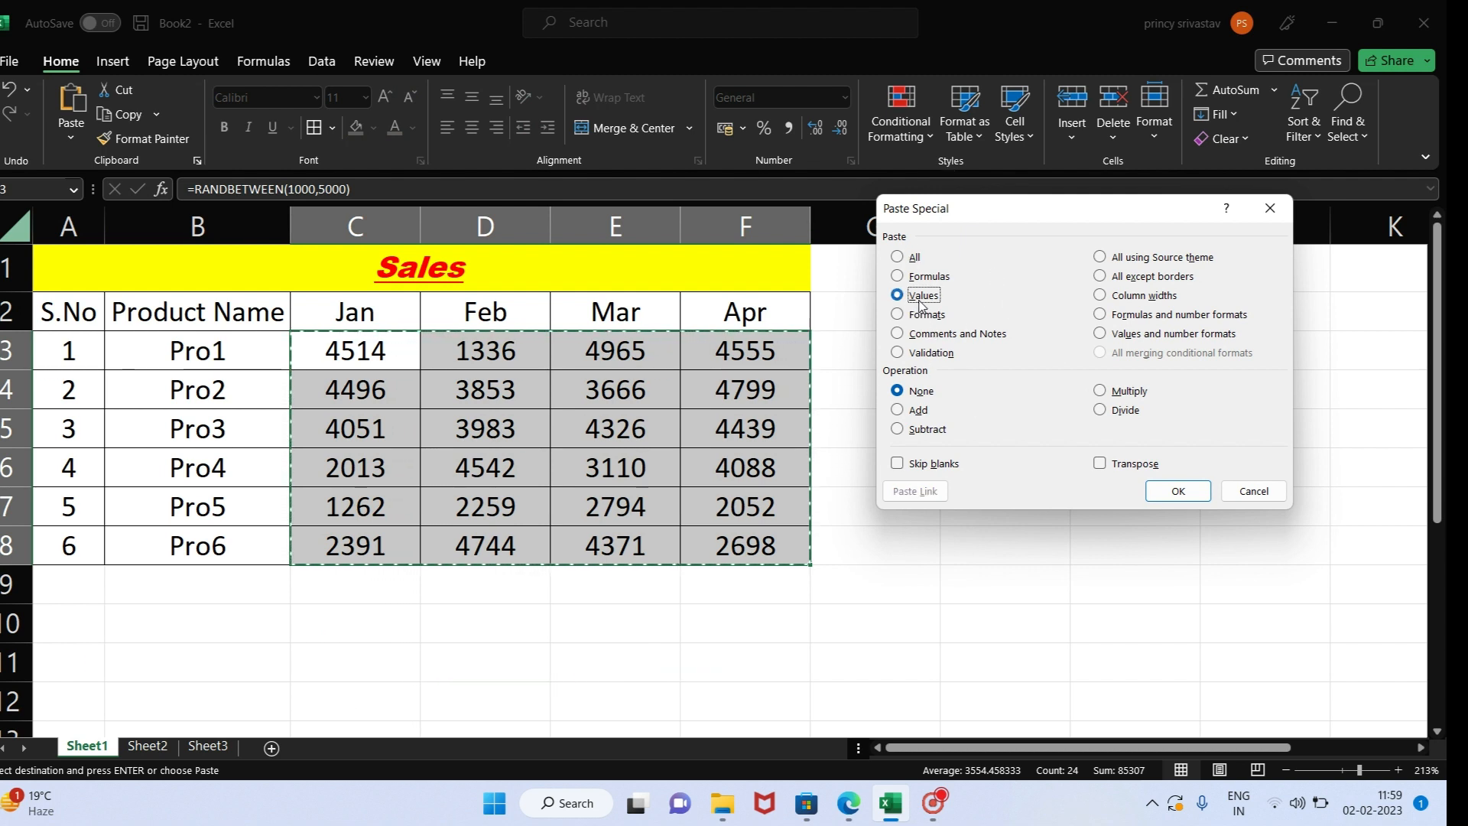
pyautogui.click(1178, 491)
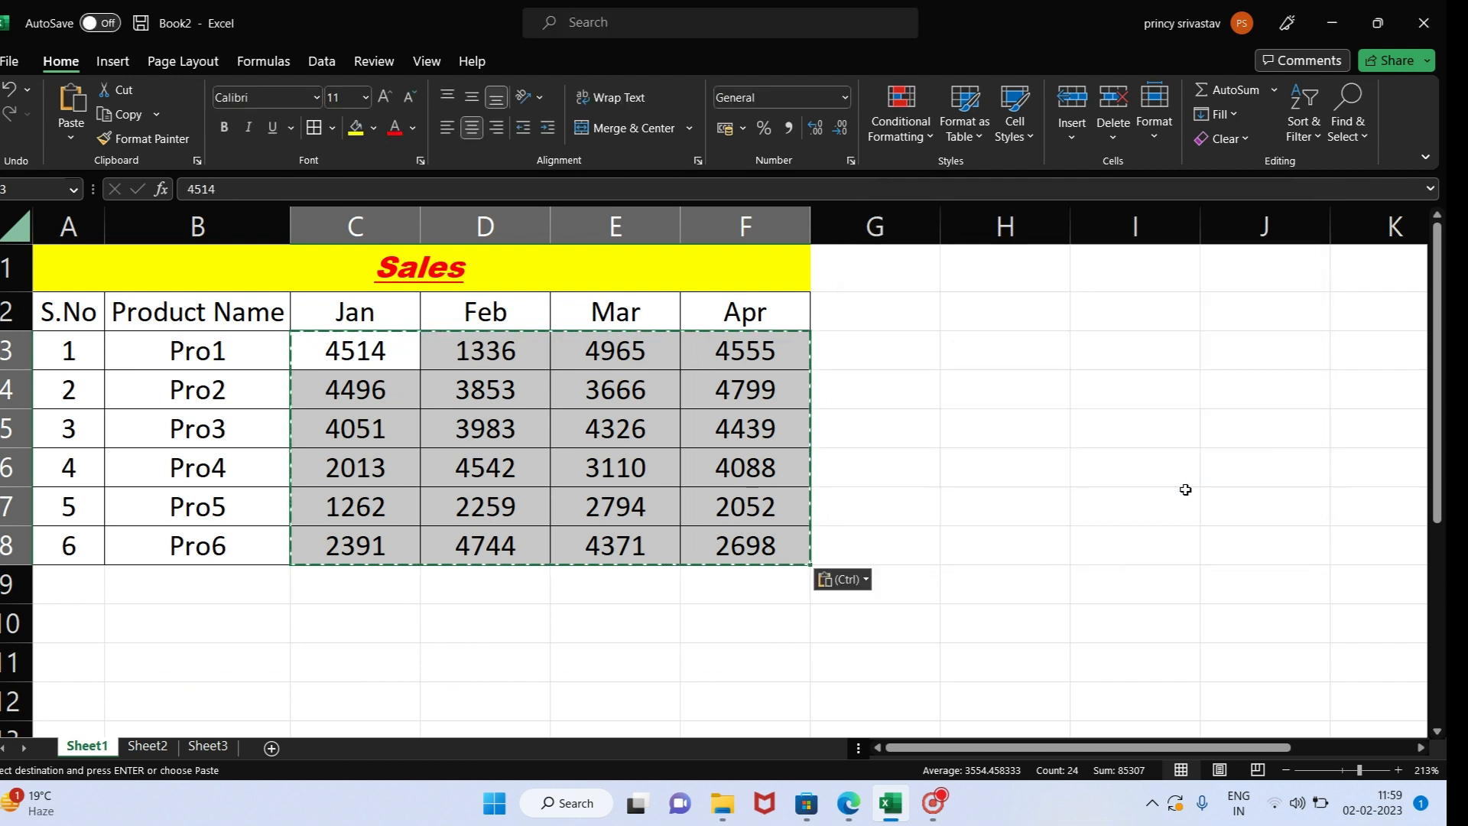
pyautogui.click(395, 350)
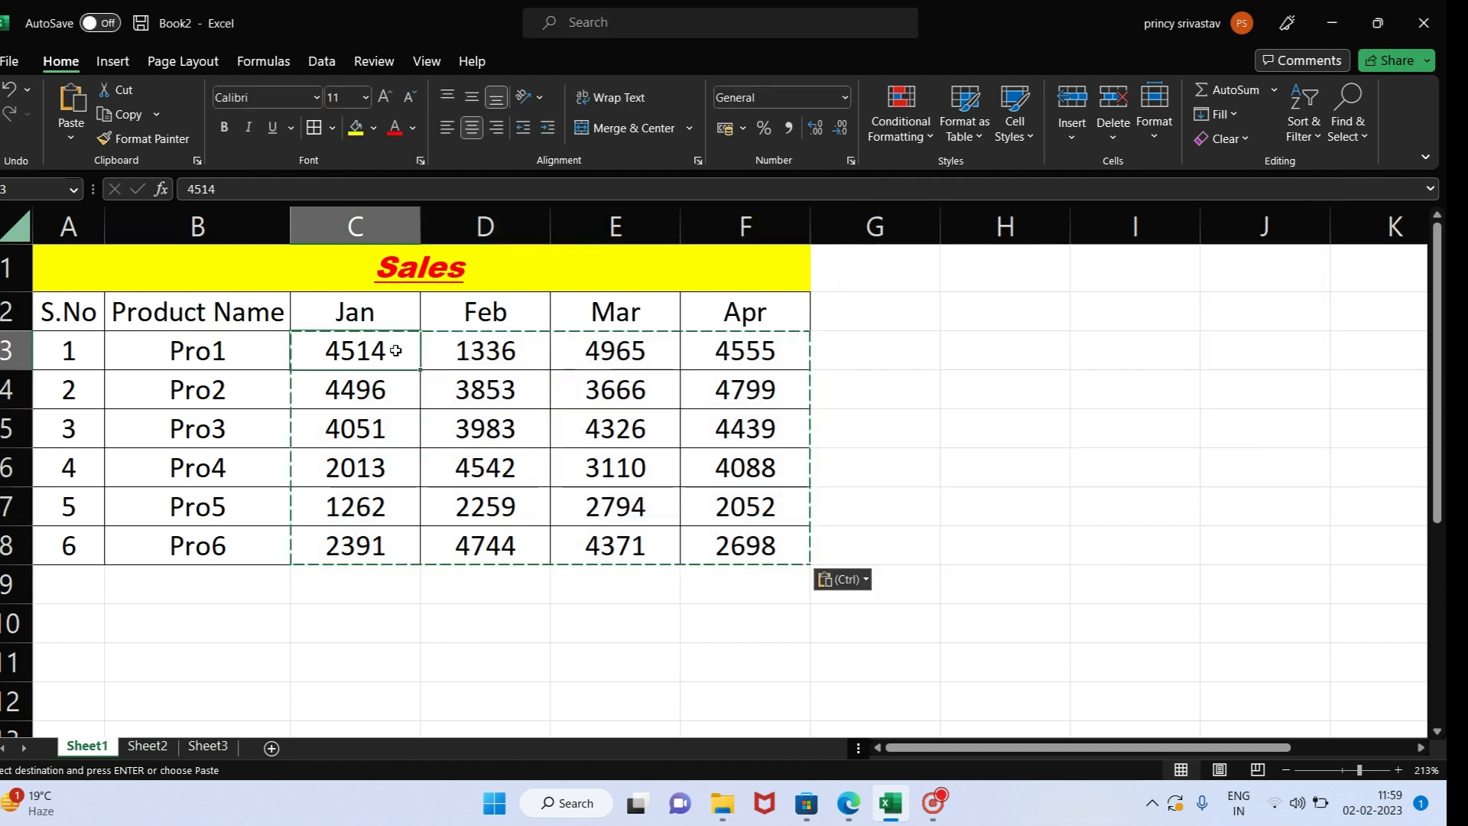
pyautogui.click(445, 363)
pyautogui.click(604, 350)
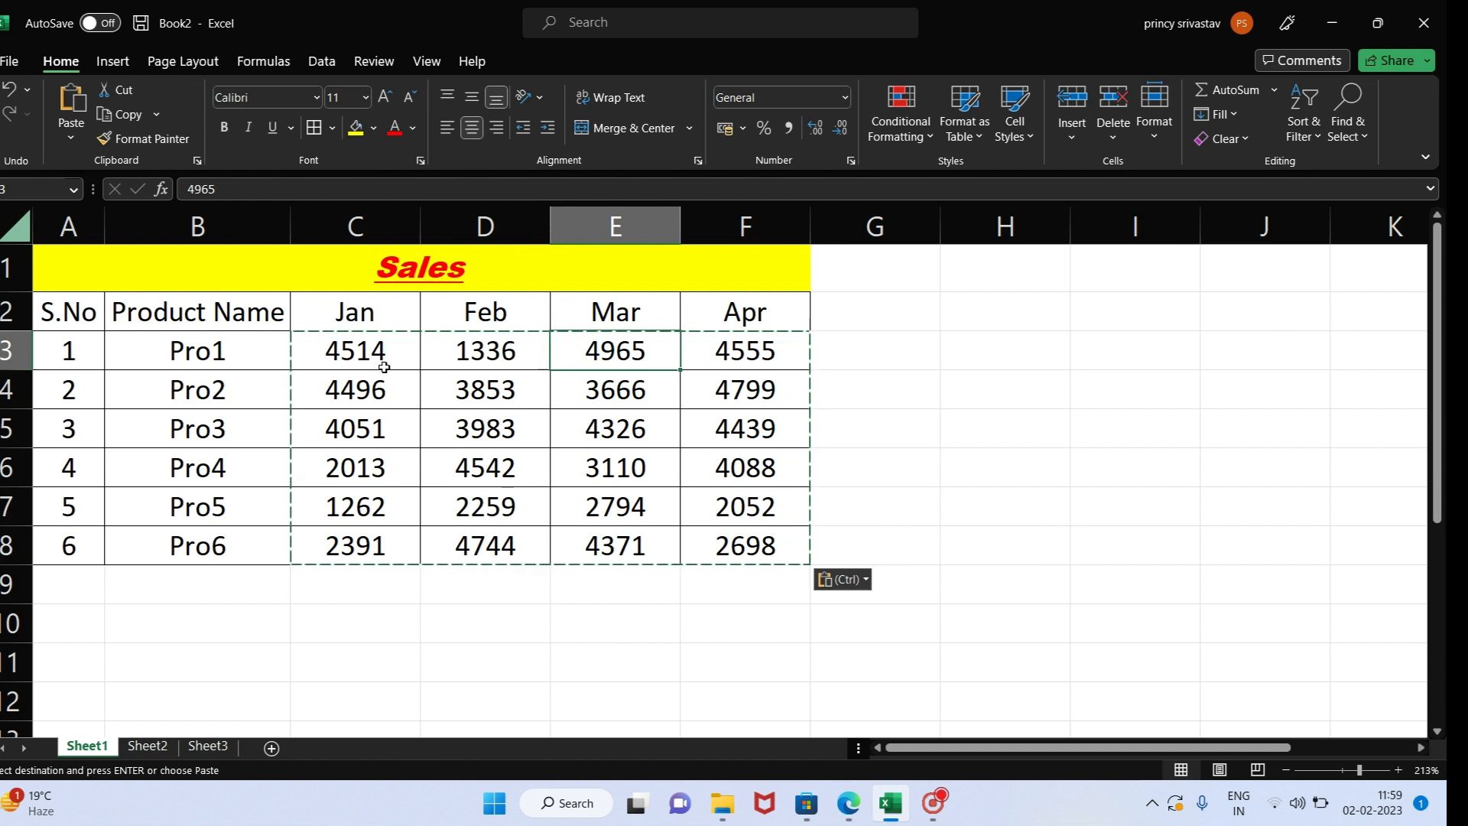
pyautogui.press('Escape')
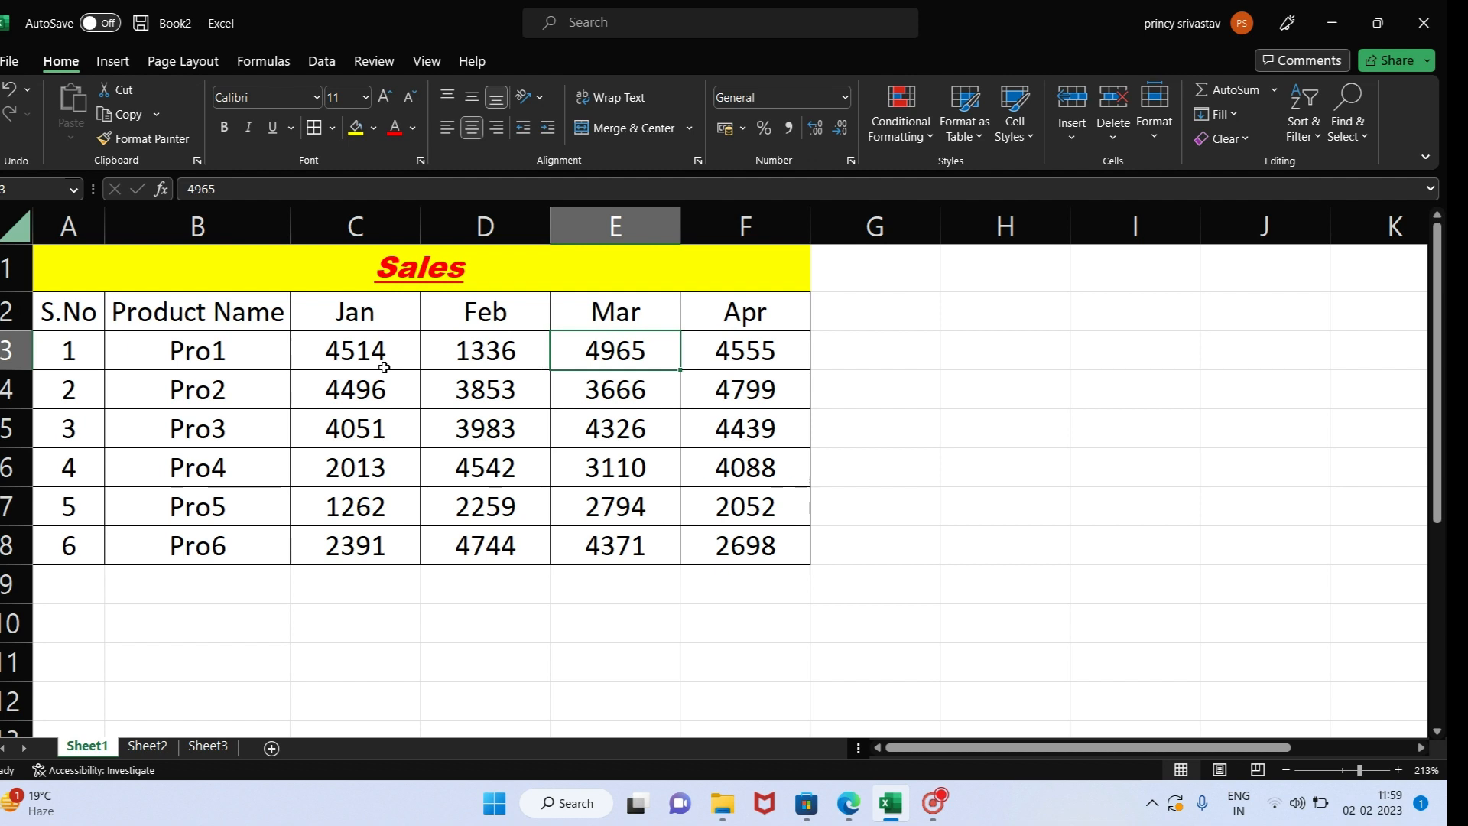
# - Add the column headers TOTAL in G2 and MAX in H2 beside the Apr column
pyautogui.click(901, 312)
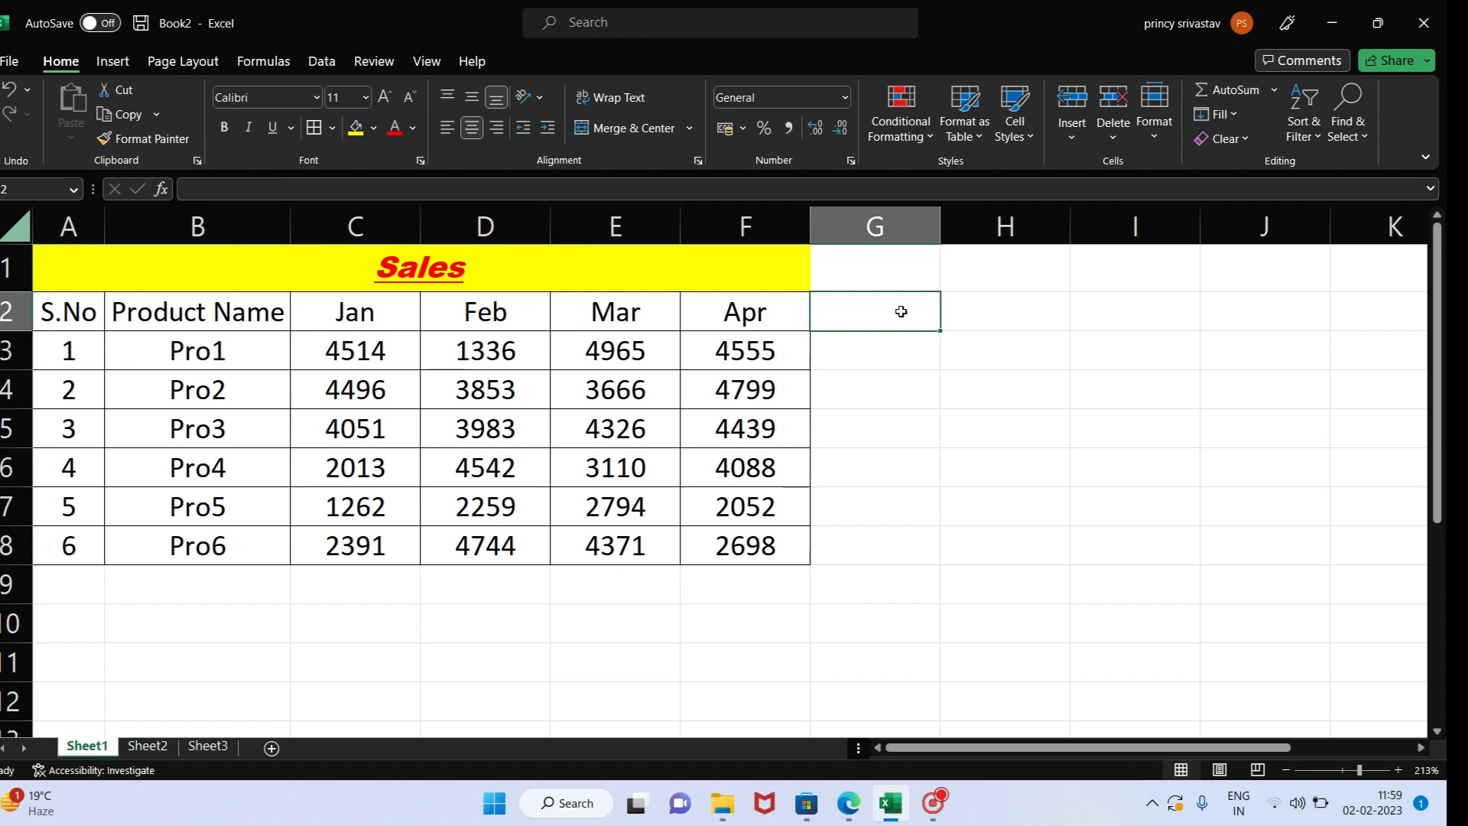
pyautogui.write('TO')
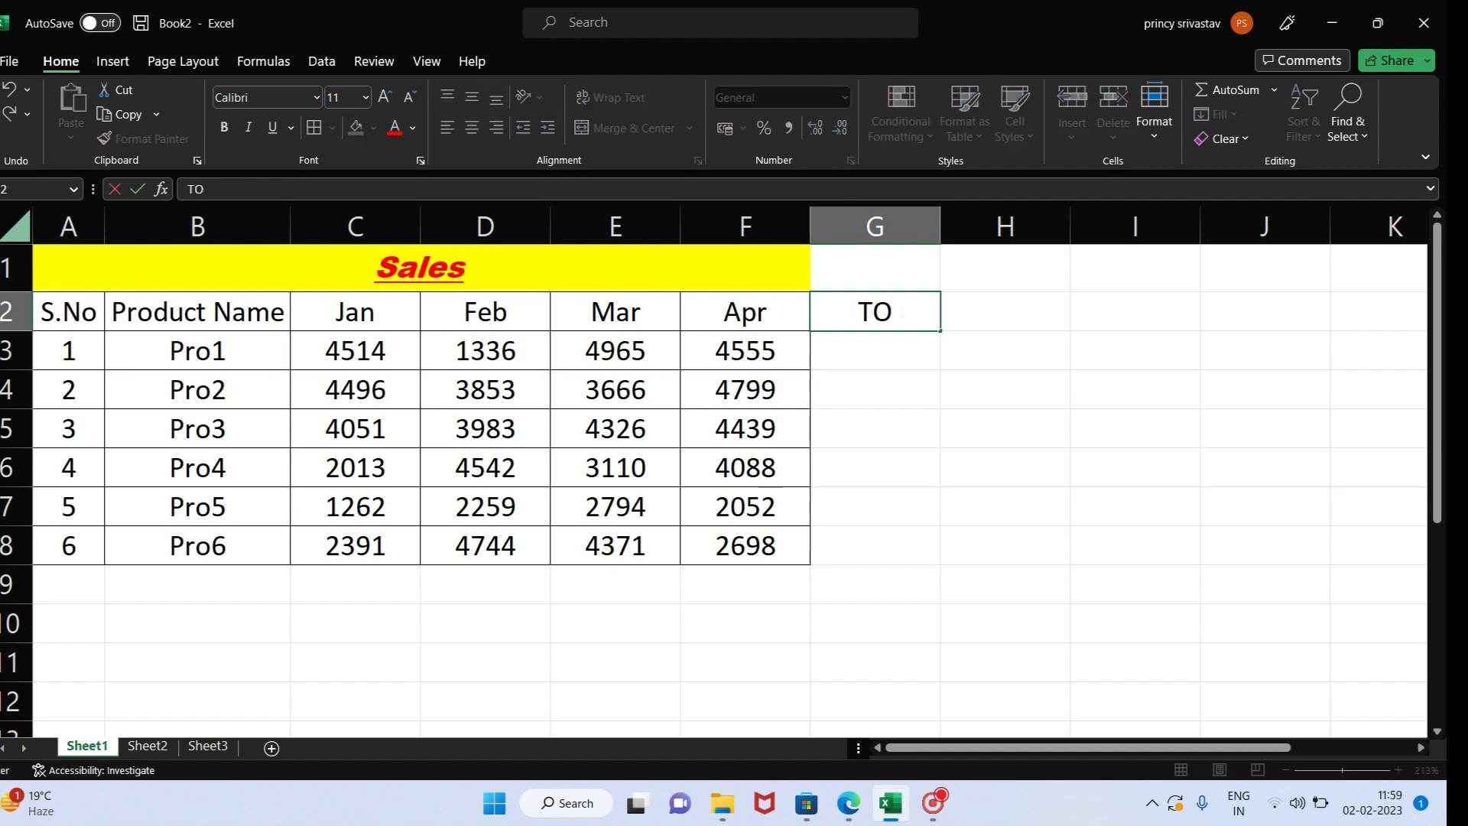
pyautogui.write('TAL')
pyautogui.press('Tab')
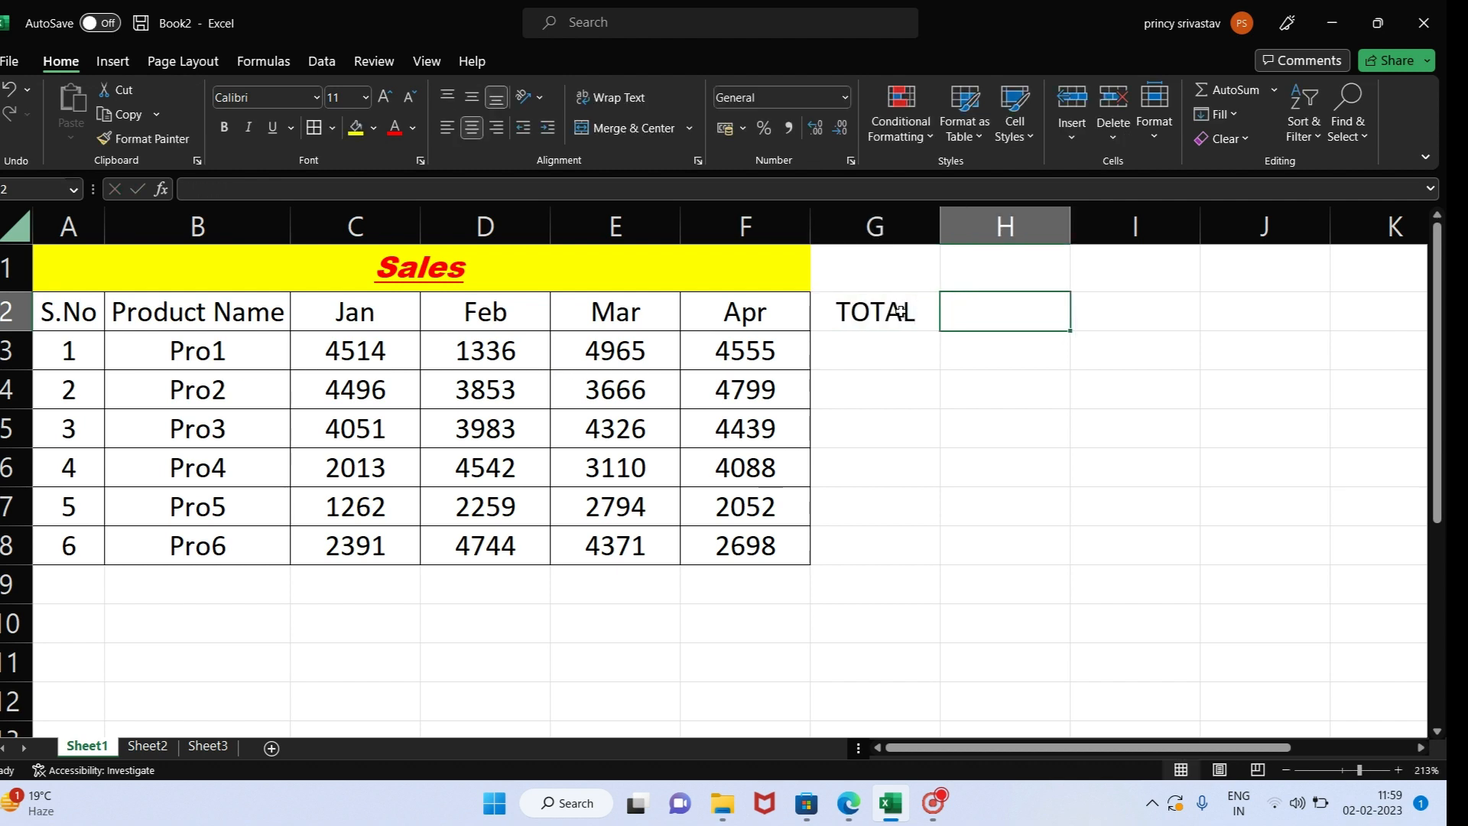
pyautogui.write('MAXI')
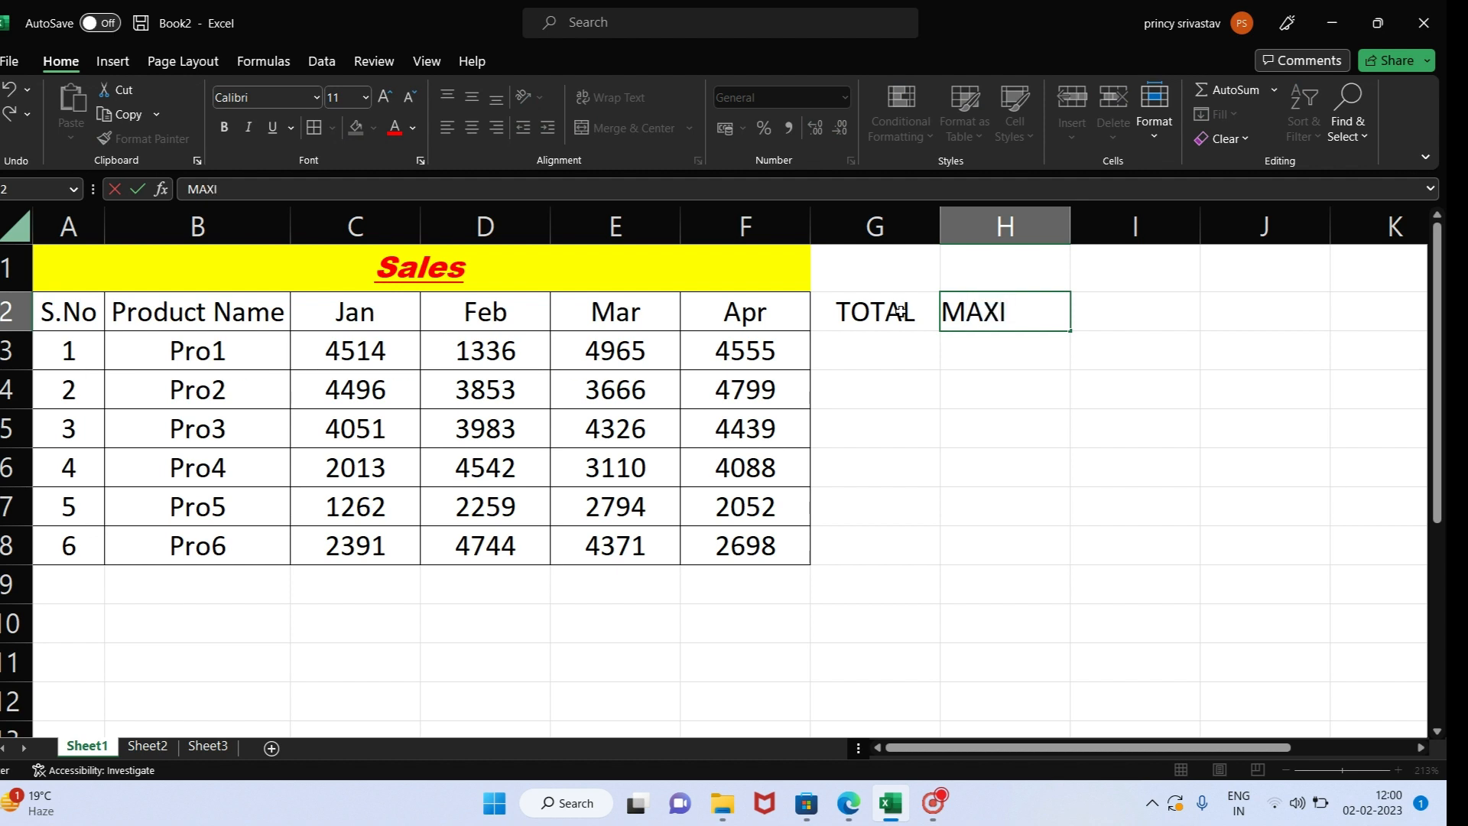
pyautogui.write('MUN')
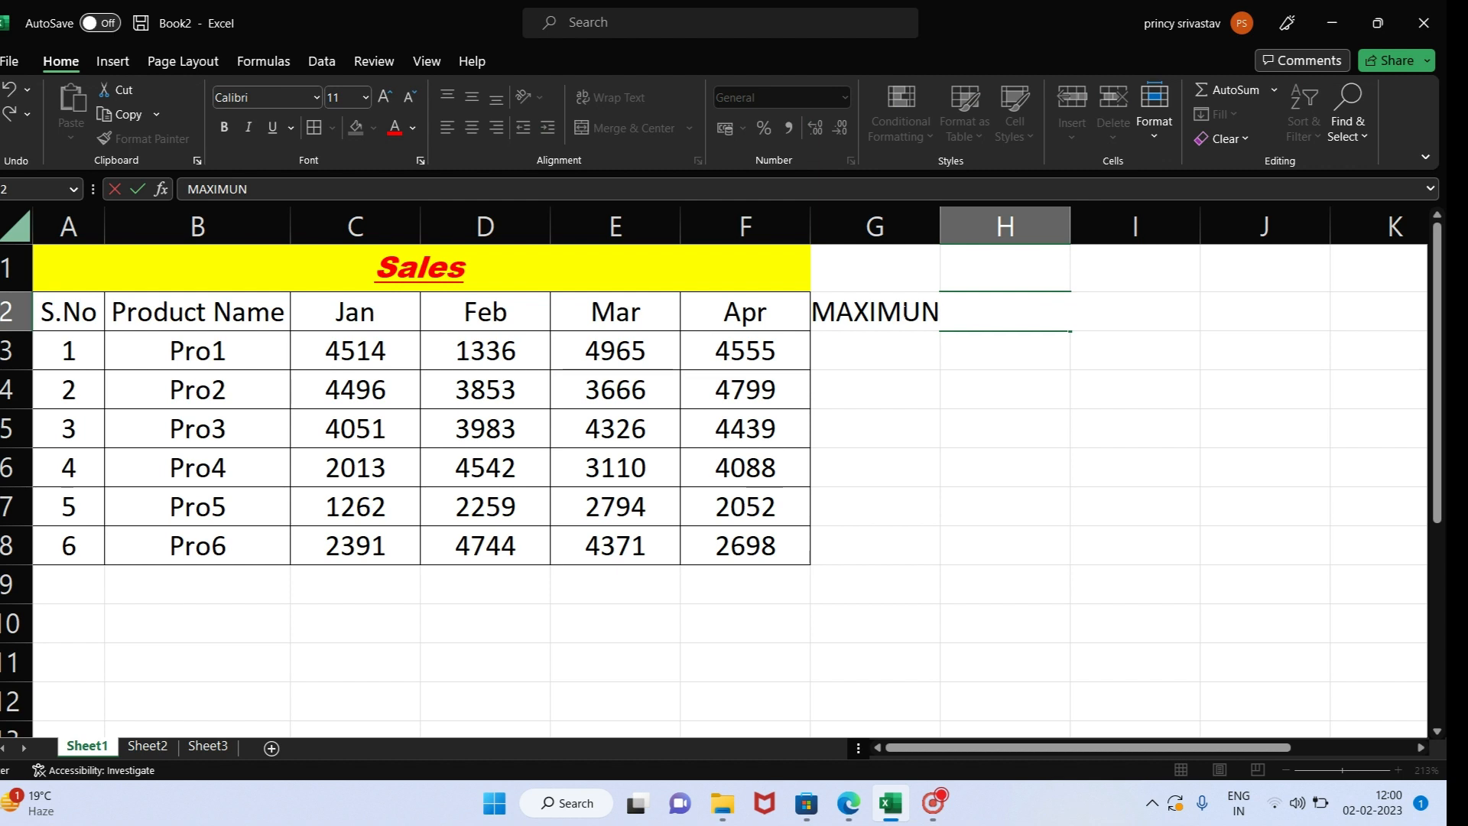
pyautogui.press('Escape')
pyautogui.write('MAX')
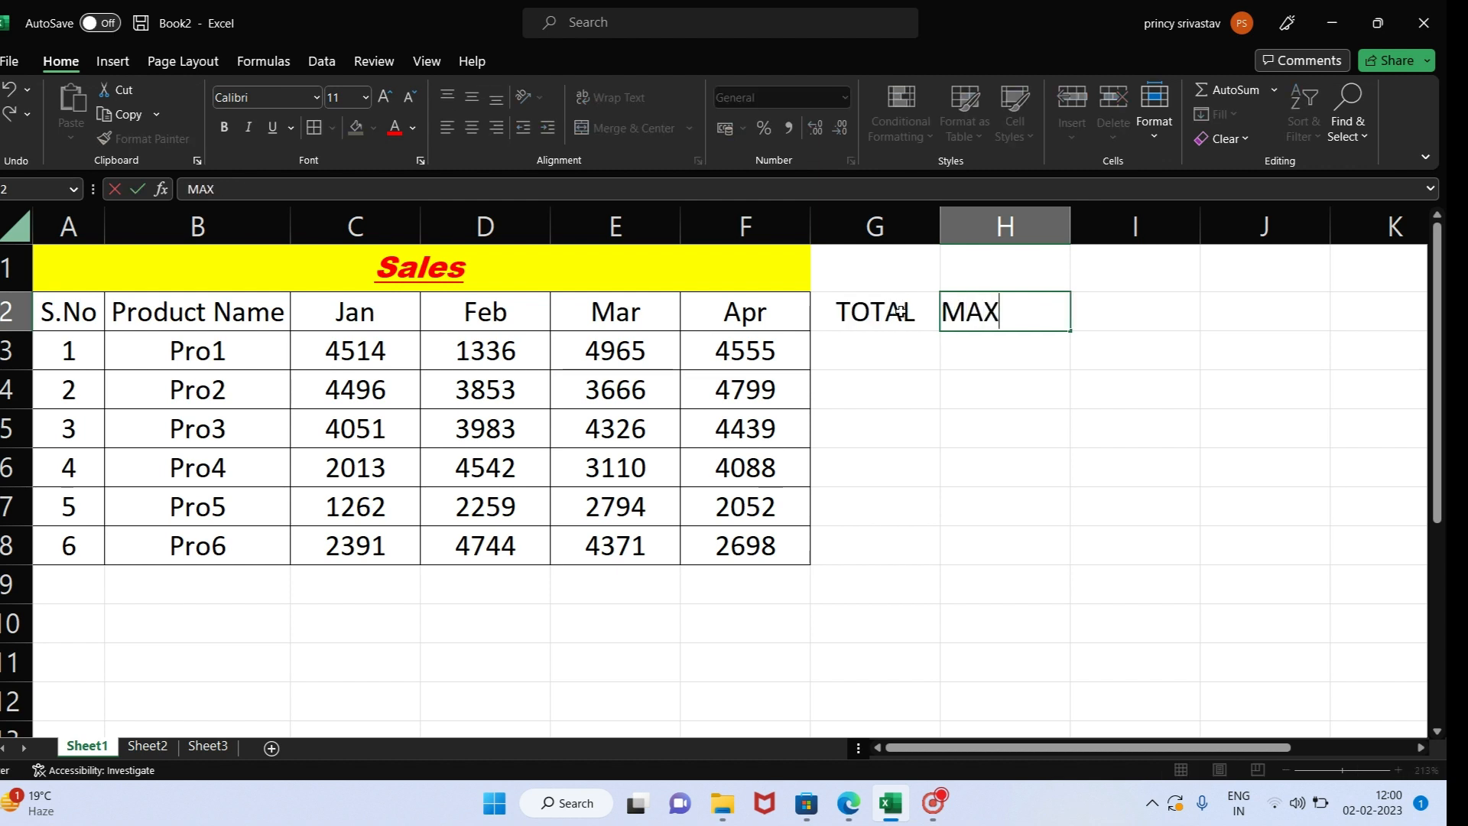
pyautogui.press('Tab')
# - Add the column headers MIN in I2, AVE in J2 and COUNT in K2
pyautogui.write('MIN')
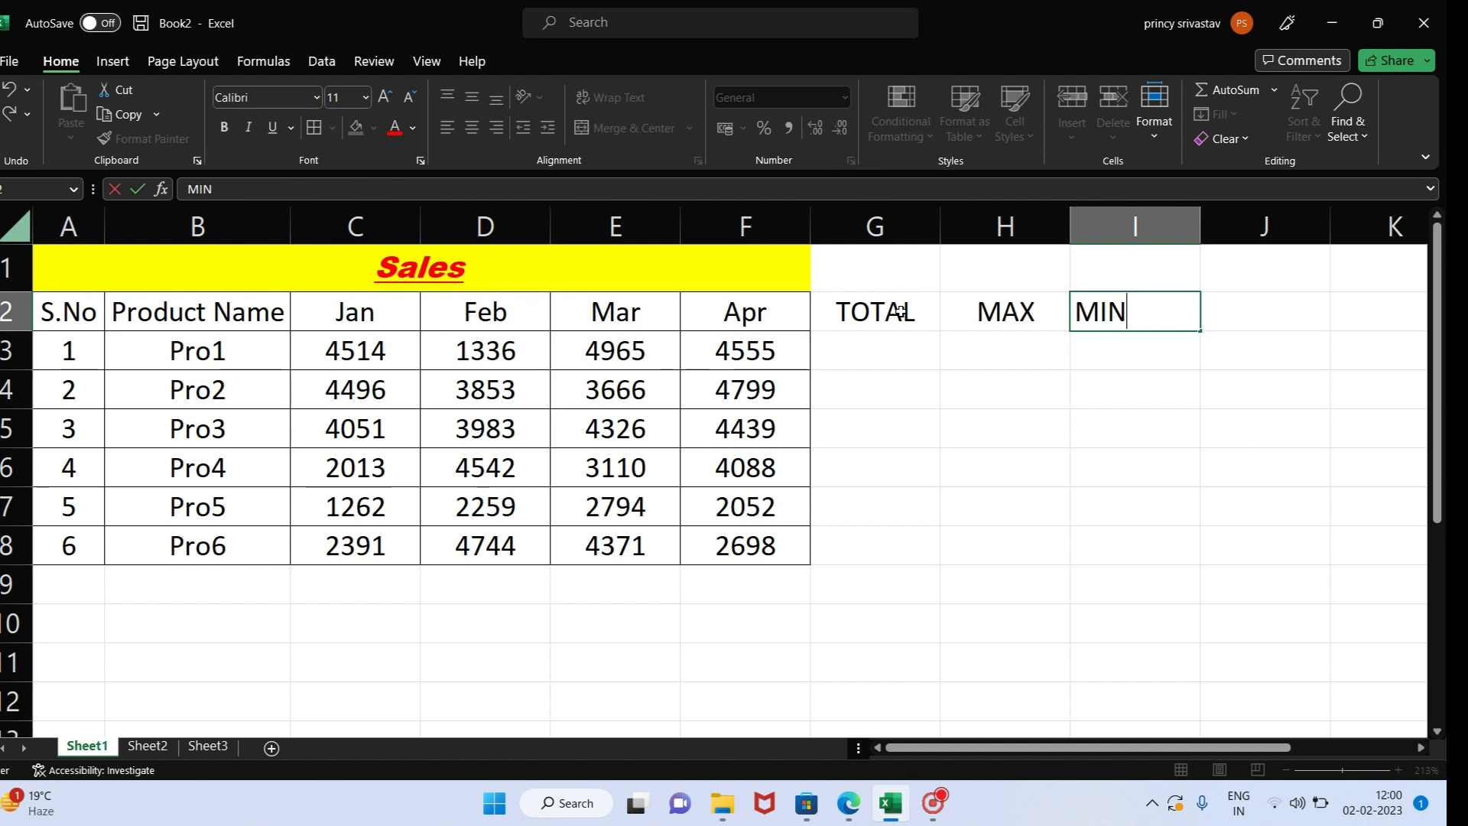
pyautogui.press('Tab')
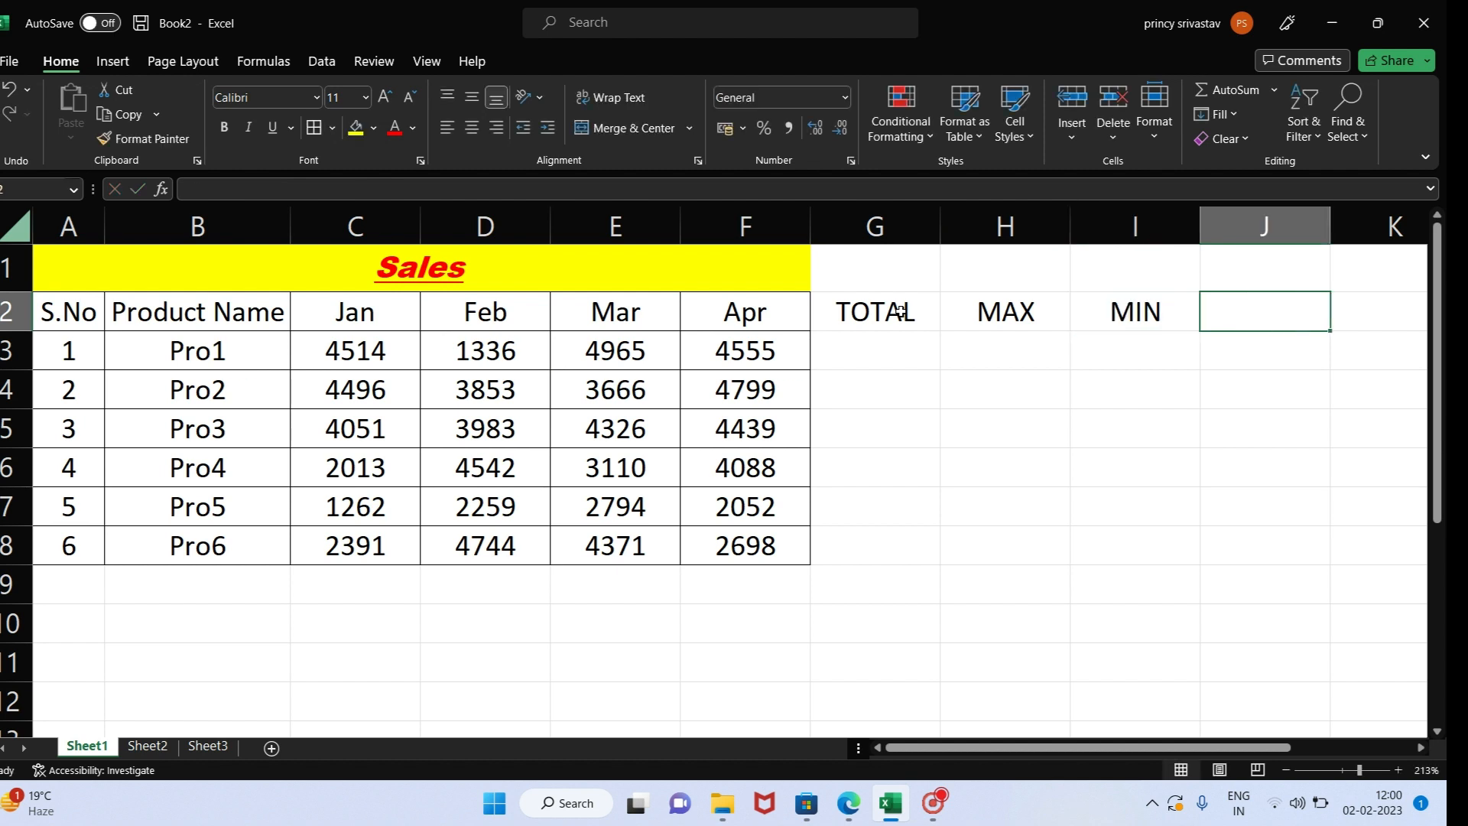
pyautogui.write('AVE')
pyautogui.press('Tab')
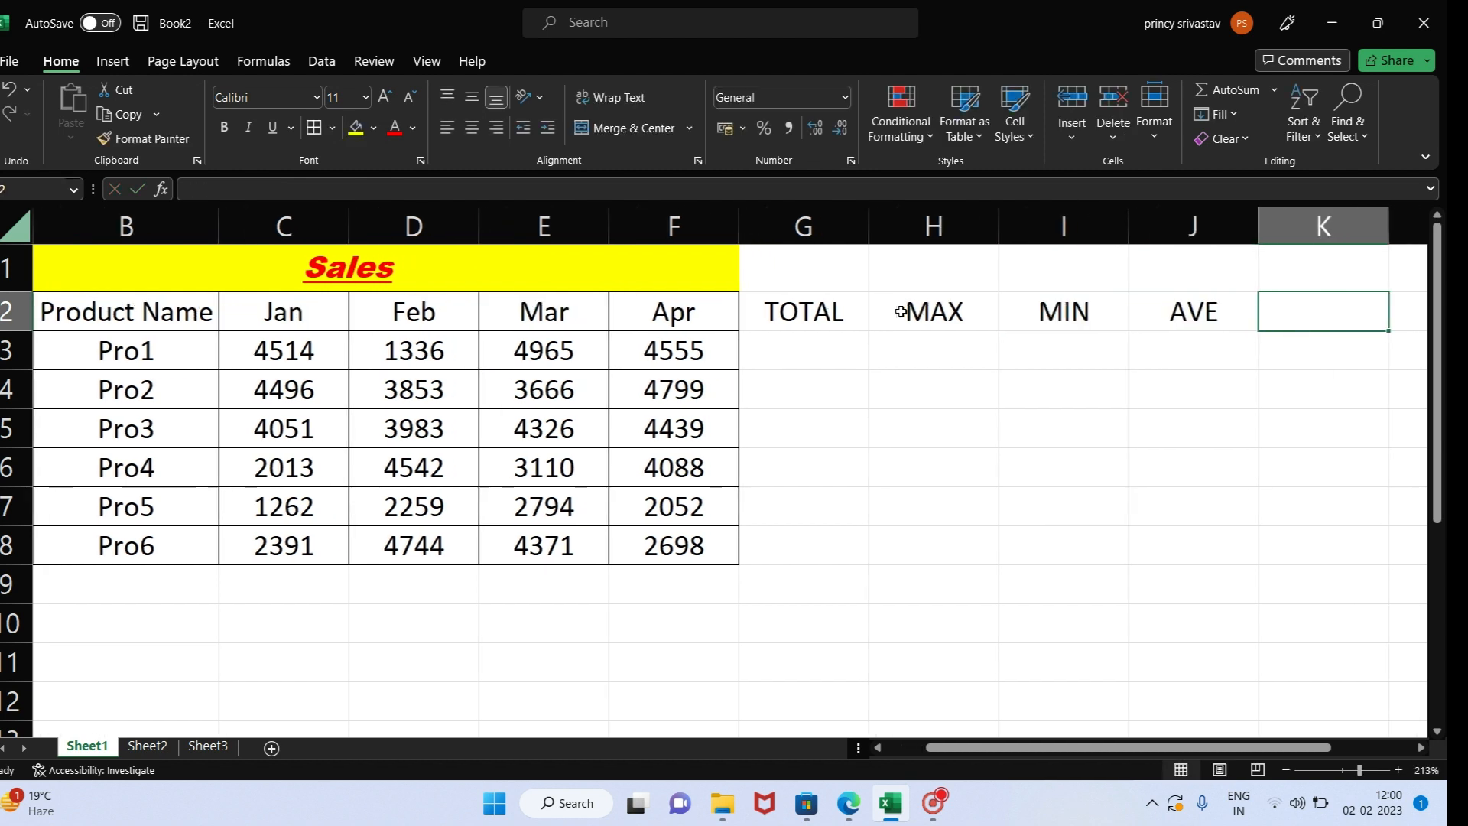
pyautogui.write('COU')
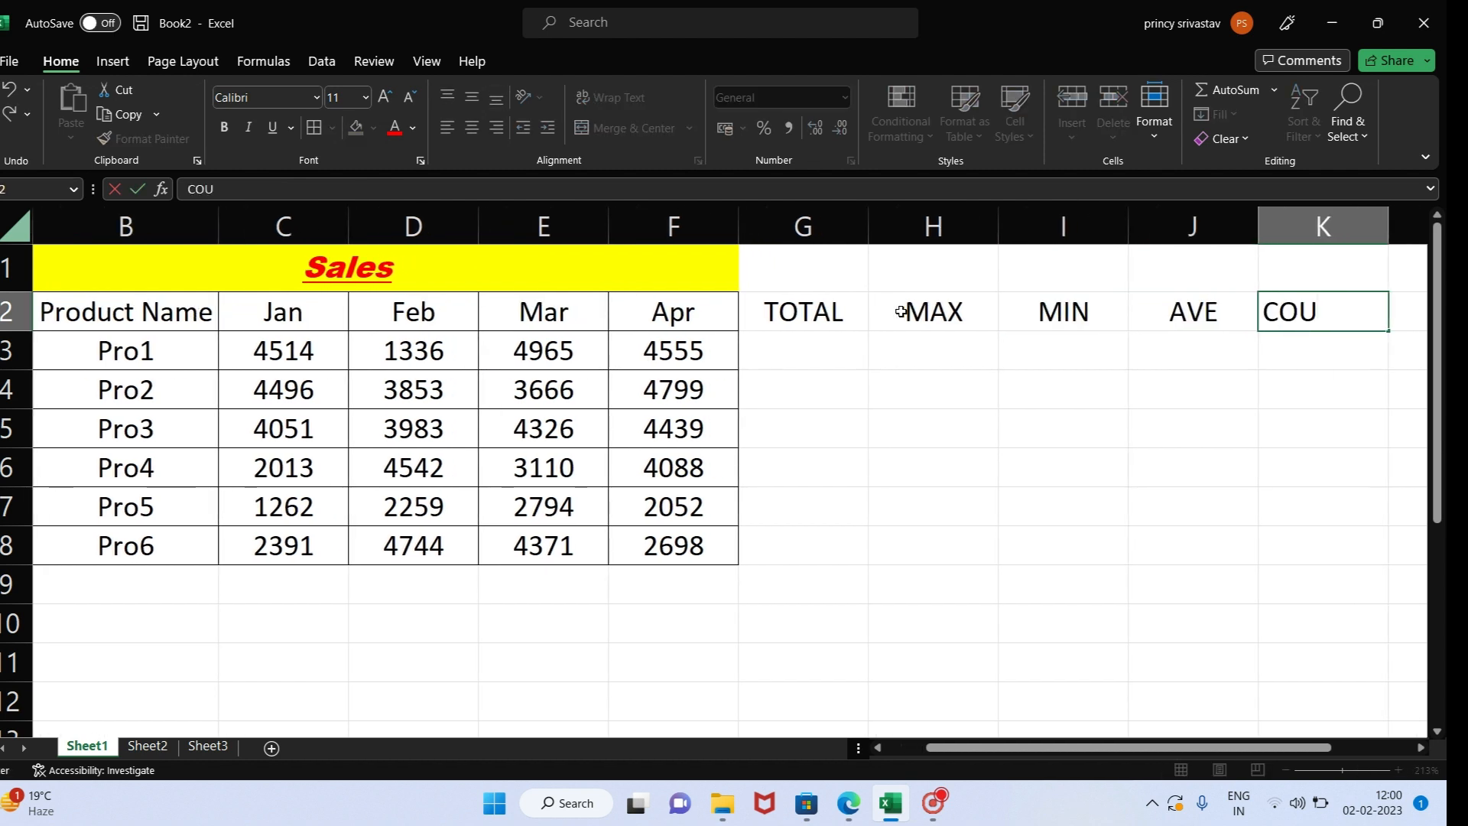
pyautogui.write('NT')
pyautogui.press('Return')
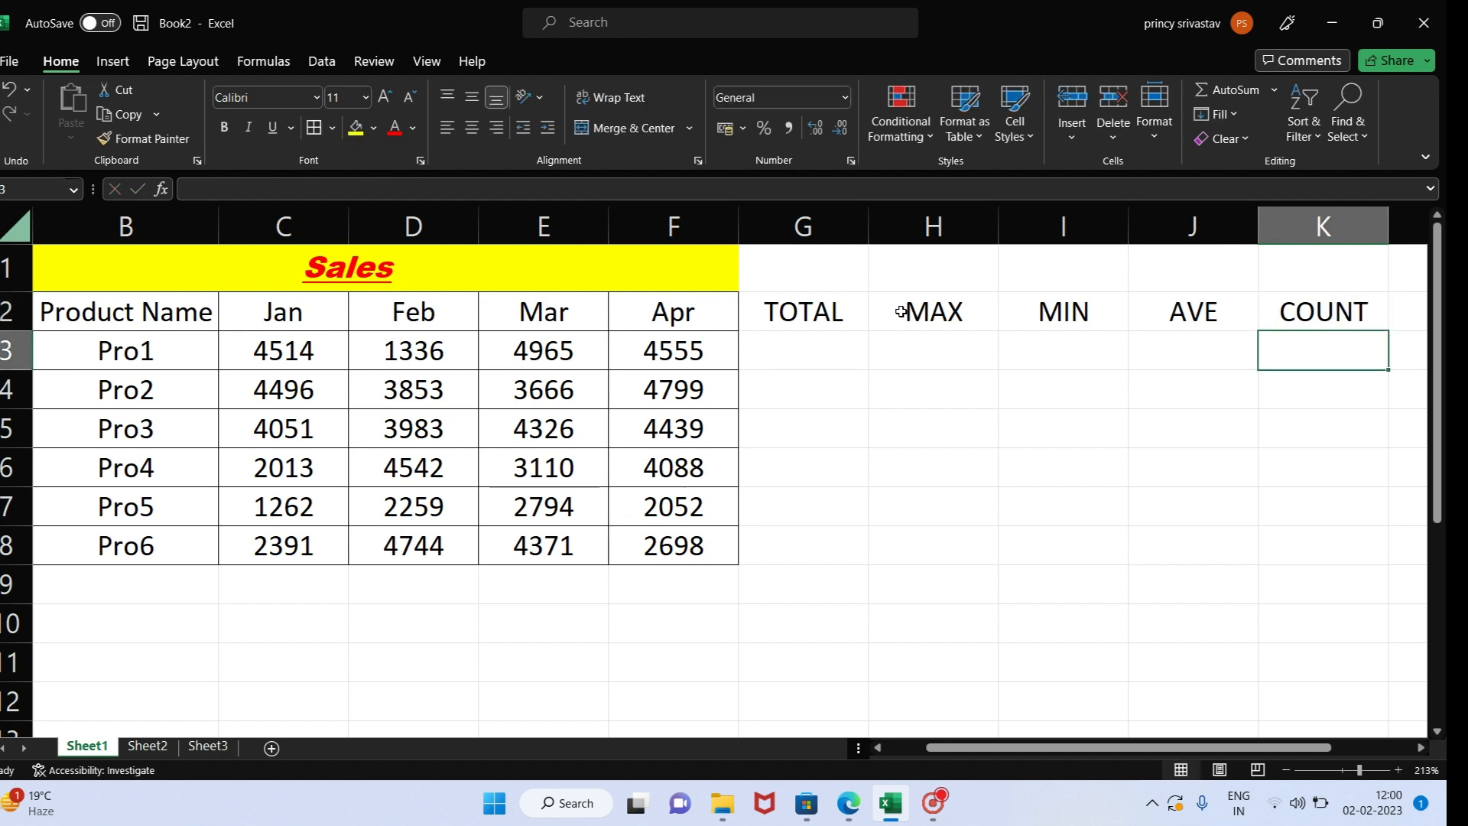
# - Total Pro1's January to April sales in G3 with AutoSum's Sum function, and clear the cell
pyautogui.click(794, 350)
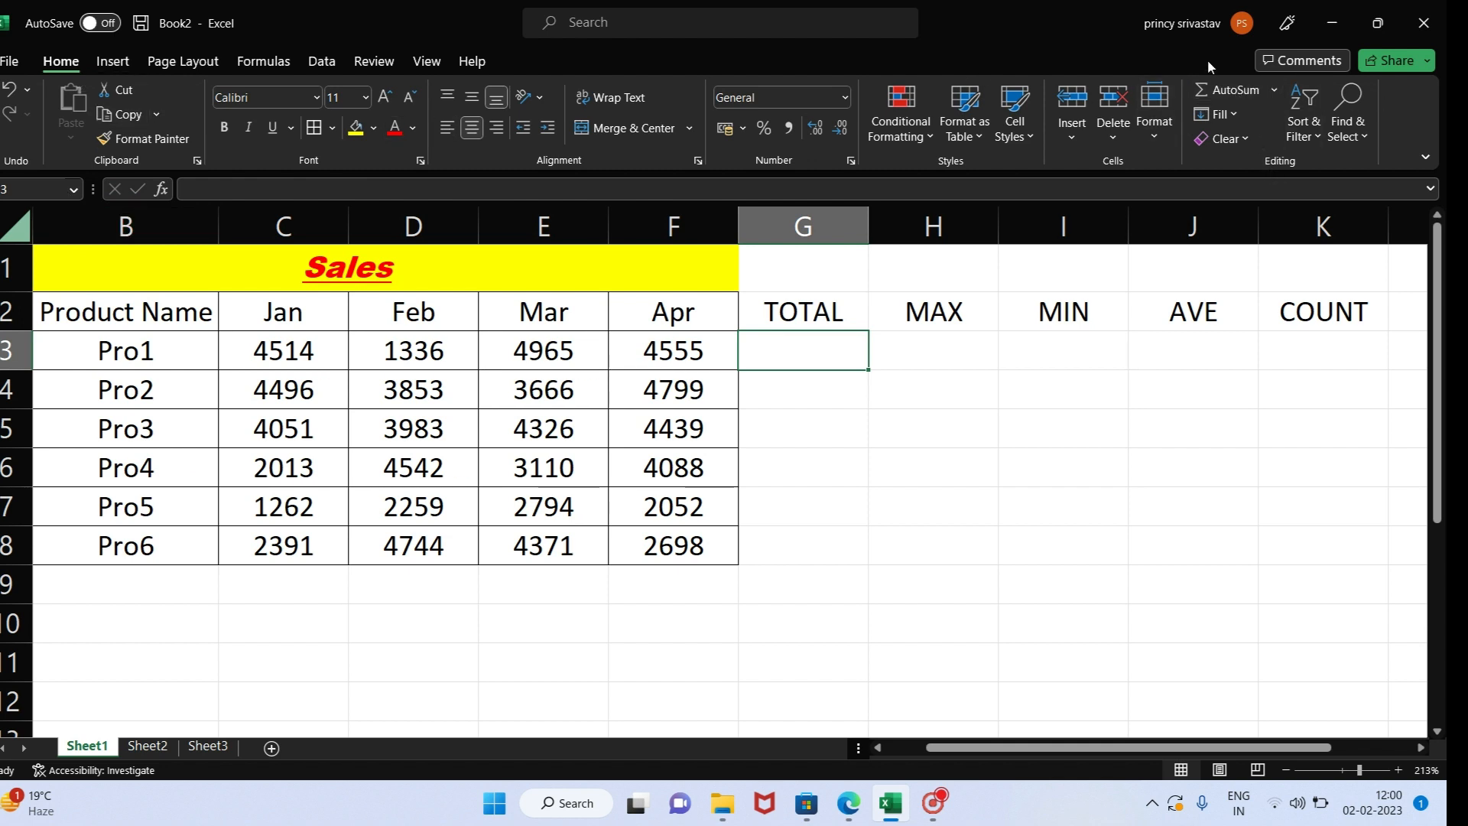
pyautogui.click(1264, 87)
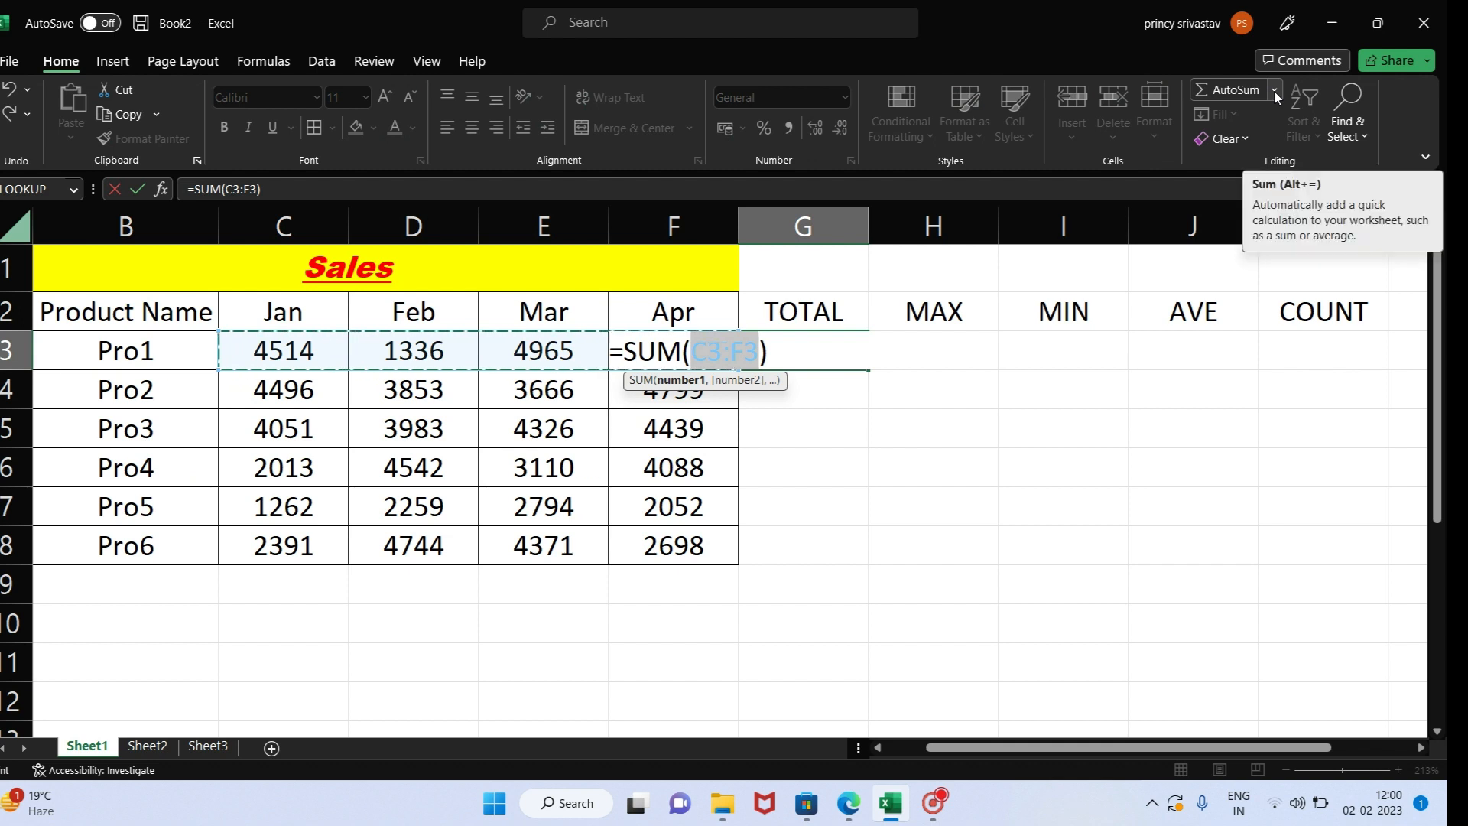
pyautogui.click(1271, 92)
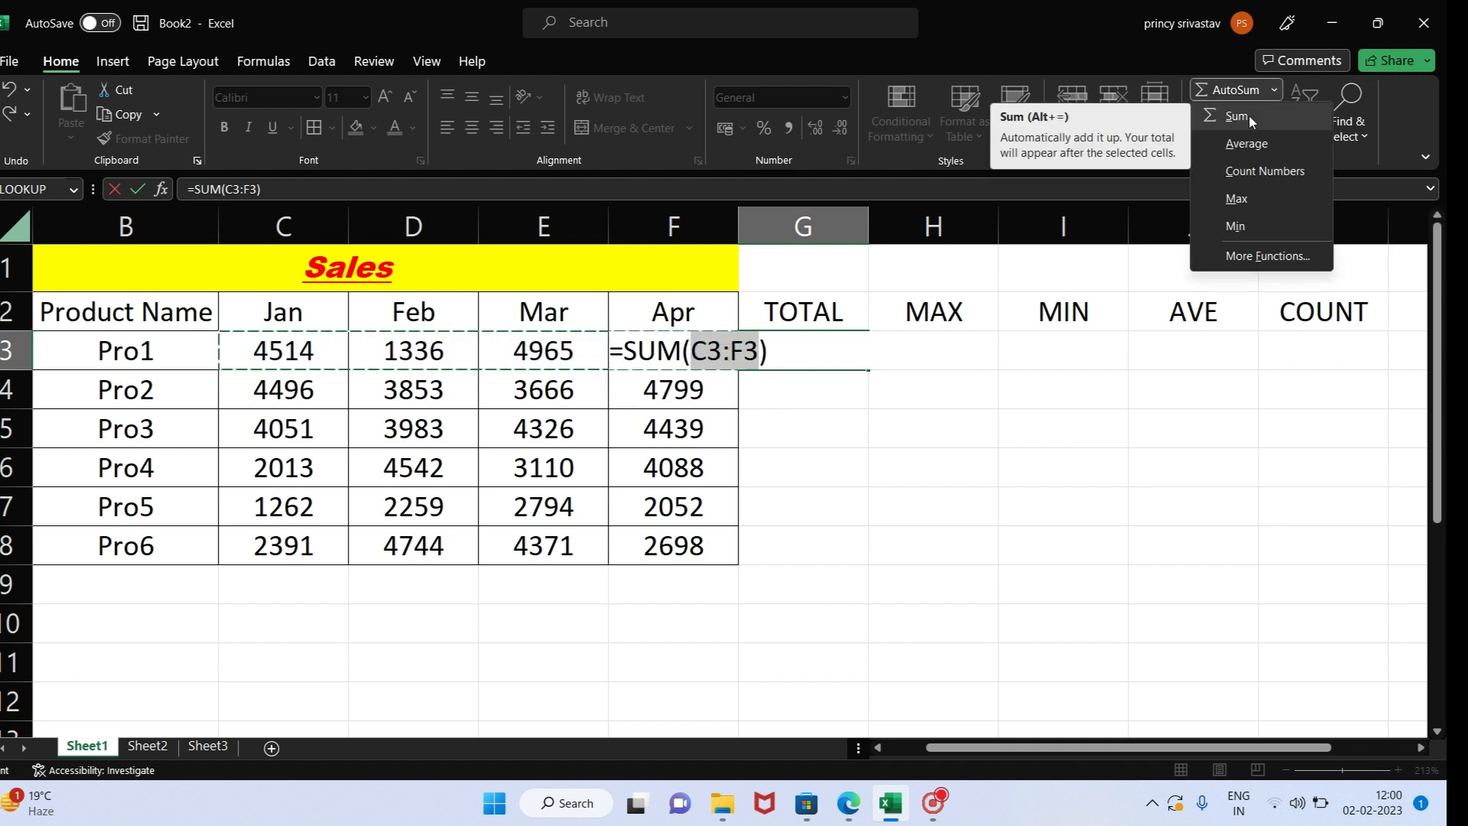
pyautogui.click(1250, 114)
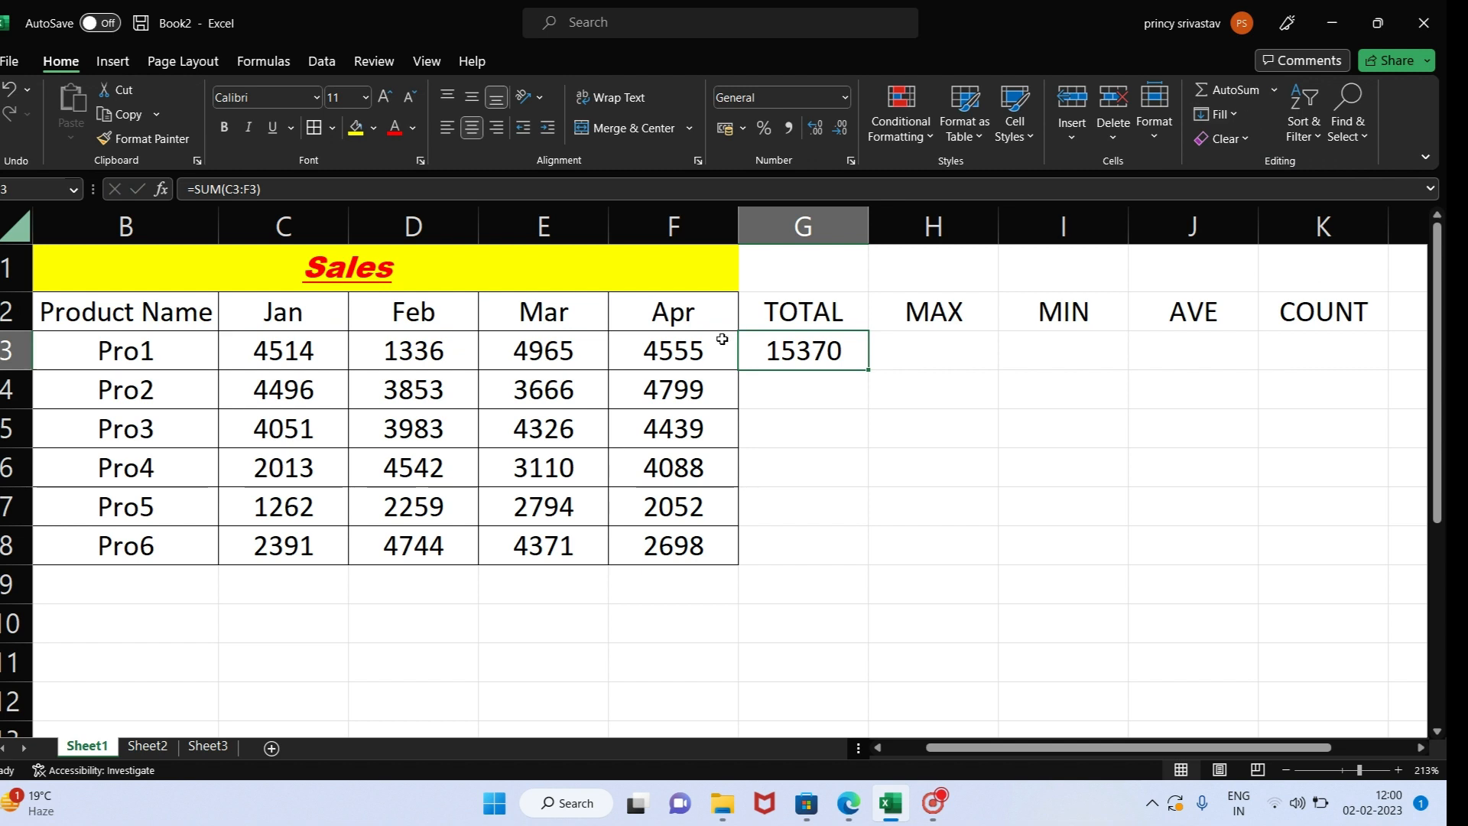
pyautogui.press('Delete')
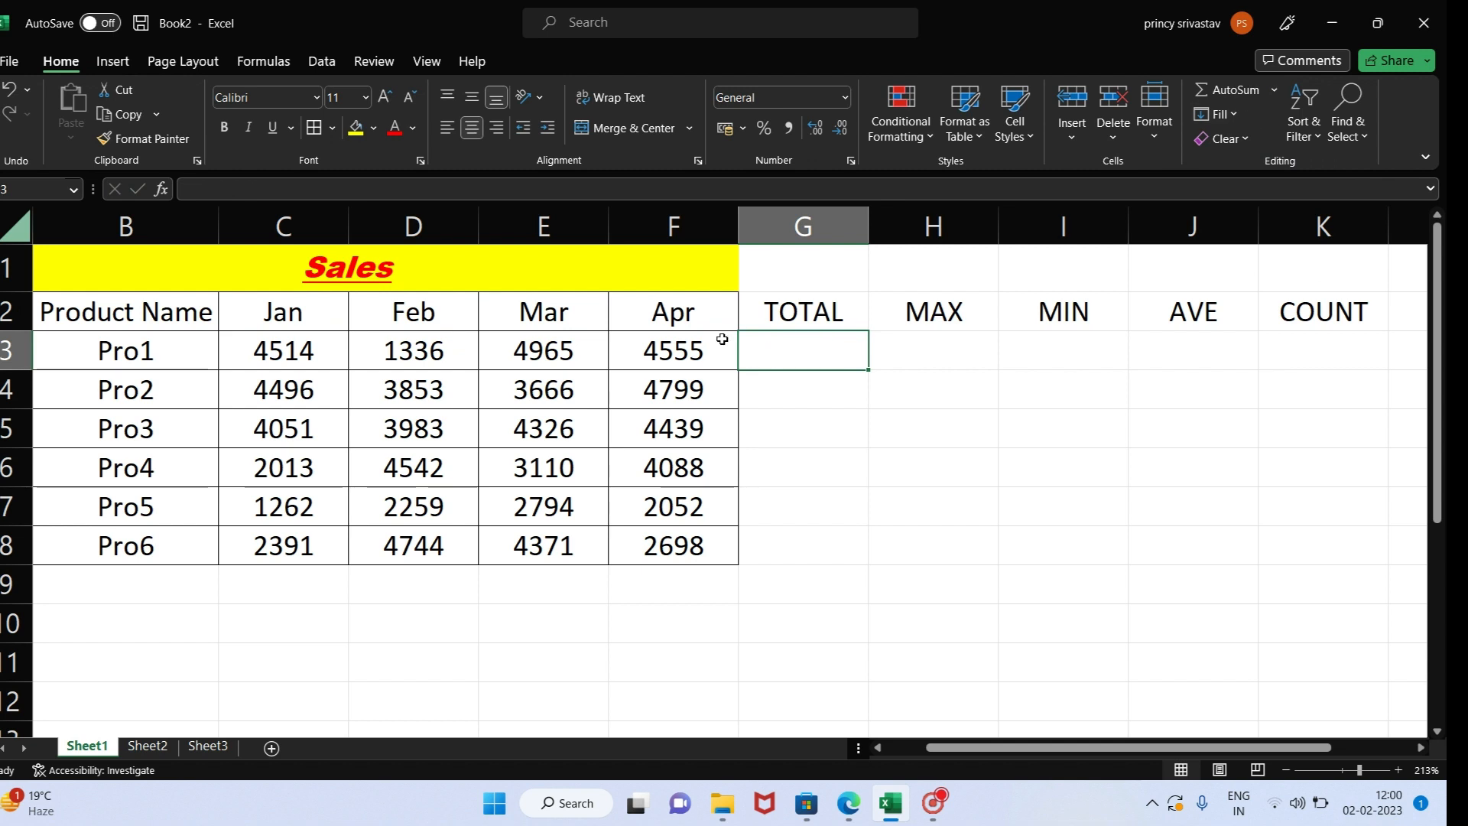
# - Insert the automatic sum of C3 to F3 in G3 once more, and delete that formula
pyautogui.press('alt')
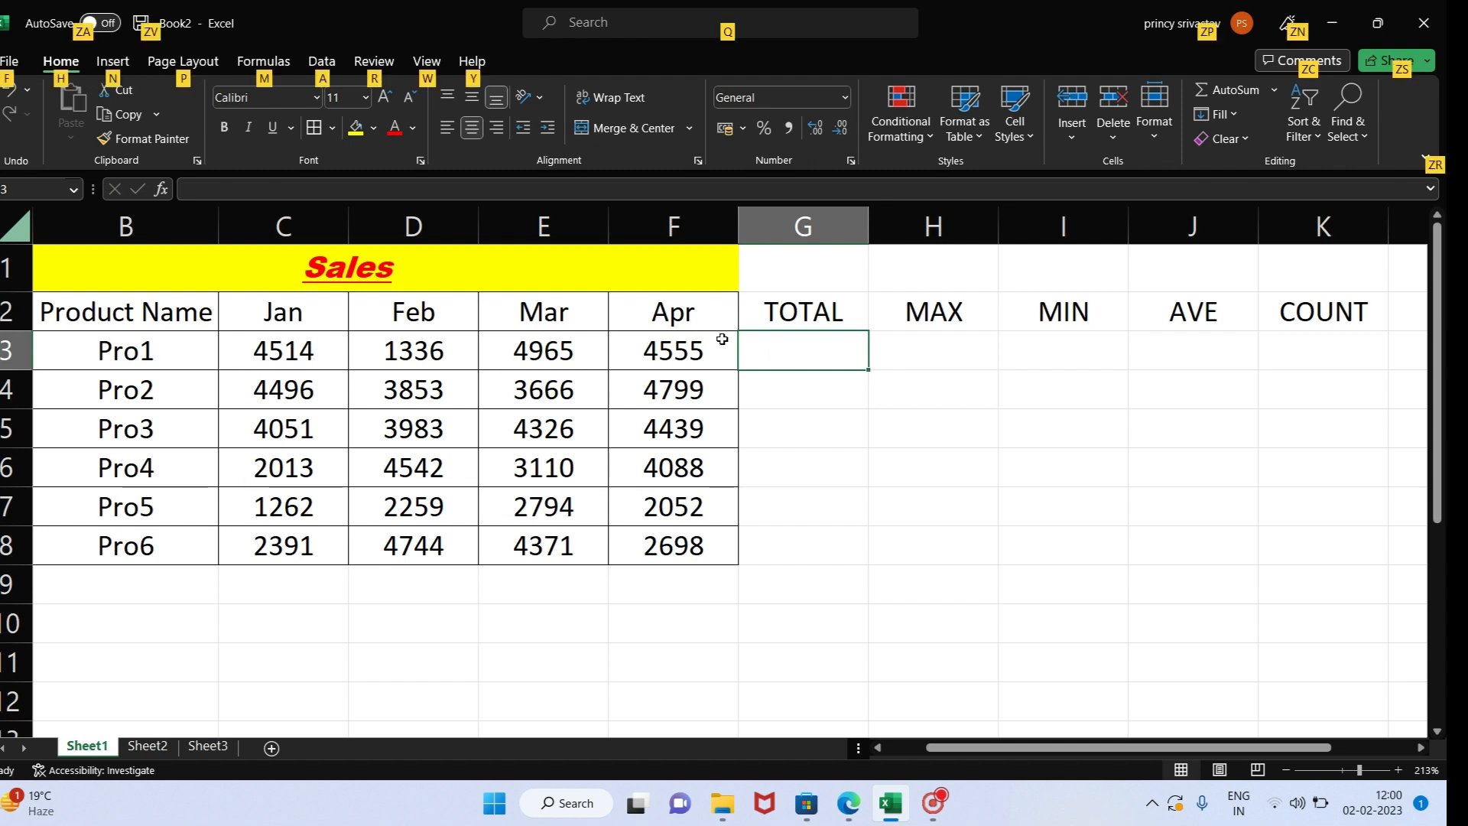
pyautogui.hotkey('alt', '=')
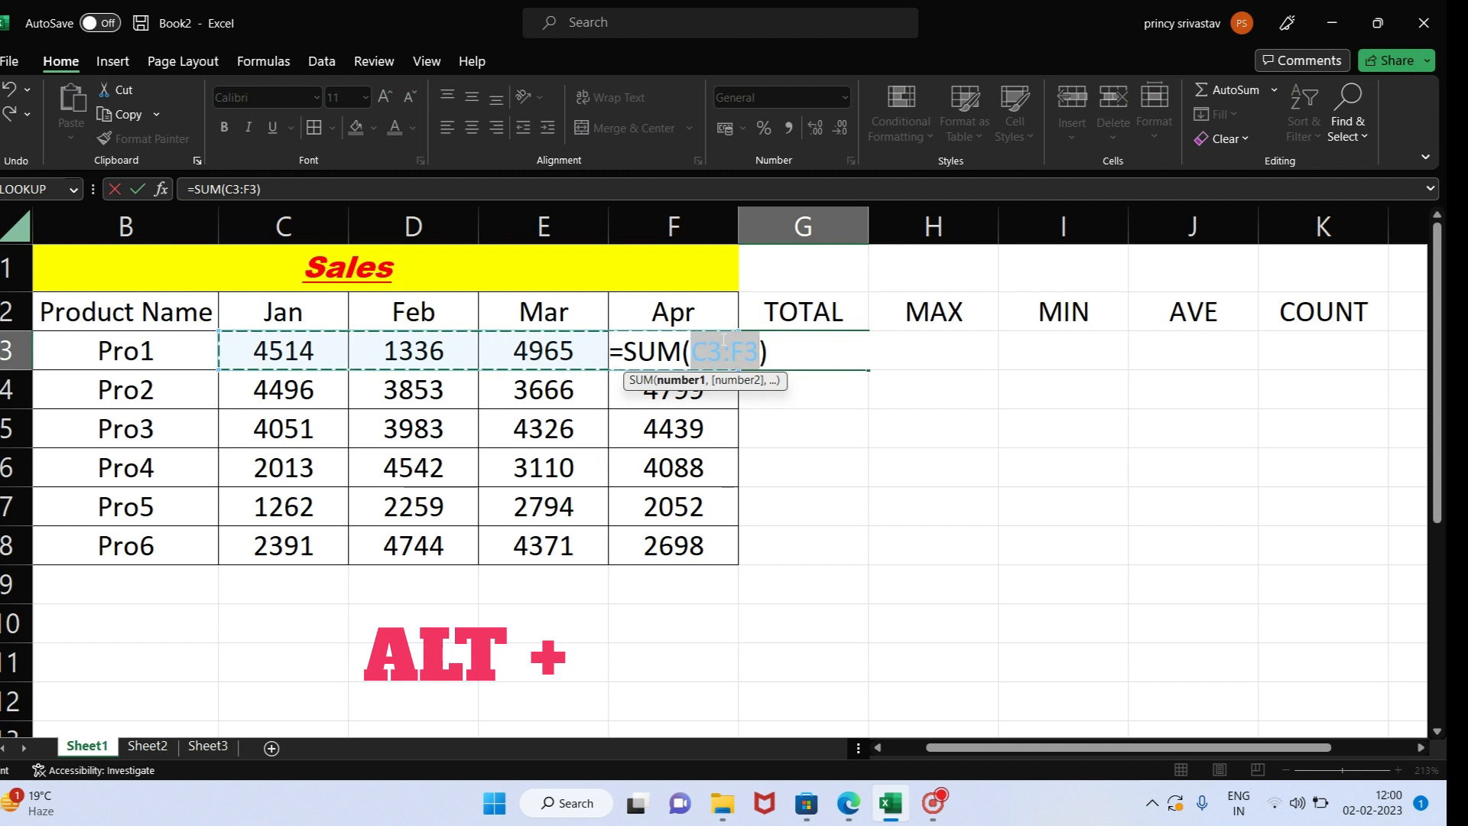
pyautogui.press('Return')
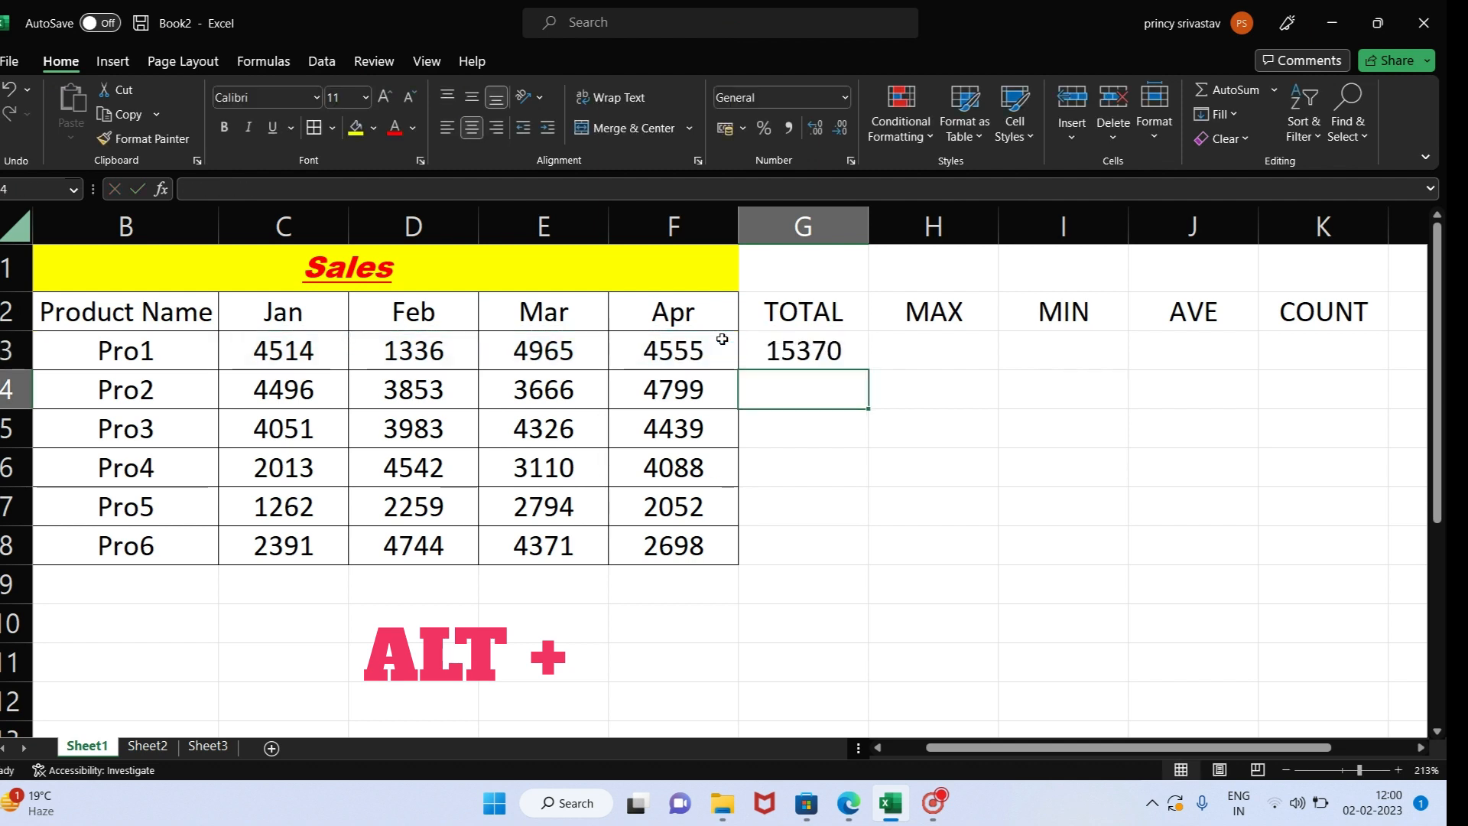
pyautogui.click(805, 348)
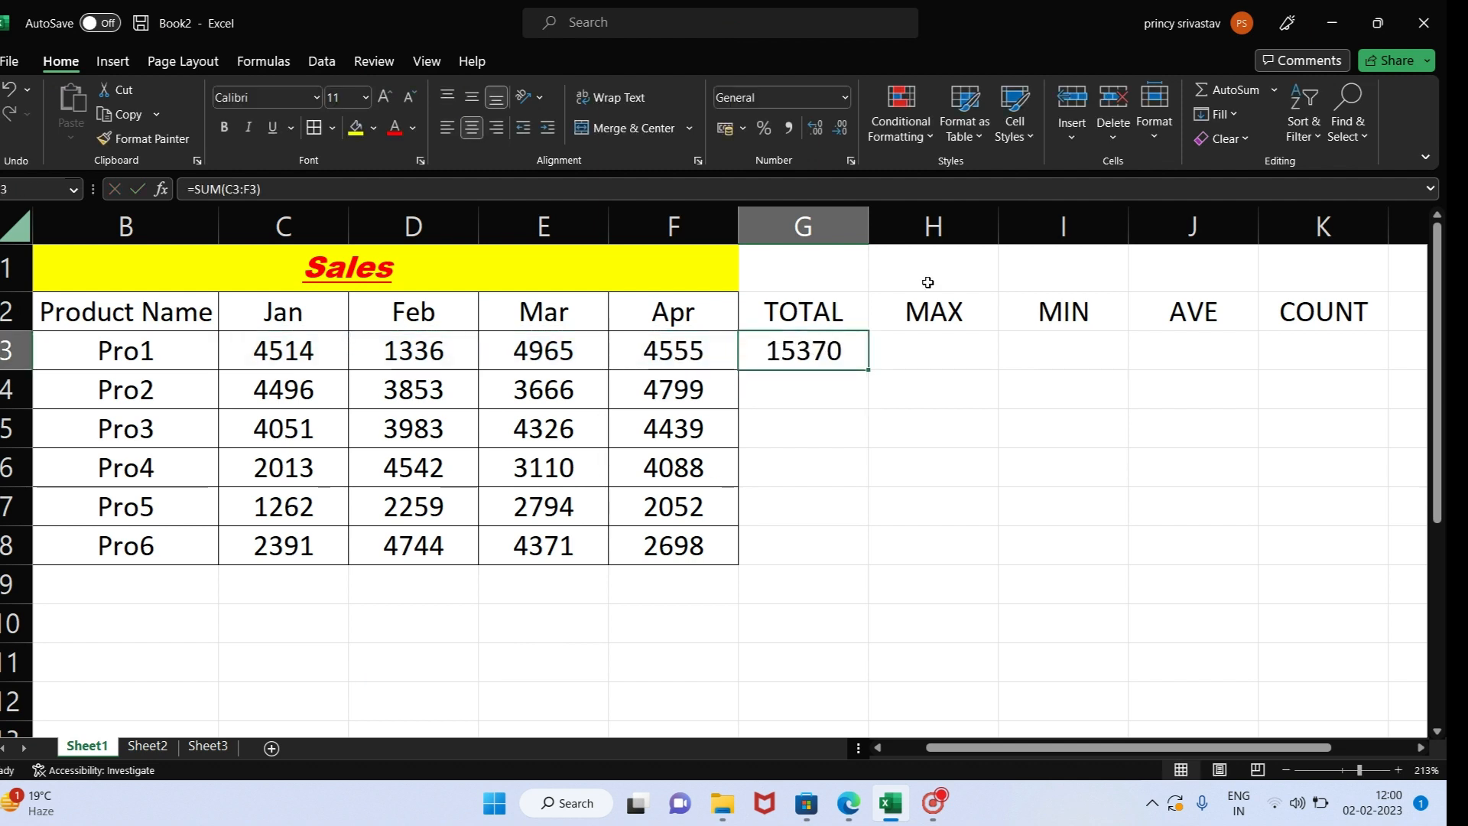
pyautogui.click(1273, 90)
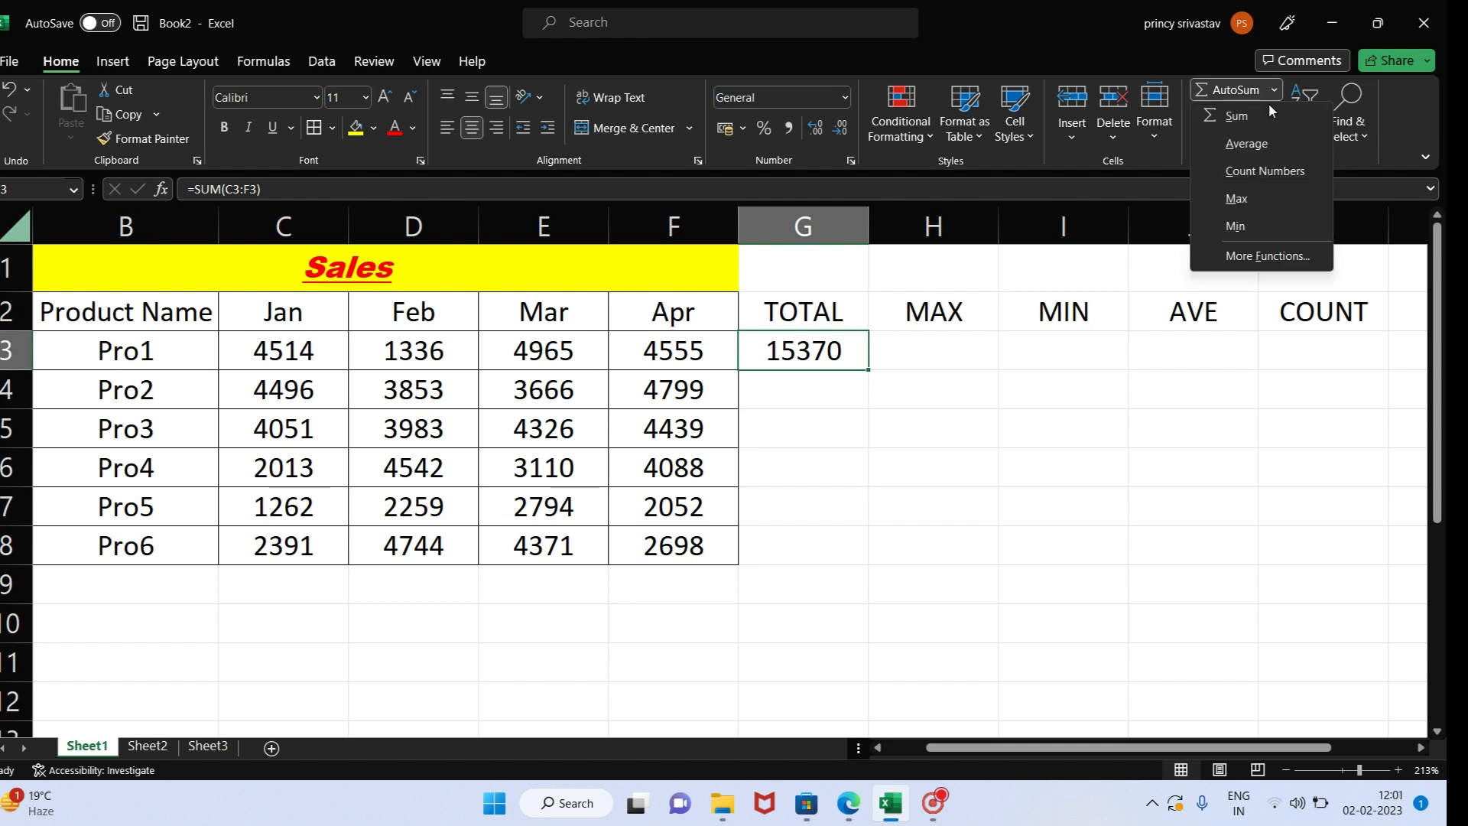
pyautogui.click(932, 367)
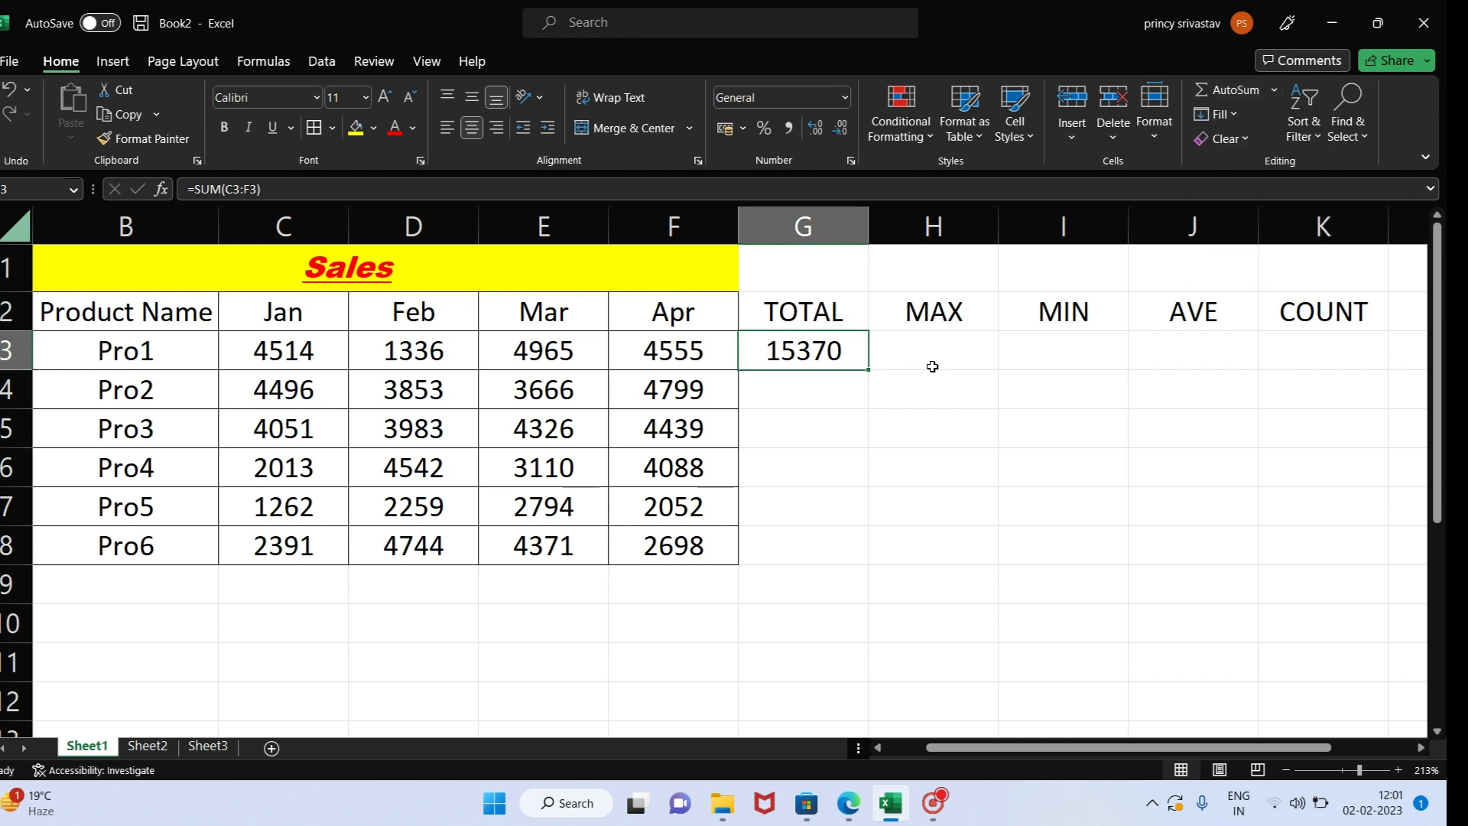
pyautogui.press('Delete')
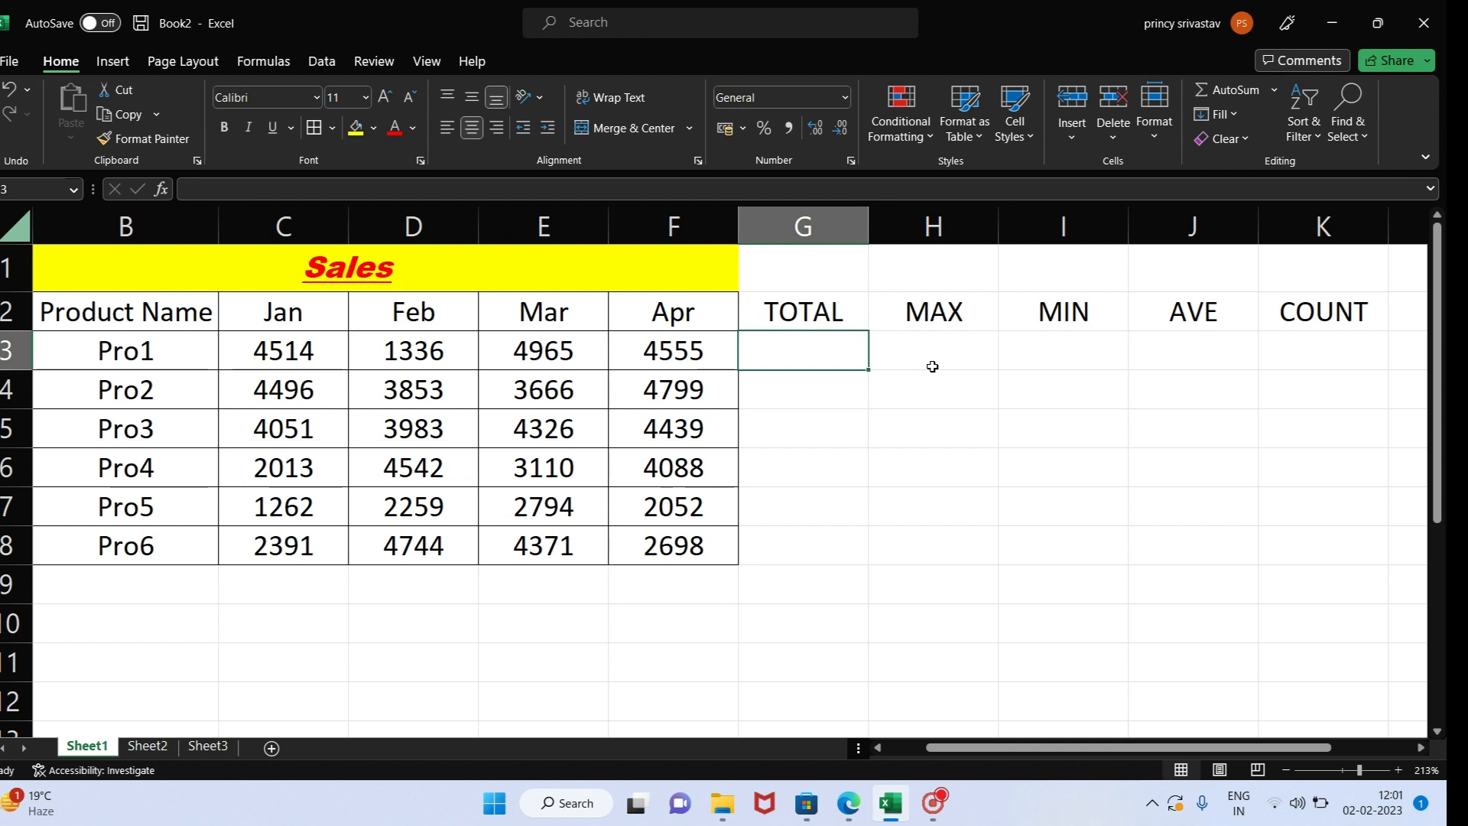
# - Enter the formula =SUM(C3:F3) in G3 and fill it down the TOTAL column to G8
pyautogui.write('=SU')
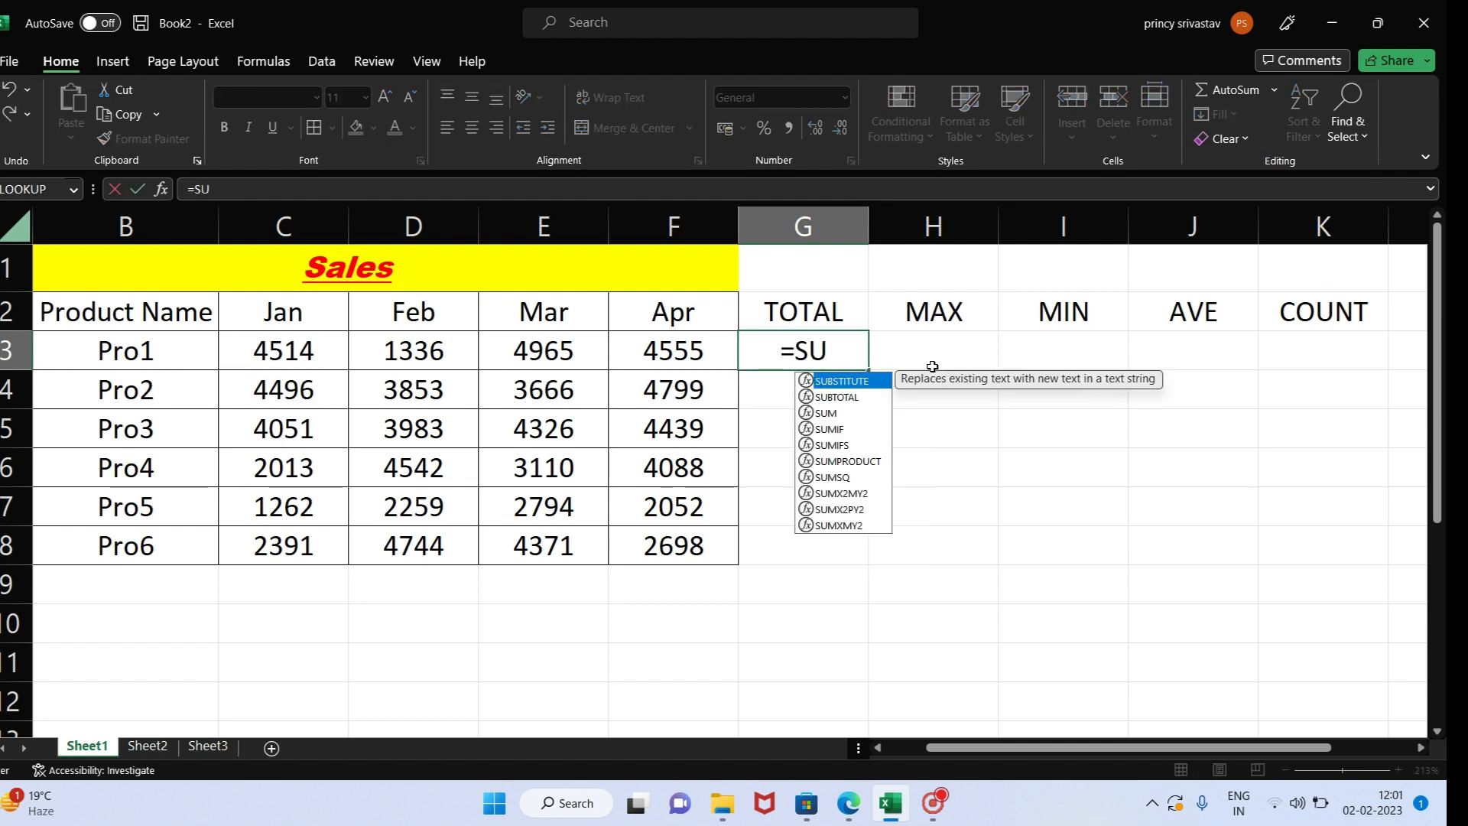
pyautogui.write('M(')
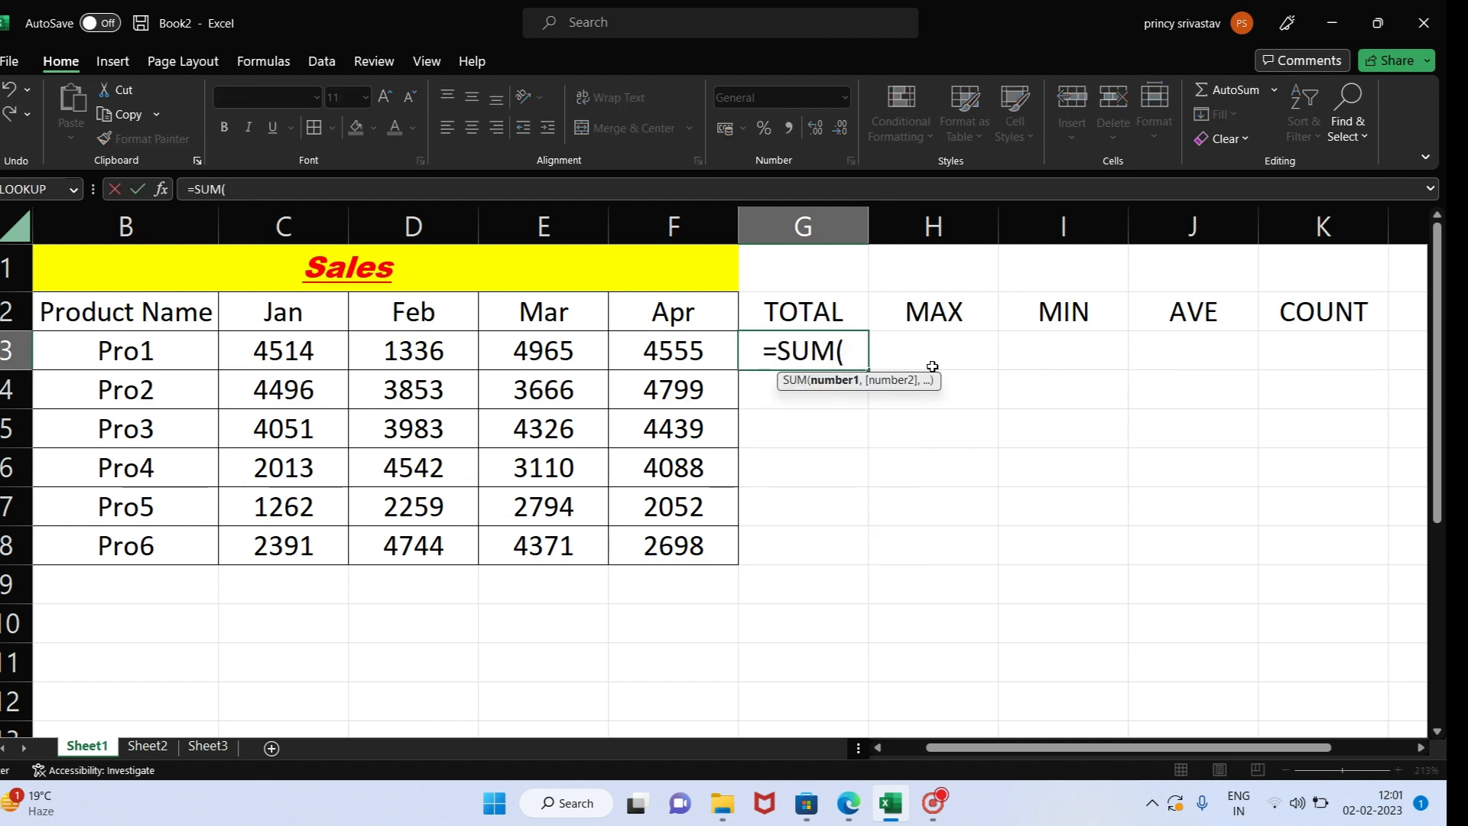
pyautogui.moveTo(302, 342); pyautogui.dragTo(620, 350)
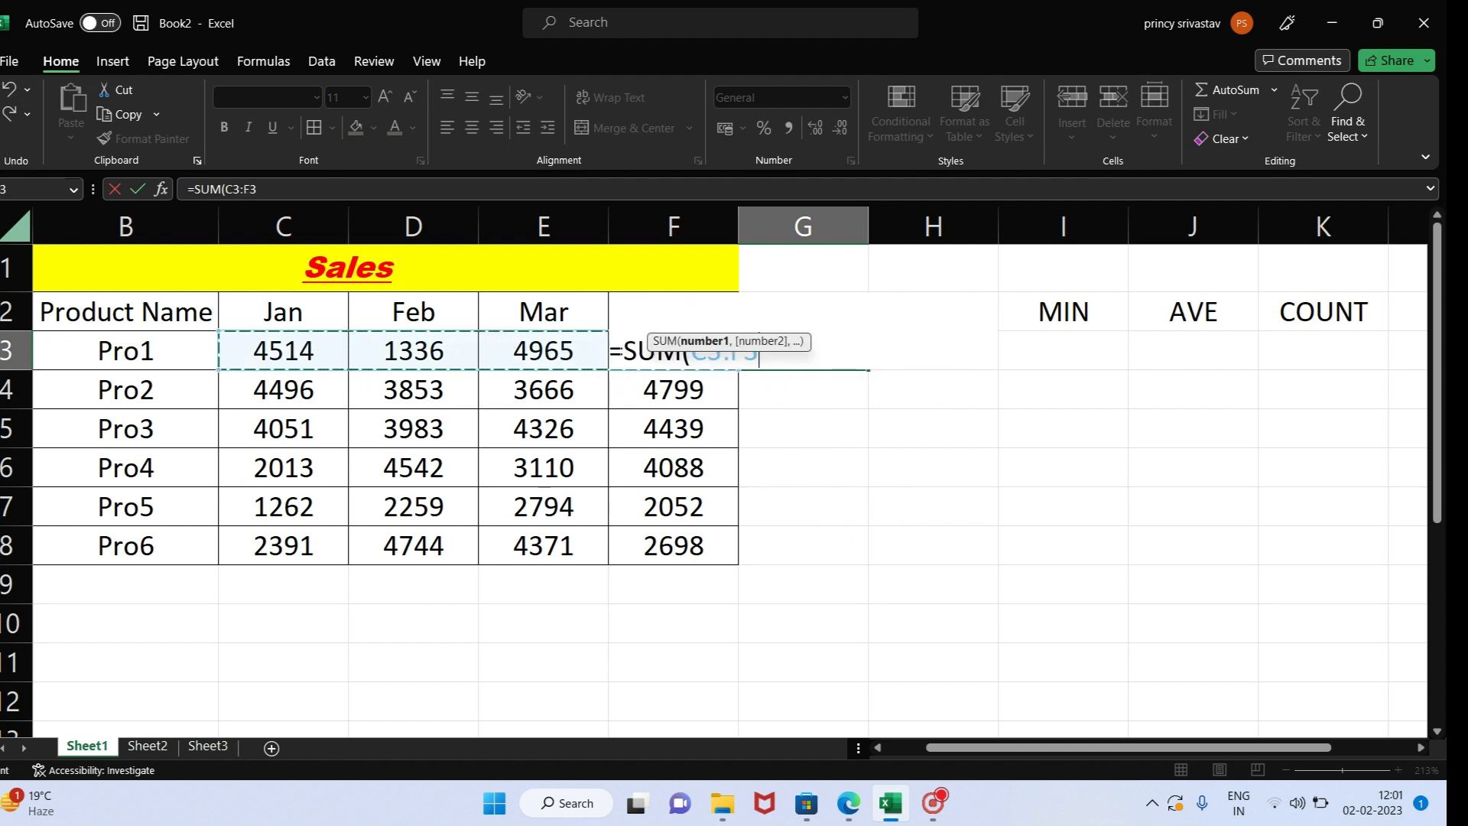
pyautogui.press('Return')
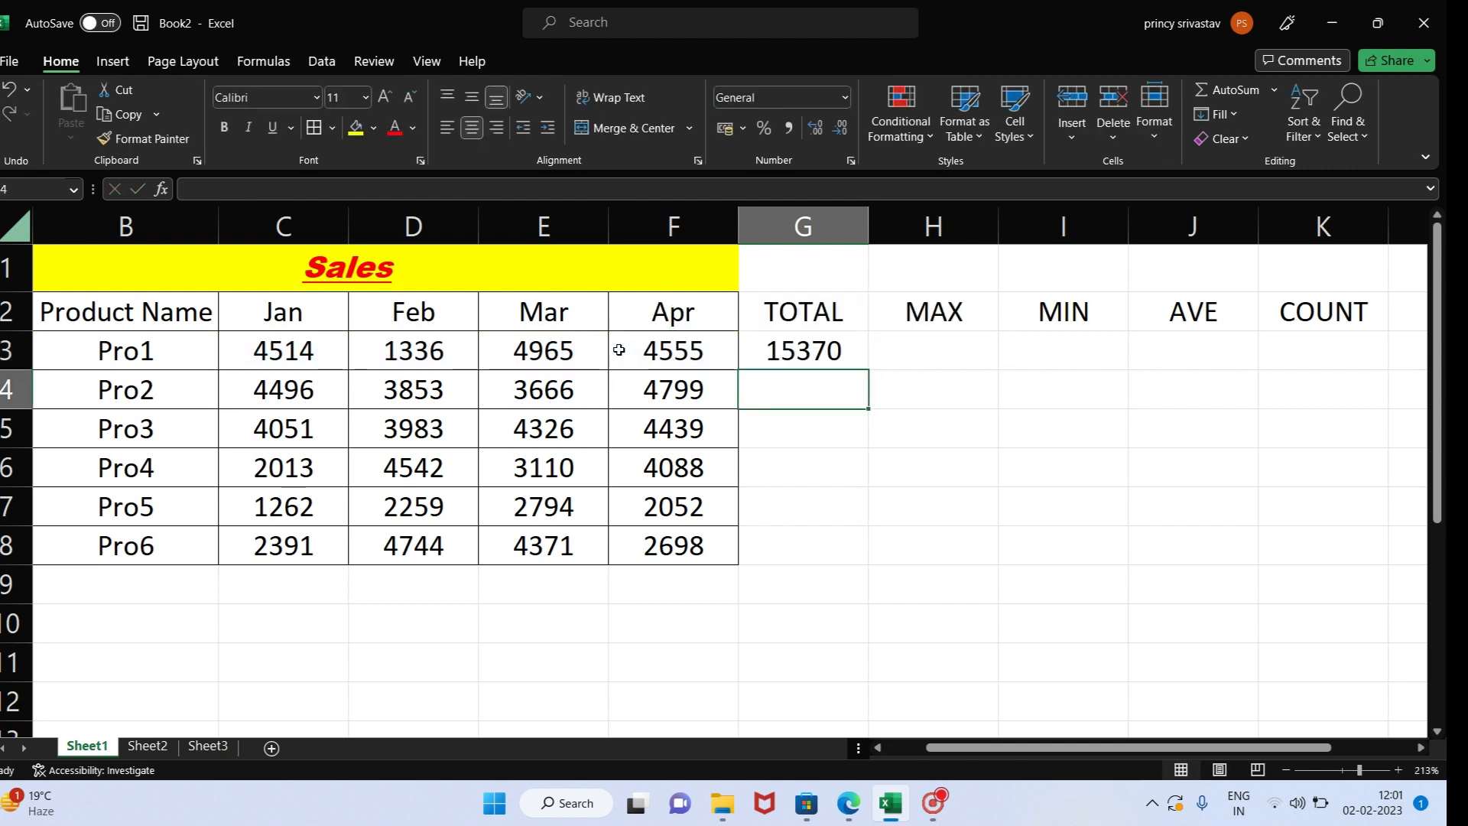
pyautogui.moveTo(842, 349); pyautogui.dragTo(820, 546)
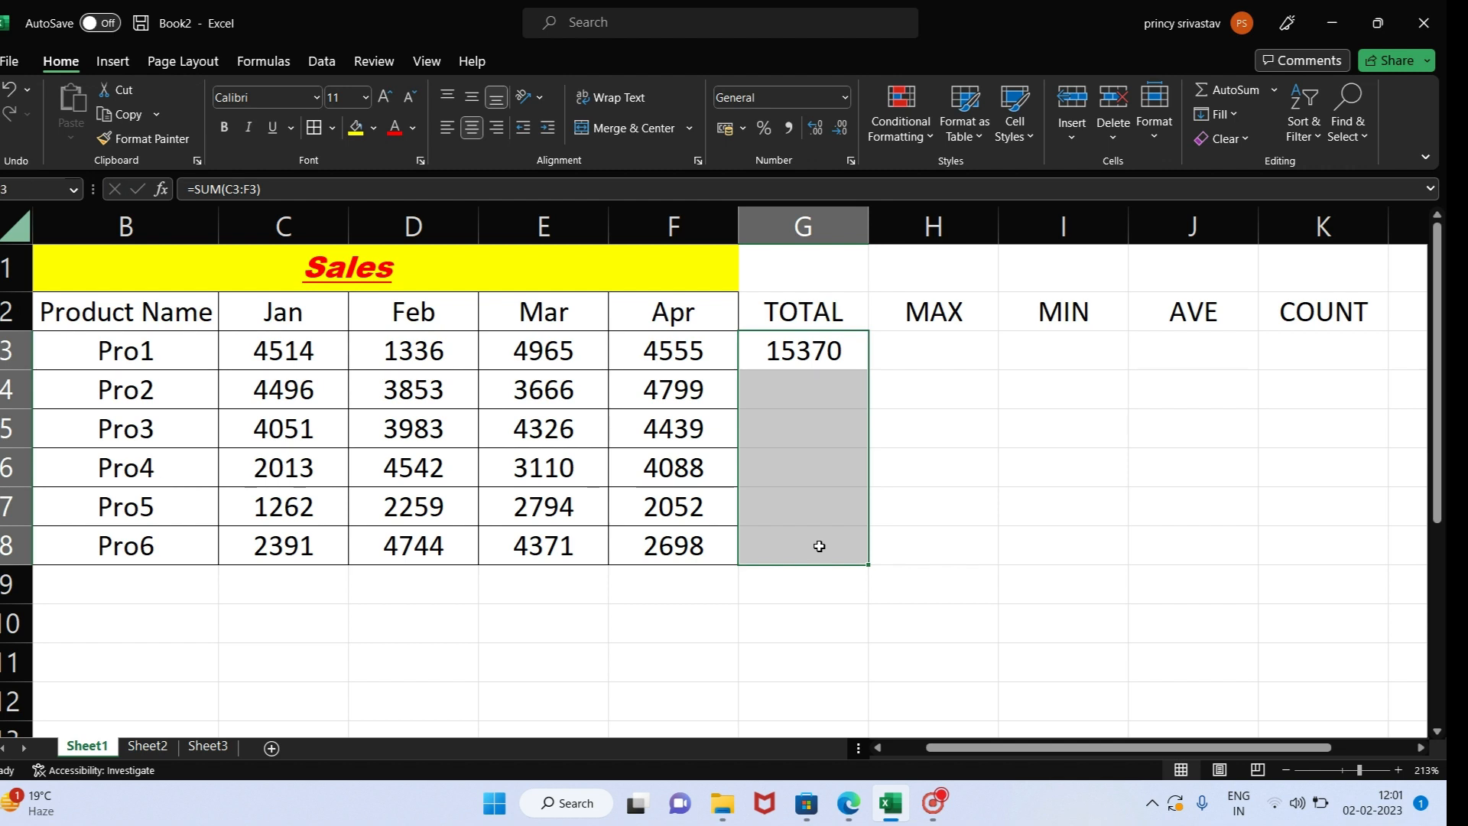
pyautogui.hotkey('ctrl', 'd')
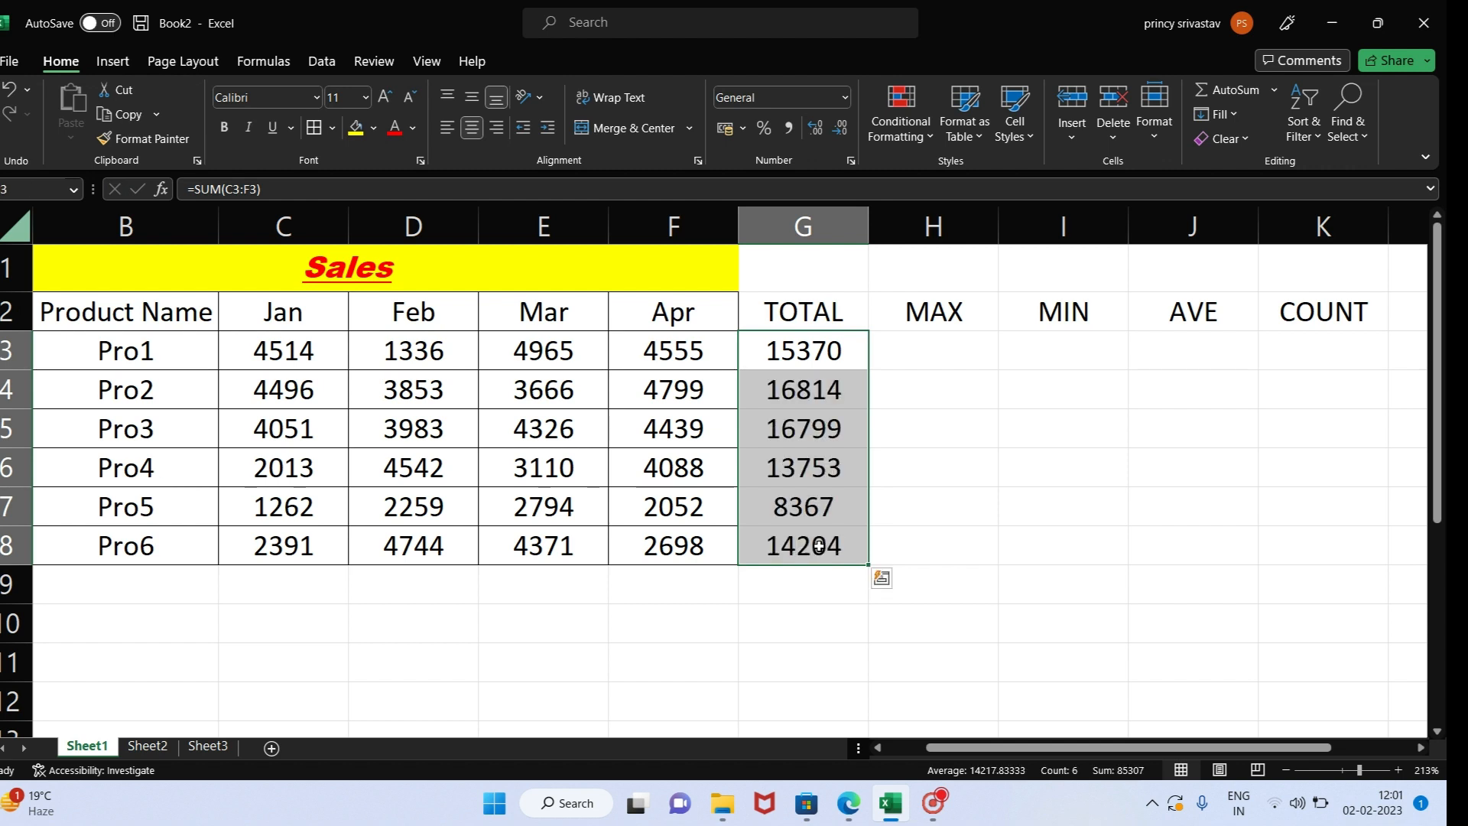
# - Insert AutoSum's Max function in H3 for Pro1, correcting its range to C3:F3 so the TOTAL cell is excluded
pyautogui.click(940, 348)
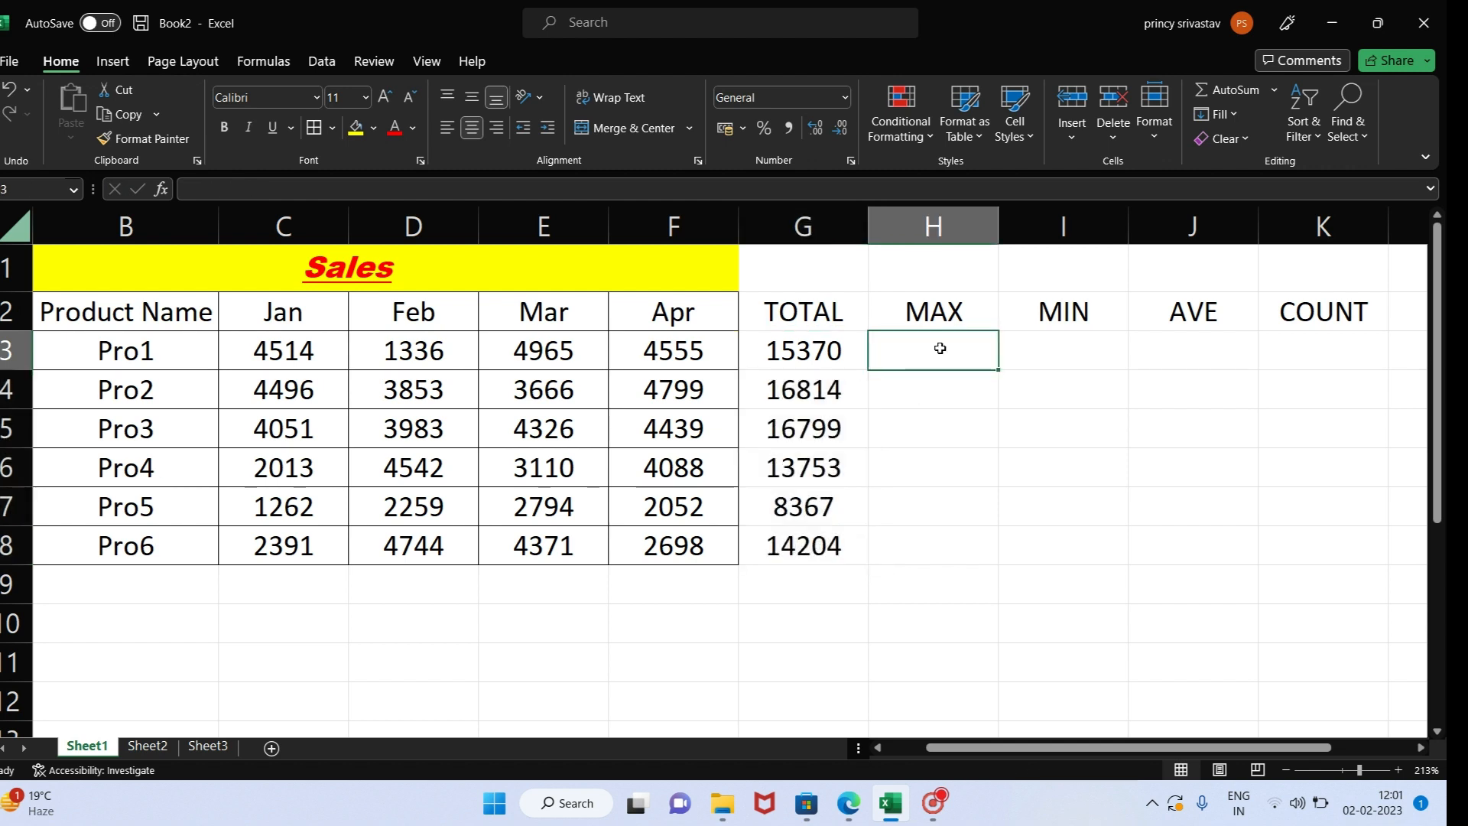
pyautogui.click(1274, 91)
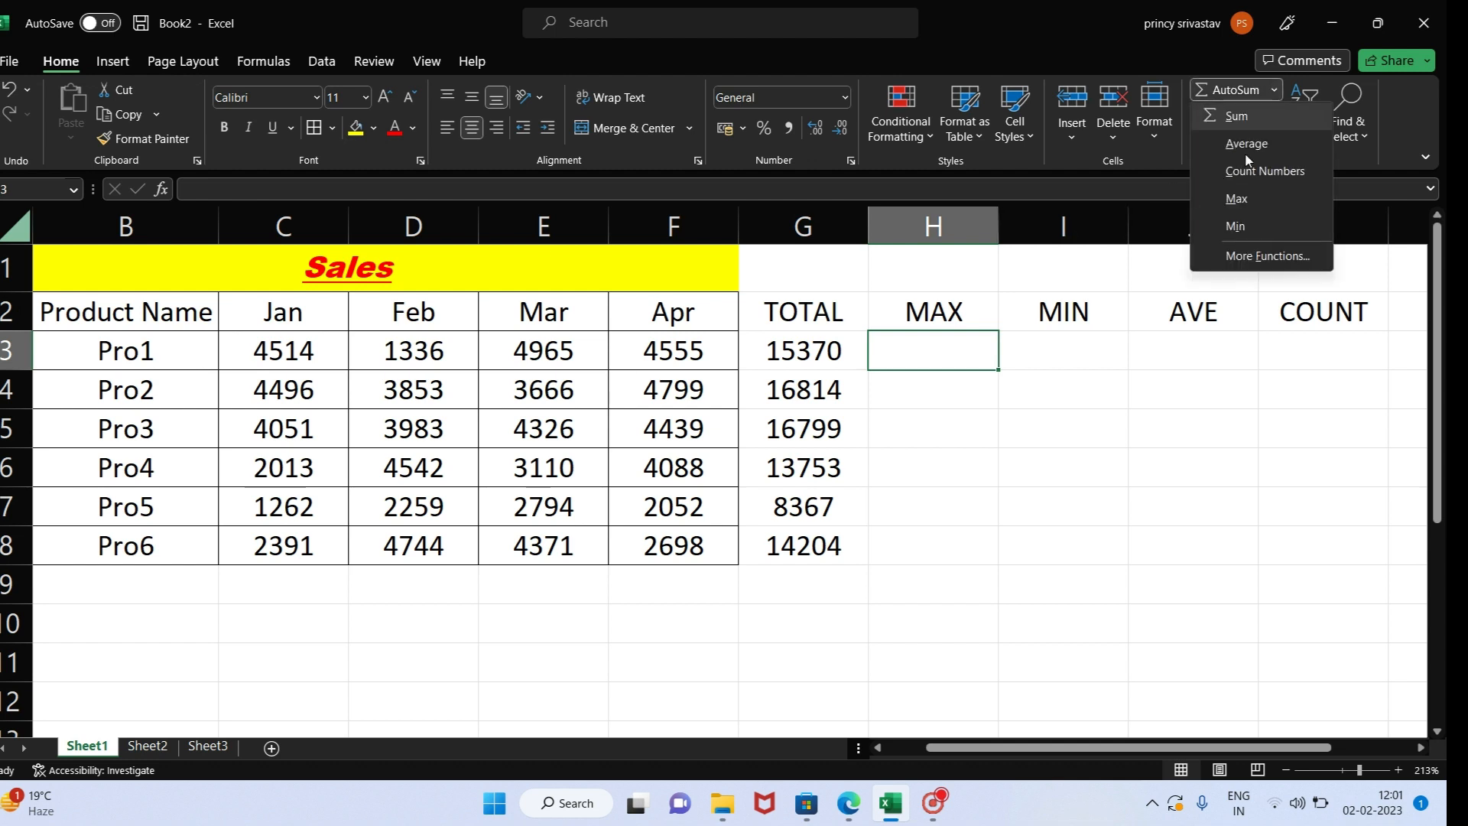
pyautogui.click(1242, 201)
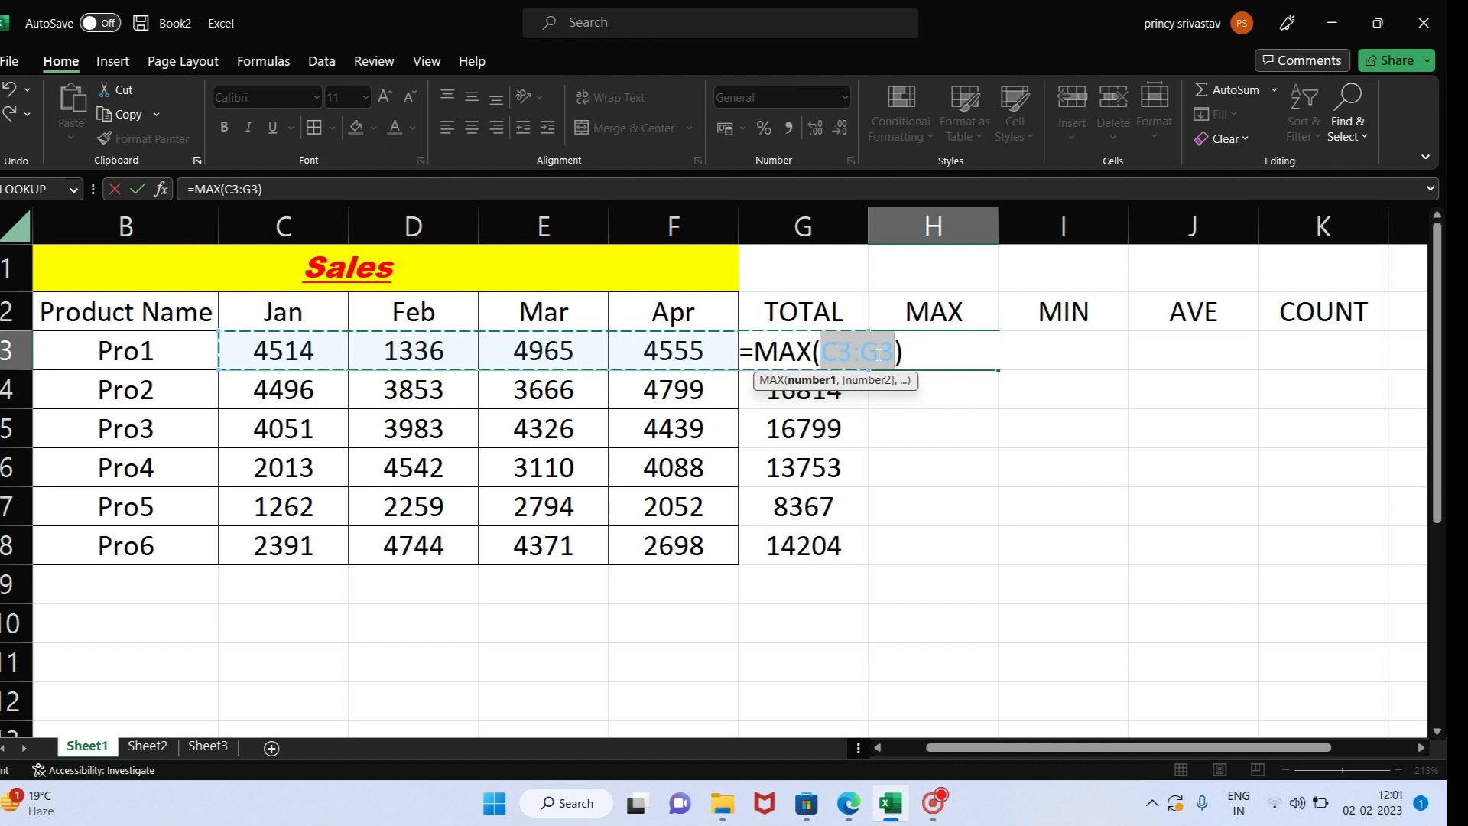
pyautogui.click(880, 351)
pyautogui.press('BackSpace')
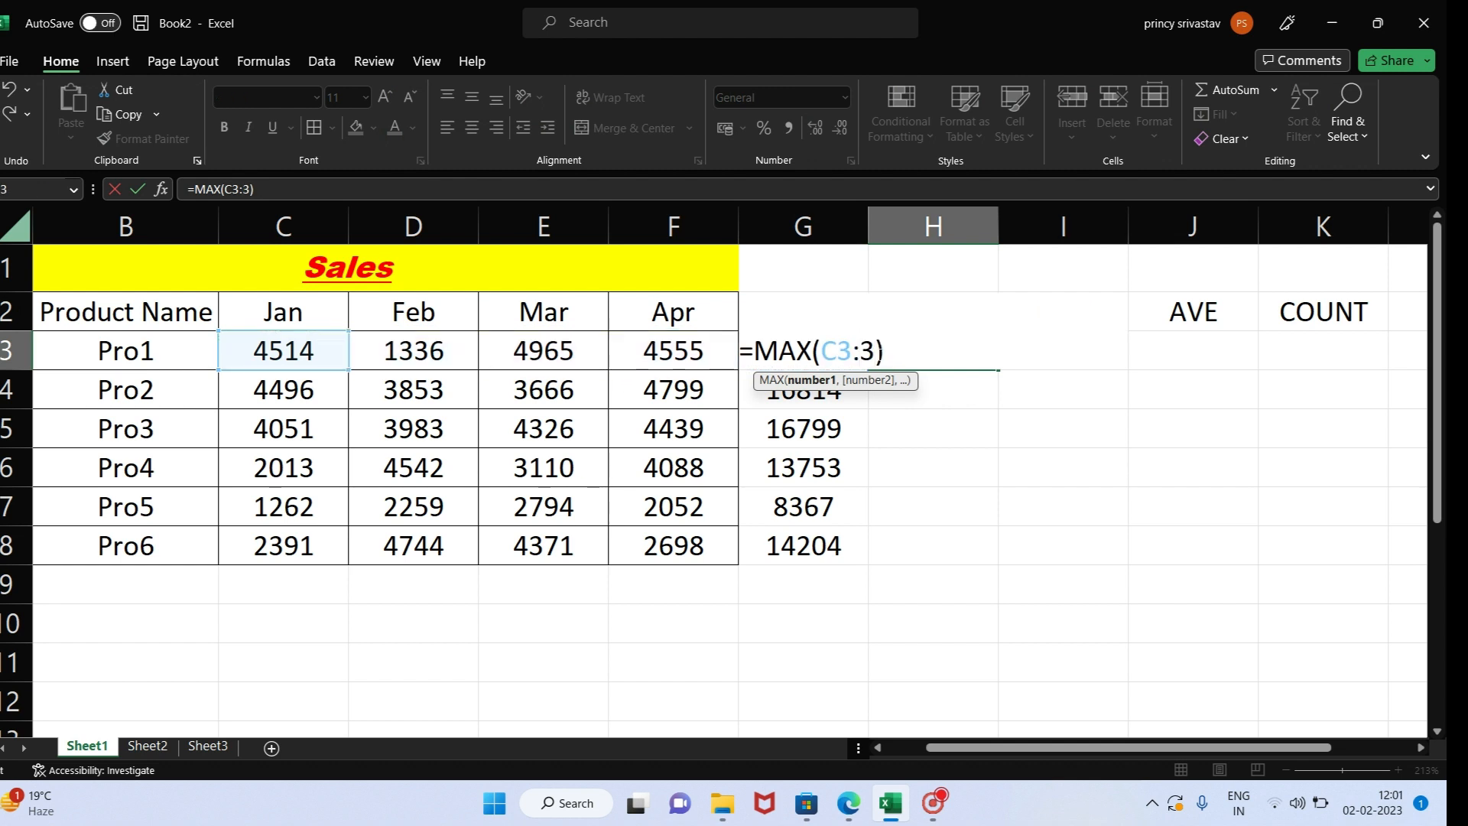
pyautogui.write('f')
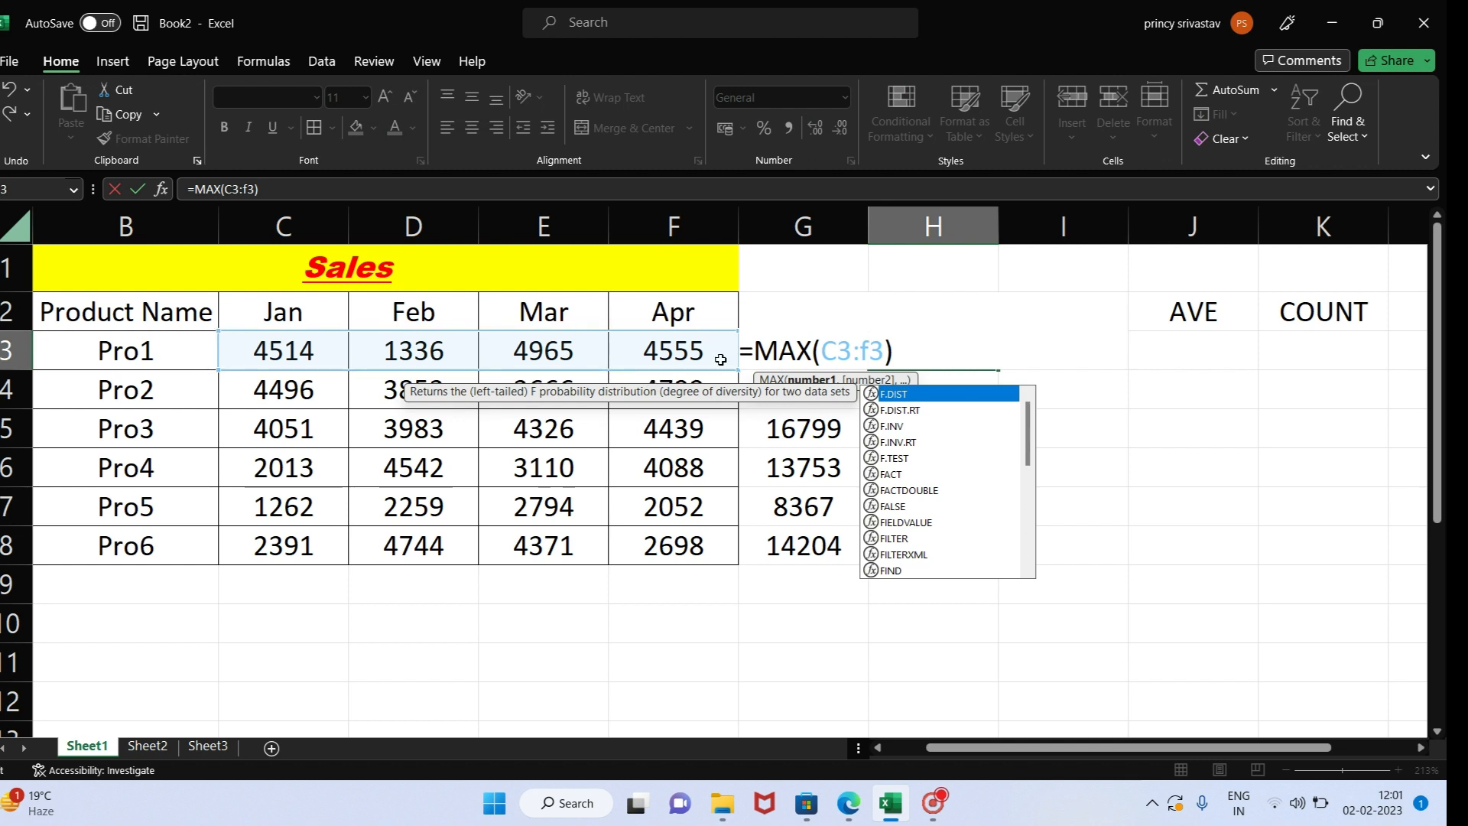
pyautogui.press('Return')
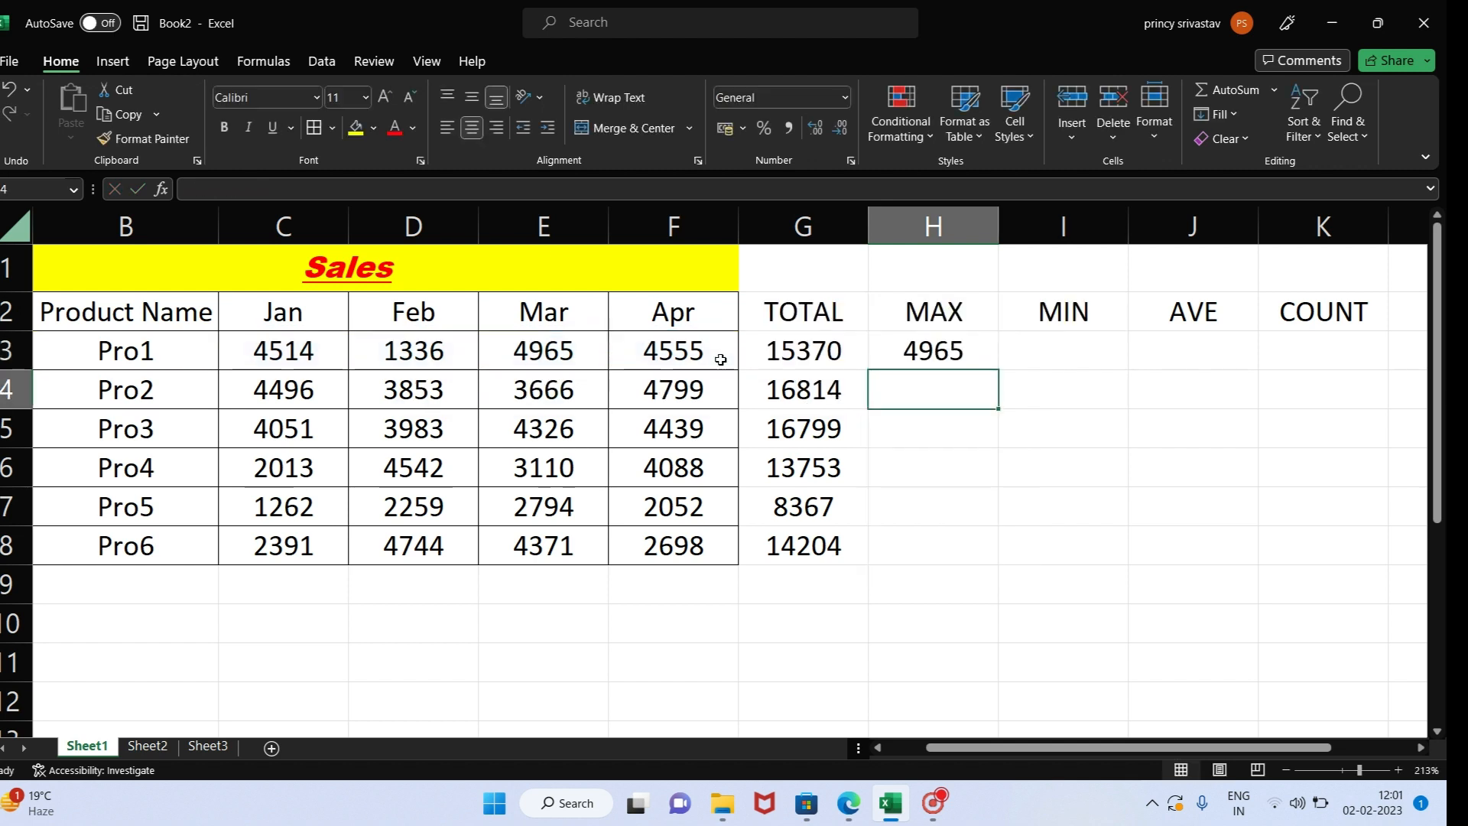
# - Replace the formula in H3 with =MAX(C3:F3) and fill it down the MAX column to H8
pyautogui.click(945, 343)
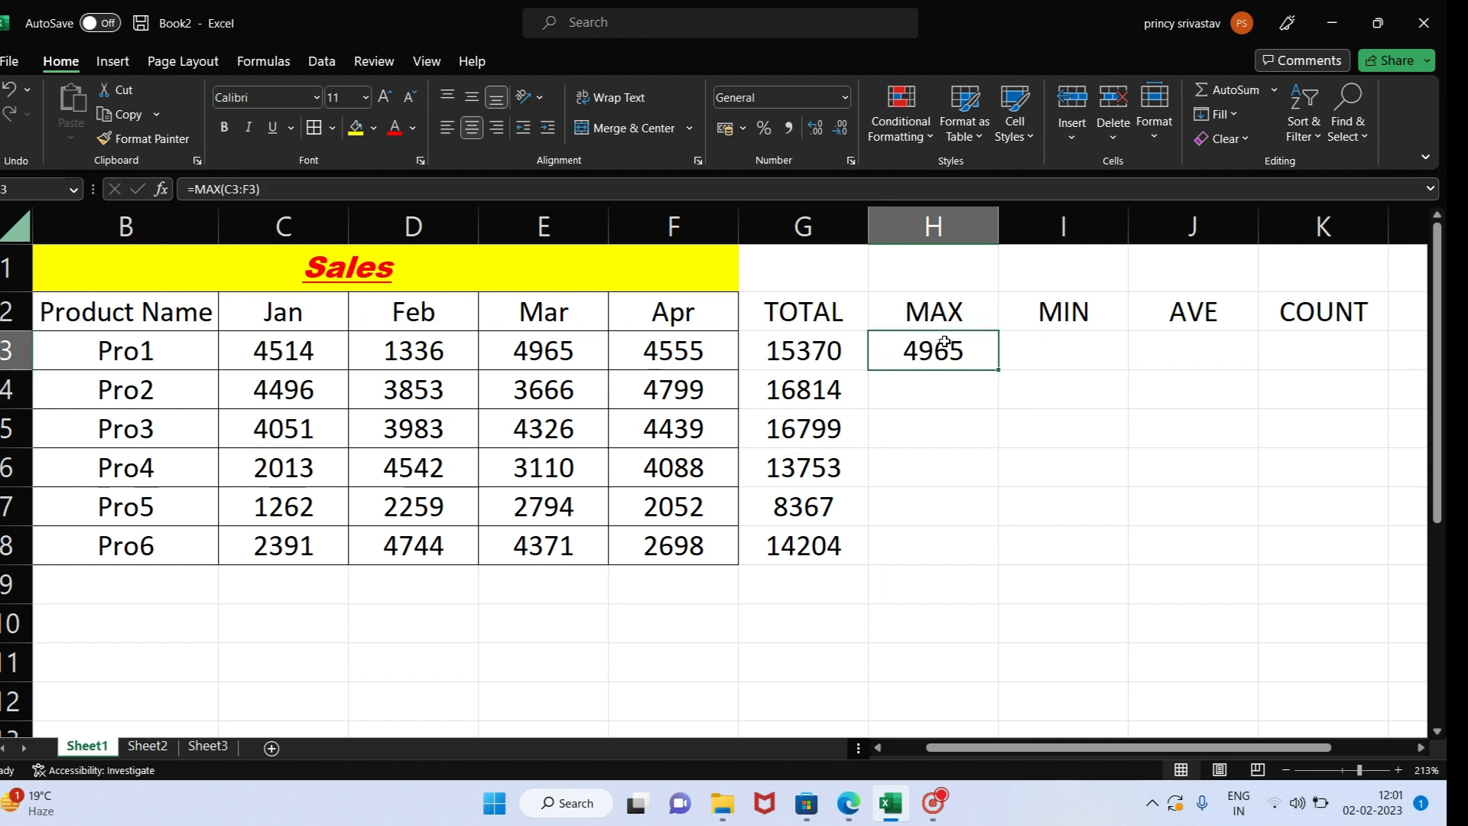
pyautogui.press('Delete')
pyautogui.write('=MAX')
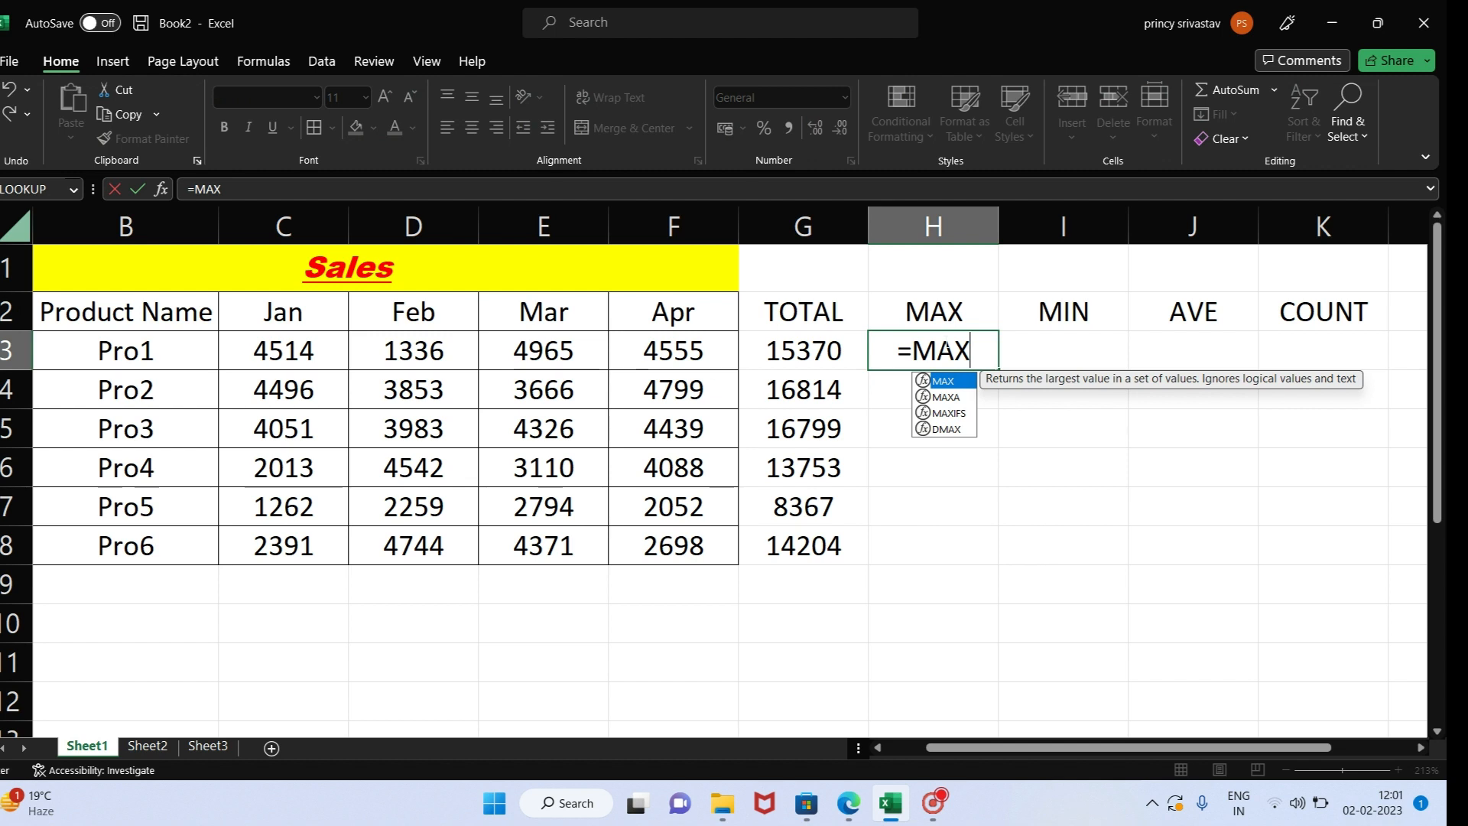
pyautogui.write('(')
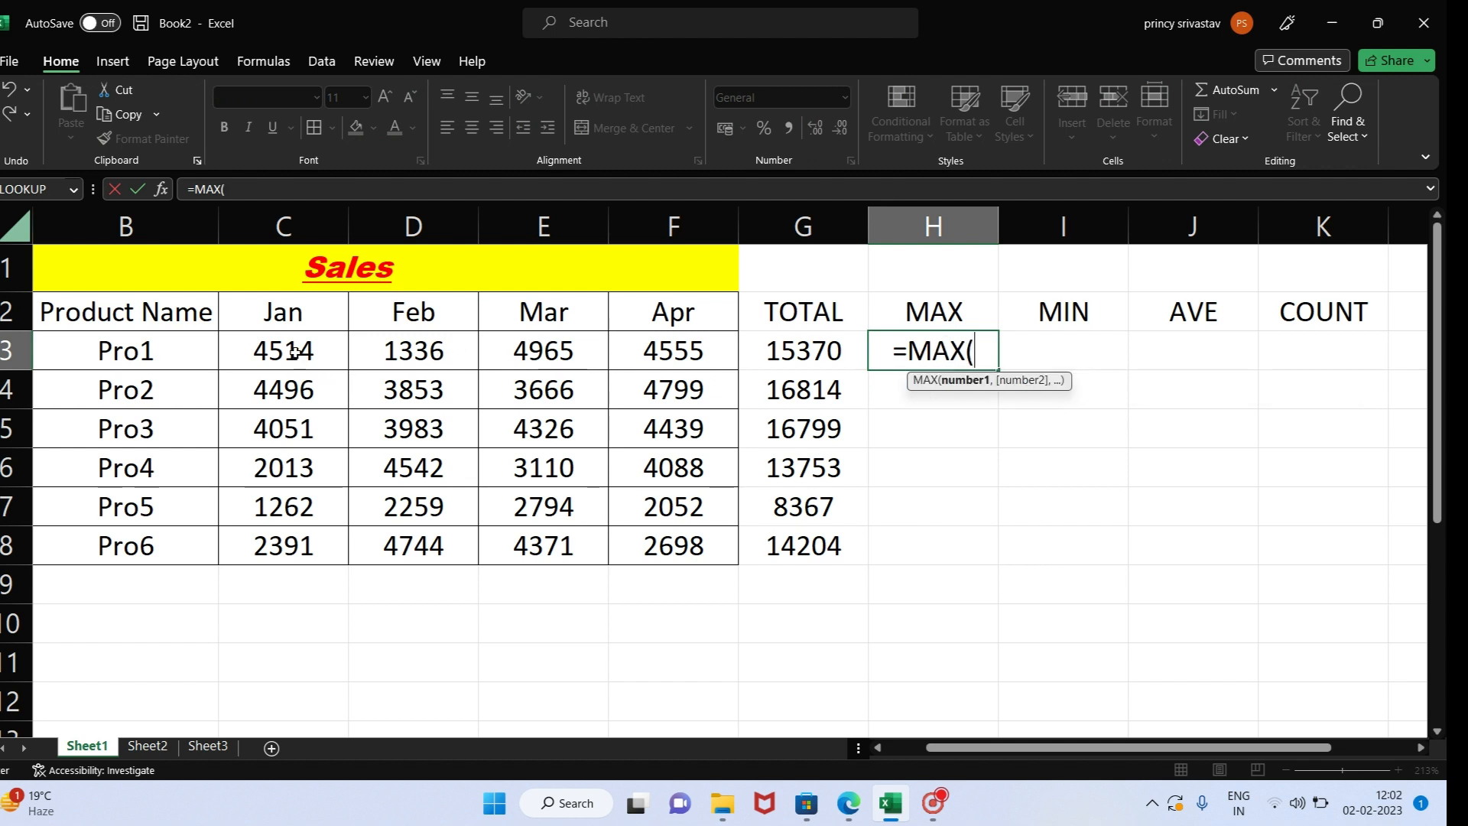
pyautogui.moveTo(303, 358); pyautogui.dragTo(665, 361)
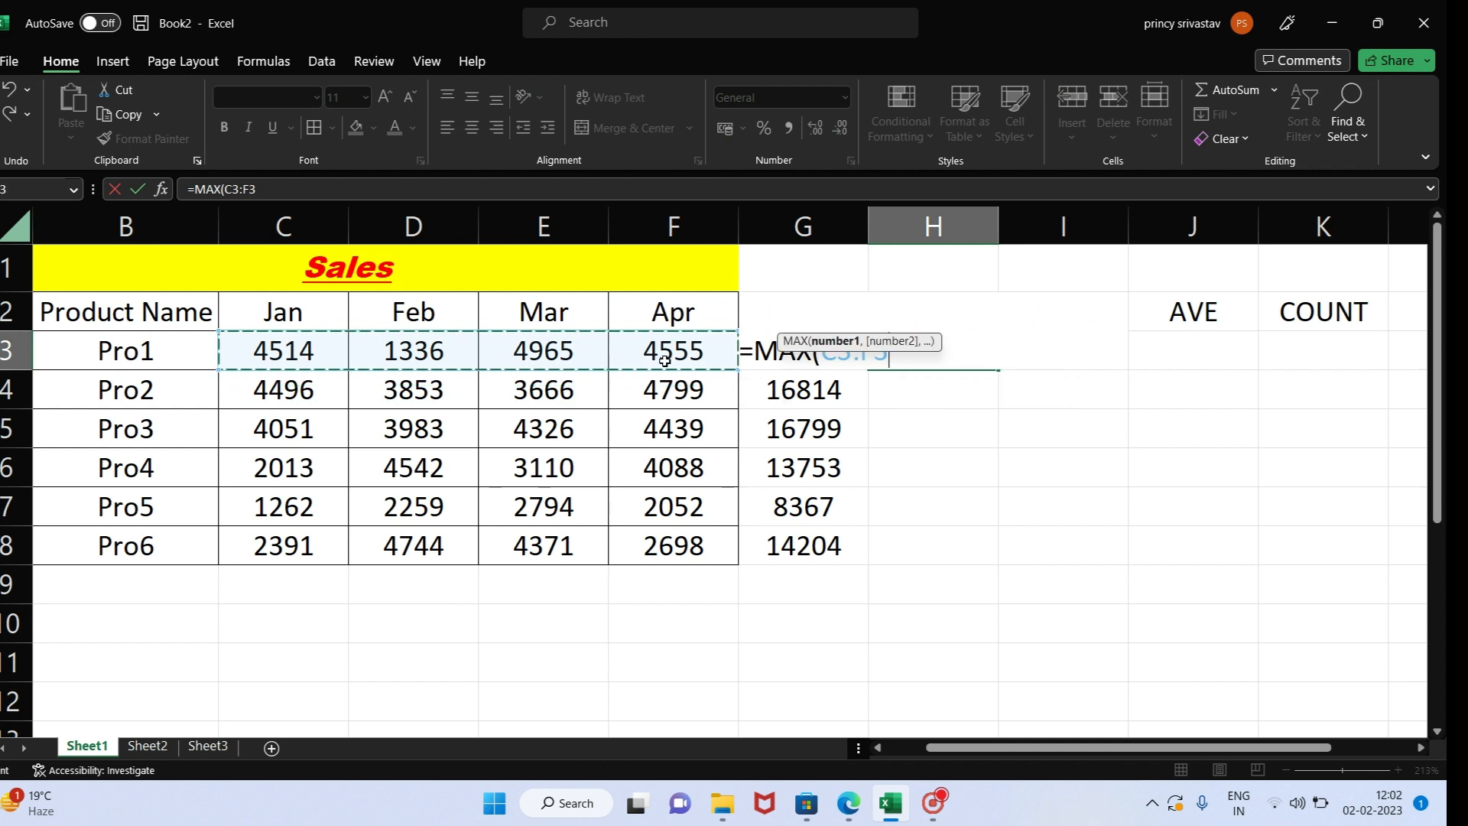
pyautogui.write(')')
pyautogui.press('Return')
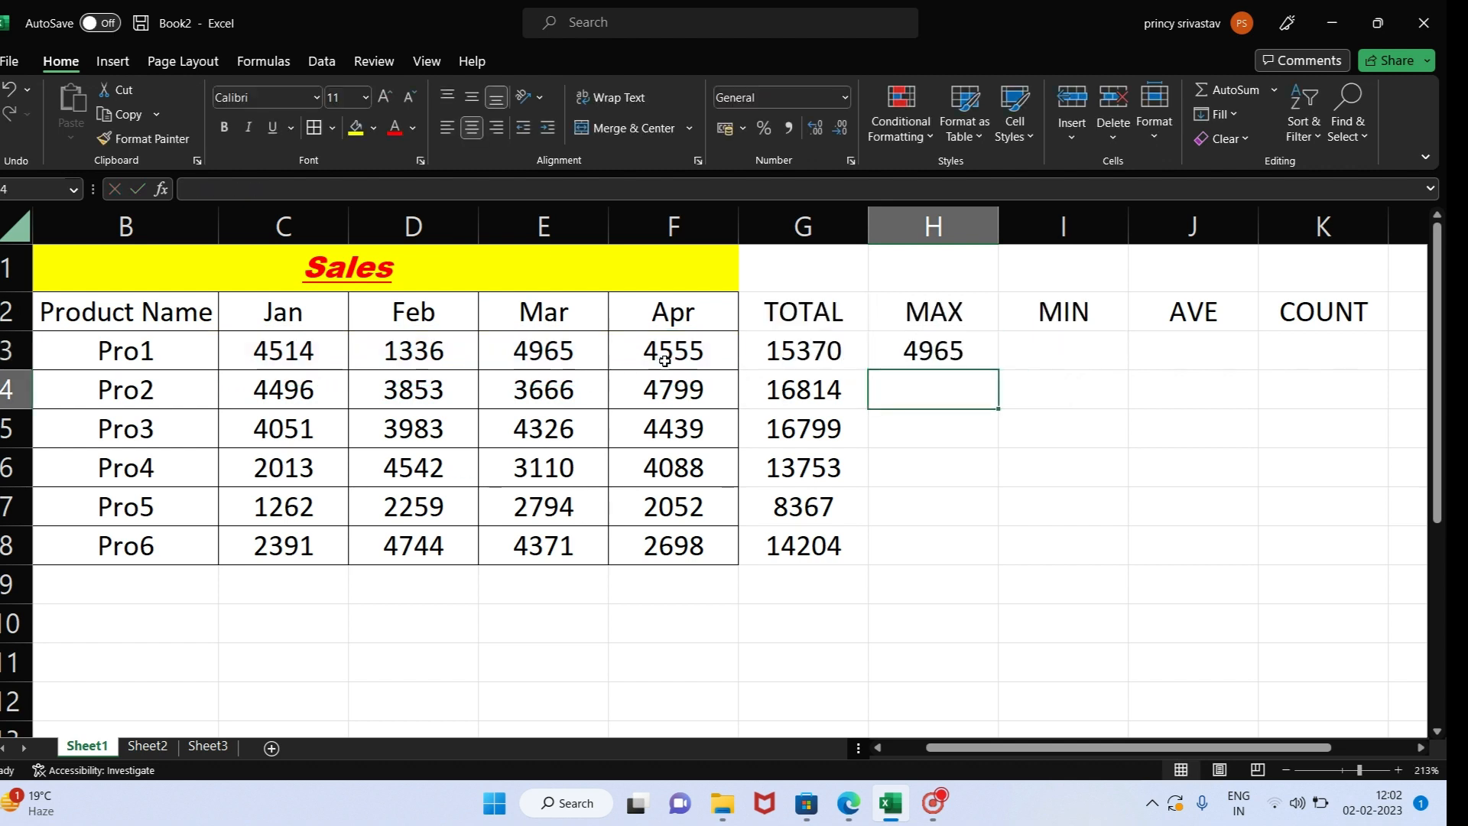
pyautogui.moveTo(963, 352); pyautogui.dragTo(956, 547)
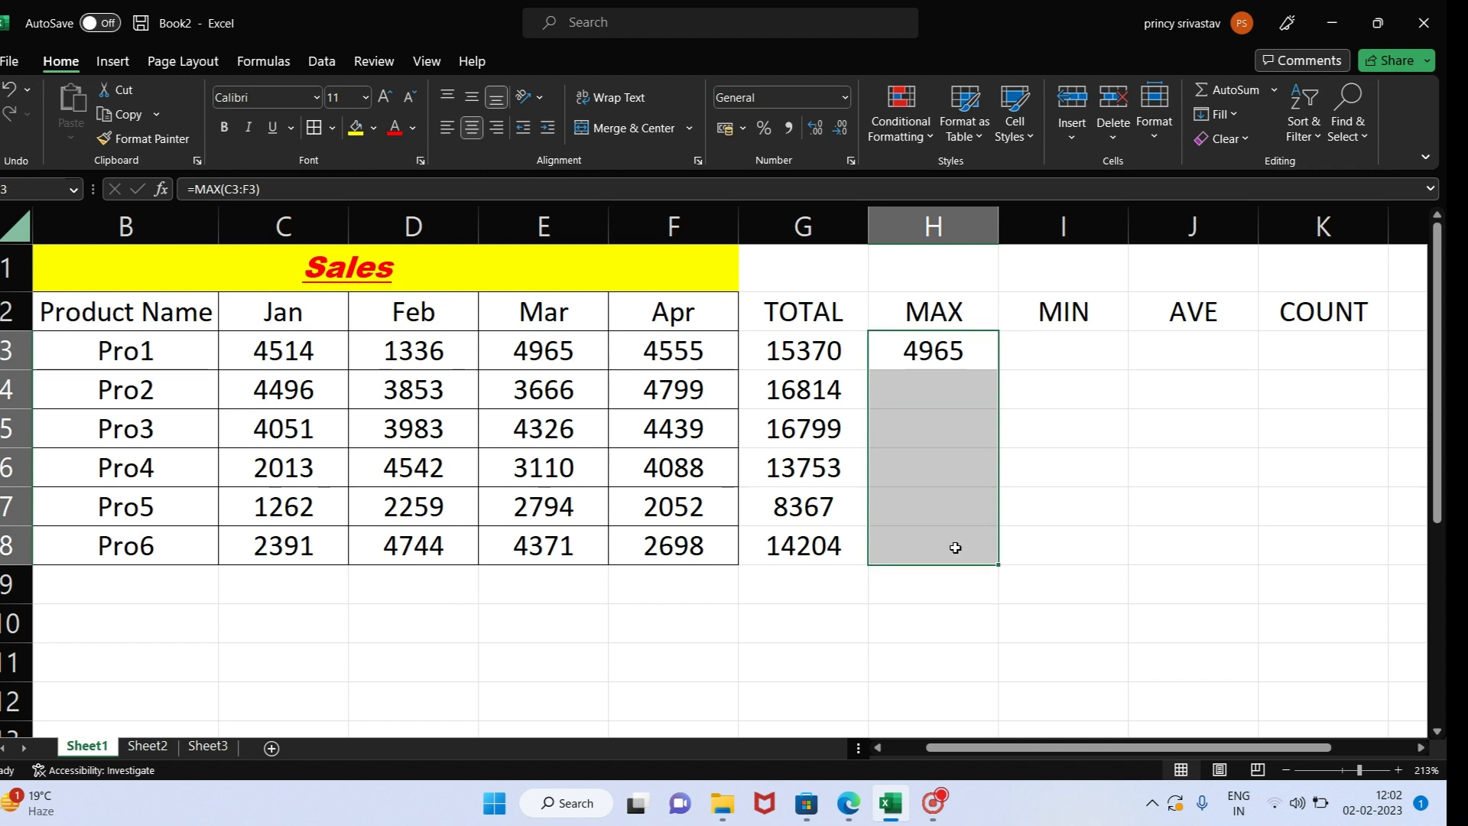
pyautogui.hotkey('ctrl', 'd')
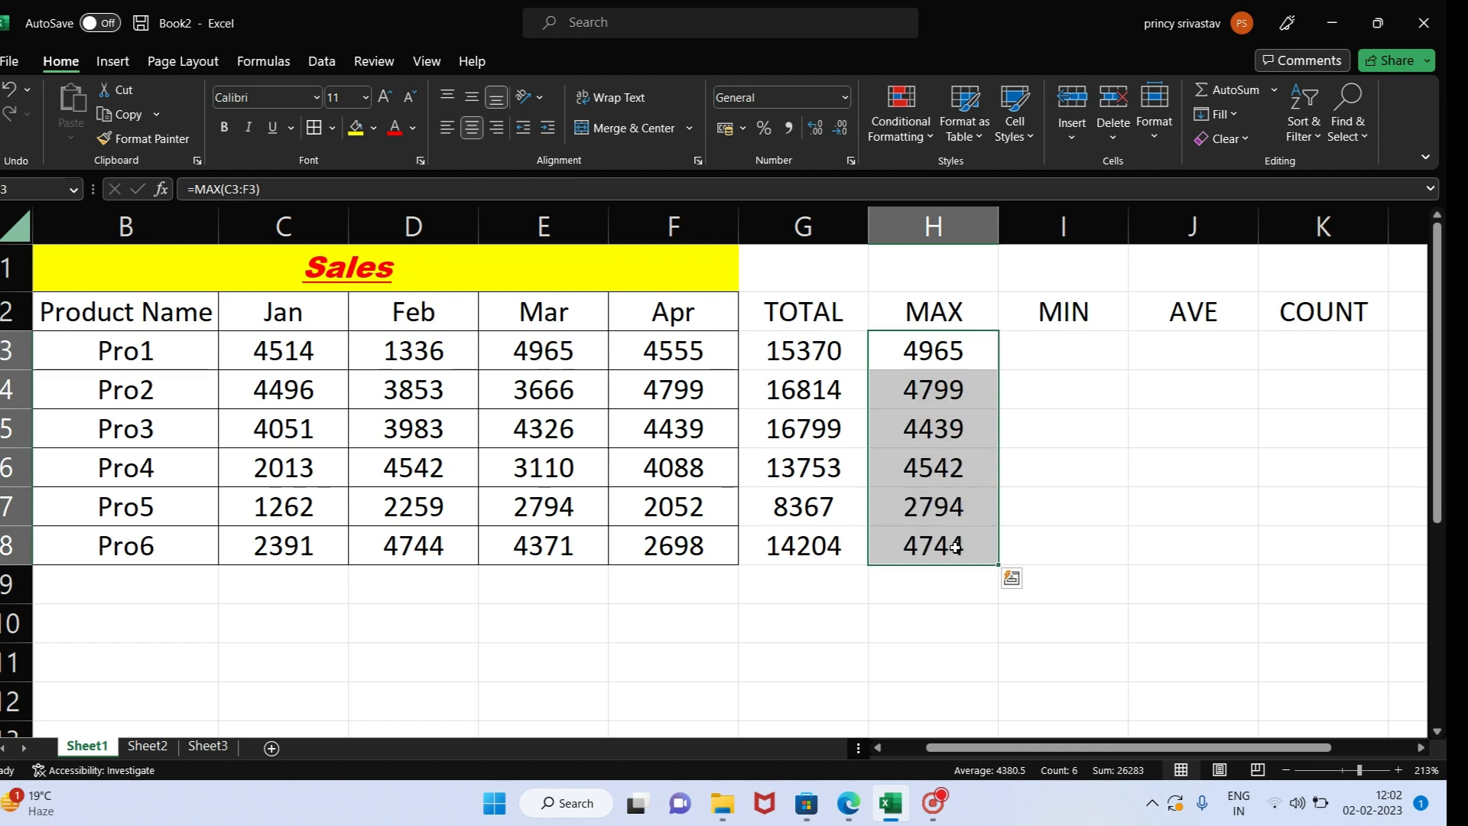
# - Insert AutoSum's Min function in I3 for Pro1 with its range corrected to C3:F3, and clear the cell
pyautogui.click(1065, 340)
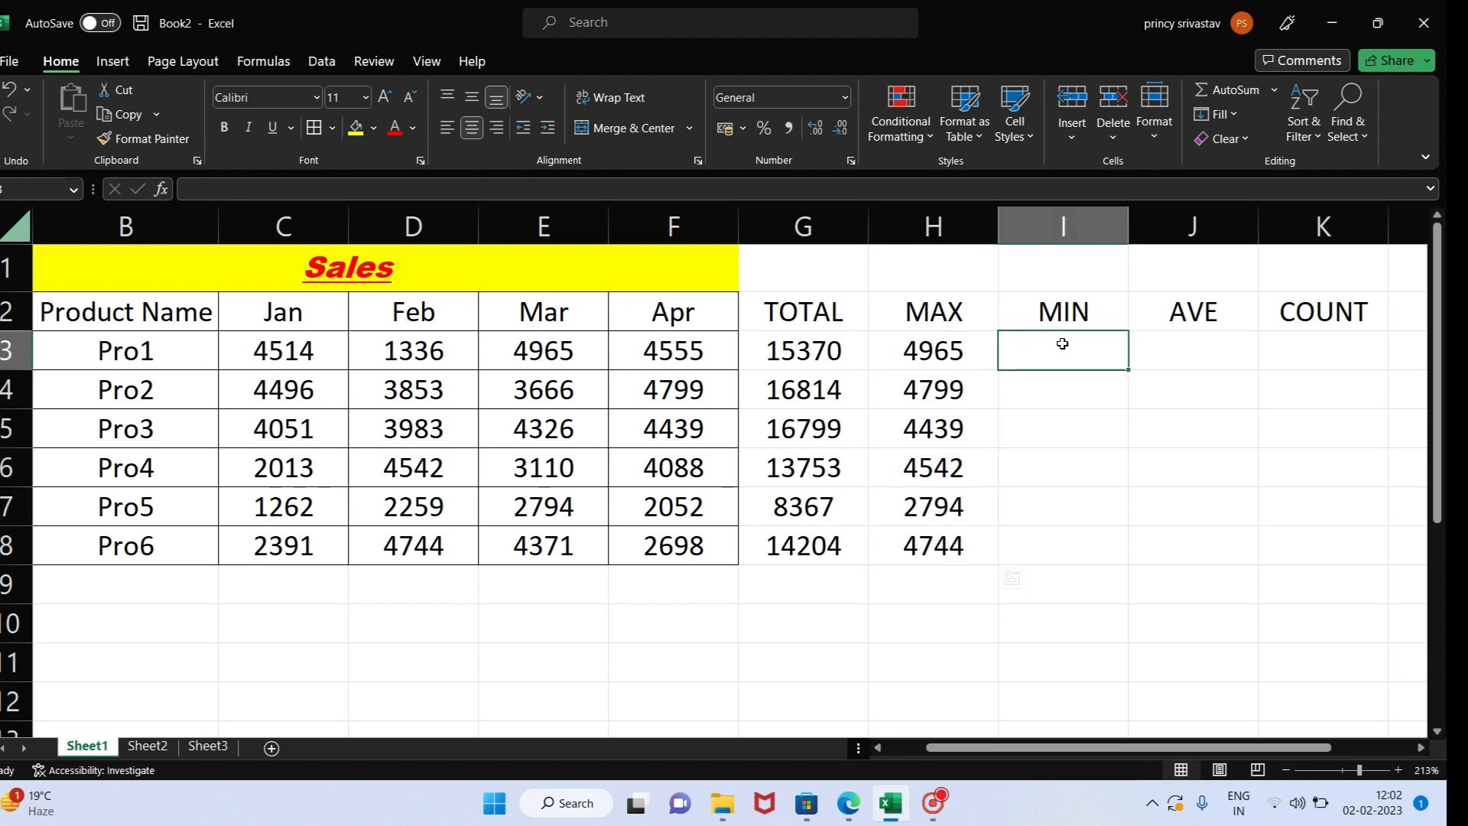
pyautogui.click(1274, 92)
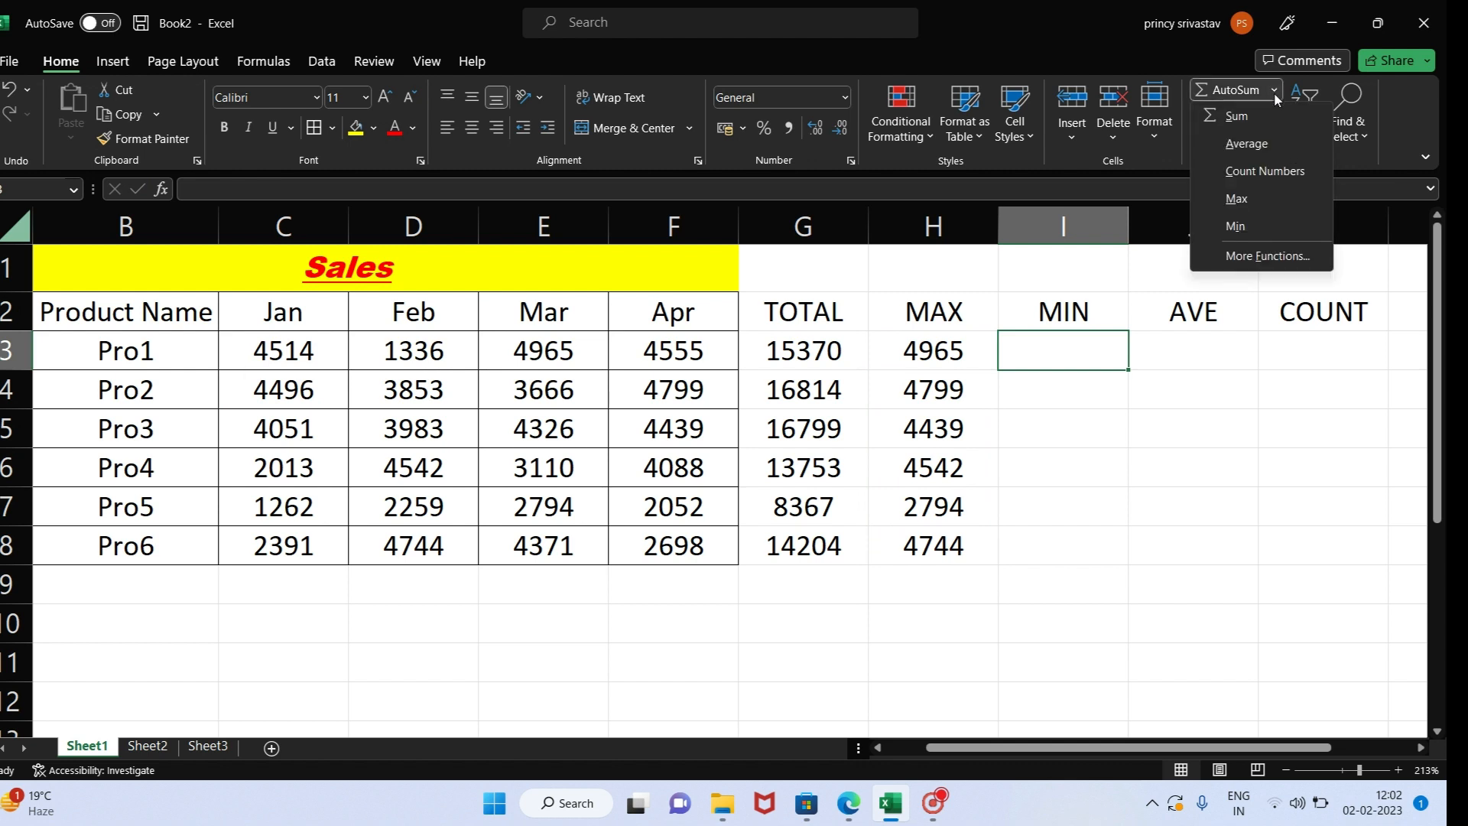
pyautogui.click(1236, 227)
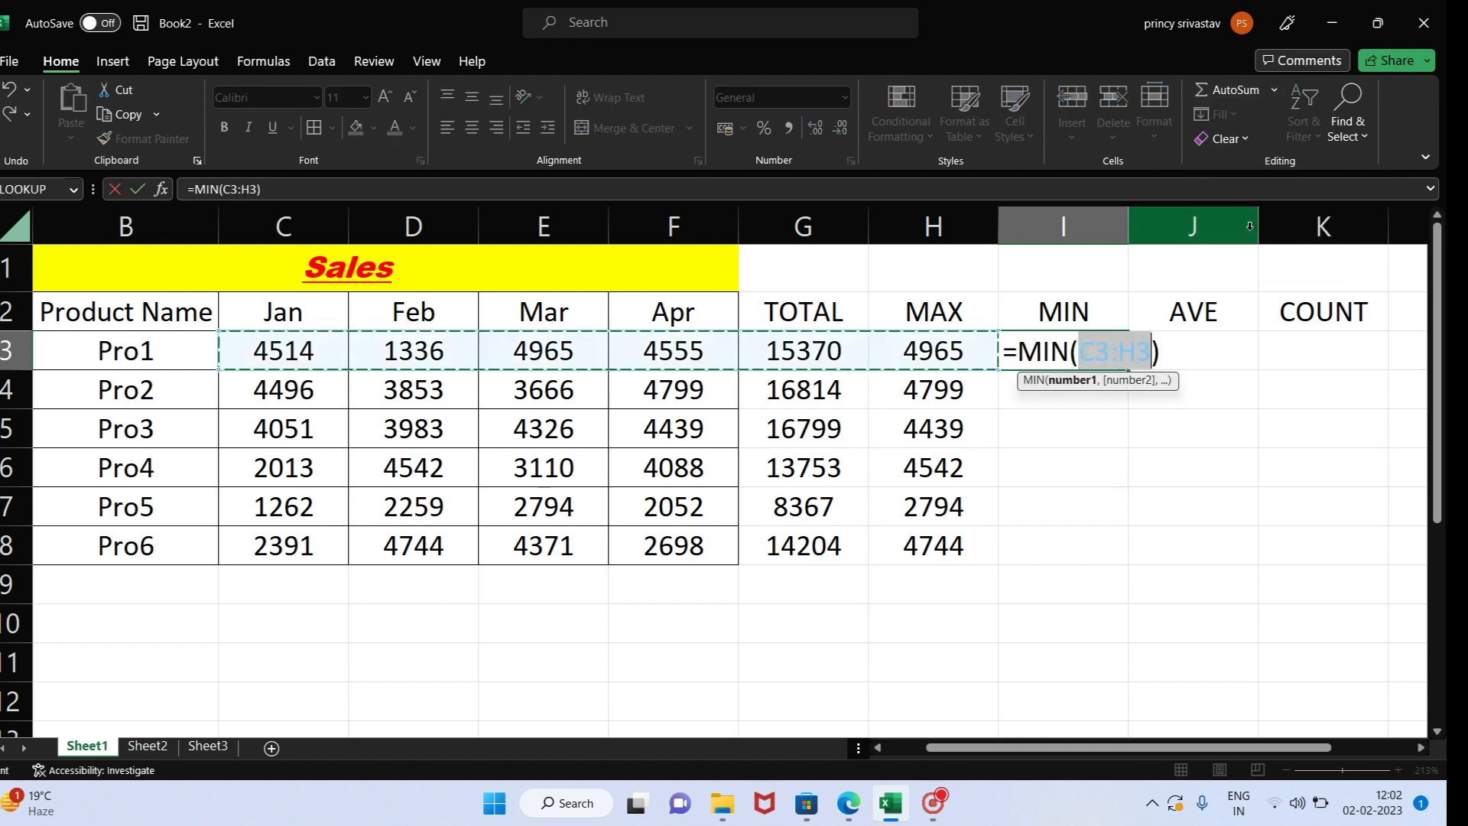
pyautogui.click(1128, 358)
pyautogui.press('BackSpace')
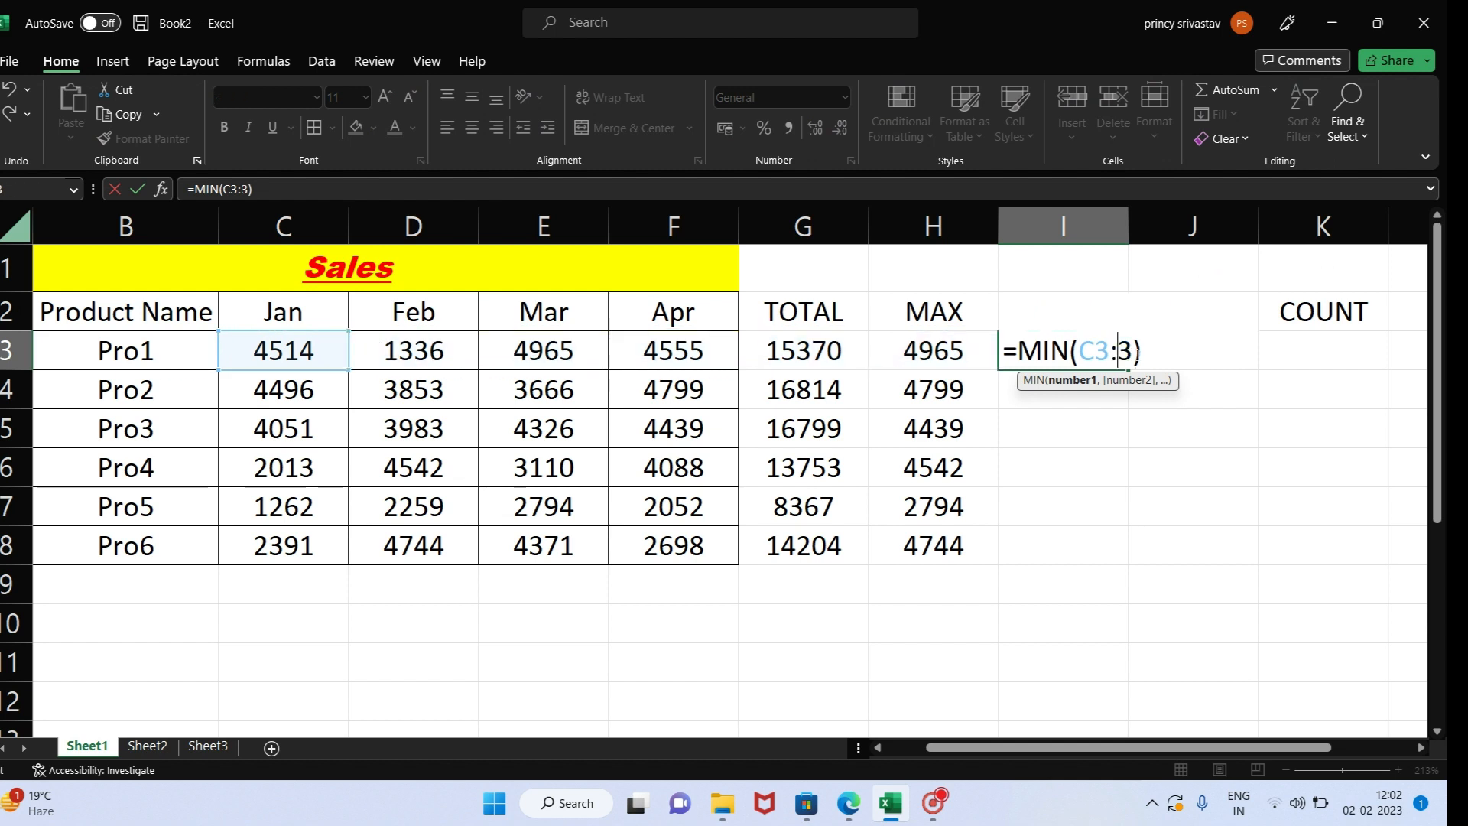
pyautogui.write('f')
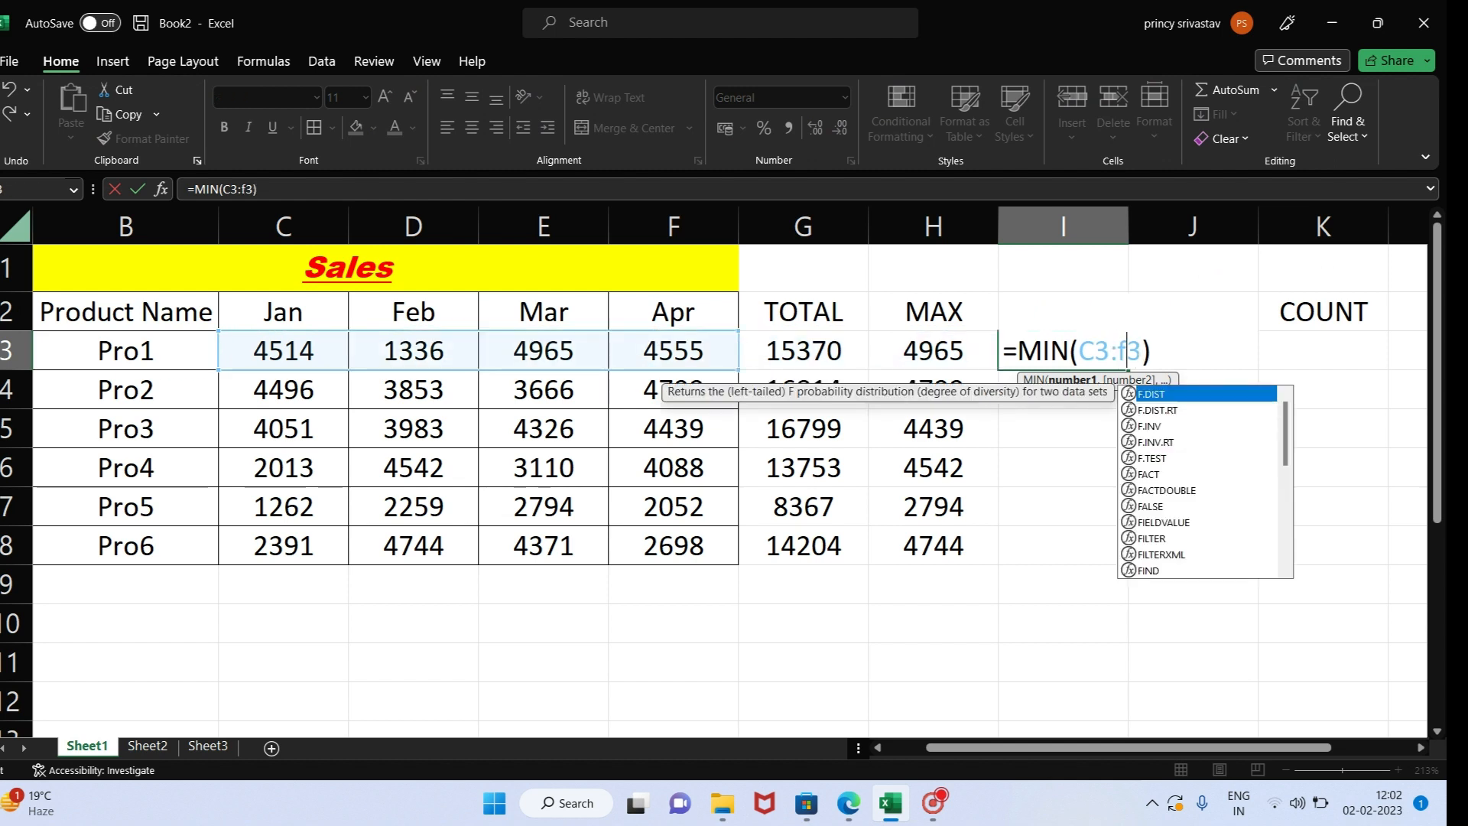
pyautogui.press('Return')
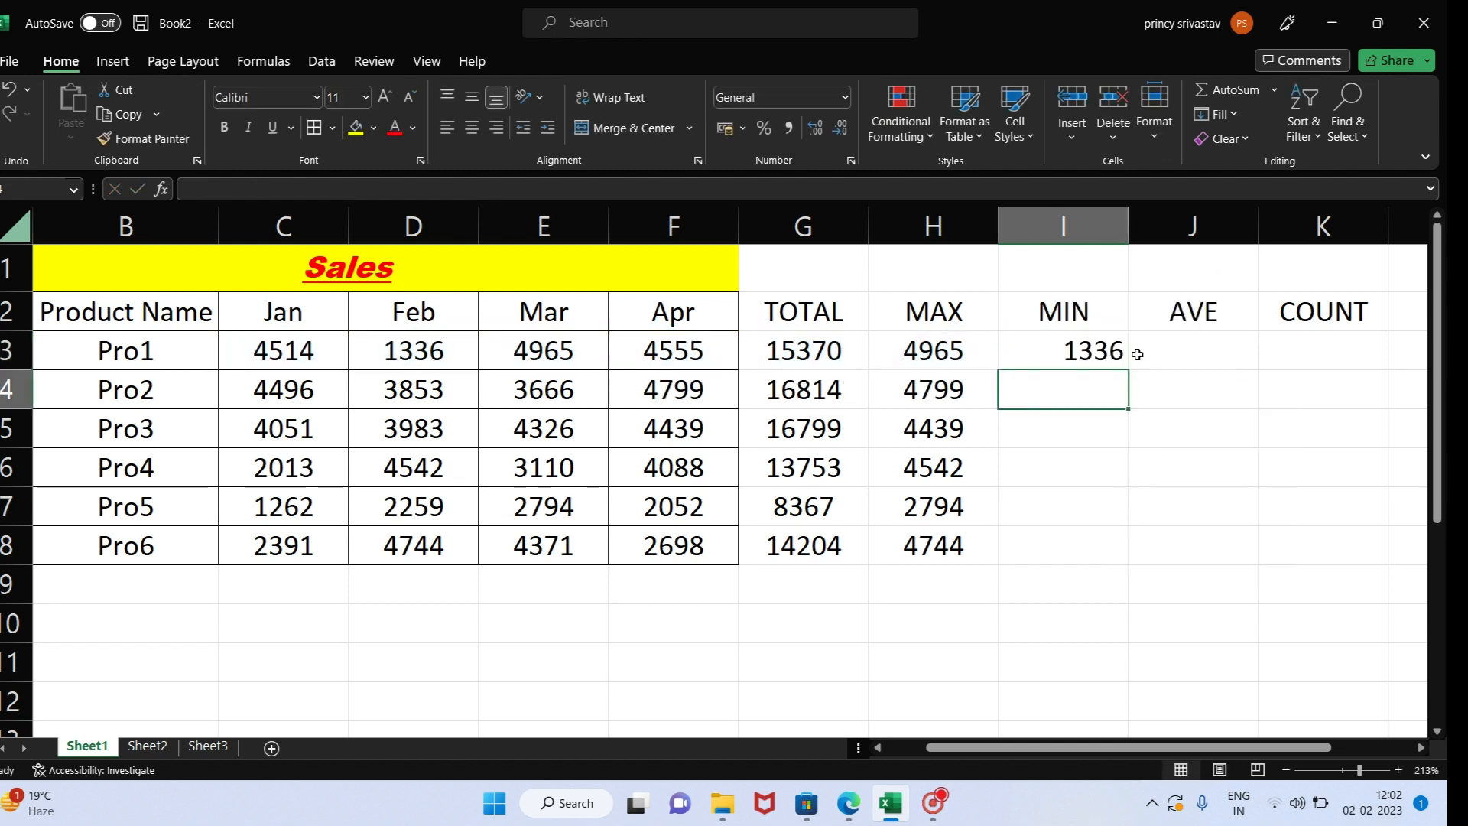
pyautogui.click(1044, 359)
pyautogui.press('Delete')
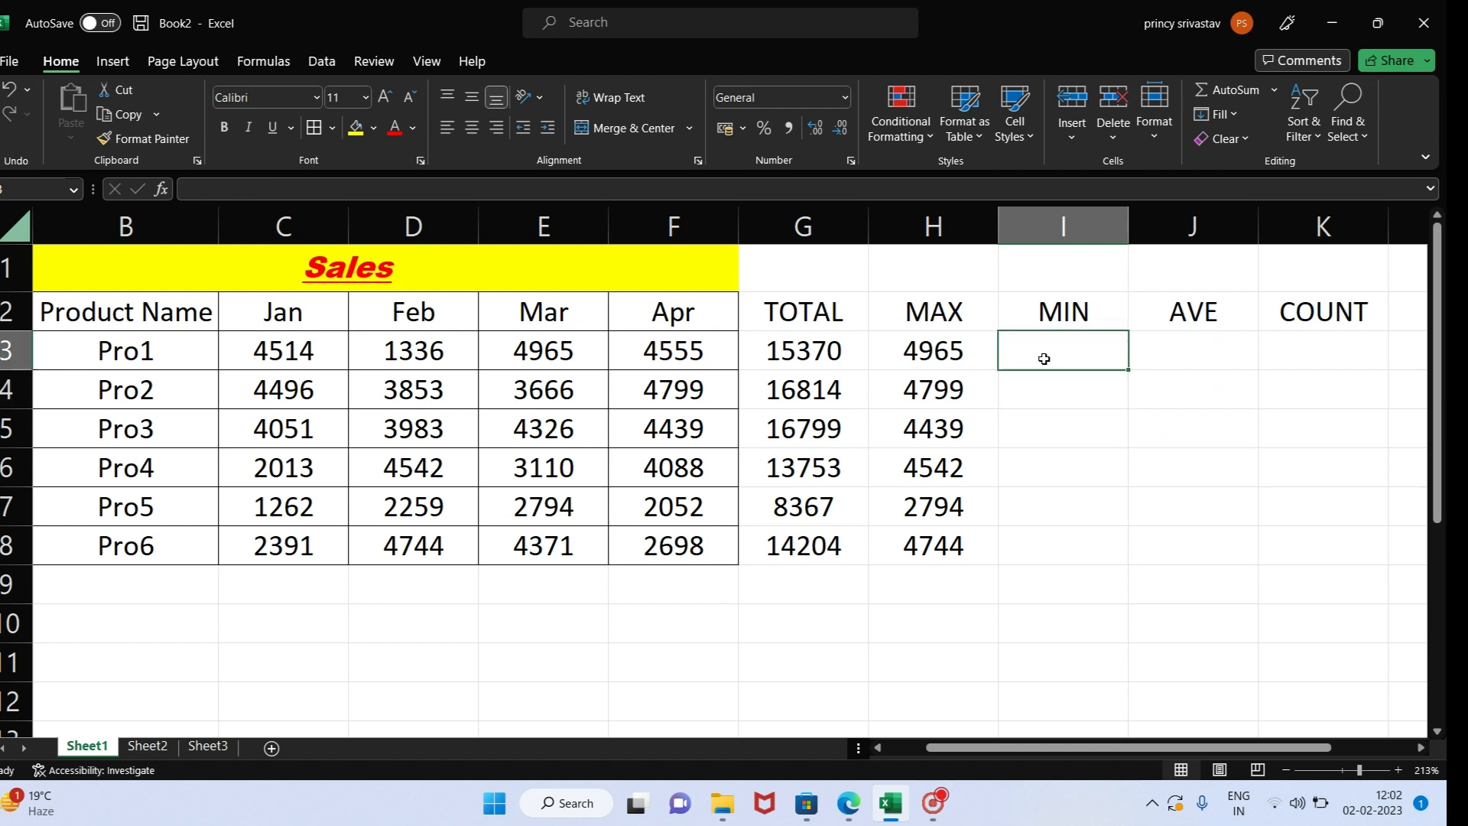
# - Enter the formula =MIN(C3:F3) in I3 and fill it down the MIN column to I8
pyautogui.write('=')
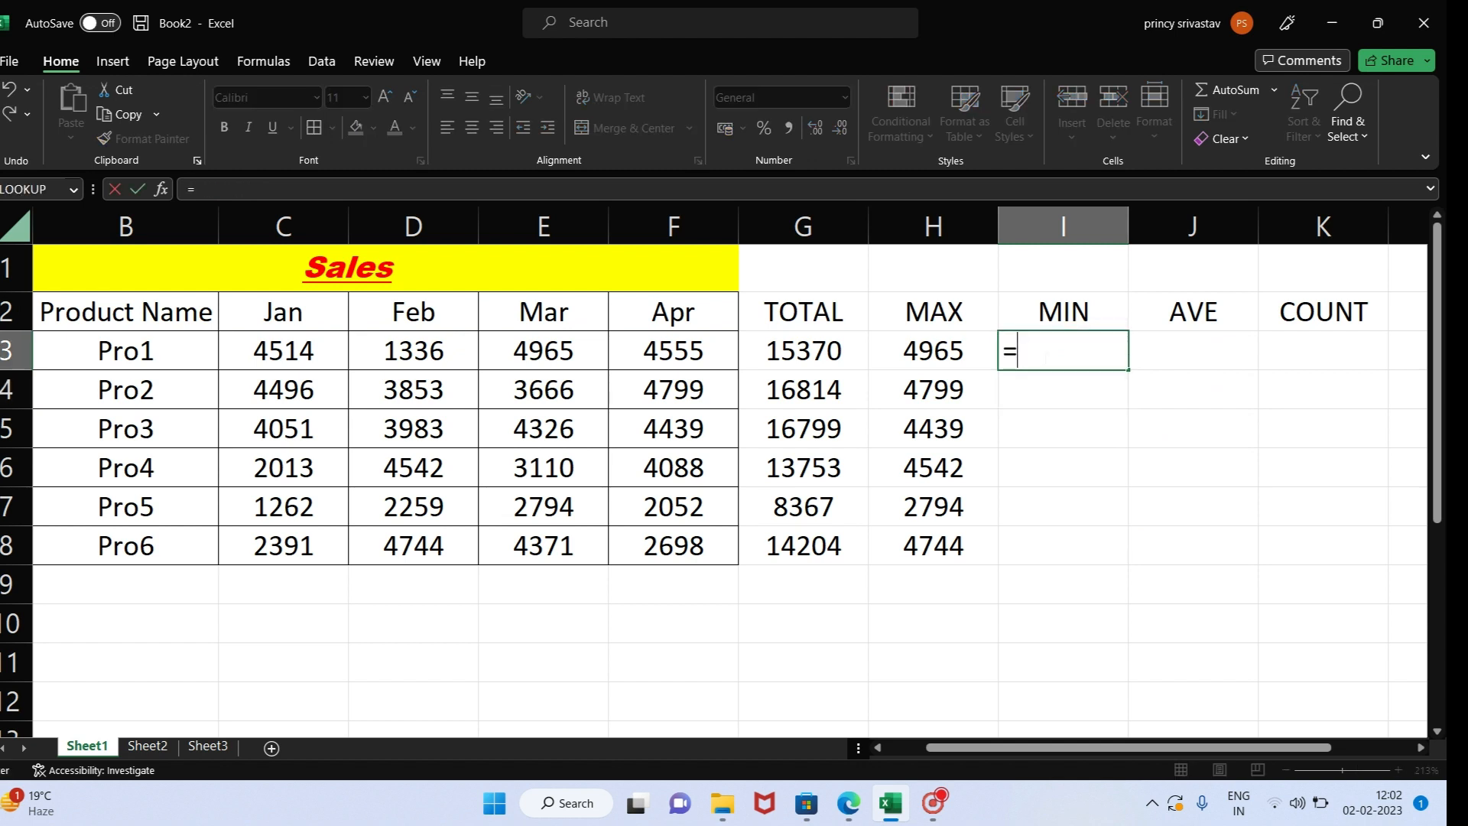
pyautogui.write('MIN')
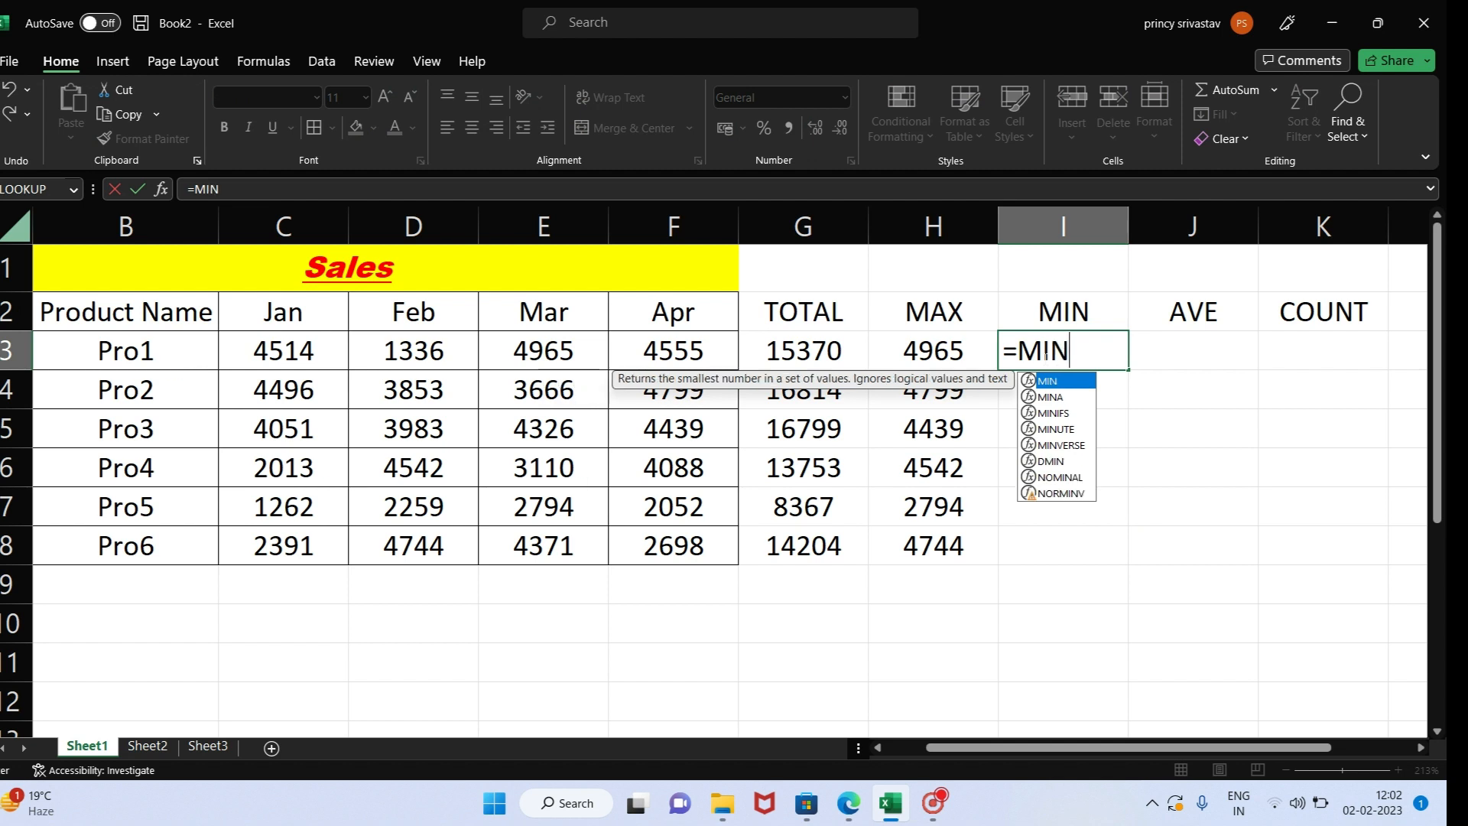
pyautogui.write('(')
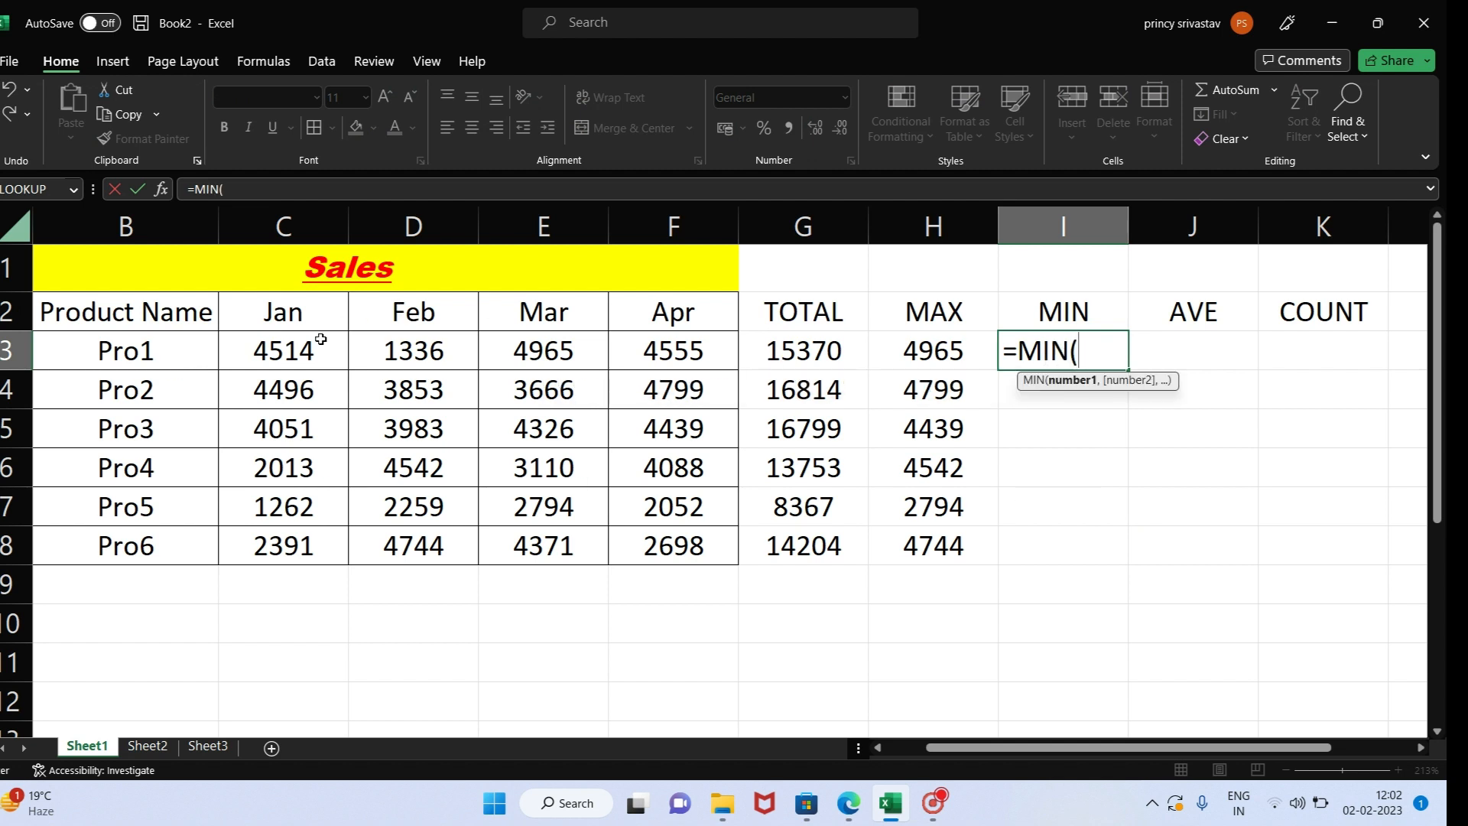
pyautogui.moveTo(299, 351); pyautogui.dragTo(664, 364)
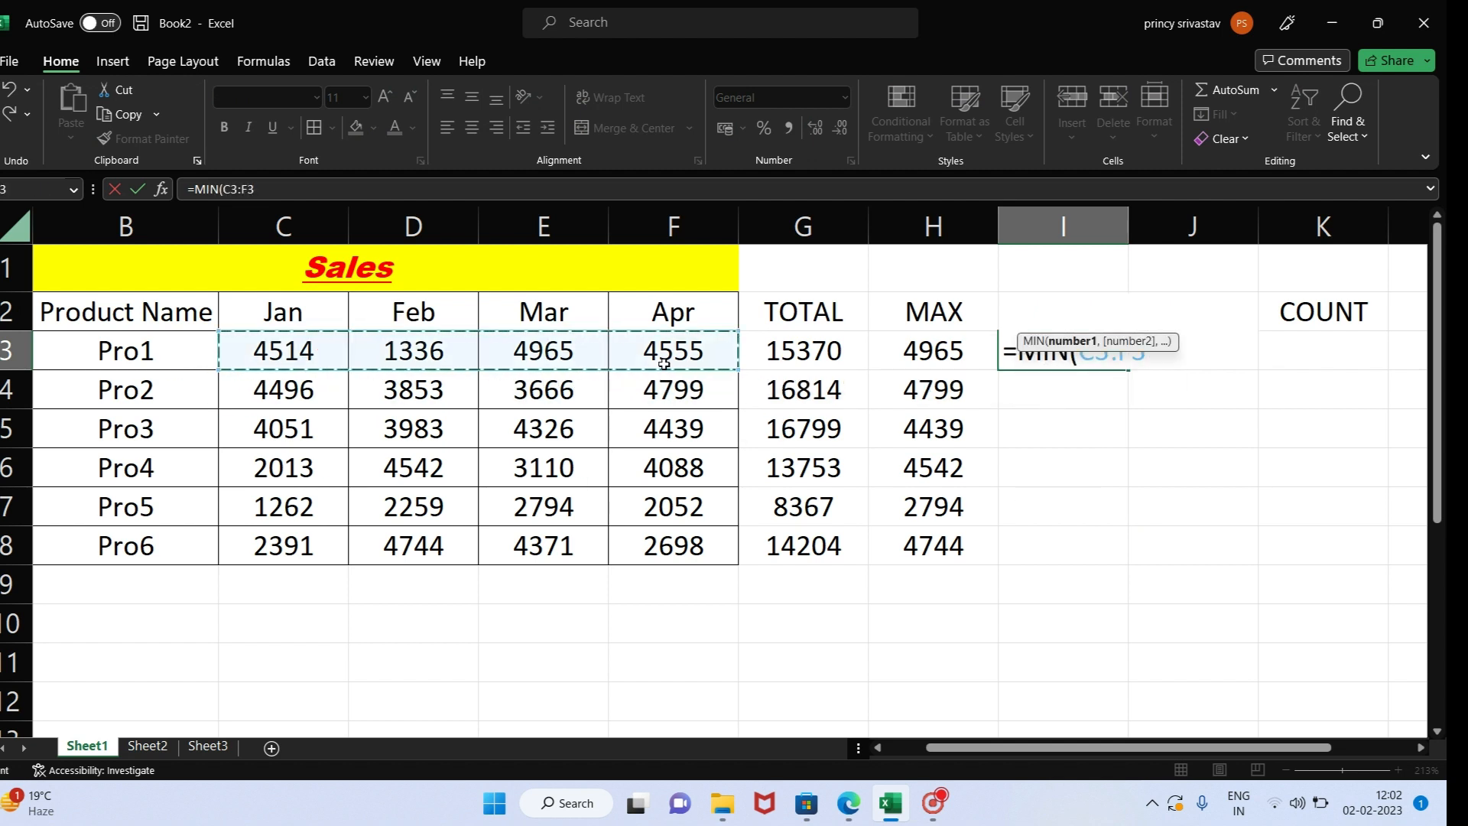
pyautogui.write(')')
pyautogui.press('Return')
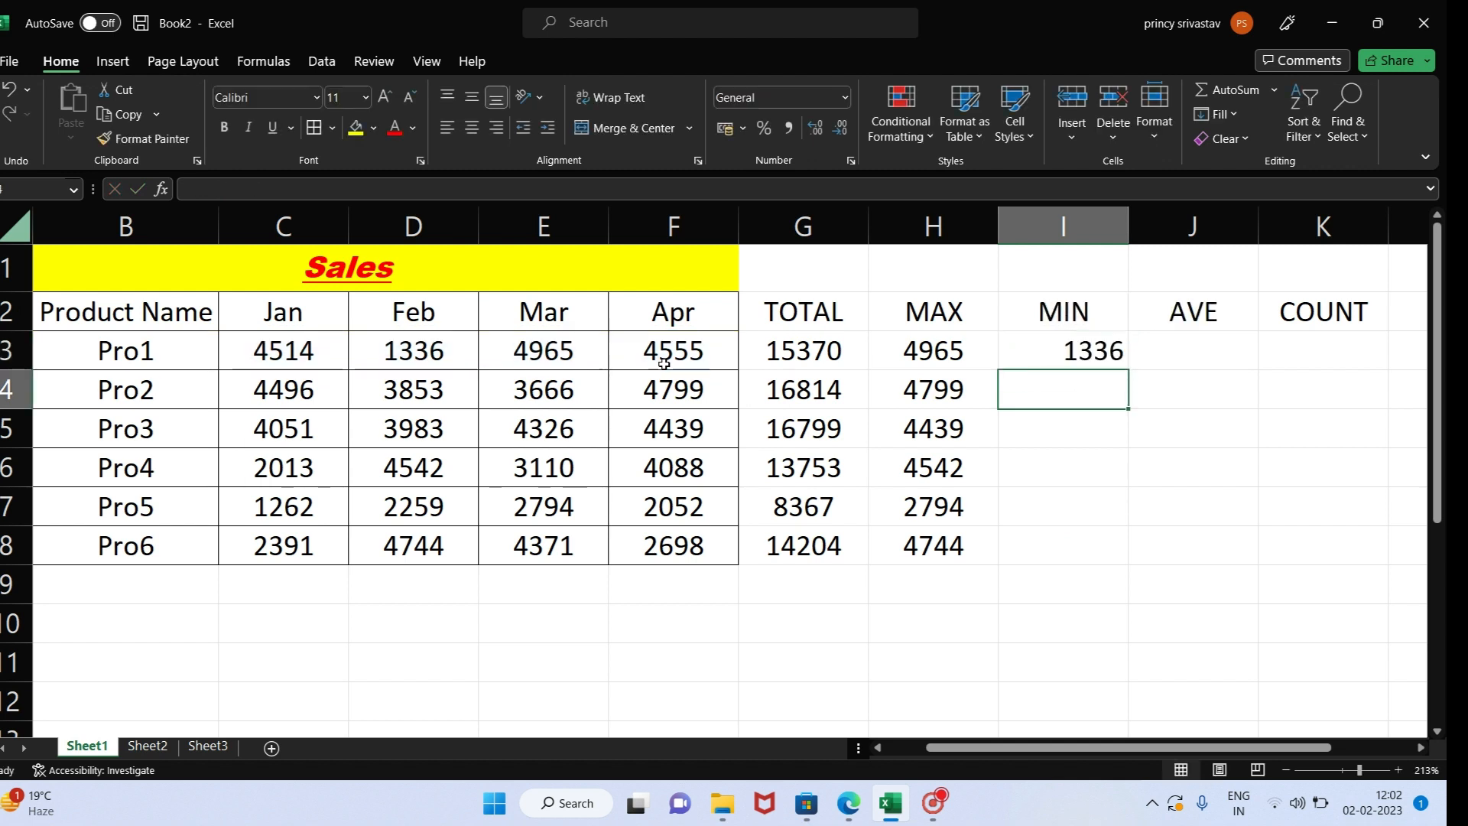
pyautogui.moveTo(1056, 337); pyautogui.dragTo(1052, 426)
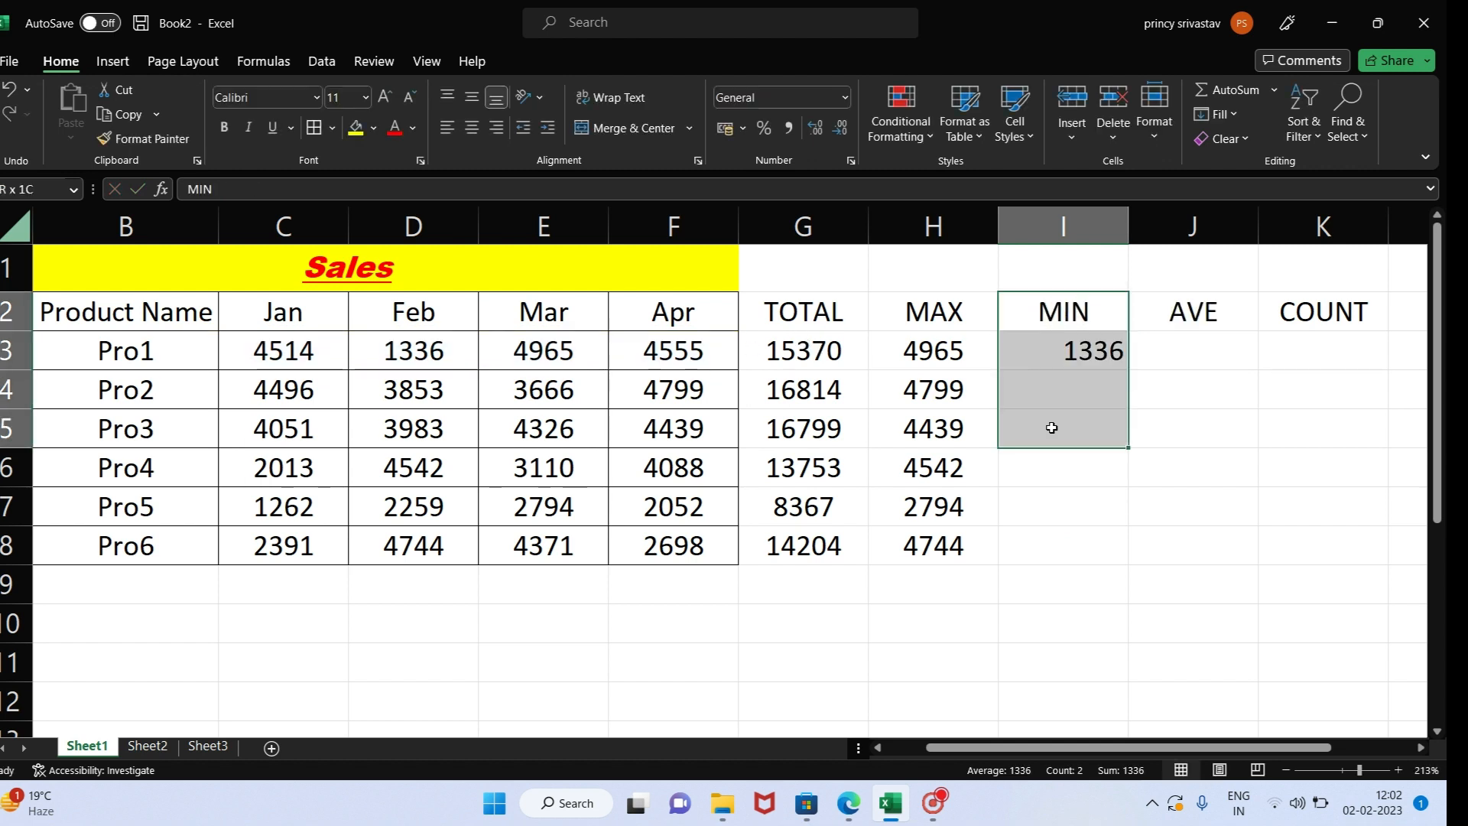
pyautogui.click(1049, 351)
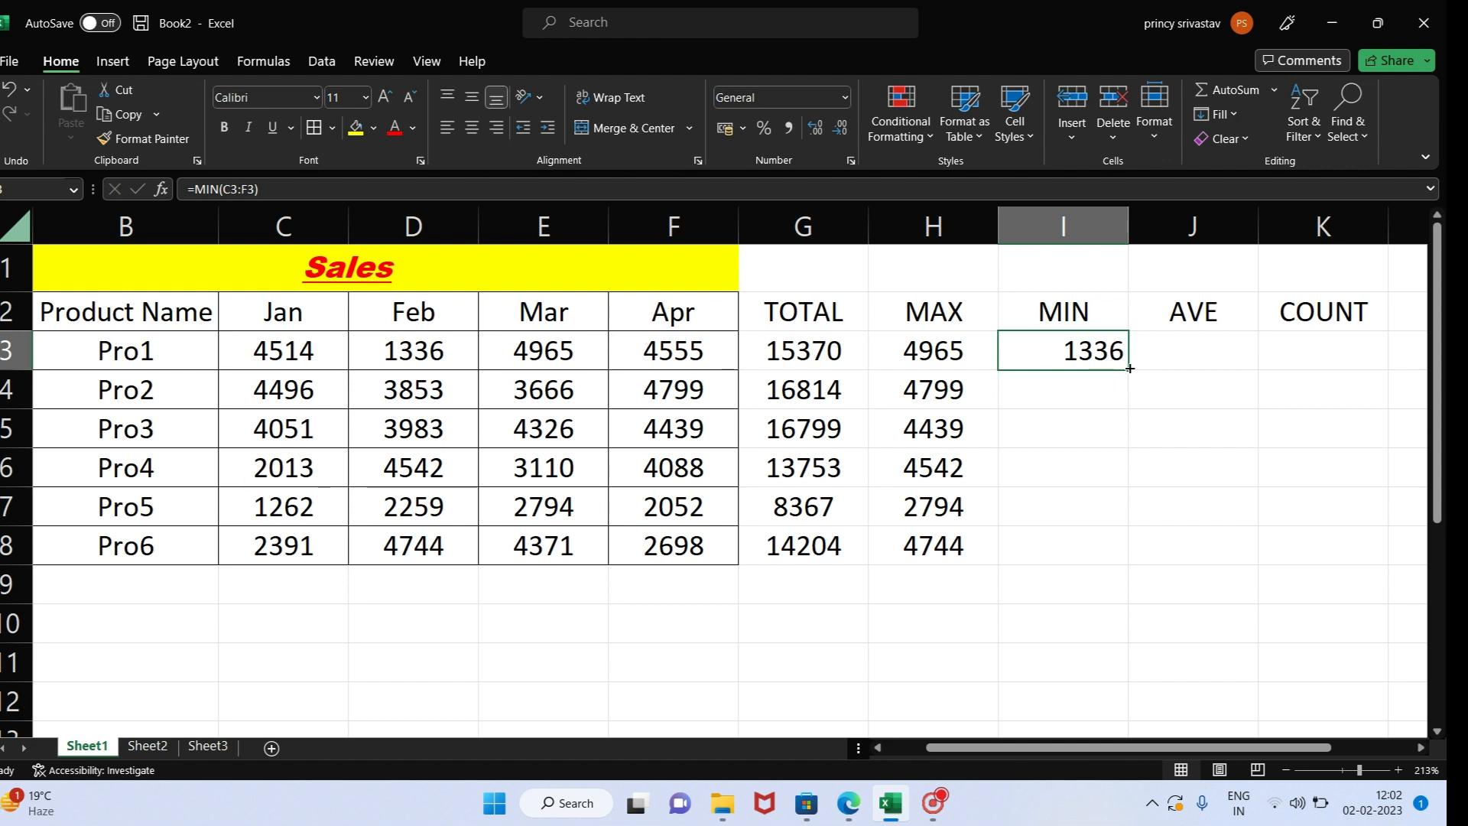
pyautogui.moveTo(1130, 368); pyautogui.dragTo(1118, 553)
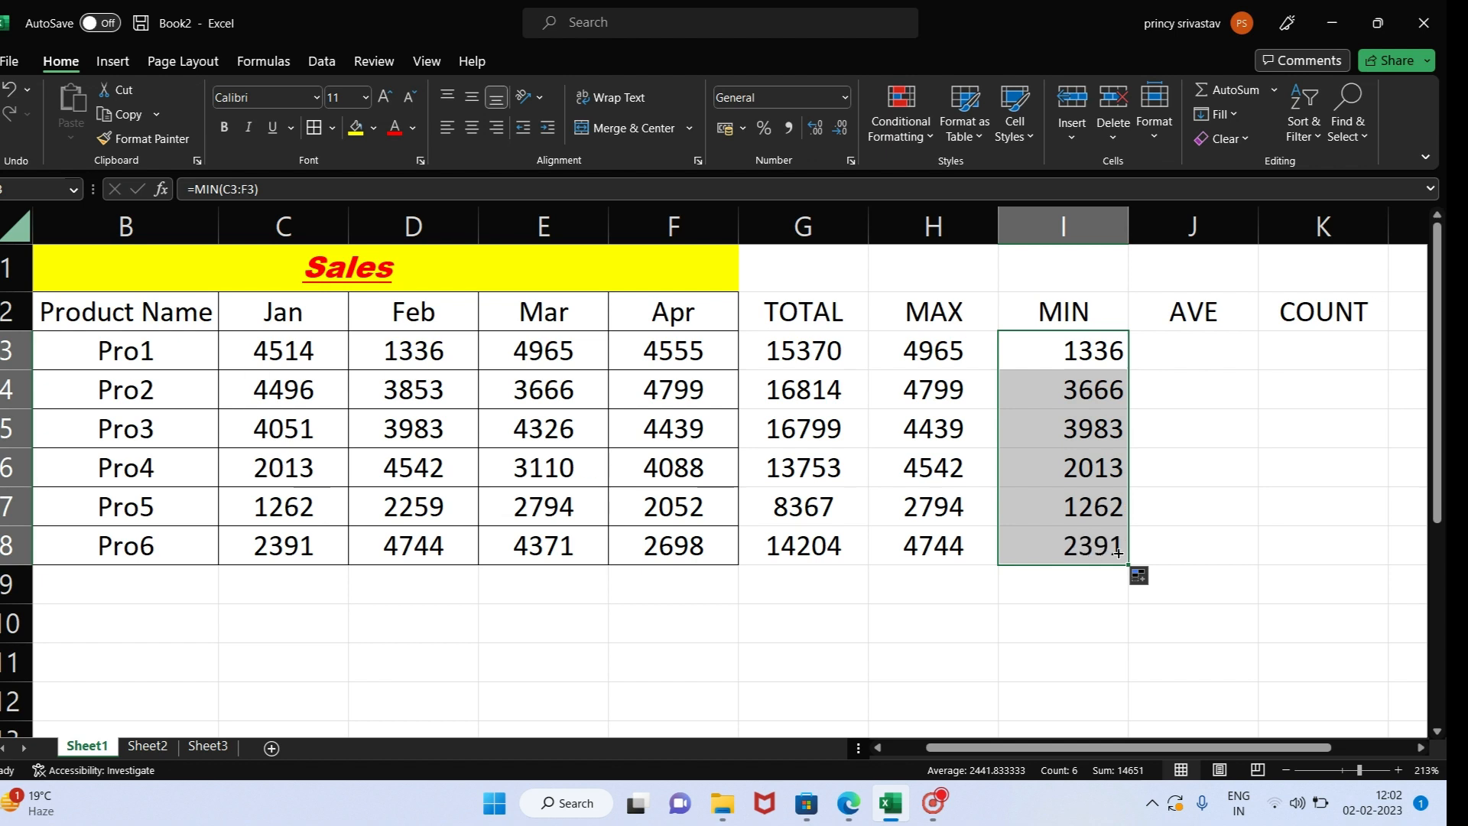
# - Insert AutoSum's Average function in J3 for Pro1, correcting its range to C3:F3, and delete that formula
pyautogui.click(1197, 340)
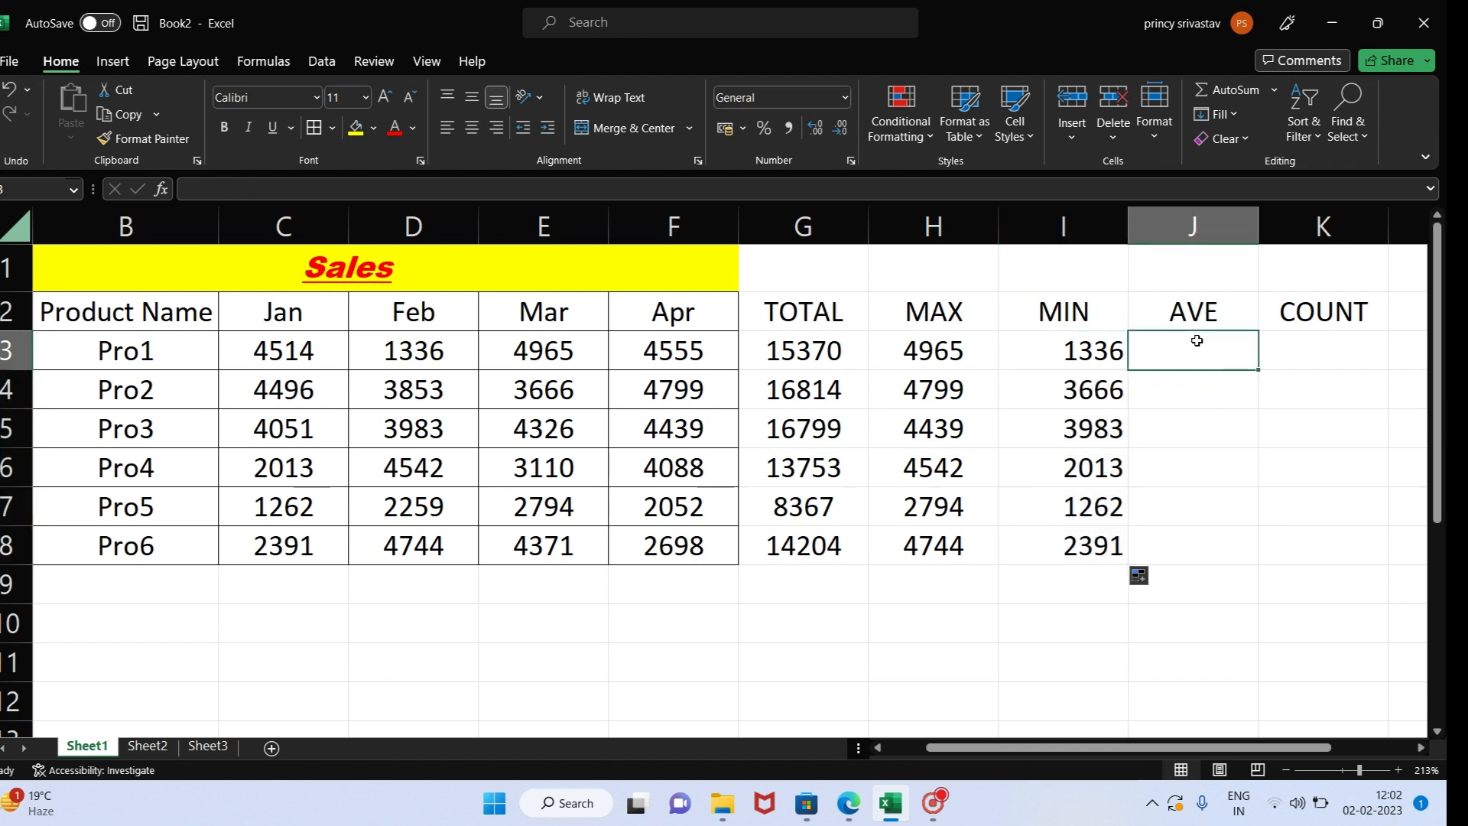
pyautogui.write('=')
pyautogui.click(1282, 89)
pyautogui.click(1274, 90)
pyautogui.click(1274, 91)
pyautogui.click(1274, 91)
pyautogui.click(1247, 144)
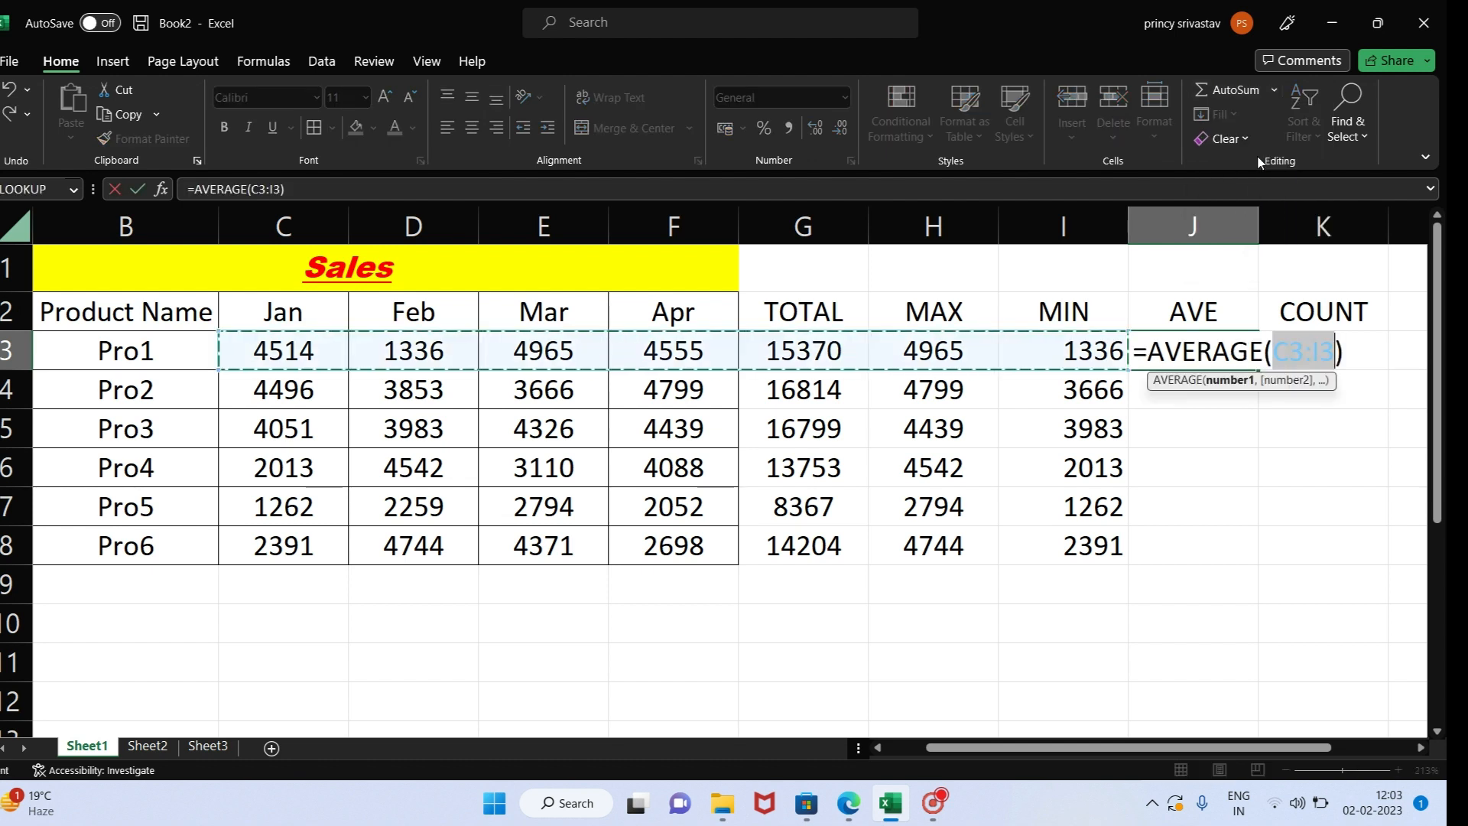
pyautogui.click(1319, 352)
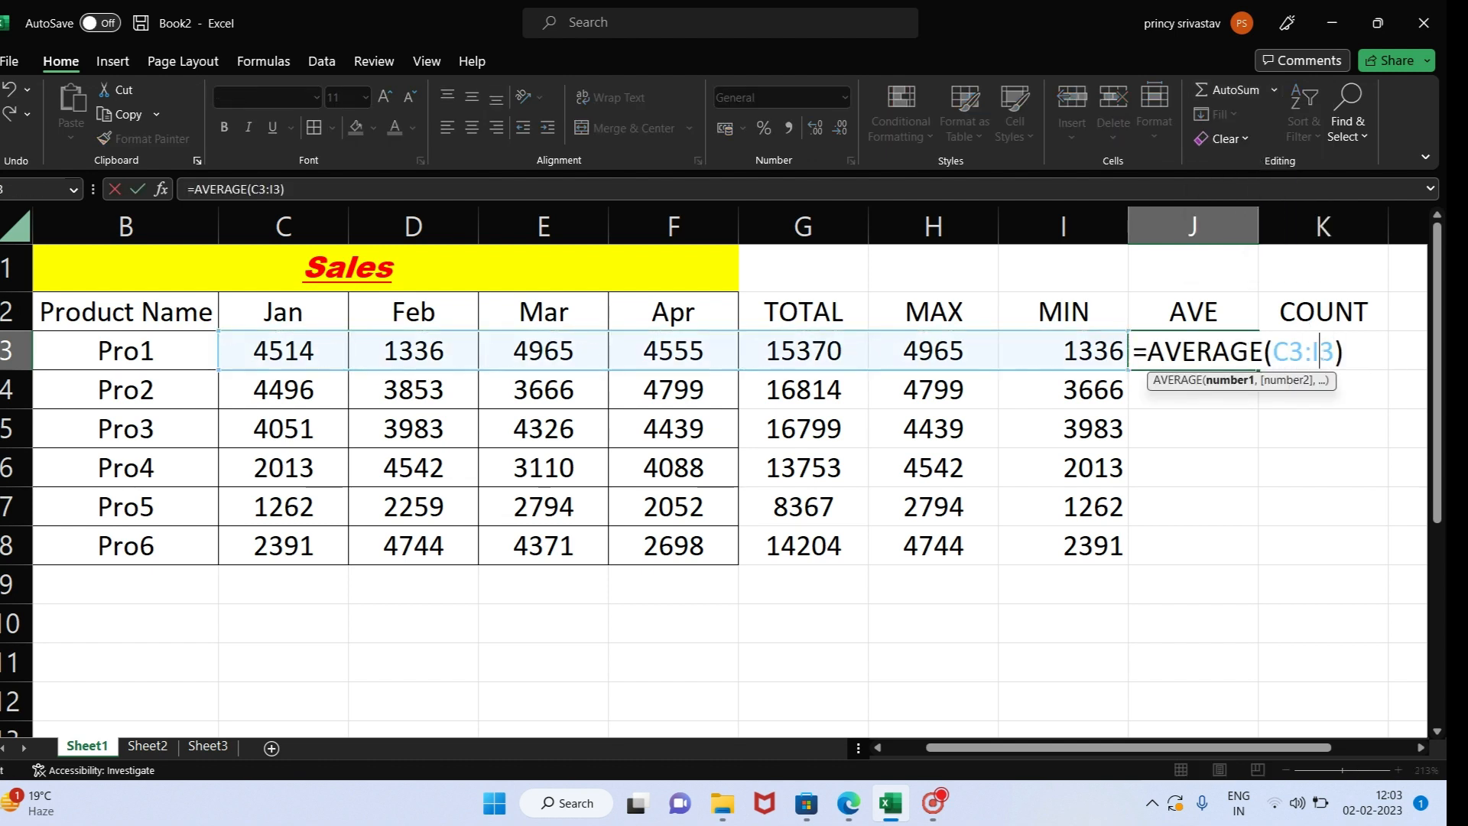
pyautogui.press('BackSpace')
pyautogui.write('F')
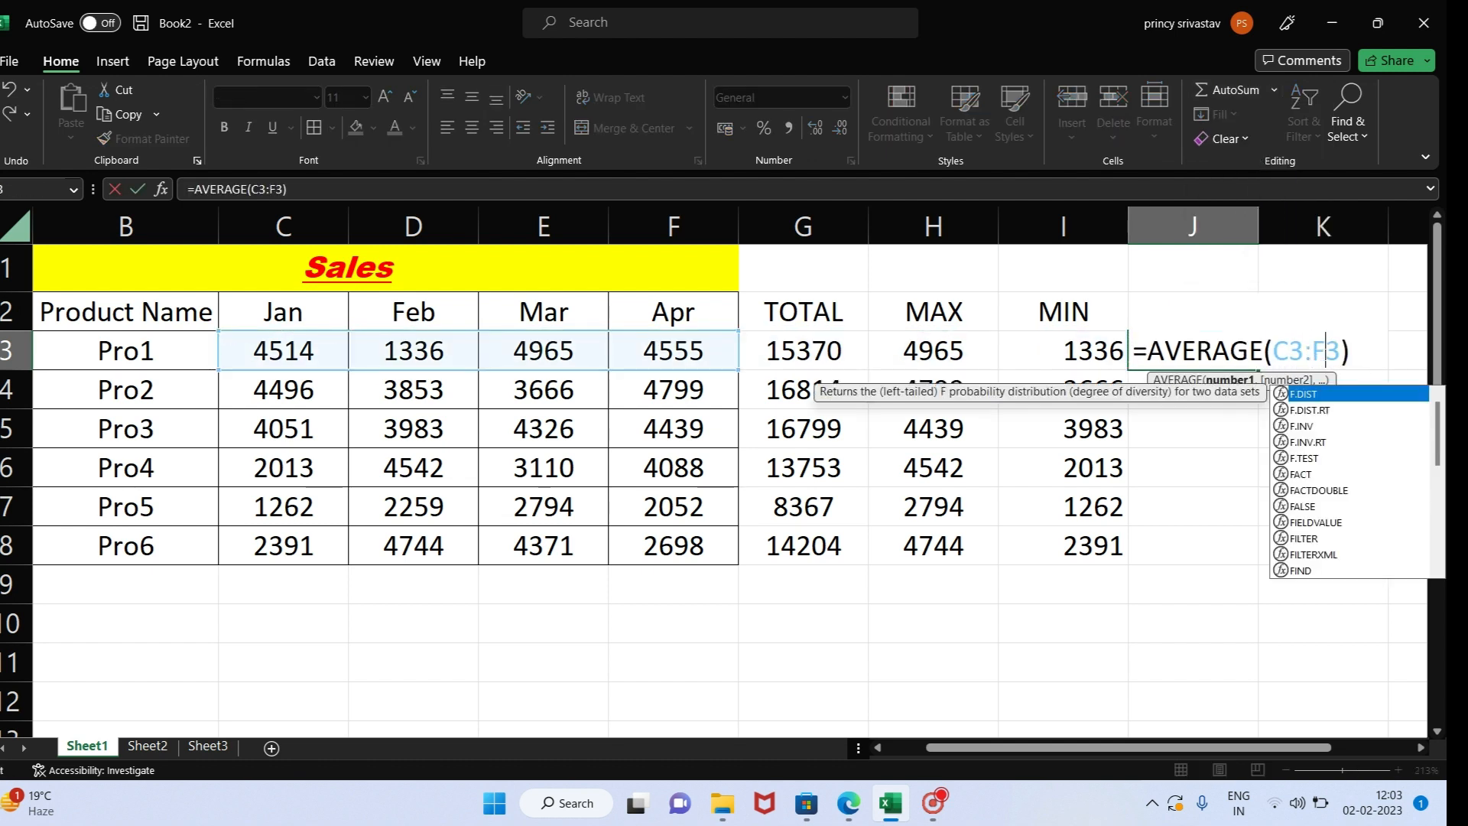
pyautogui.press('Return')
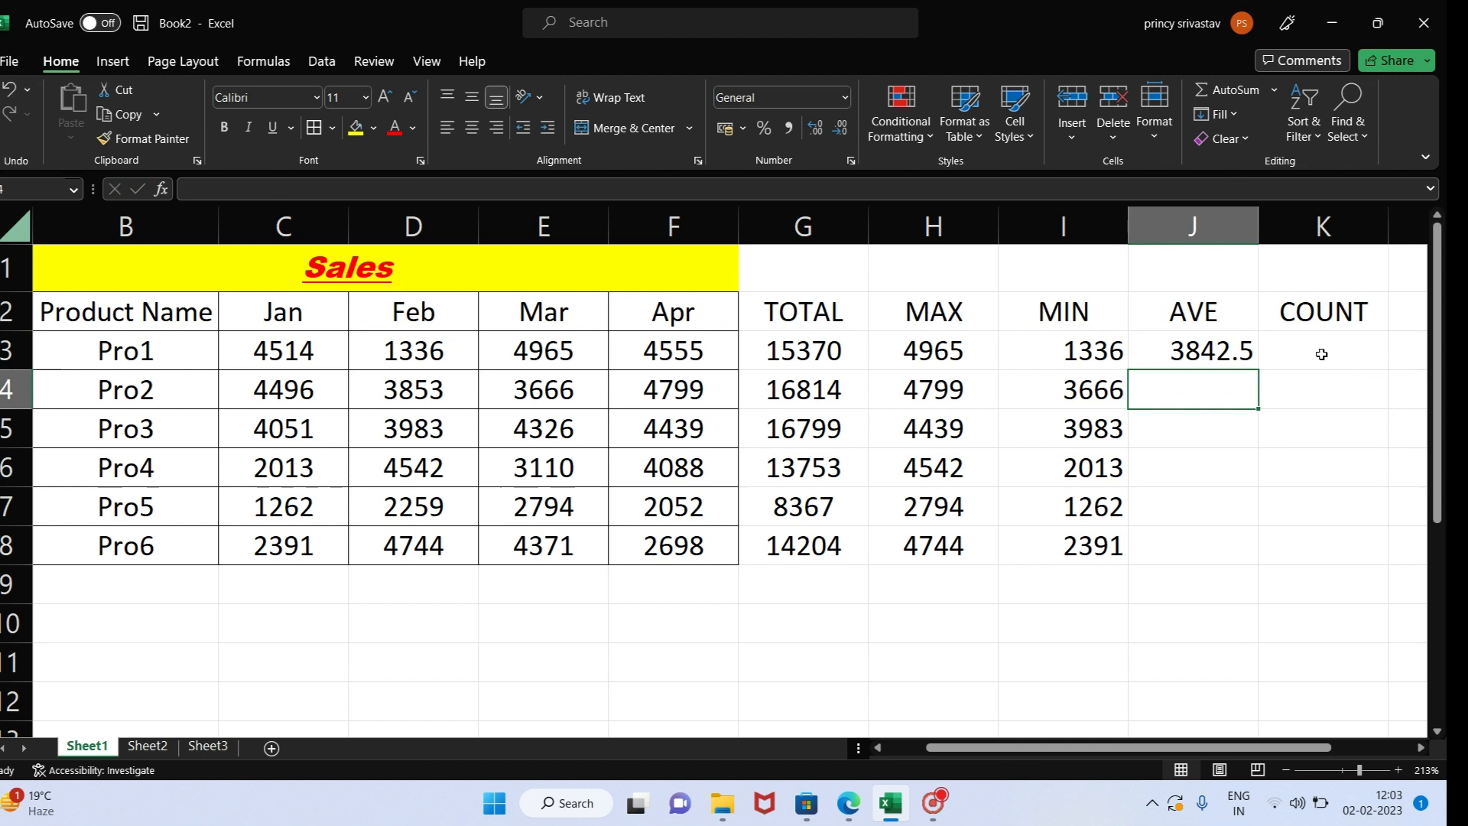
pyautogui.click(1195, 360)
pyautogui.press('Delete')
# - Enter the formula =AVERAGE(C3:F3) in J3 and fill it down the AVE column to J8
pyautogui.write('=AVE')
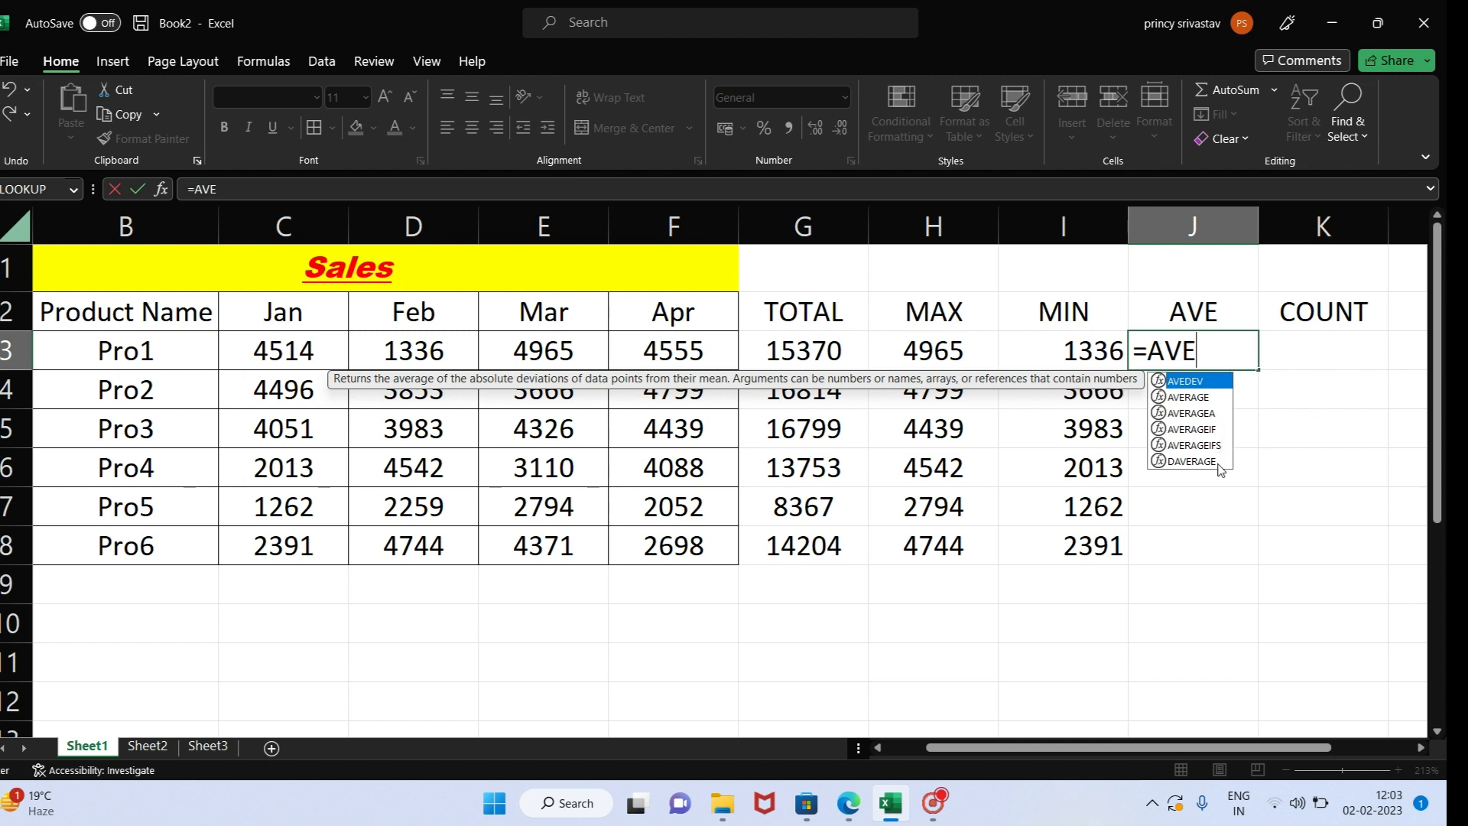
pyautogui.click(1209, 404)
pyautogui.doubleClick(1189, 397)
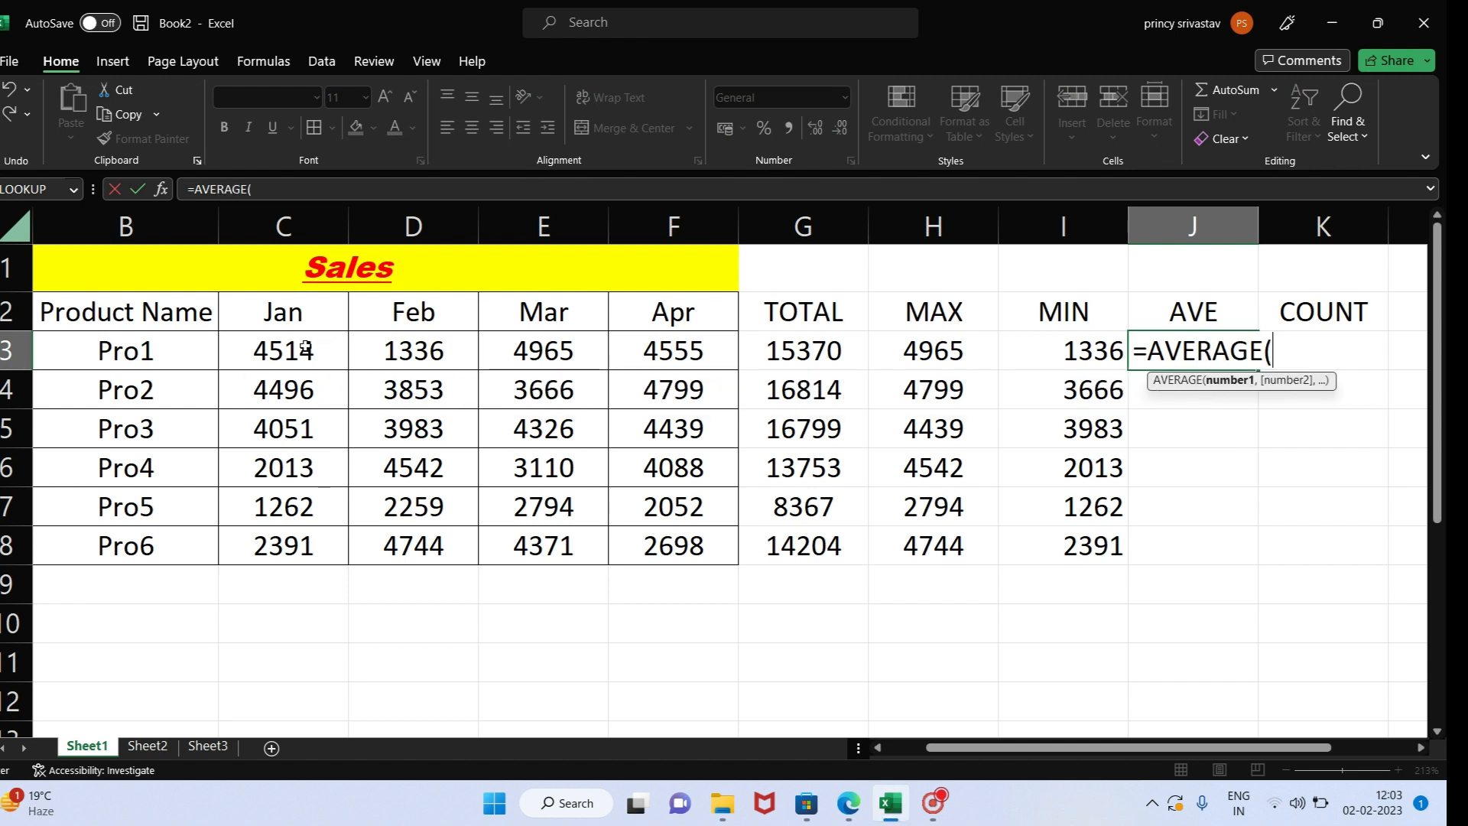
pyautogui.moveTo(297, 350); pyautogui.dragTo(655, 344)
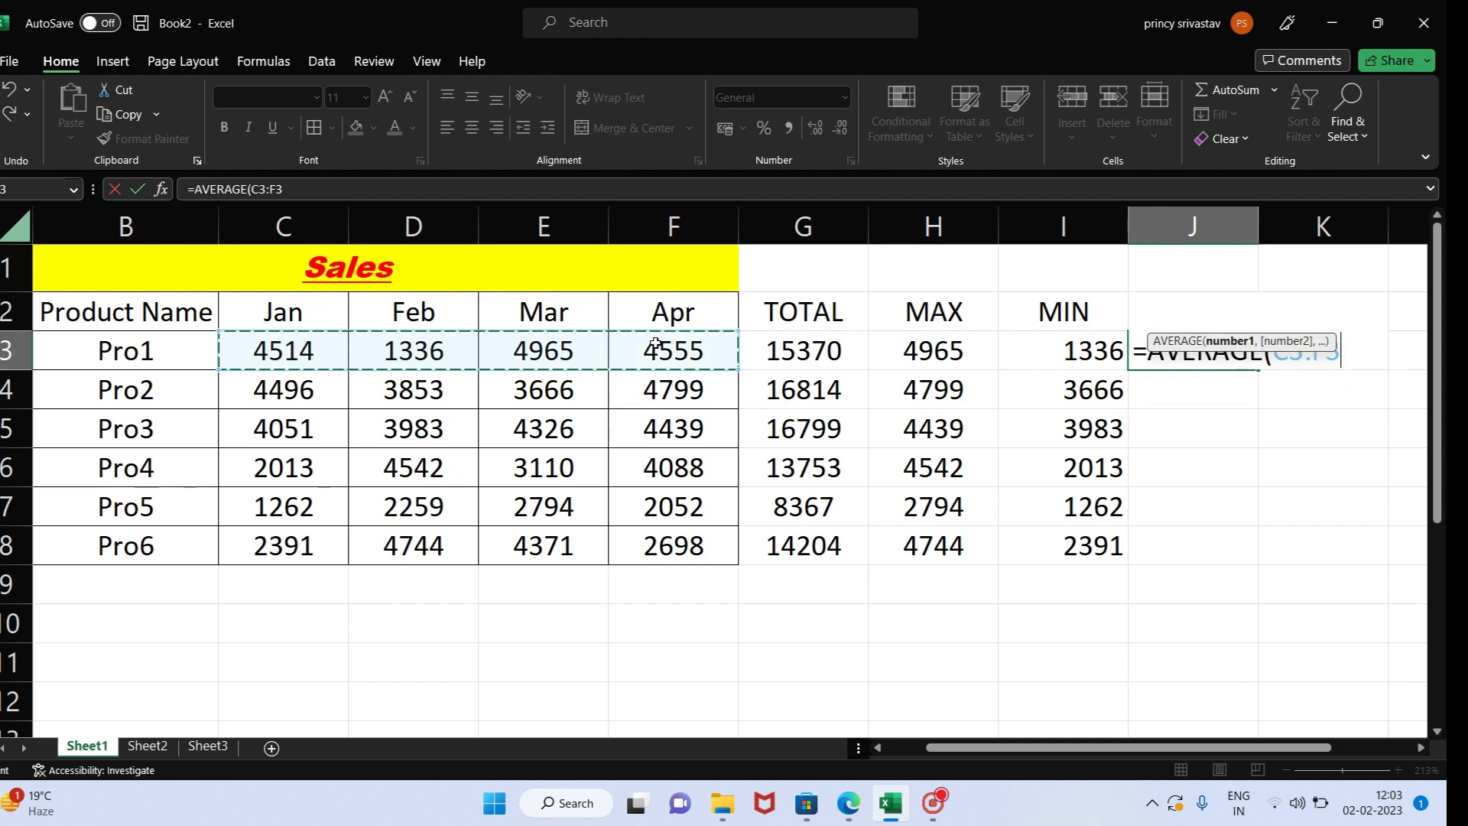
pyautogui.write(')')
pyautogui.press('Return')
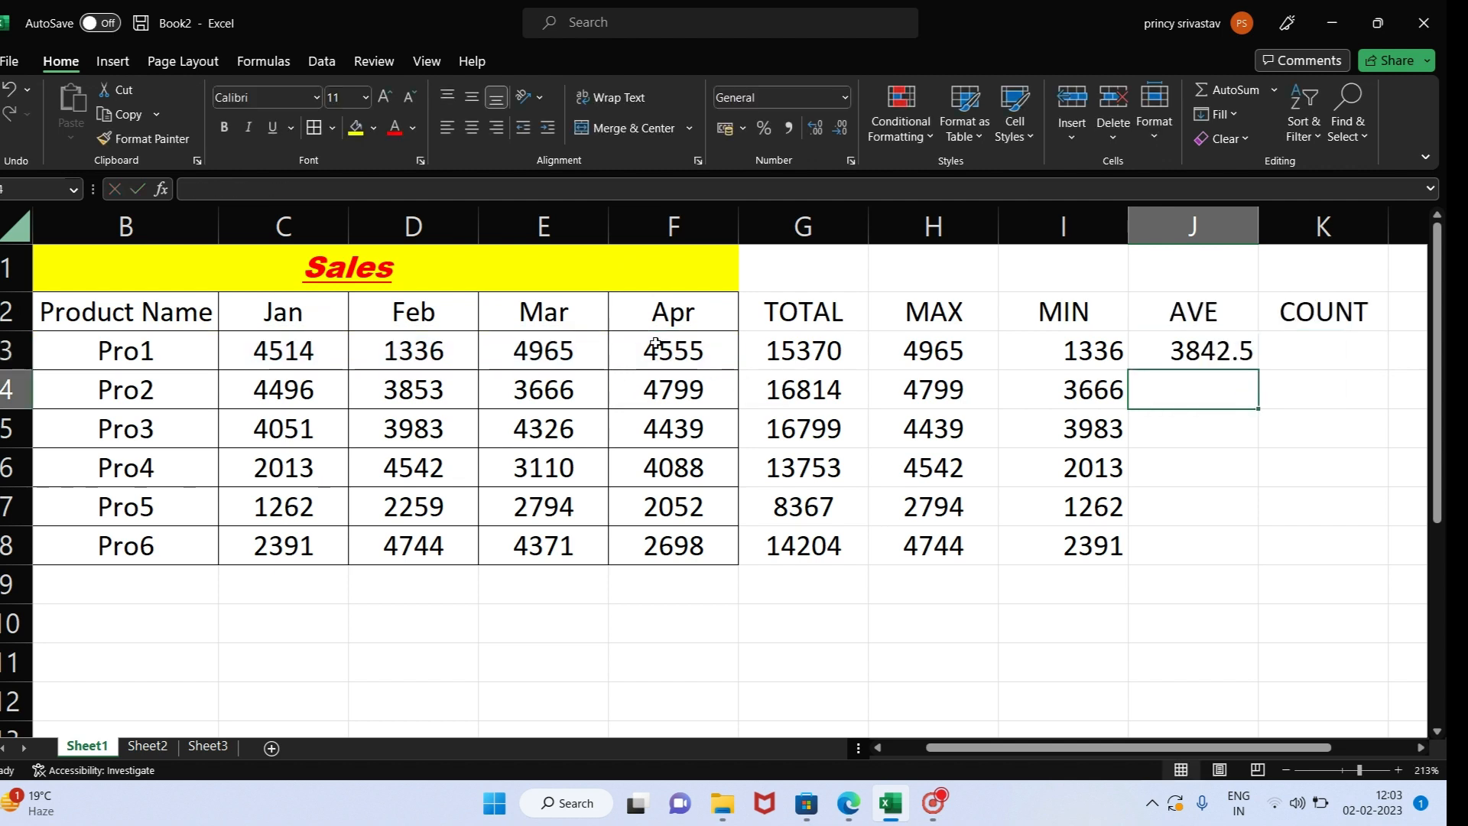
pyautogui.click(1166, 361)
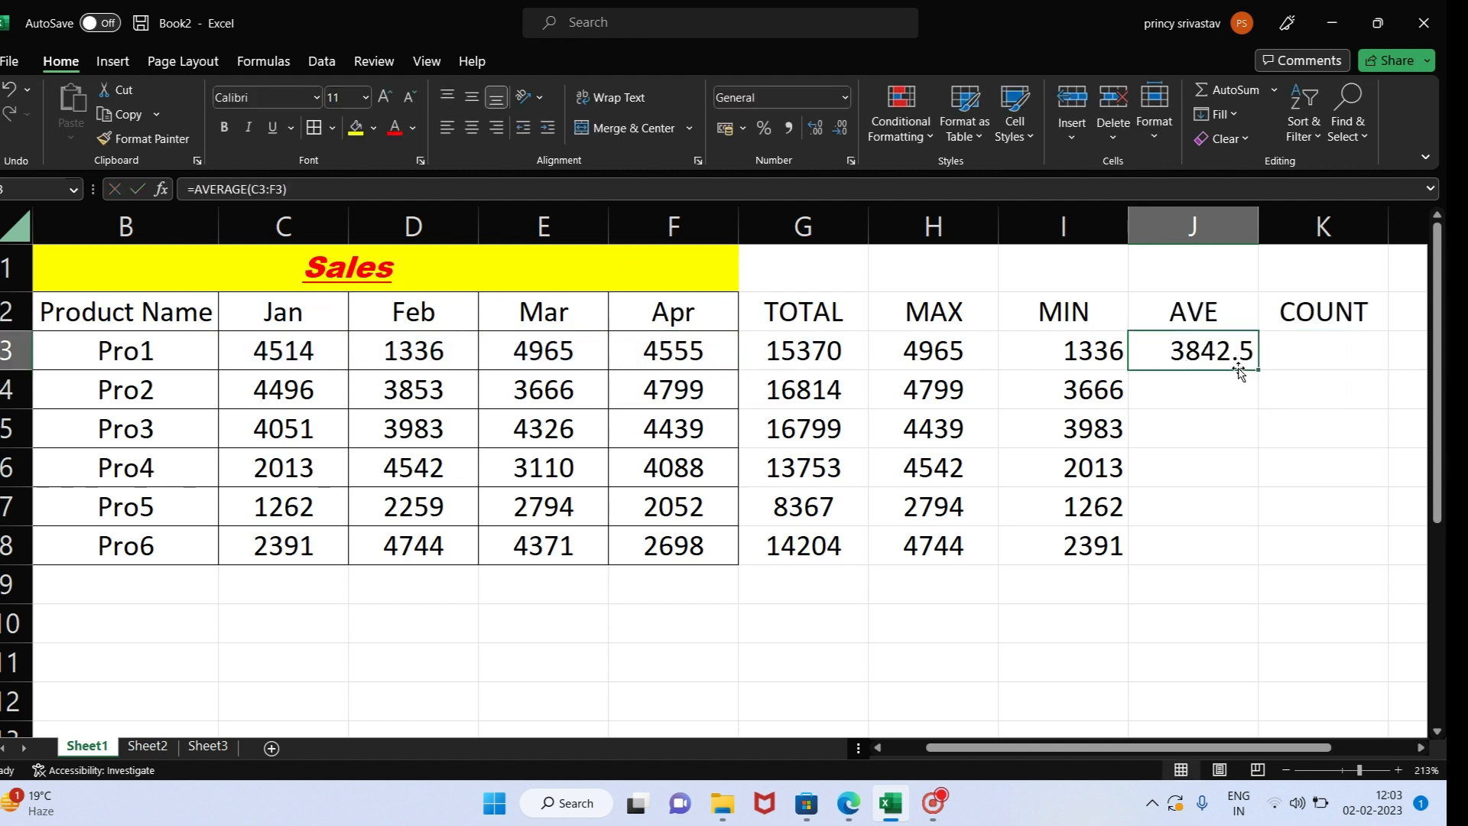
pyautogui.moveTo(1258, 370); pyautogui.dragTo(1268, 564)
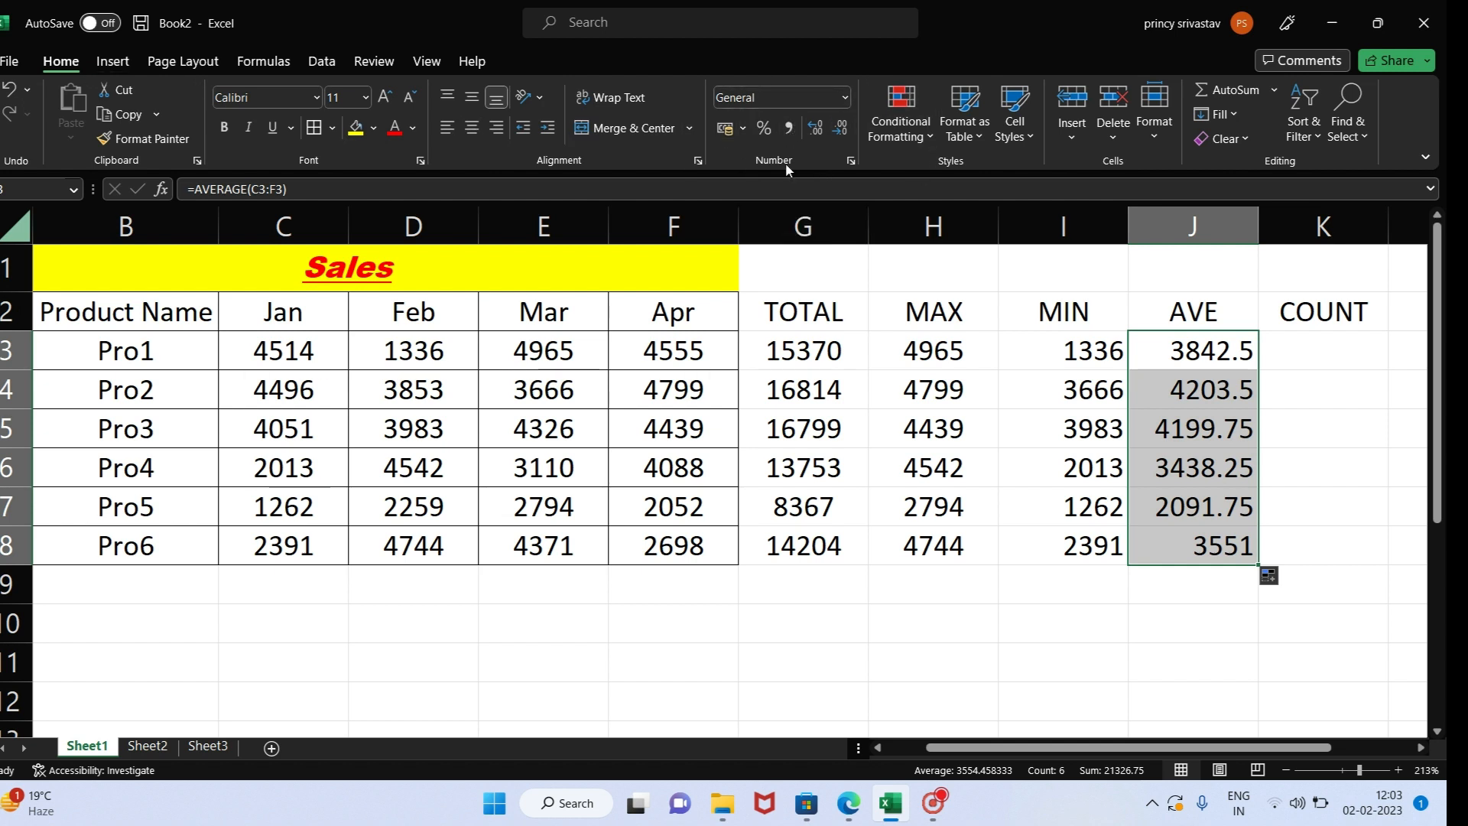
# - Format the AVE values in J3:J8 to show two decimal places
pyautogui.click(817, 128)
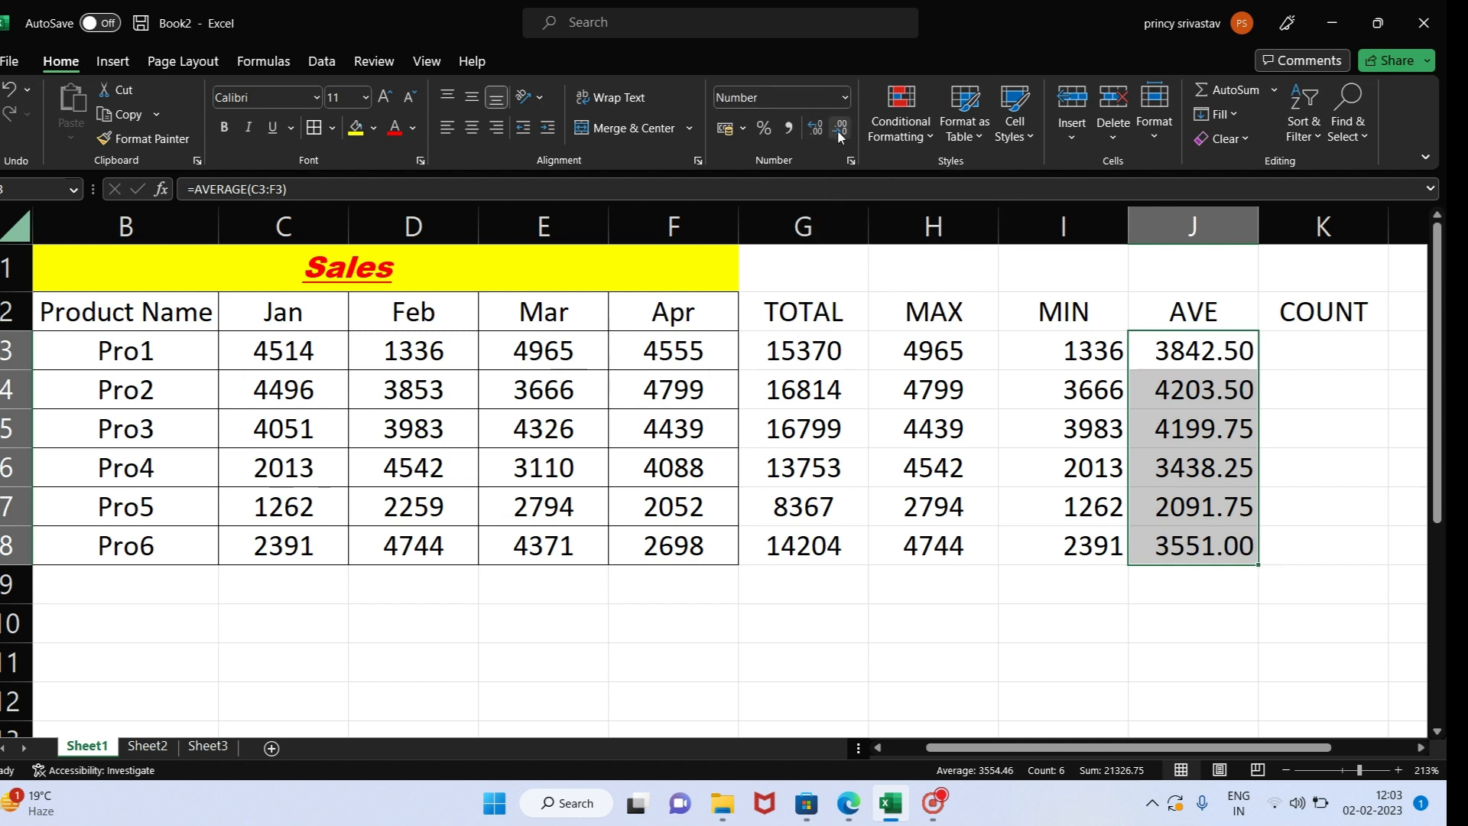
pyautogui.click(839, 130)
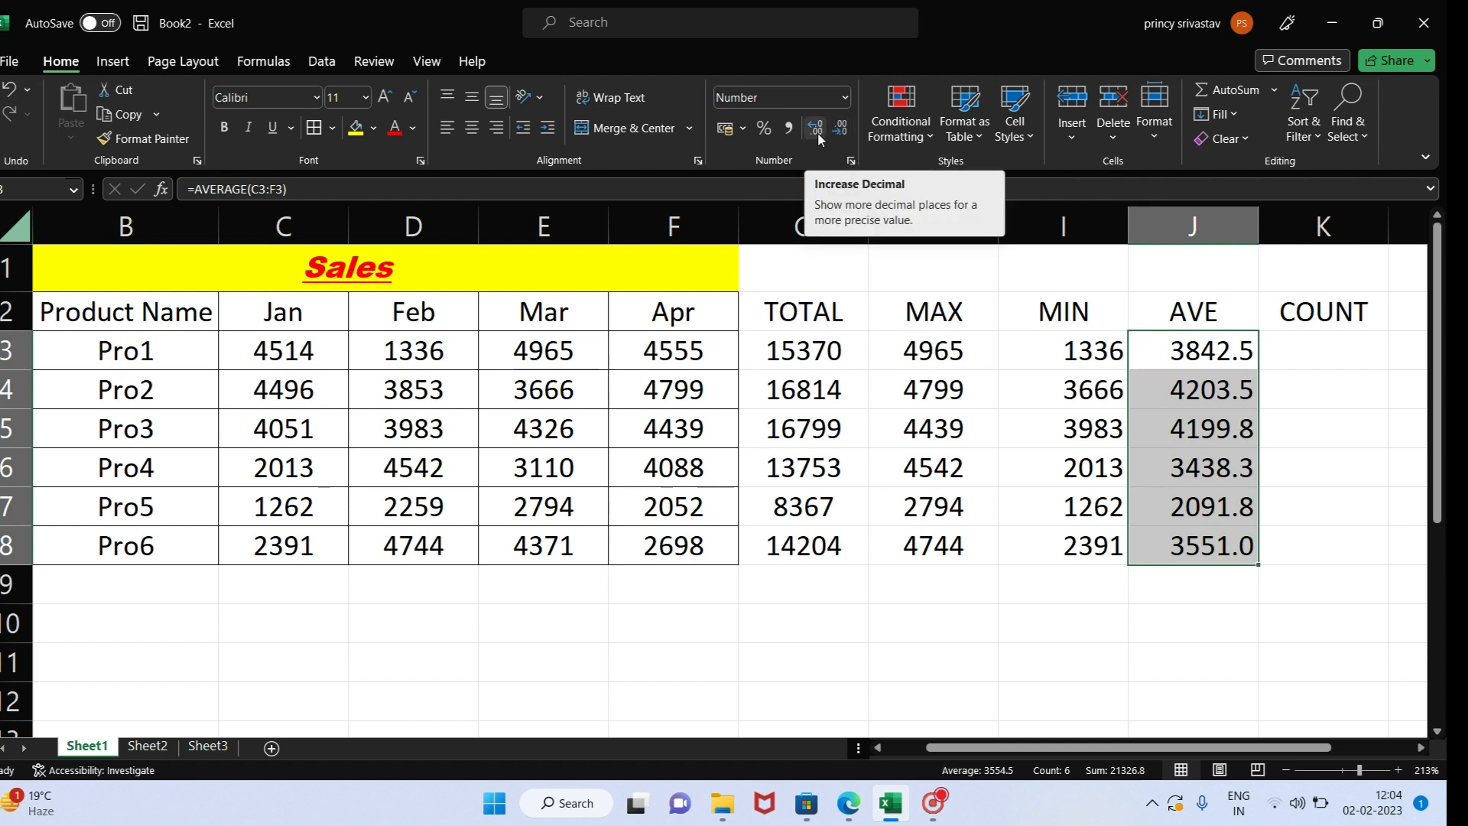
pyautogui.click(819, 132)
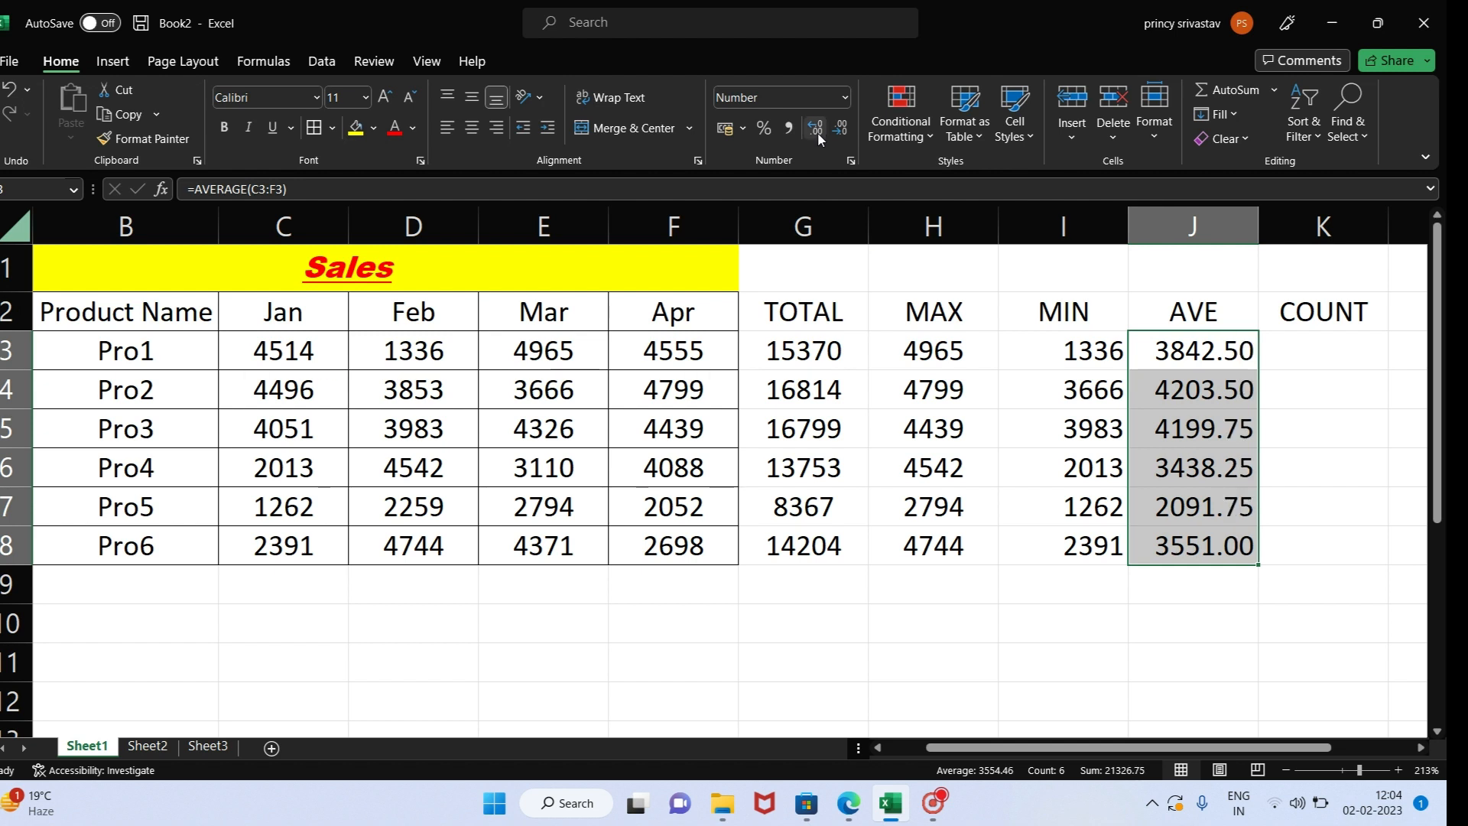
# - Insert AutoSum's Count Numbers function in K3 for Pro1, correcting its range to C3:F3, and clear the cell
pyautogui.click(1294, 349)
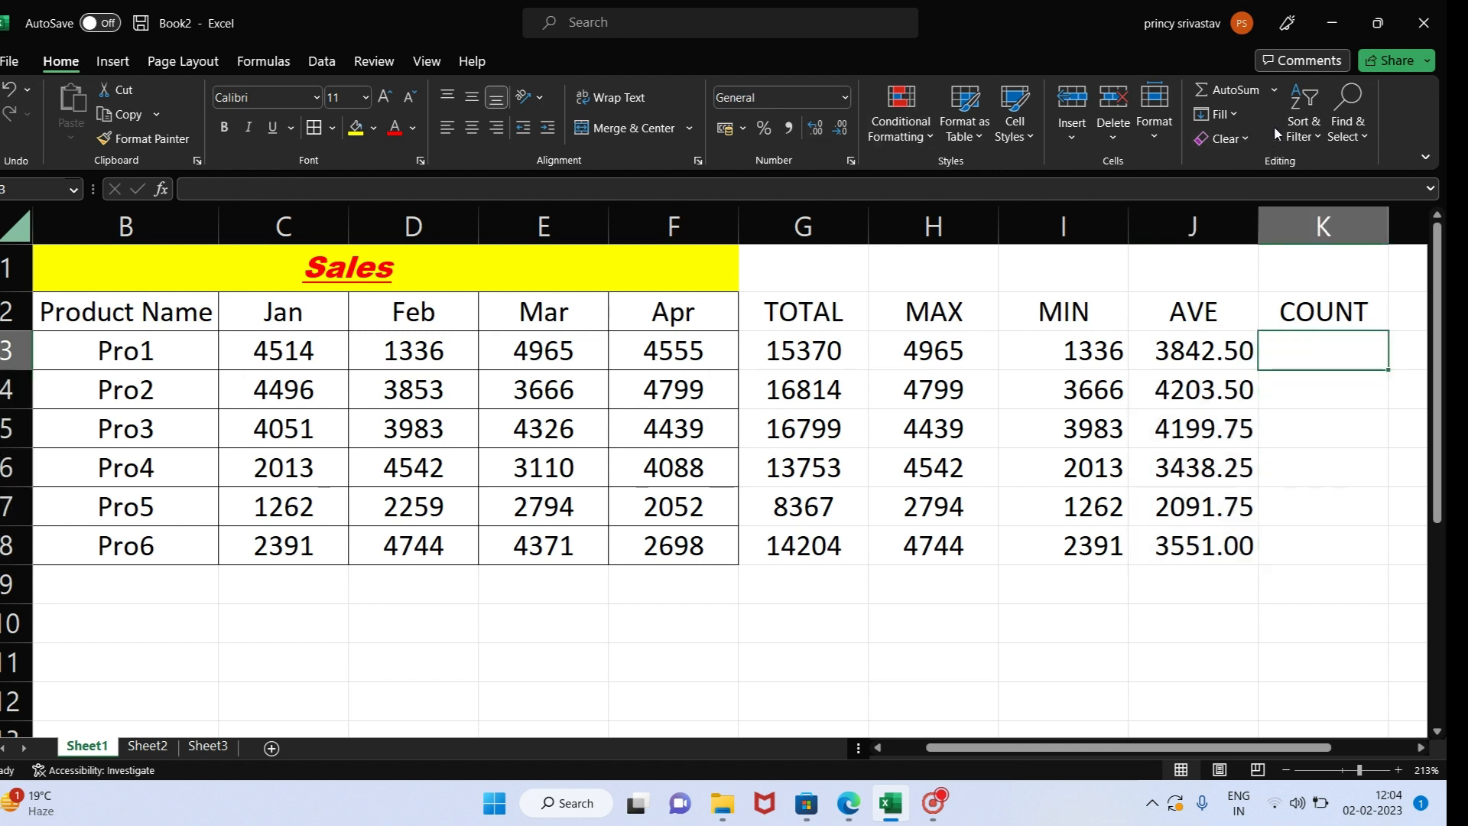
pyautogui.click(1272, 92)
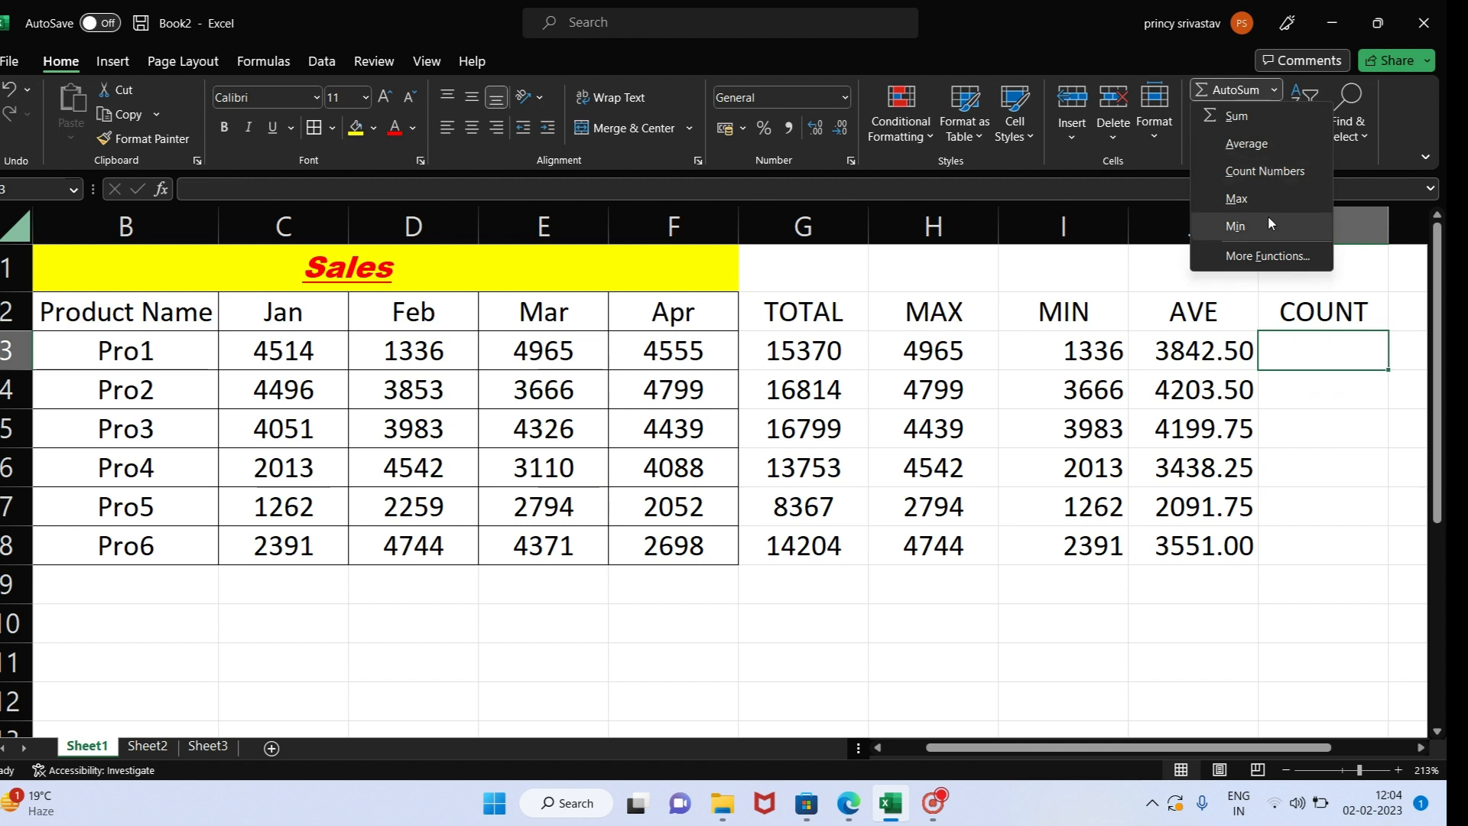
pyautogui.click(1270, 181)
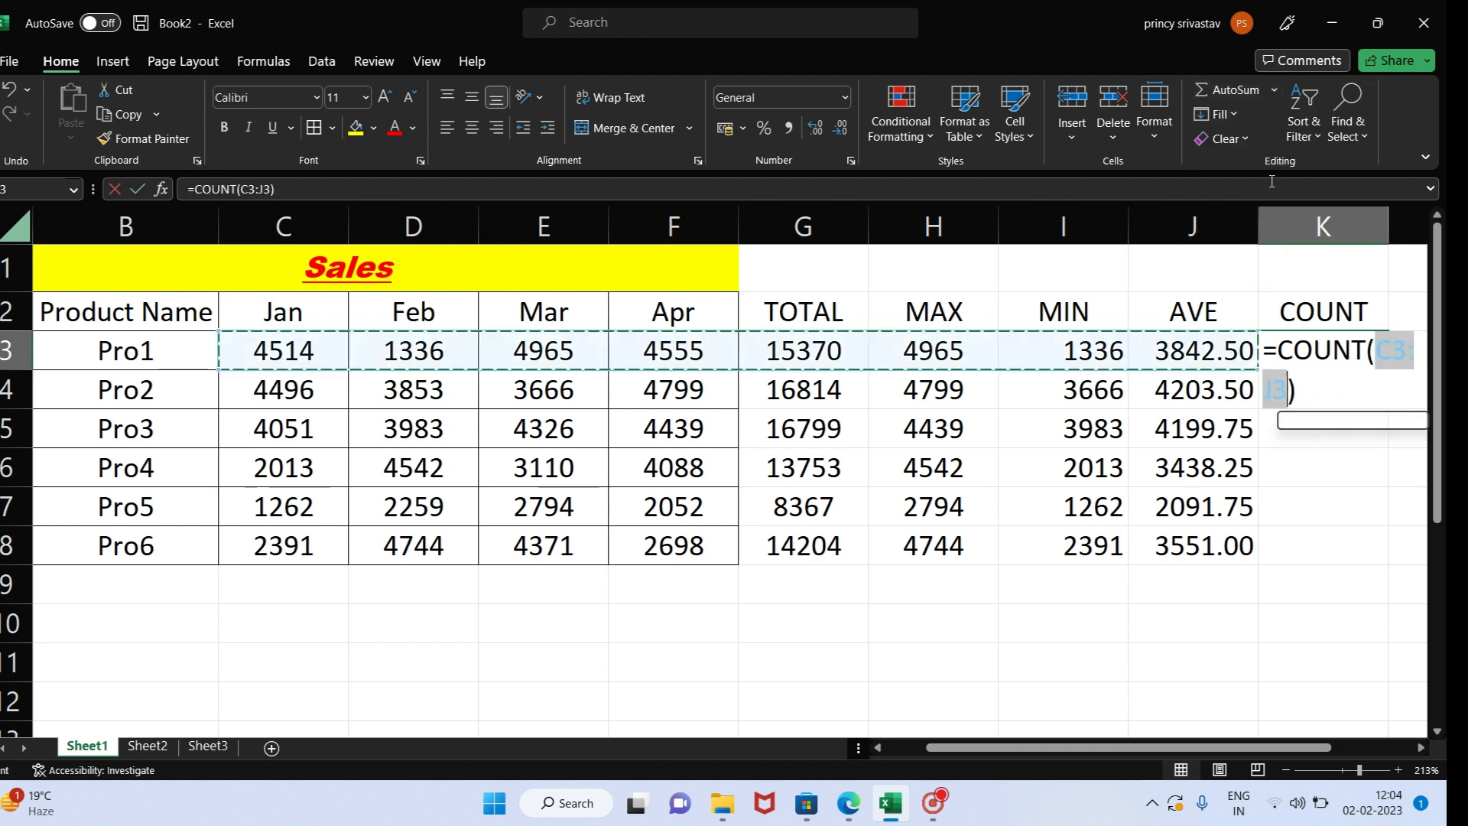
pyautogui.click(1272, 391)
pyautogui.press('BackSpace')
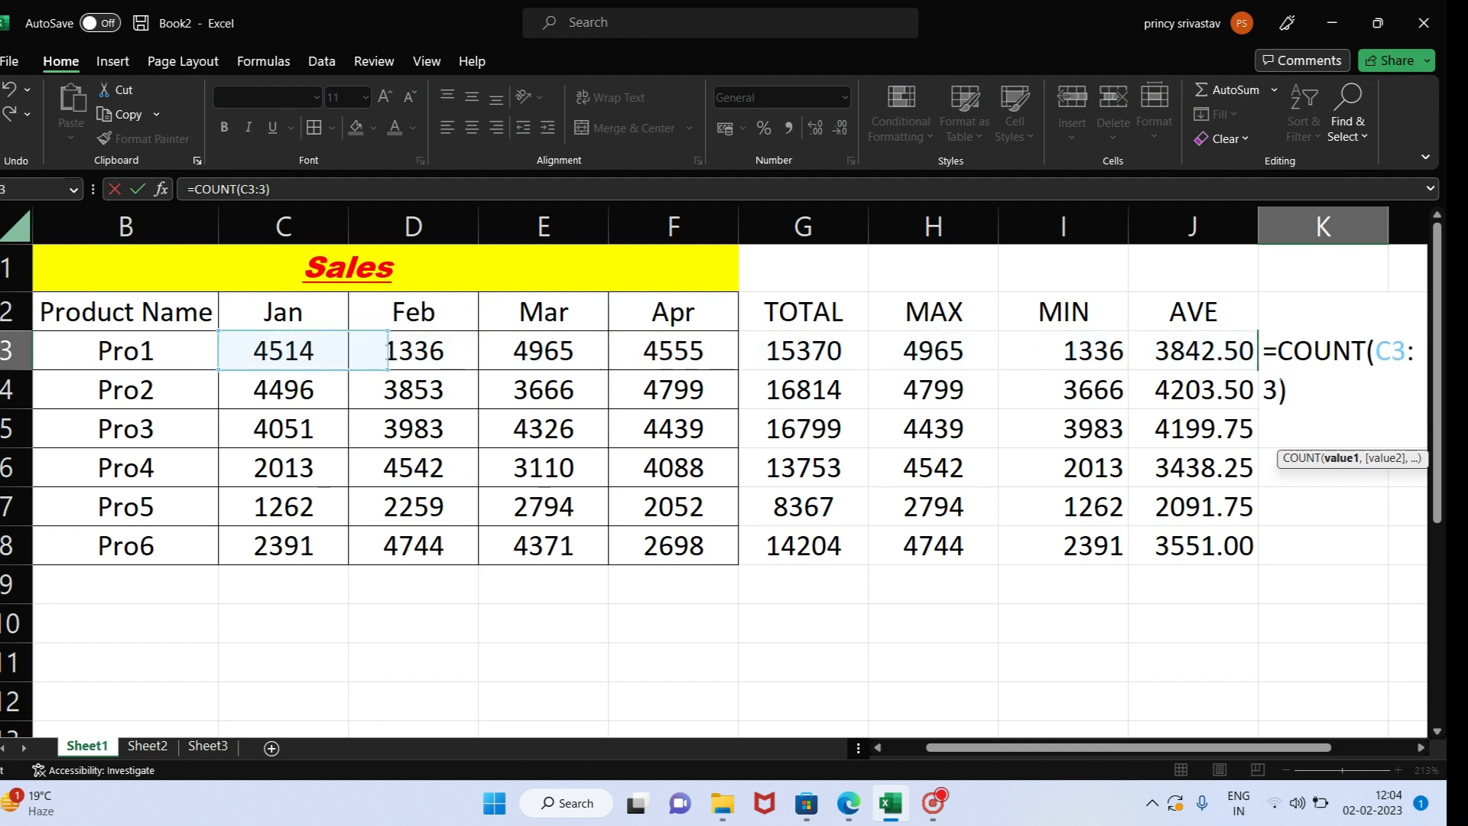
pyautogui.write('F')
pyautogui.press('Return')
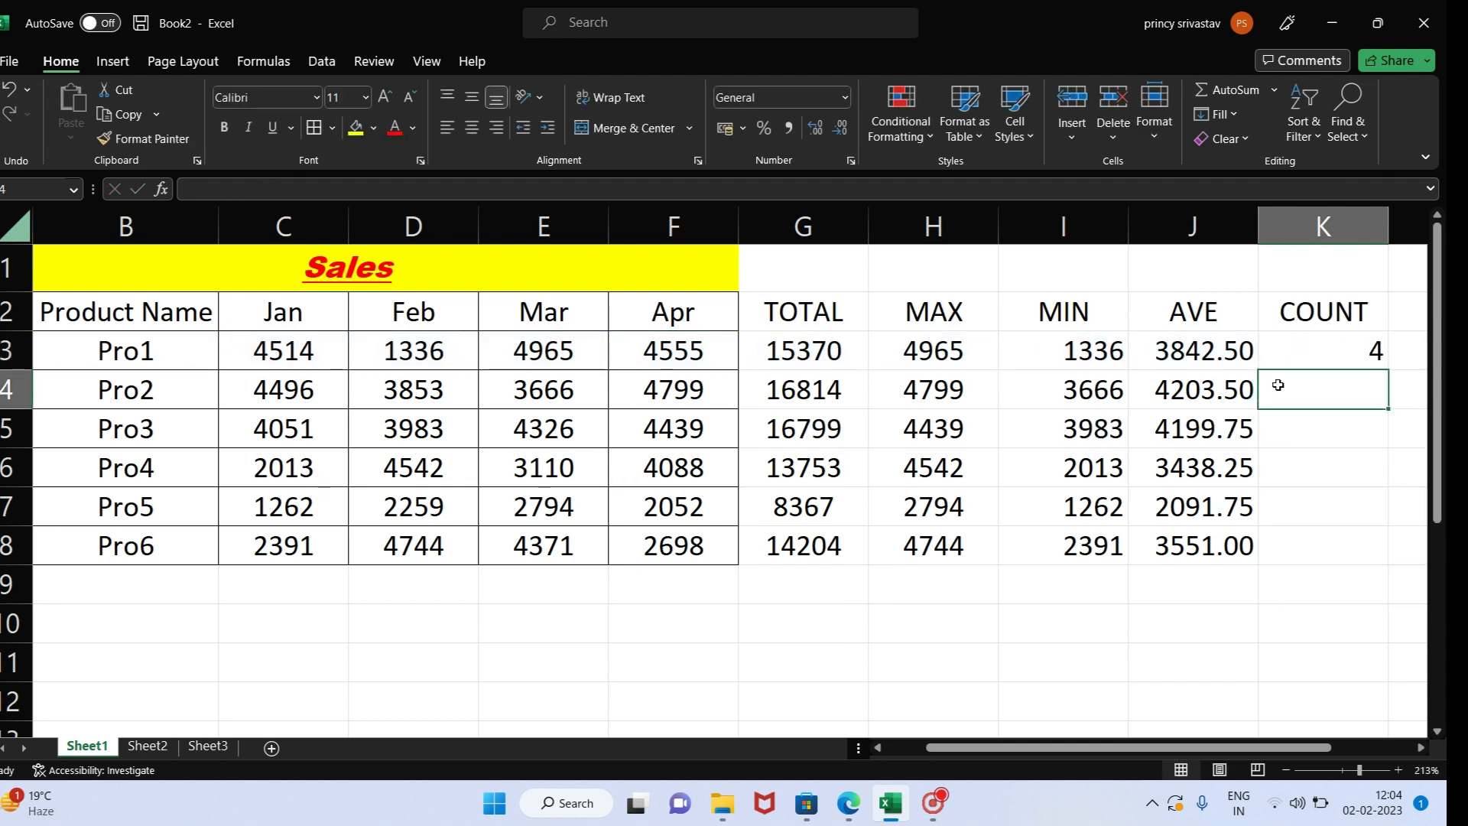
pyautogui.click(1330, 350)
pyautogui.press('Delete')
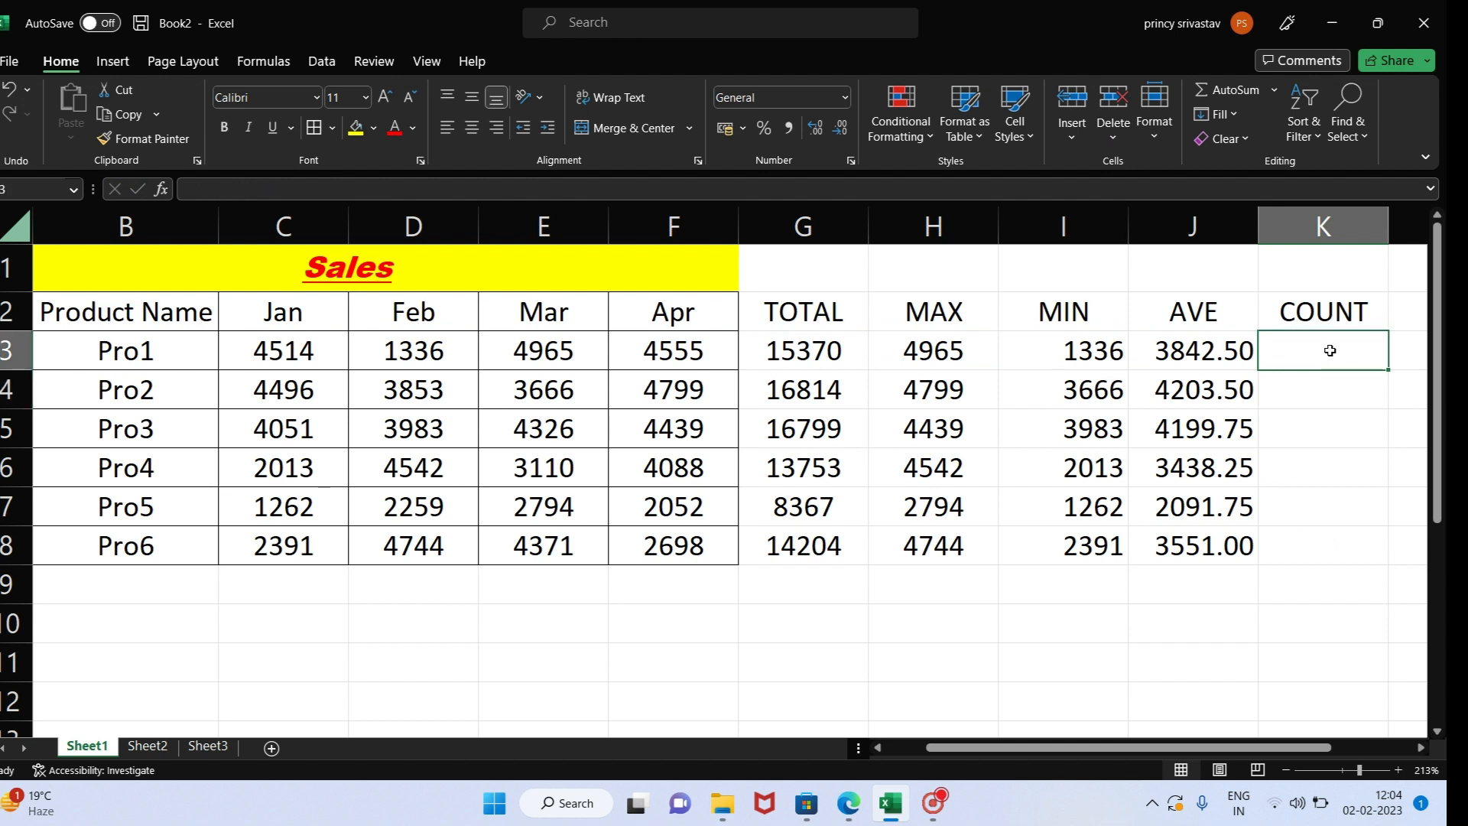
# - Enter the formula =COUNT(C3:F3) in K3 to count Pro1's monthly sales entries
pyautogui.write('=C')
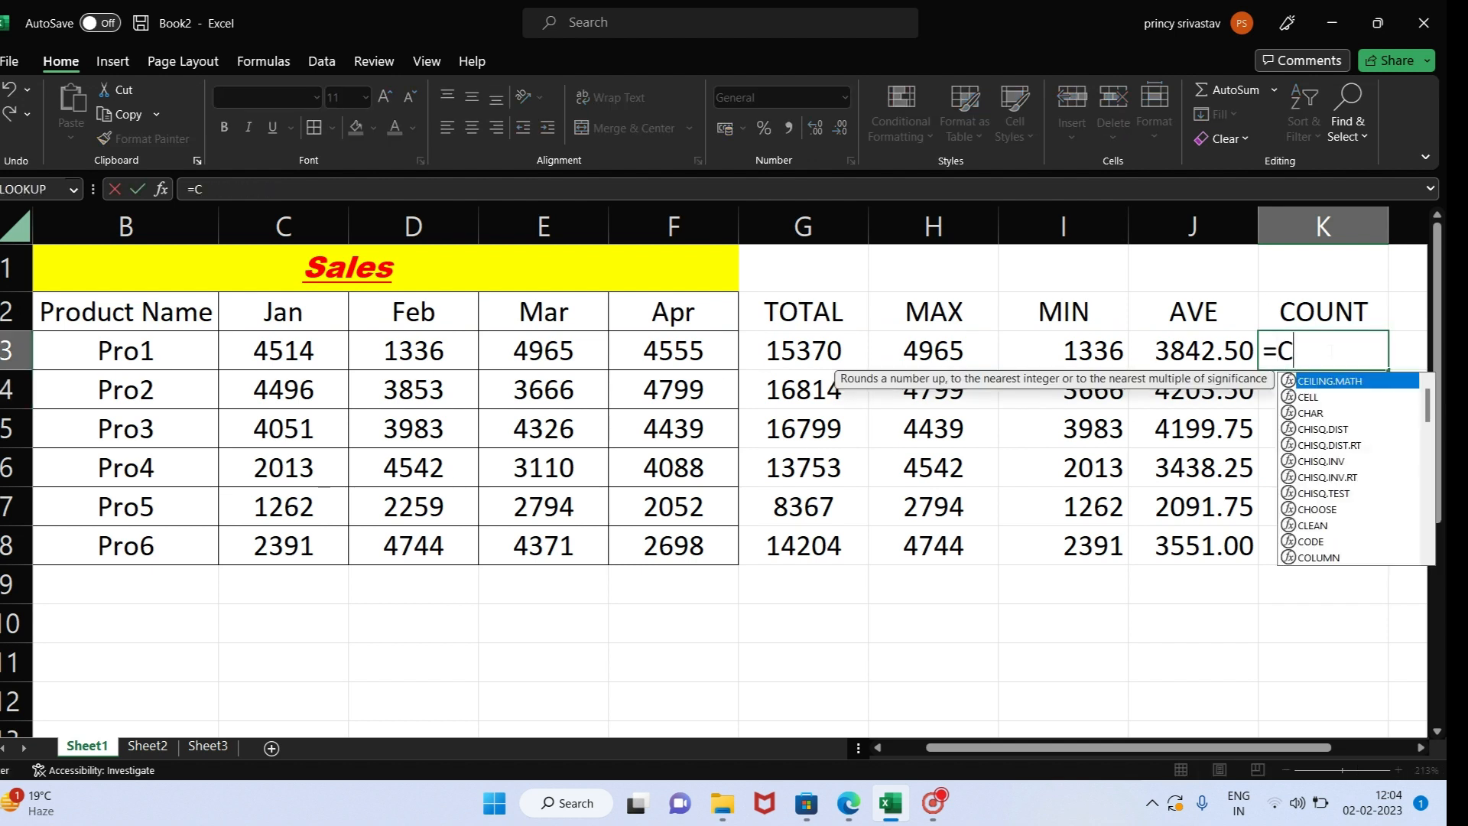
pyautogui.write('OUNT(')
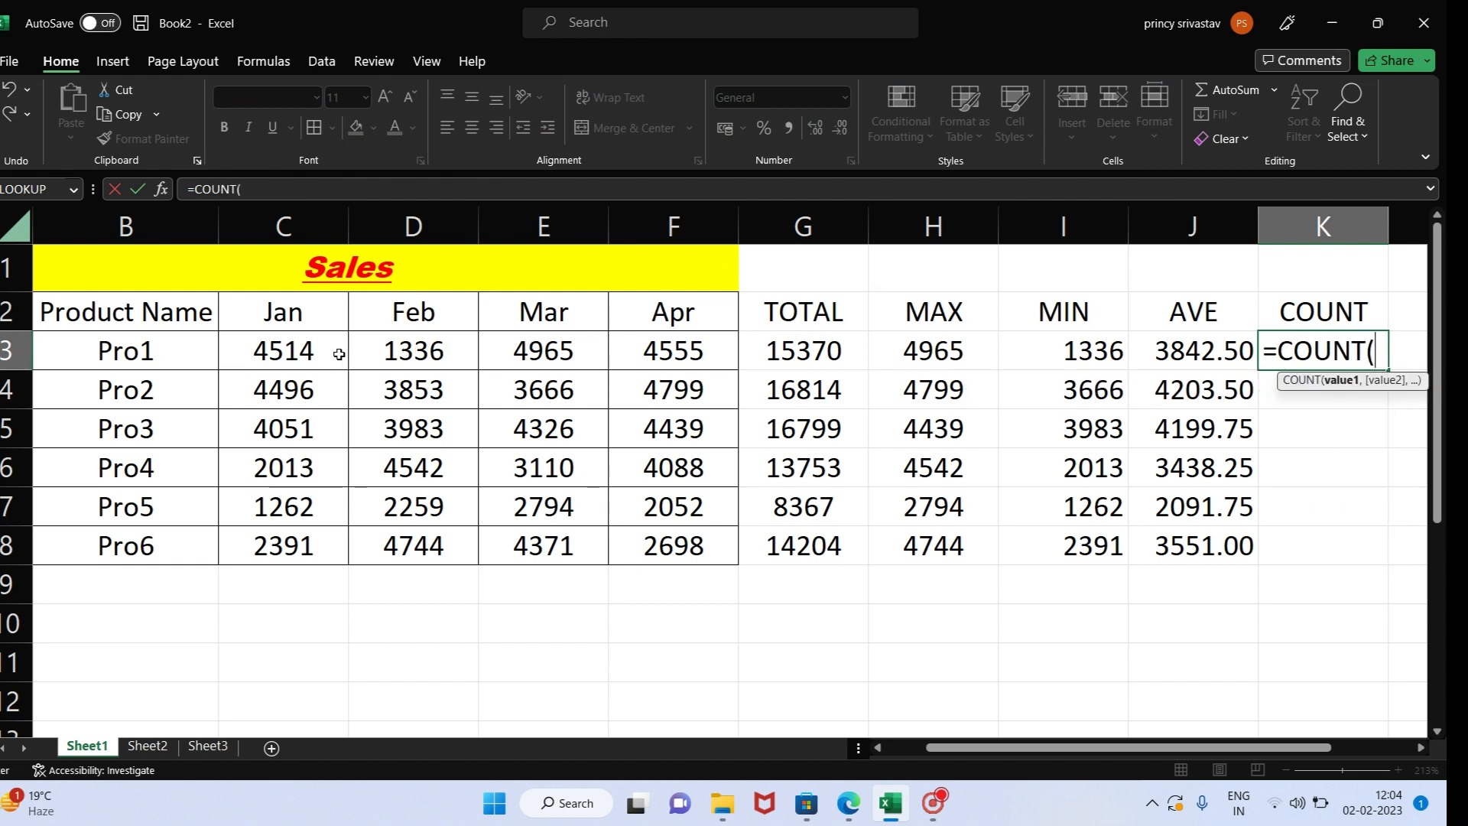
pyautogui.moveTo(306, 351); pyautogui.dragTo(681, 348)
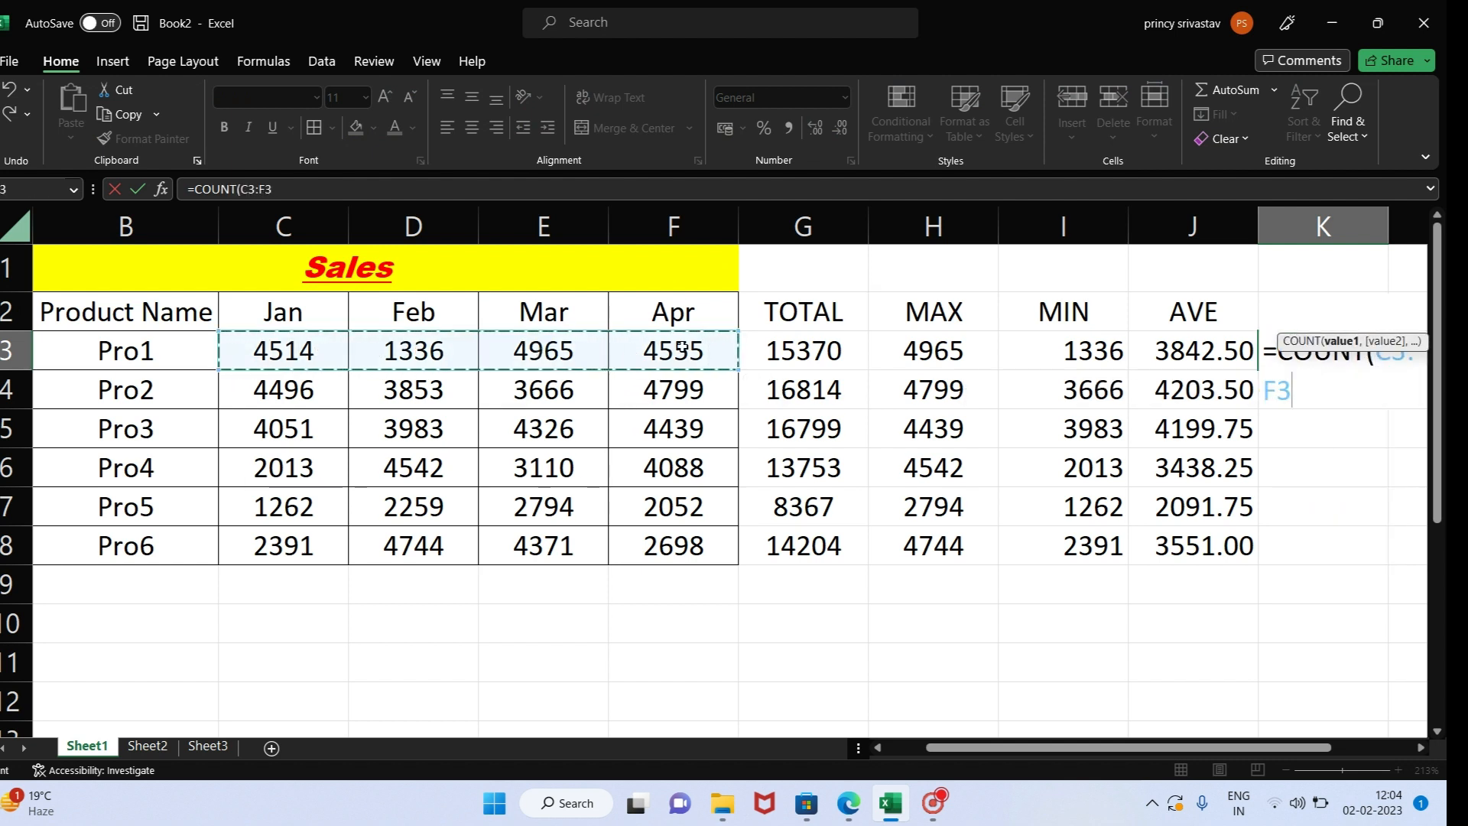
pyautogui.press('Return')
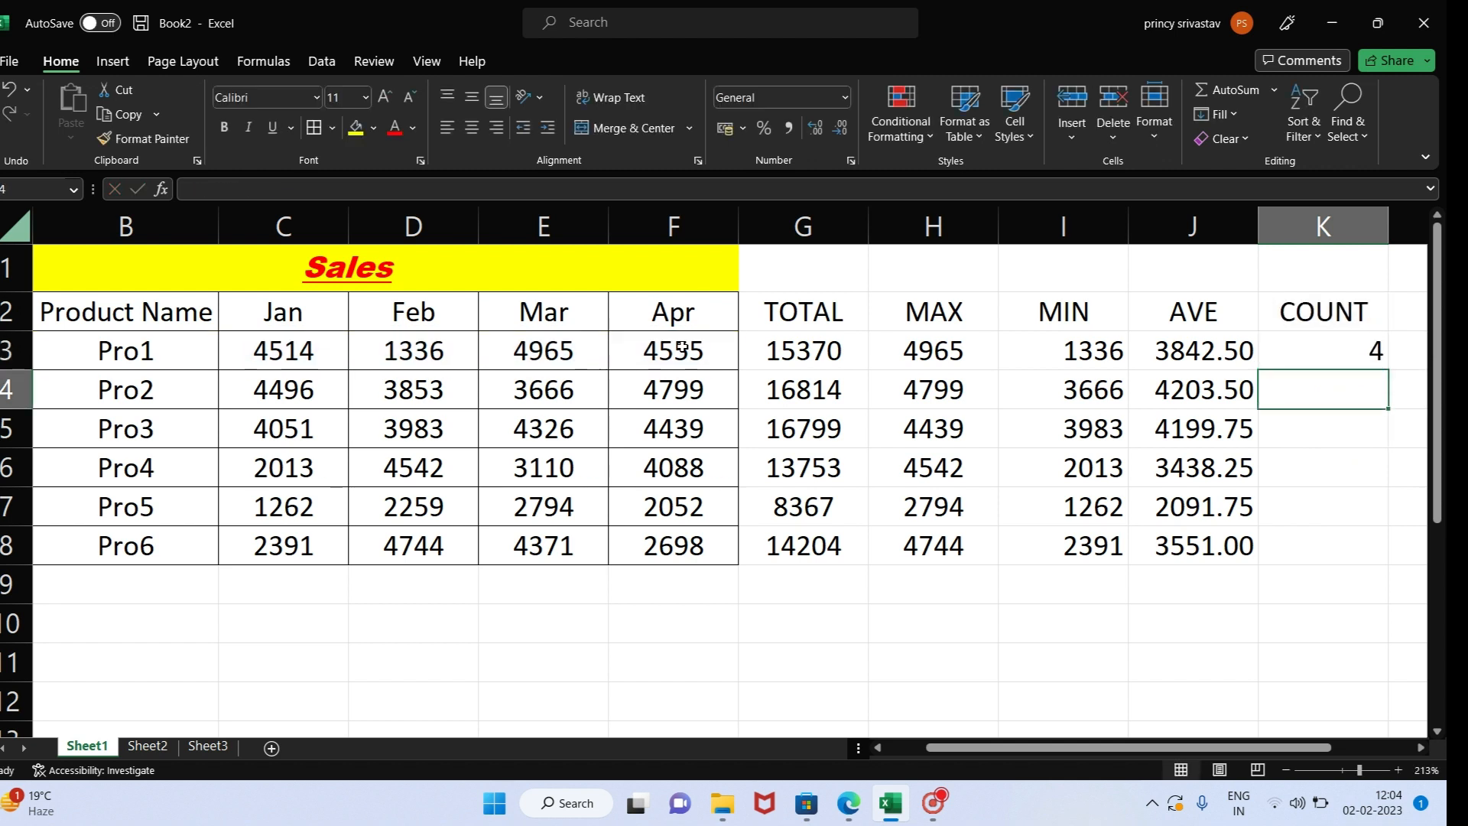
pyautogui.click(1308, 353)
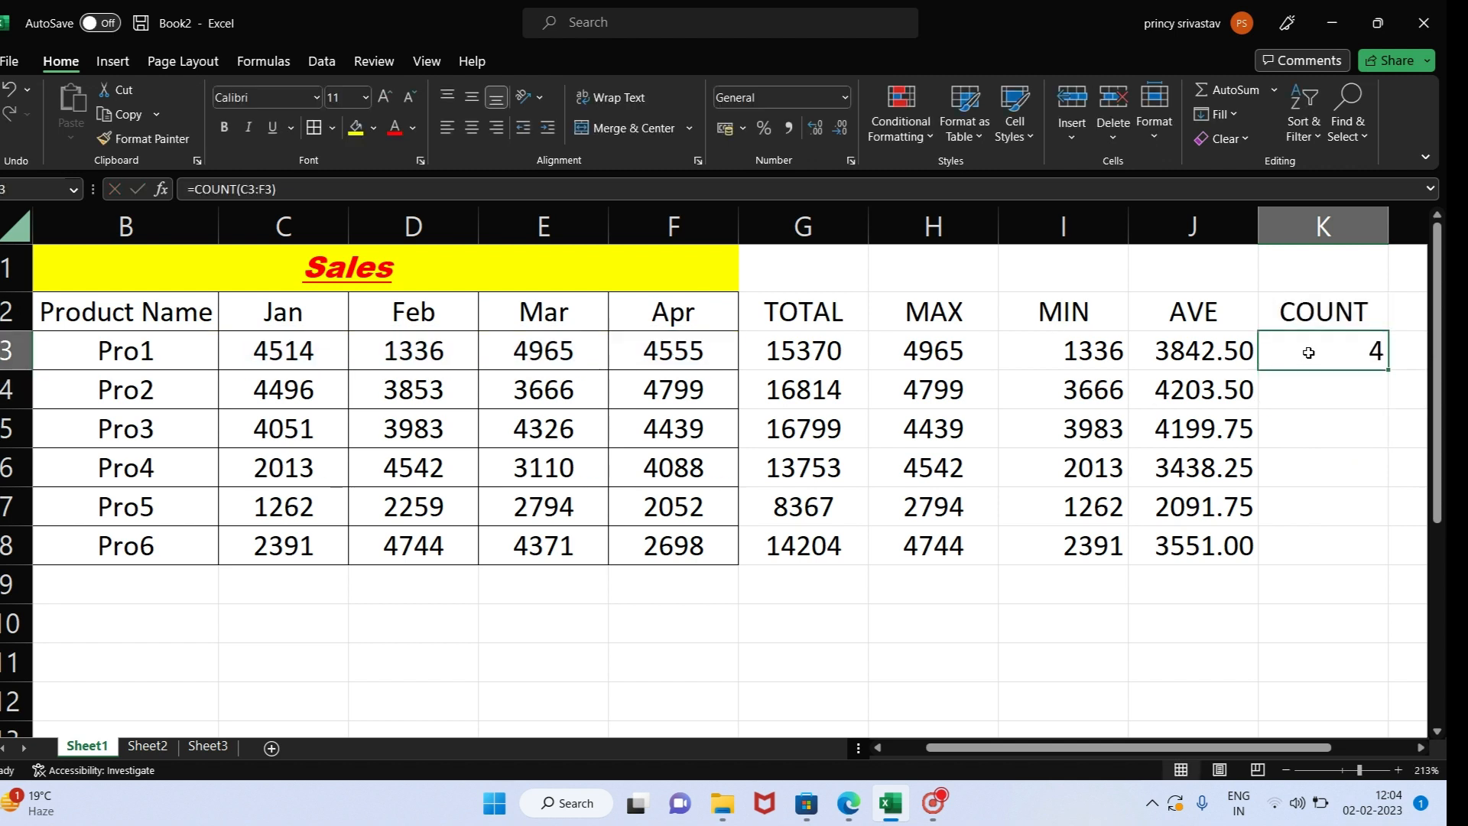
# - Delete Pro1's Feb sales in D3 to test the COUNT formula, and undo the deletion
pyautogui.click(414, 357)
pyautogui.press('Delete')
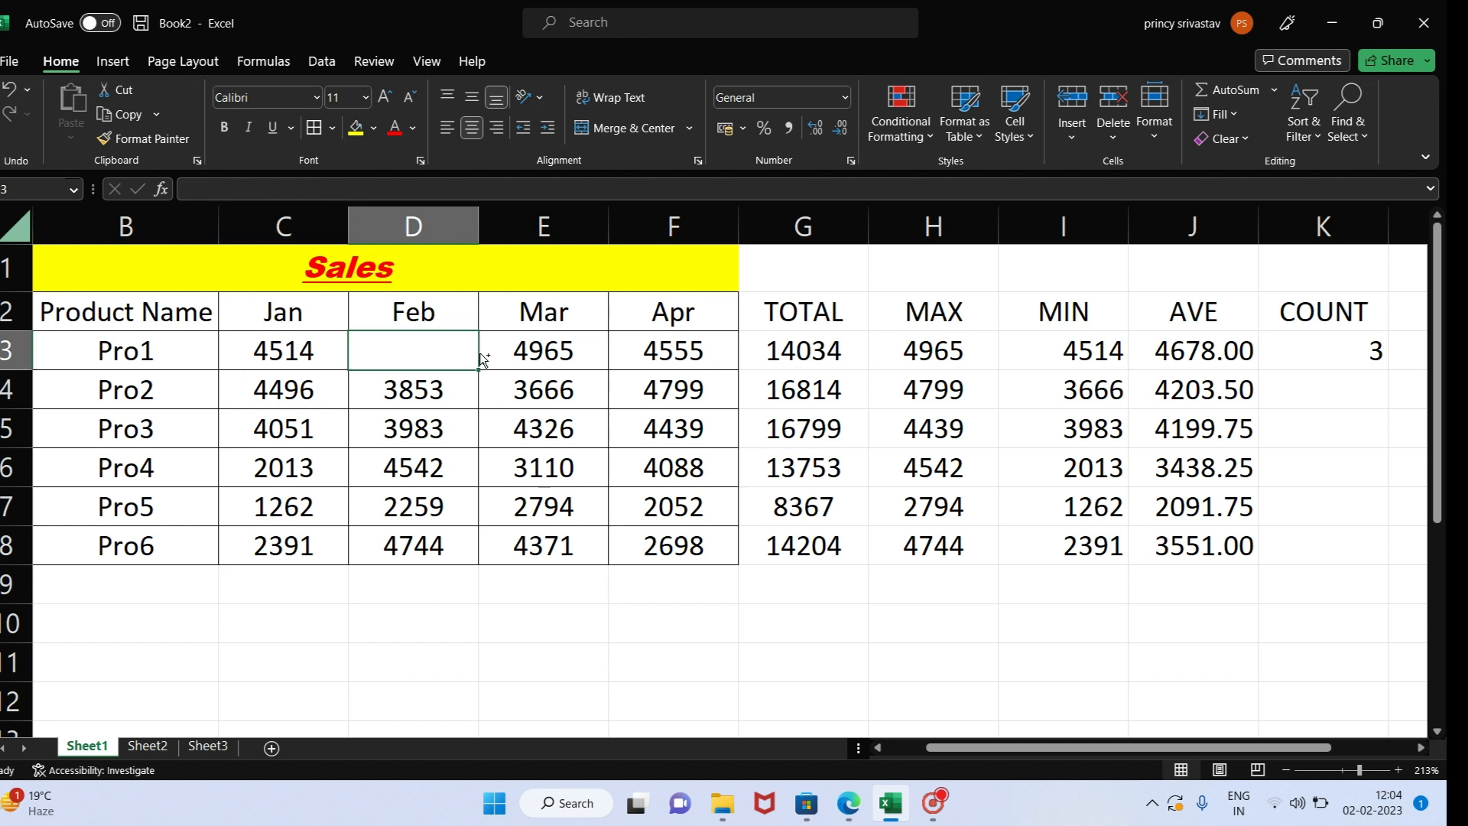
pyautogui.hotkey('ctrl', 'z')
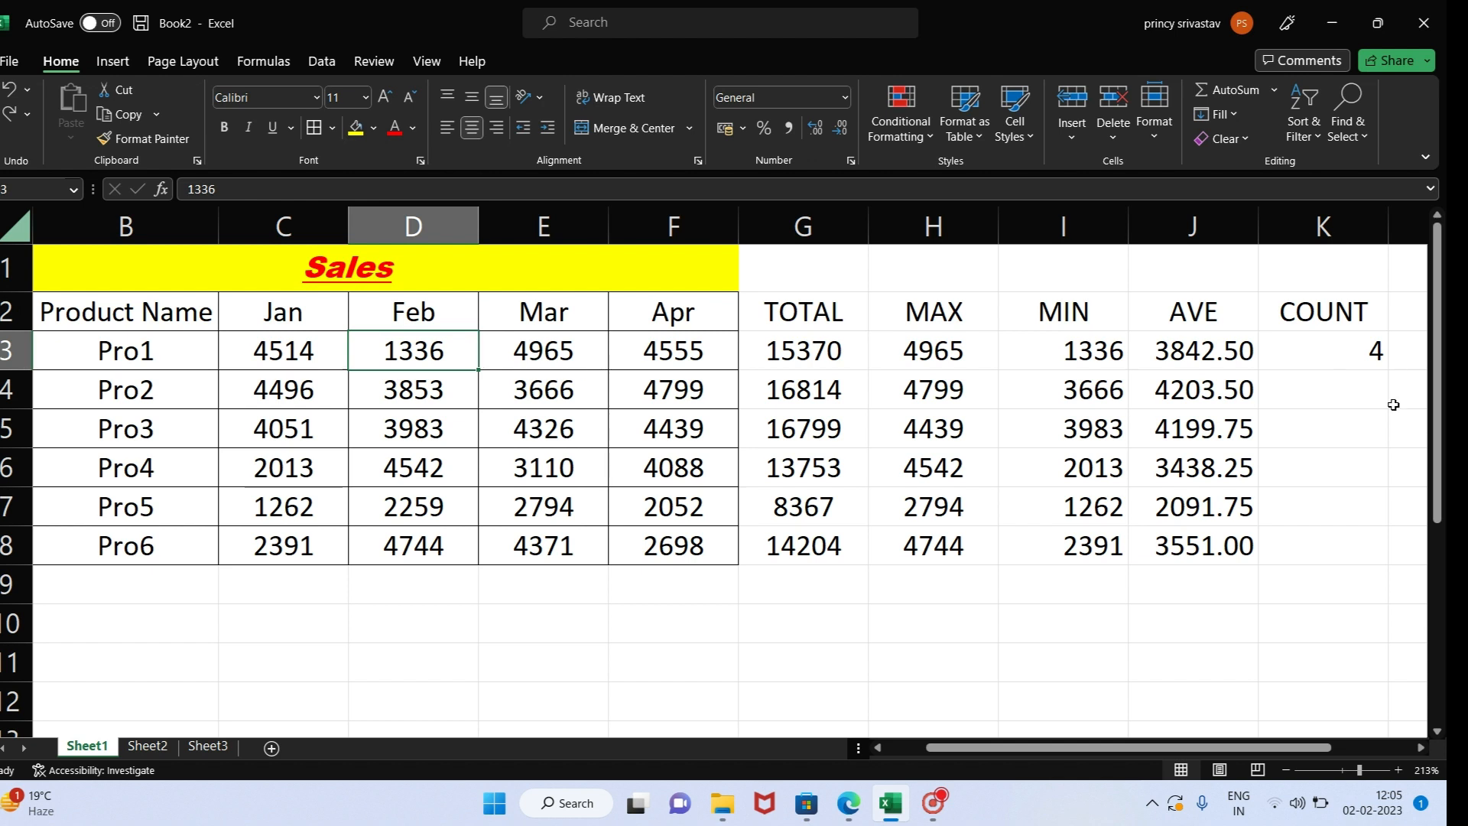
# - Fill the COUNT formula from K3 down the column to K8
pyautogui.moveTo(1314, 352); pyautogui.dragTo(1317, 549)
pyautogui.hotkey('ctrl', 'd')
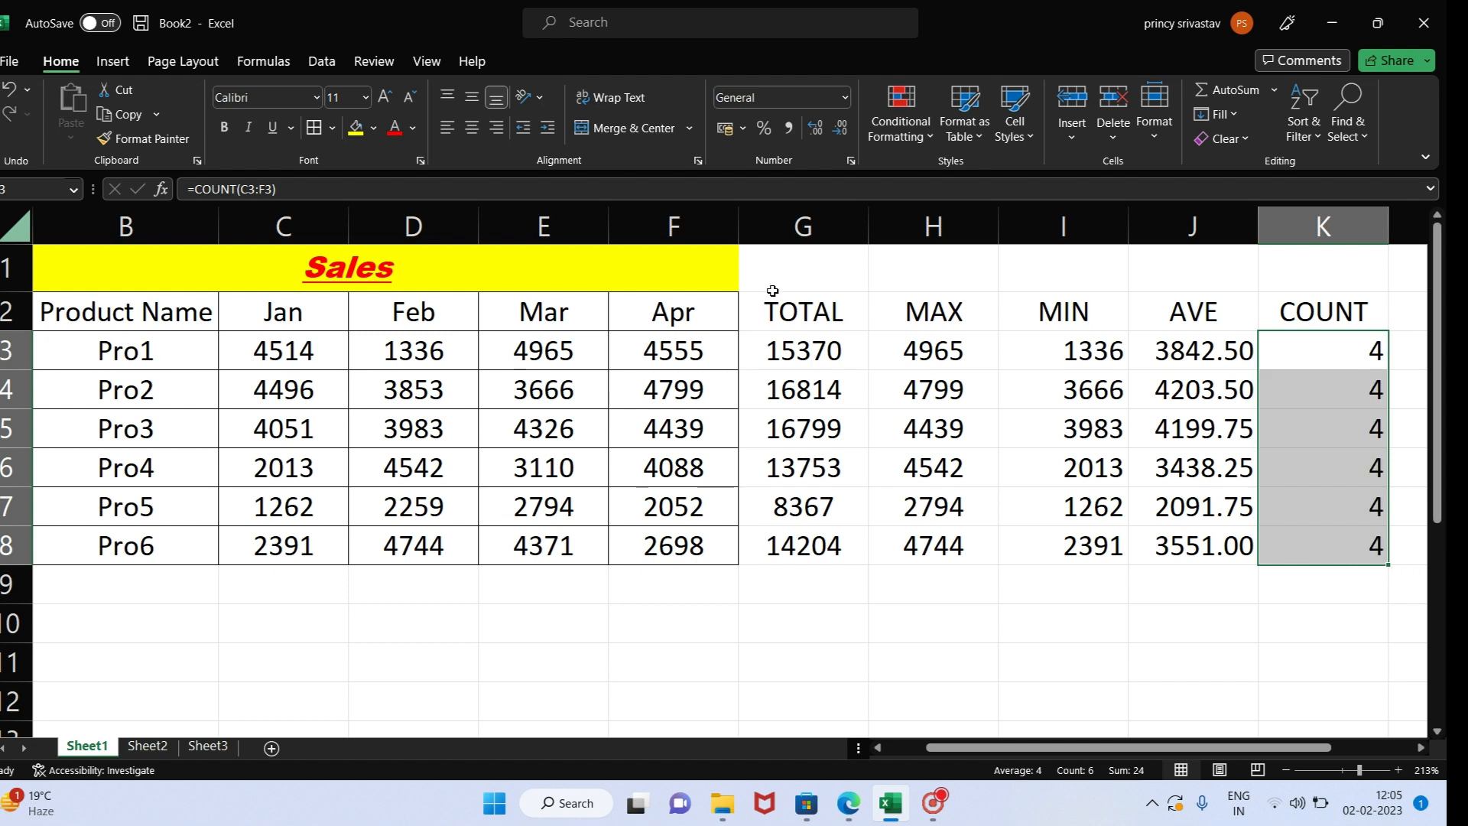
# - Center the contents of G1:K8 and apply All Borders to the range
pyautogui.moveTo(771, 287); pyautogui.dragTo(1376, 544)
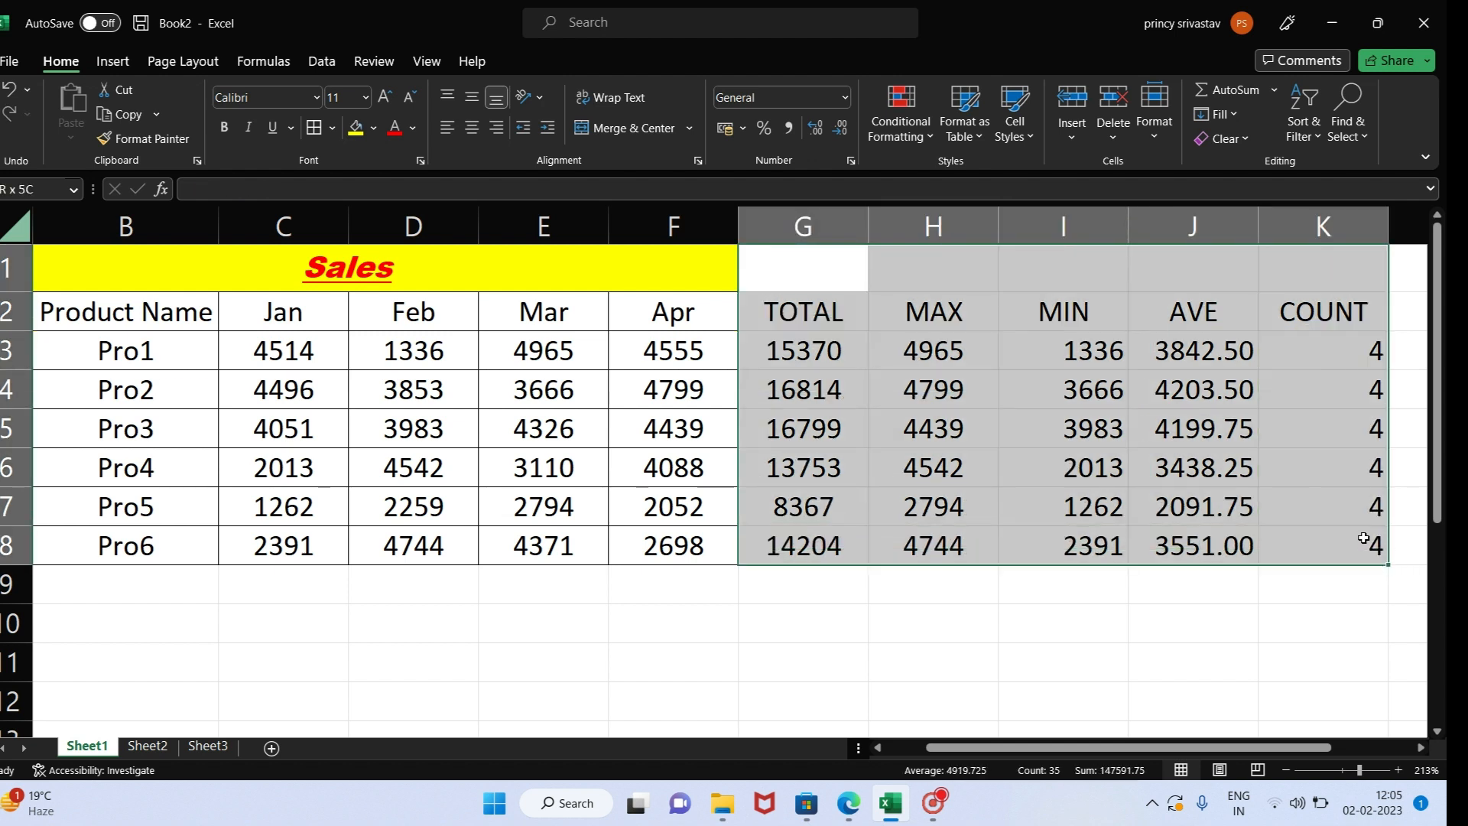
pyautogui.click(479, 127)
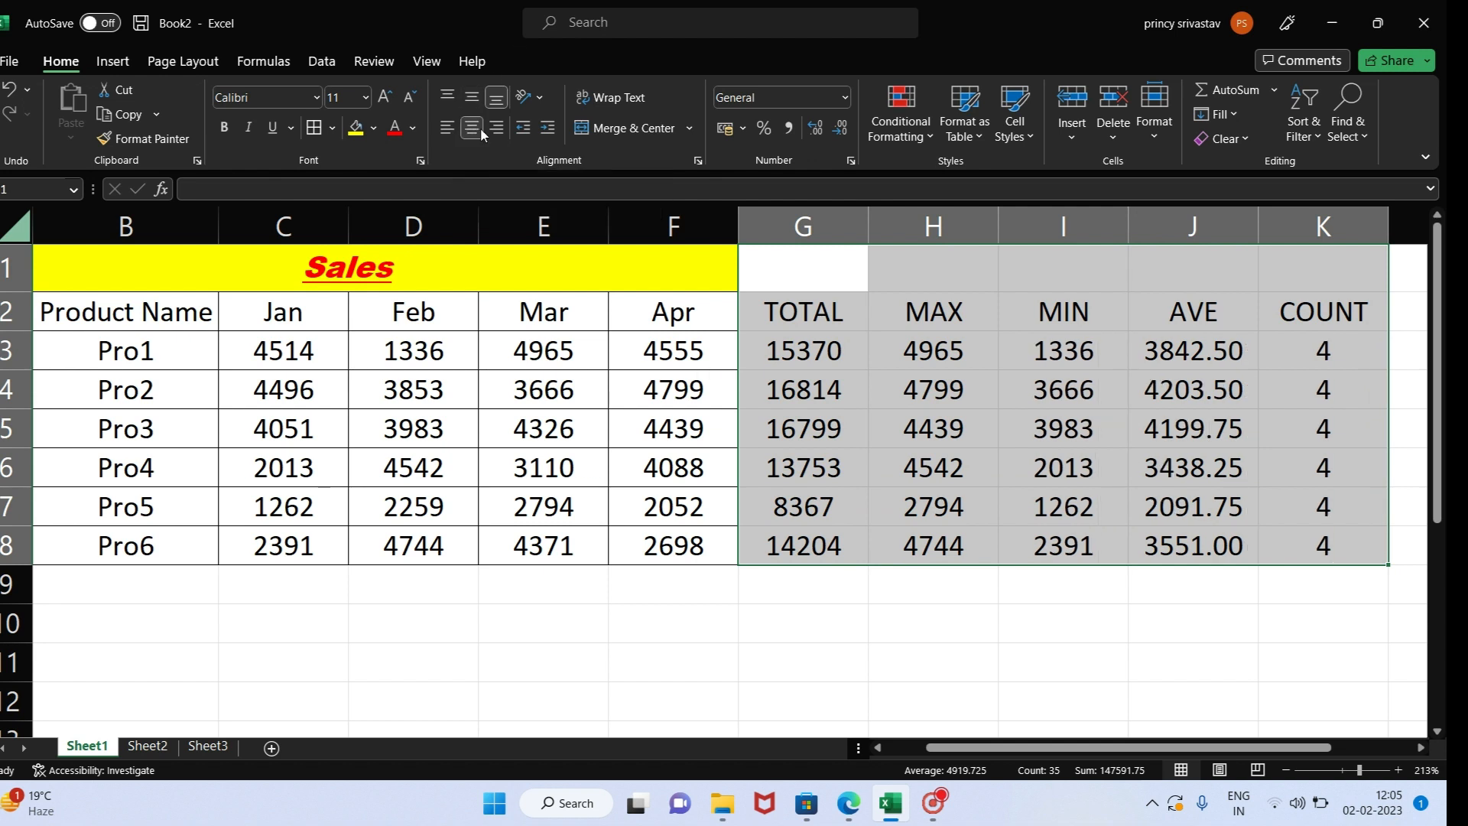
pyautogui.click(335, 130)
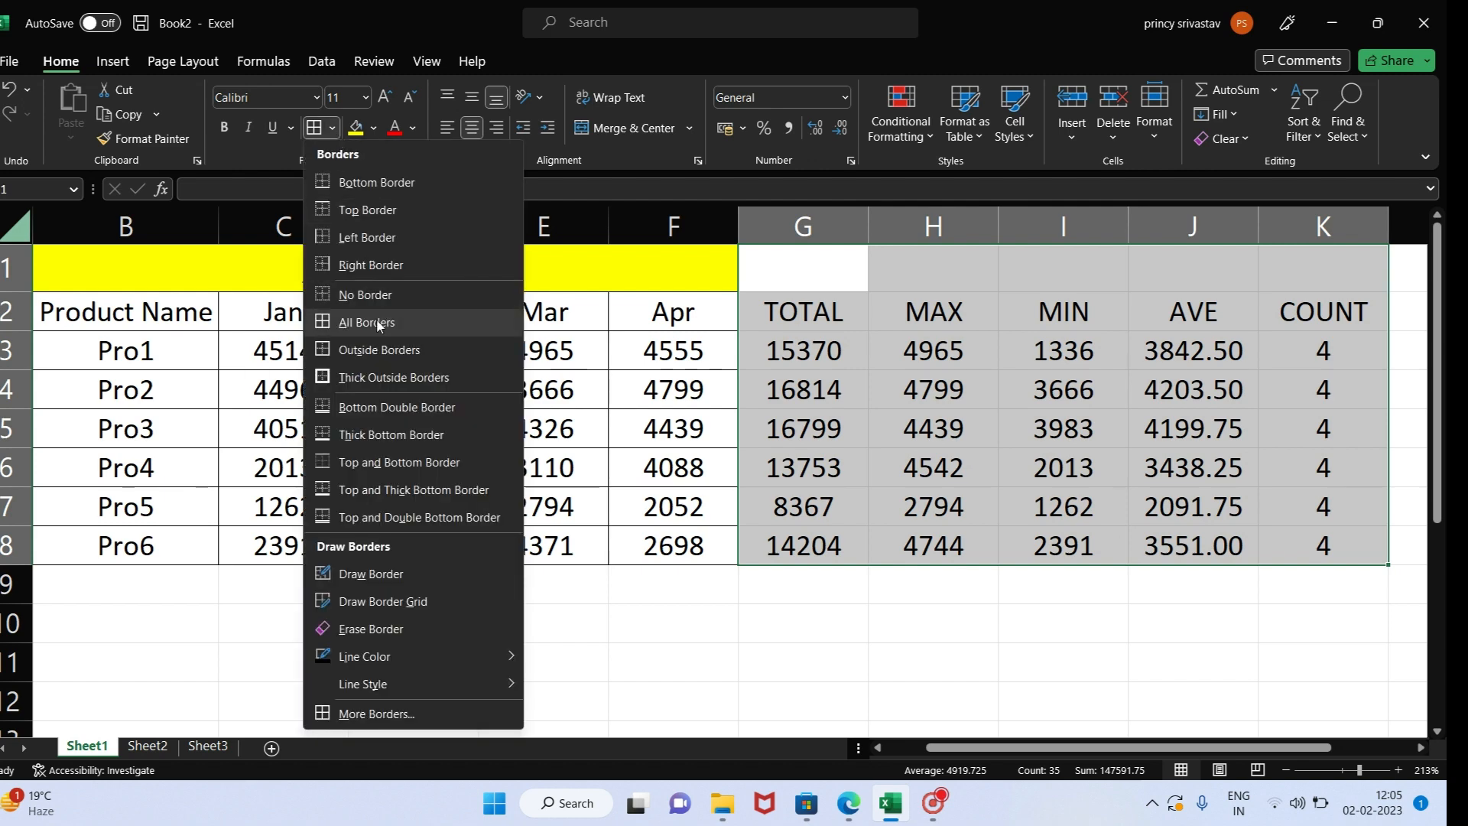
pyautogui.click(377, 322)
pyautogui.click(875, 366)
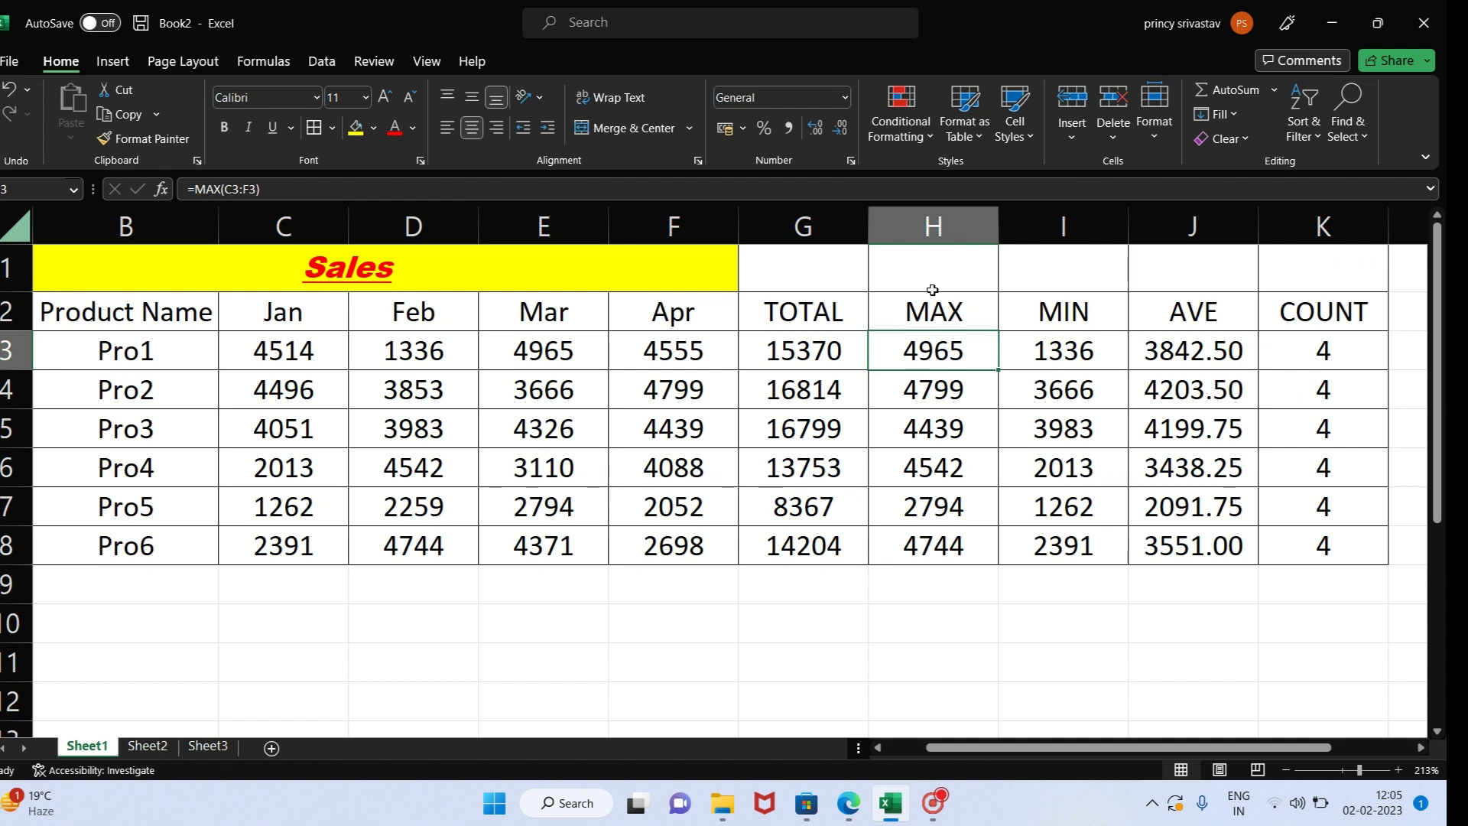
pyautogui.click(842, 309)
pyautogui.click(921, 314)
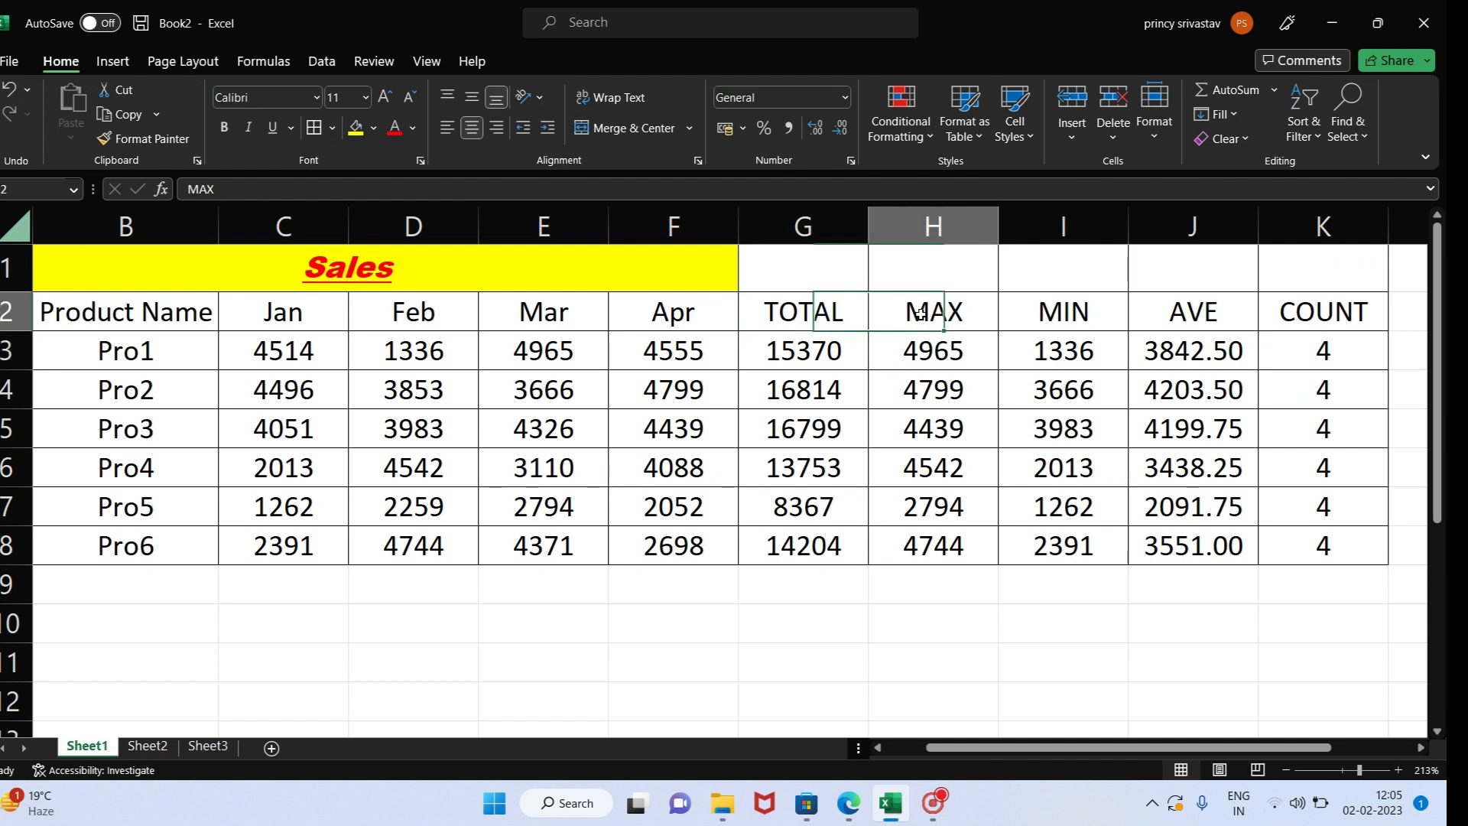
pyautogui.click(1053, 314)
pyautogui.click(1225, 303)
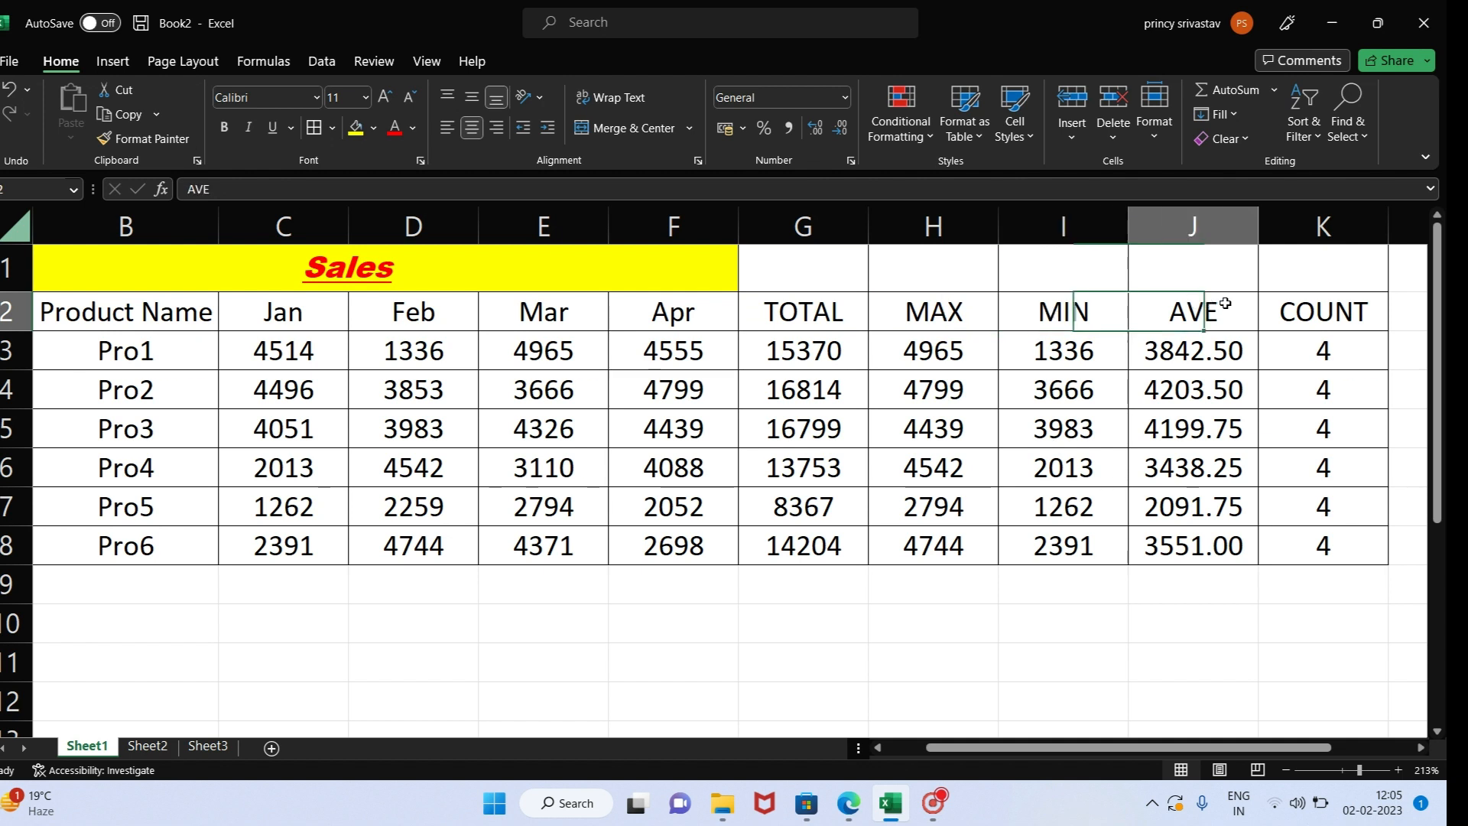
pyautogui.click(1334, 309)
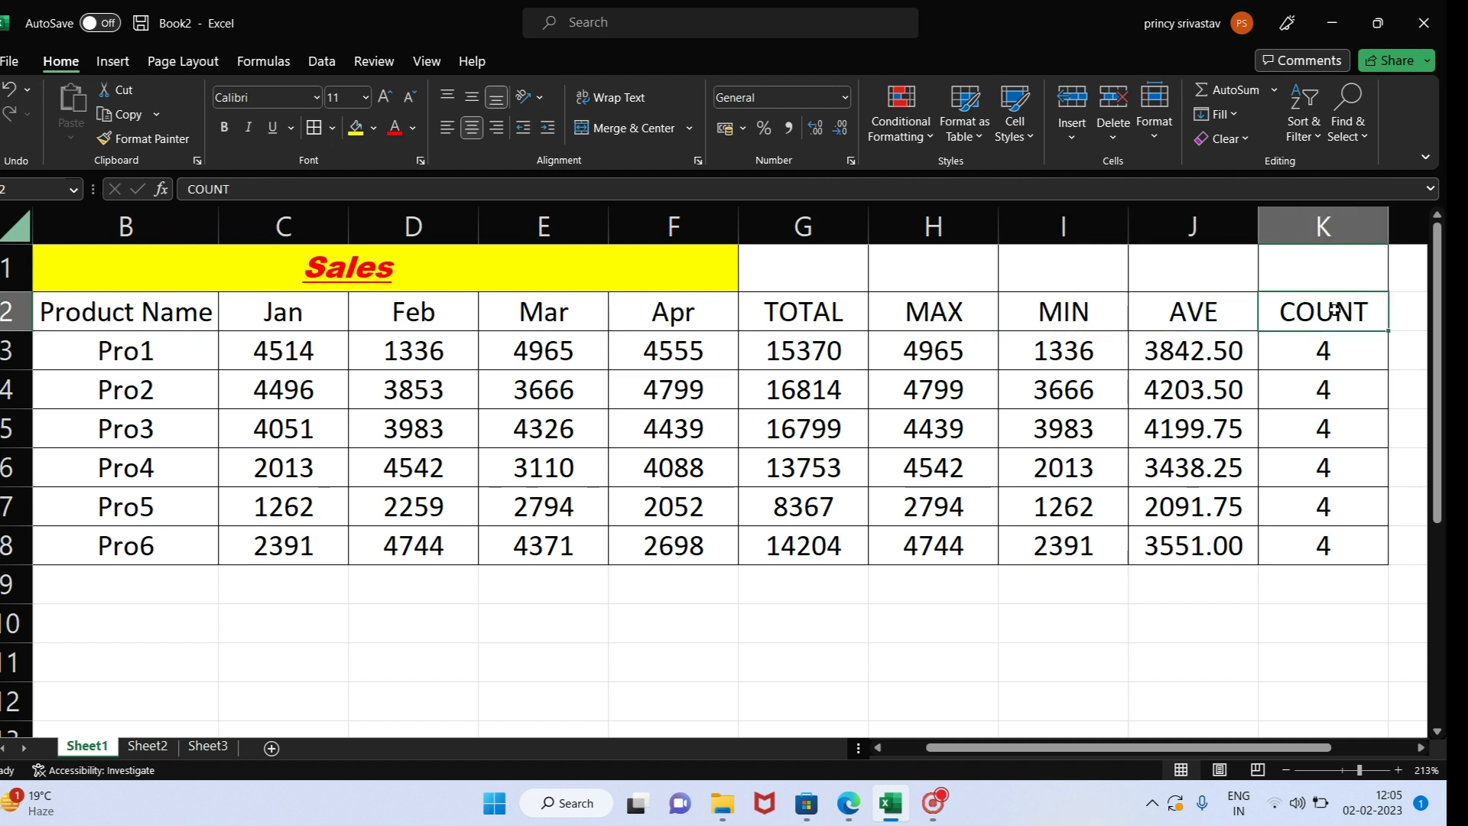